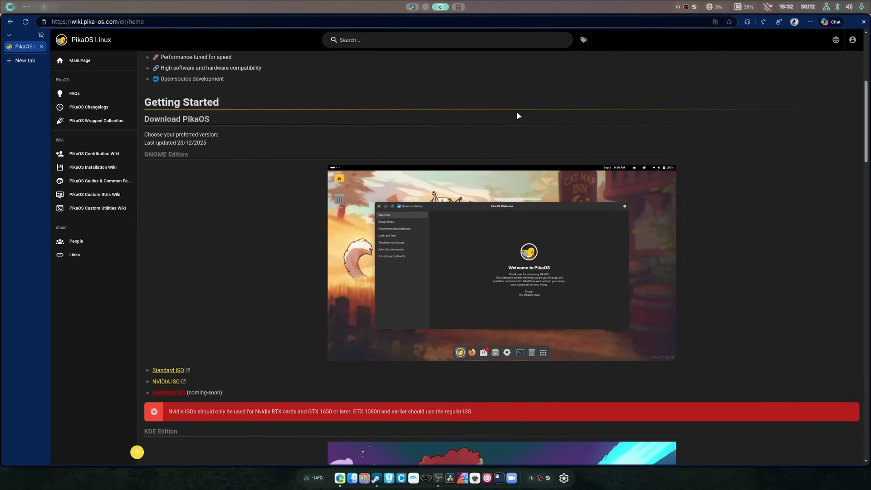
Switch to an empty workspace and launch Virtual Machine Manager
click(427, 7)
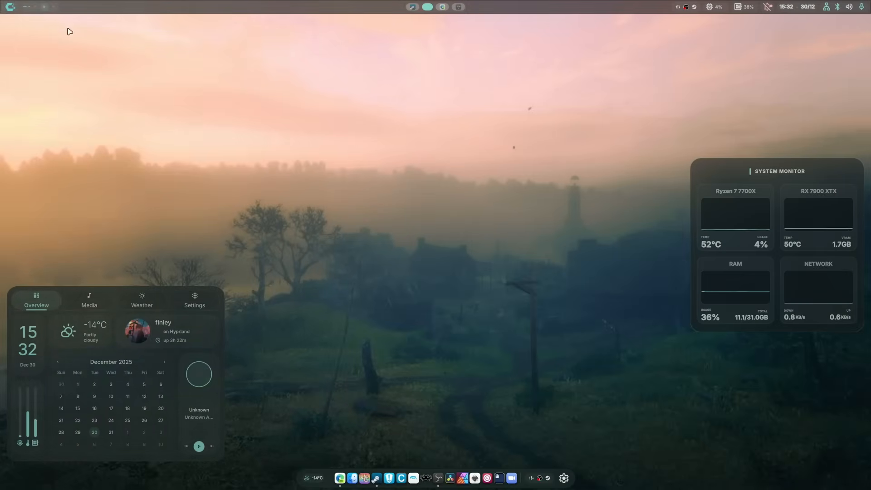
click(9, 10)
text(virt)
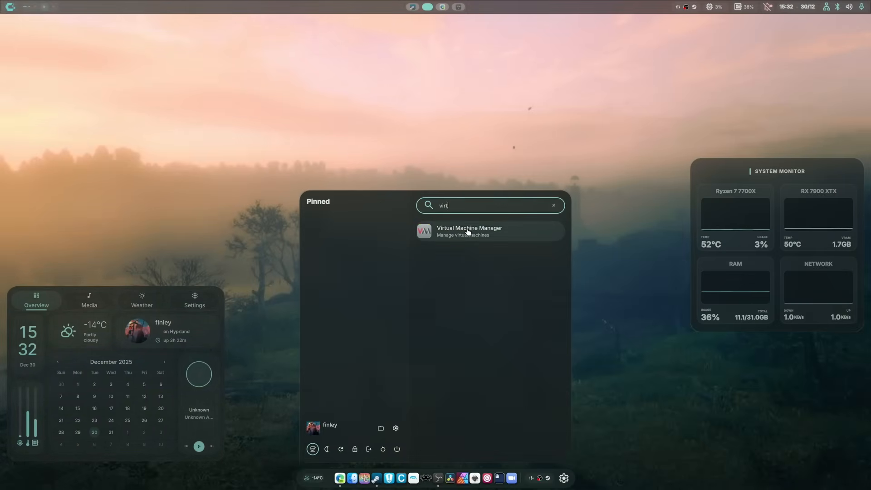
key(Return)
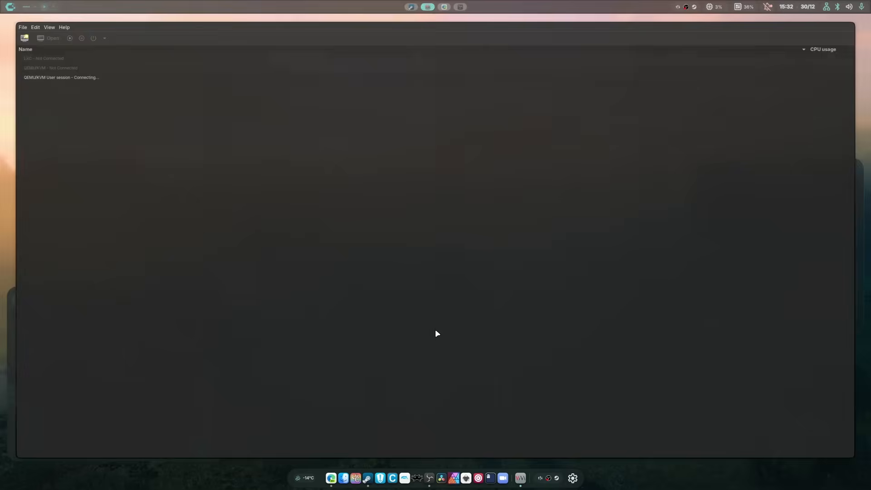
Delete the archlinux virtual machine together with its selected storage
right_click(766, 83)
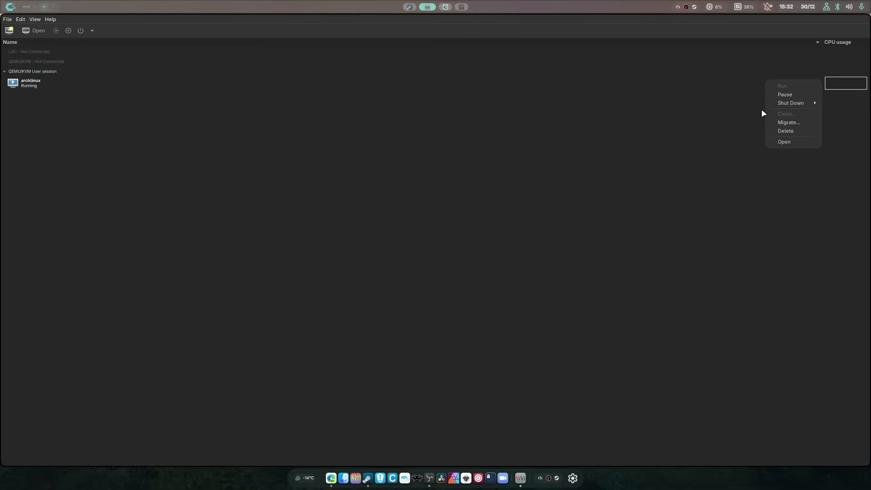
click(807, 131)
click(512, 291)
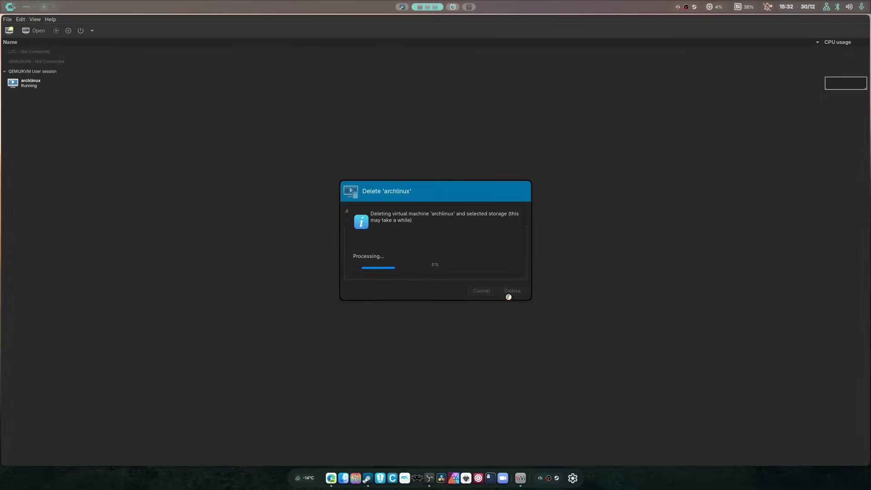
Start creating a new virtual machine from local install media (ISO image or CDROM)
click(9, 30)
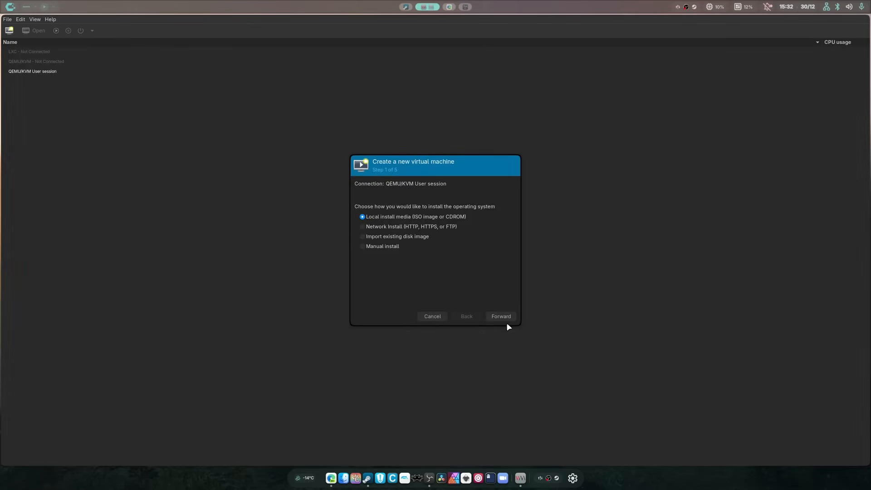
click(503, 317)
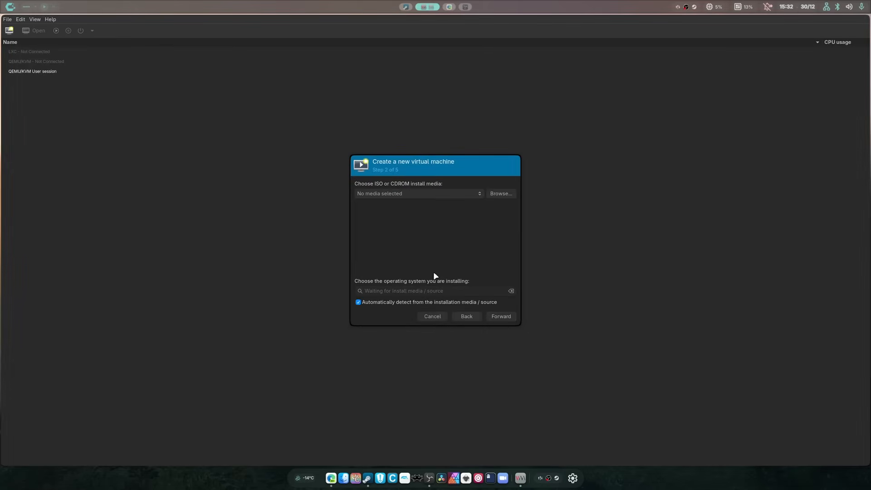
click(499, 195)
key(Escape)
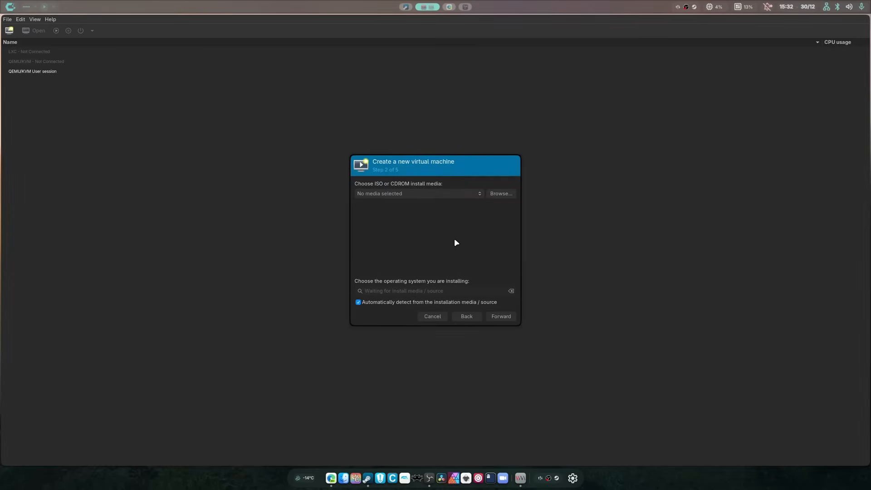
click(434, 195)
click(480, 193)
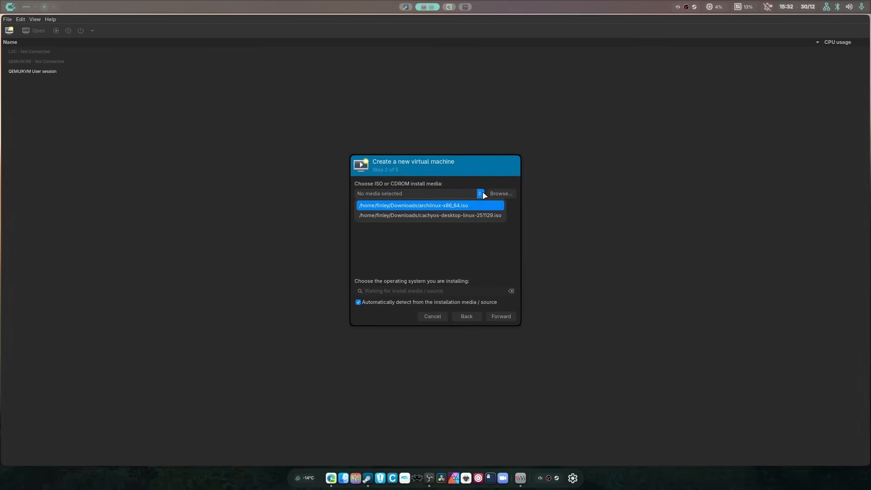
click(473, 249)
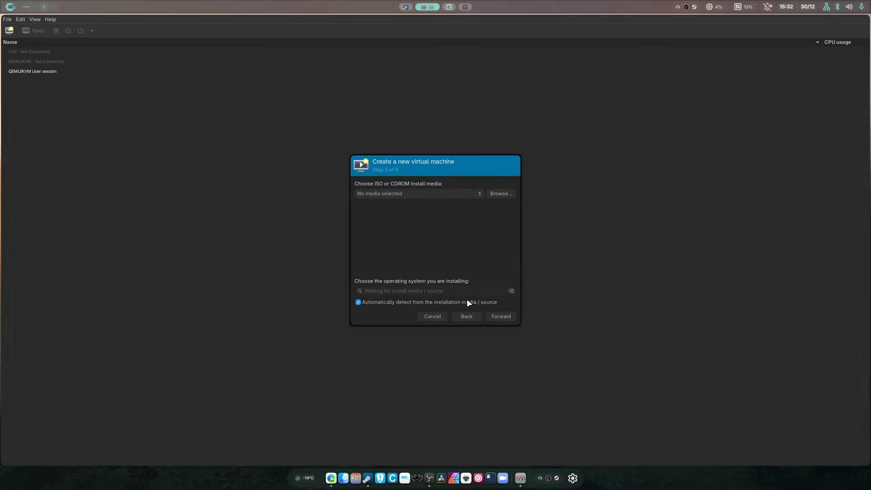
Choose PikaOS-Nest-GNOME-4.0-amd64-v3-25.12.20-1.iso from the Downloads folder as the install media
click(499, 198)
click(449, 316)
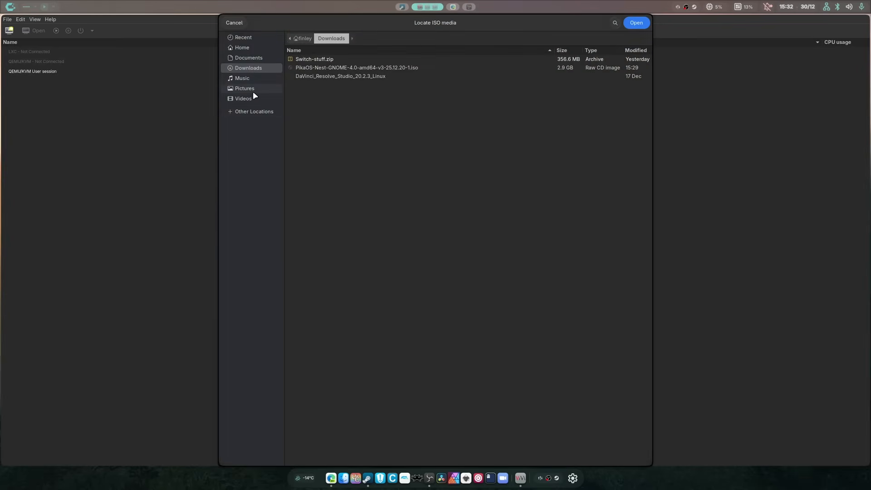
double_click(323, 68)
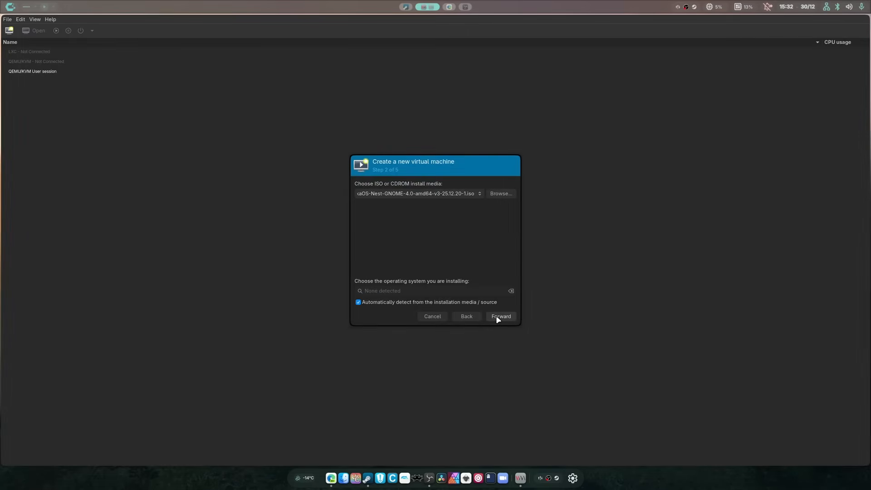
click(498, 318)
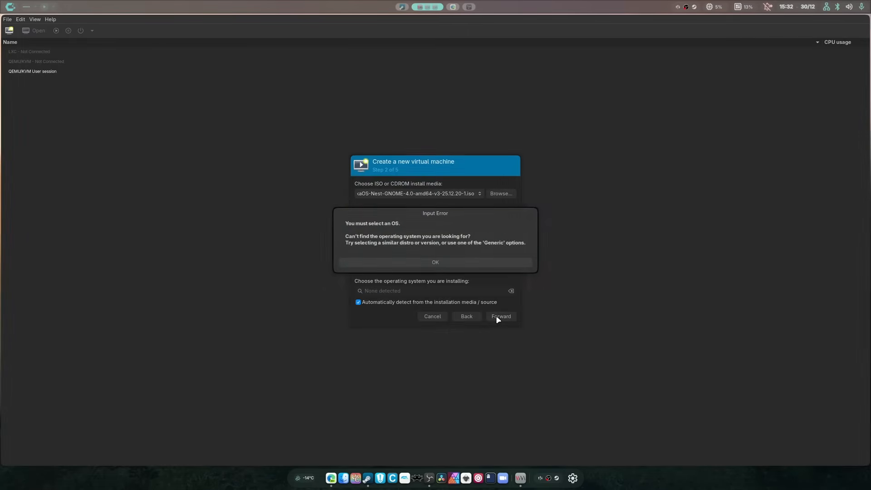
click(448, 265)
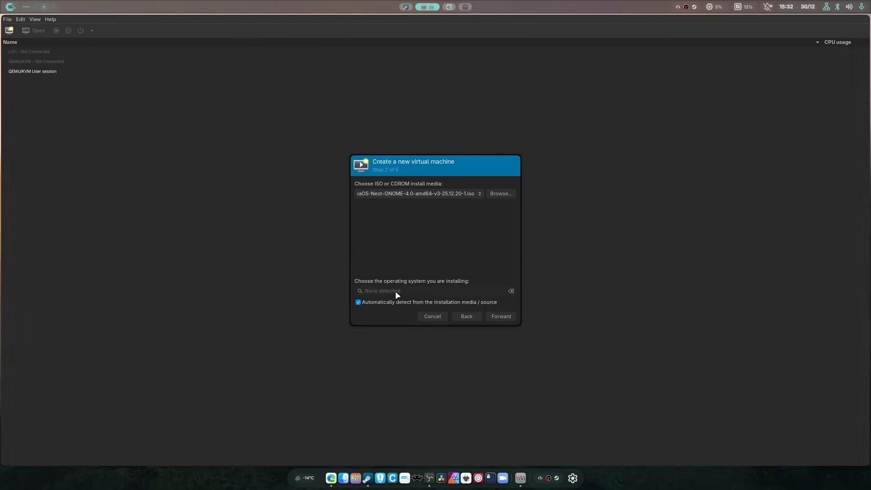
Turn off automatic operating system detection and set the operating system to Generic Linux 2024
click(358, 302)
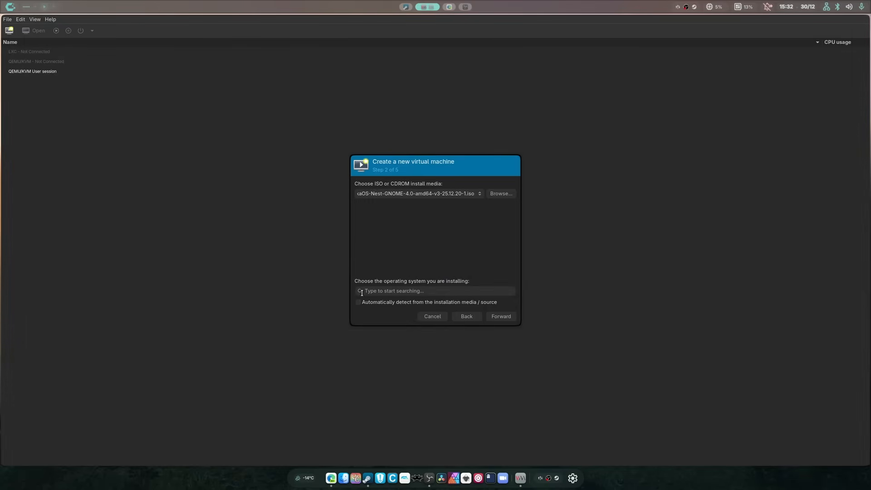
click(361, 291)
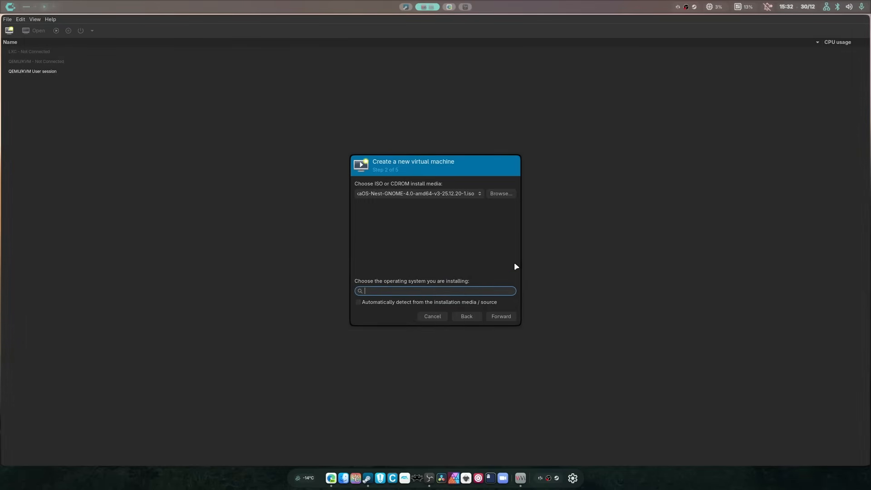
click(500, 317)
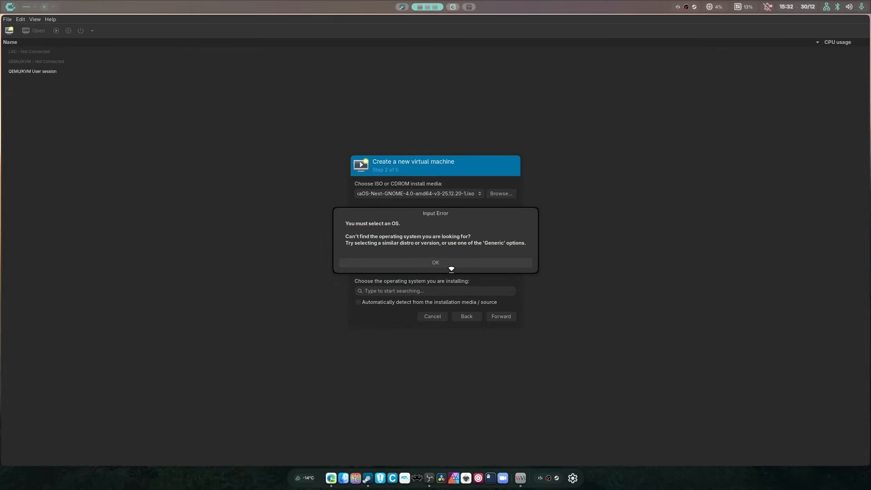
click(447, 263)
click(431, 291)
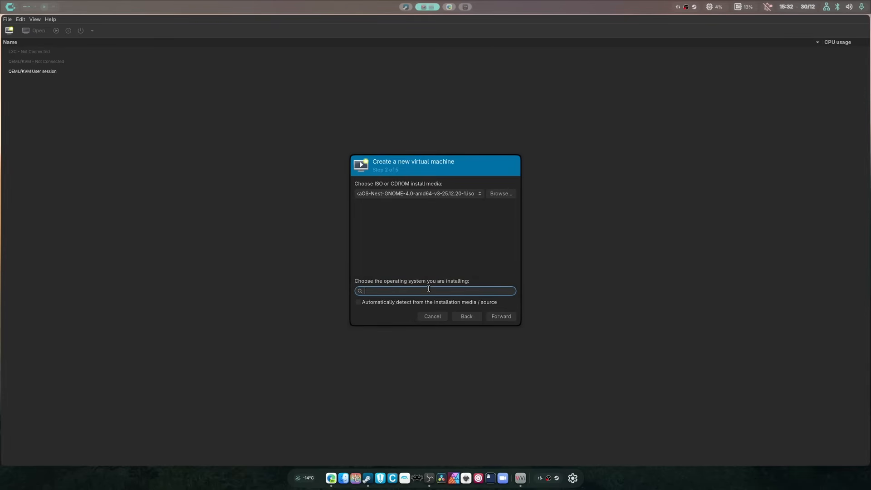
text(Gene)
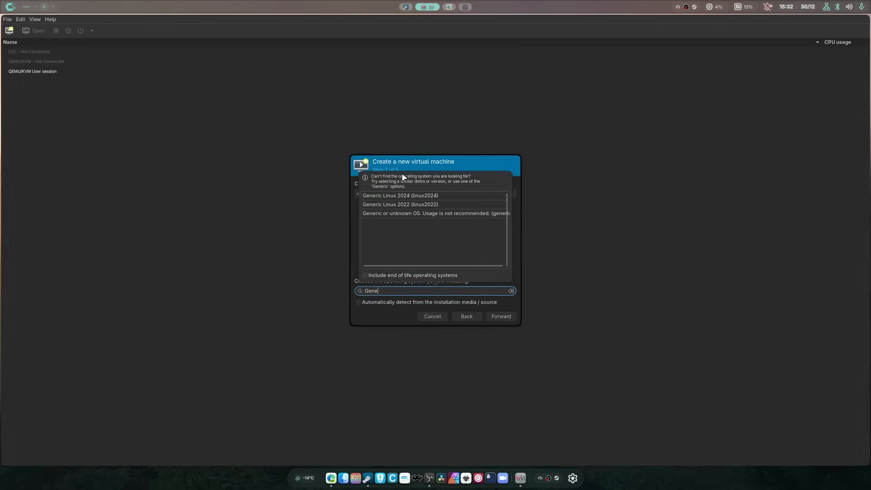
click(406, 199)
click(501, 316)
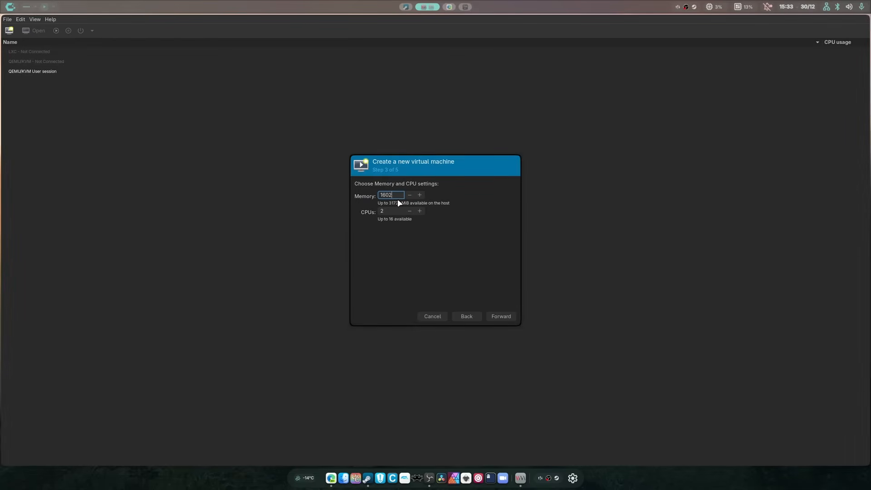
Allocate 16025 MiB of memory, 12 CPUs and a 75 GiB disk image to the virtual machine
text(5)
click(395, 210)
click(502, 317)
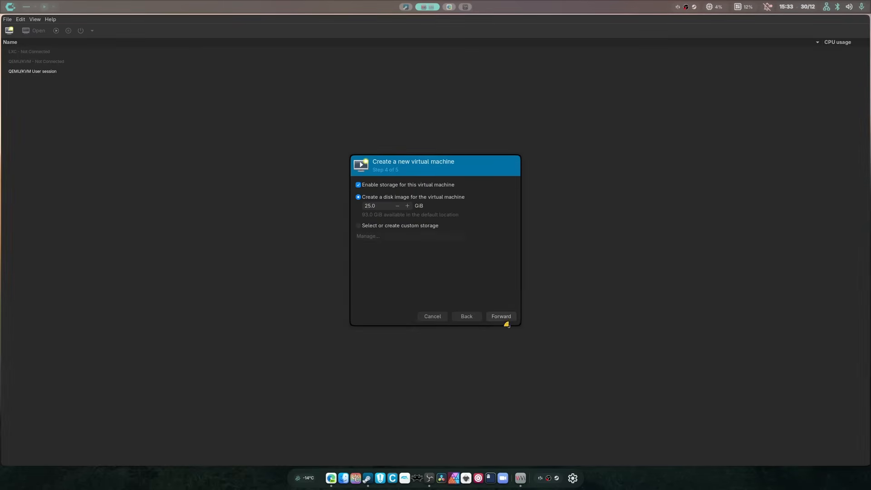
mouse_move(375, 206)
mouse_down()
mouse_move(352, 205)
mouse_move(375, 205)
mouse_move(363, 207)
mouse_up()
click(510, 320)
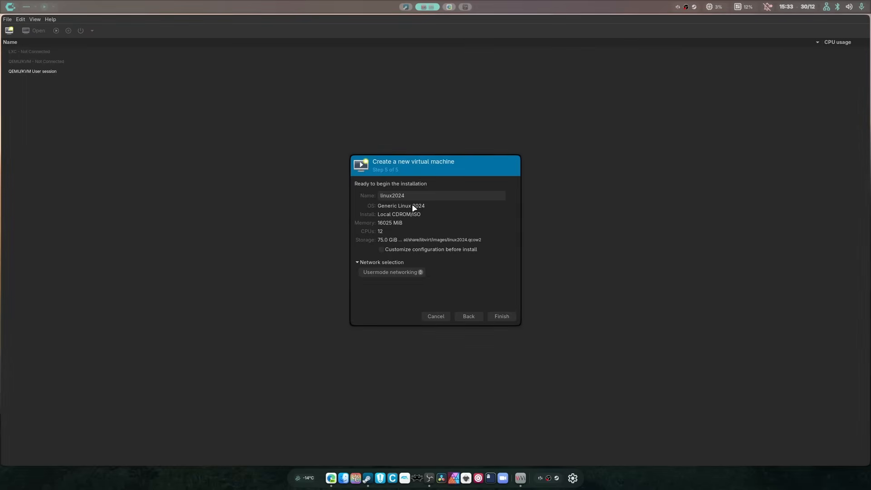
Name the virtual machine PikachuOS and finish the wizard with configuration customization before install enabled
drag(412, 195, 375, 192)
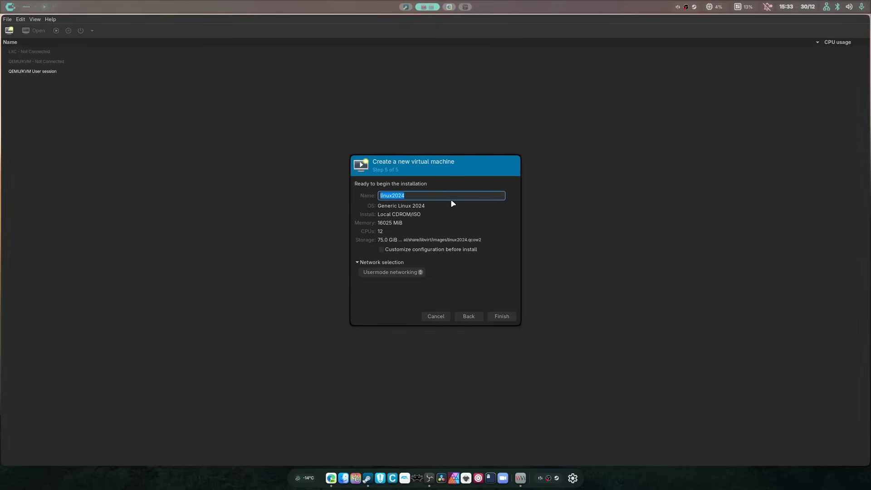
text(PikachuOS)
click(382, 249)
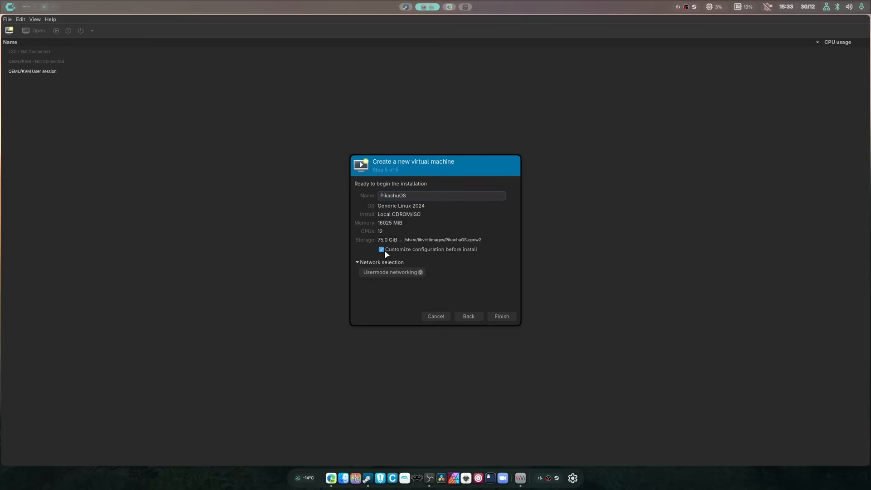
click(502, 315)
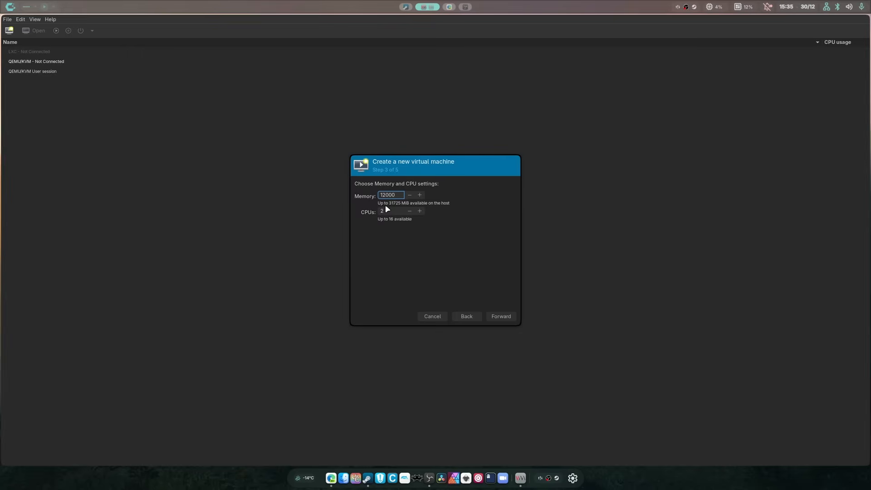
Allocate 12000 MiB of memory, 12 CPUs and a 75 GiB disk image to the new virtual machine
key(Tab)
click(501, 317)
drag(377, 206, 327, 198)
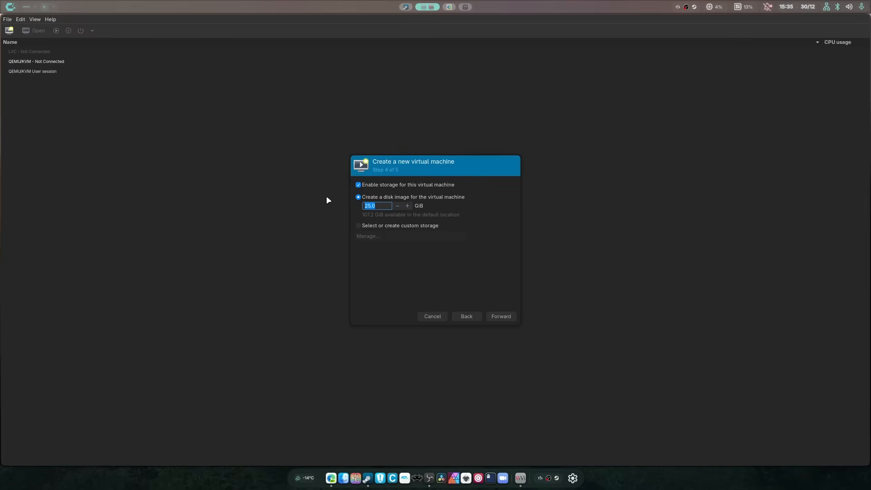
text(75)
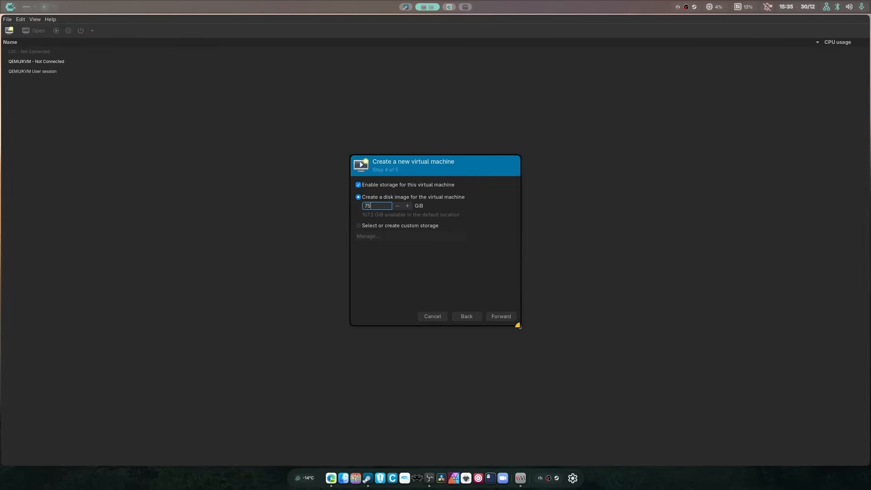
click(498, 318)
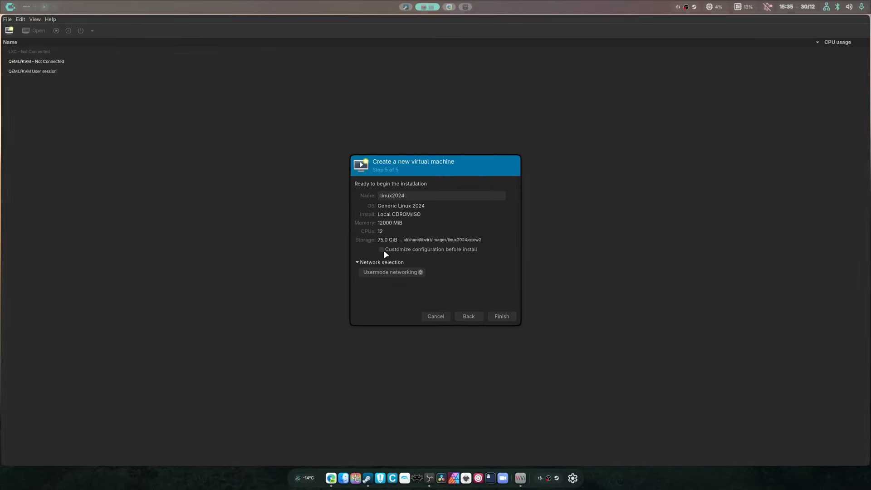
Finish the wizard with usermode networking and configuration customization before install enabled
click(393, 273)
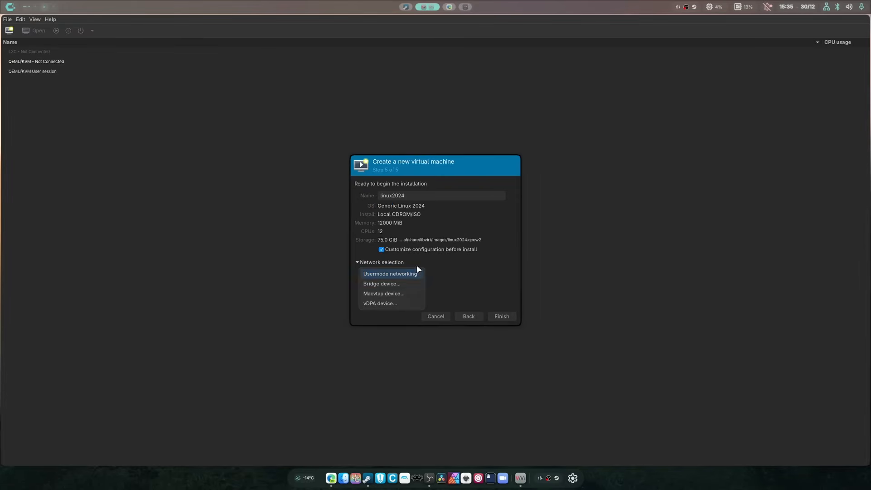
click(411, 272)
click(501, 317)
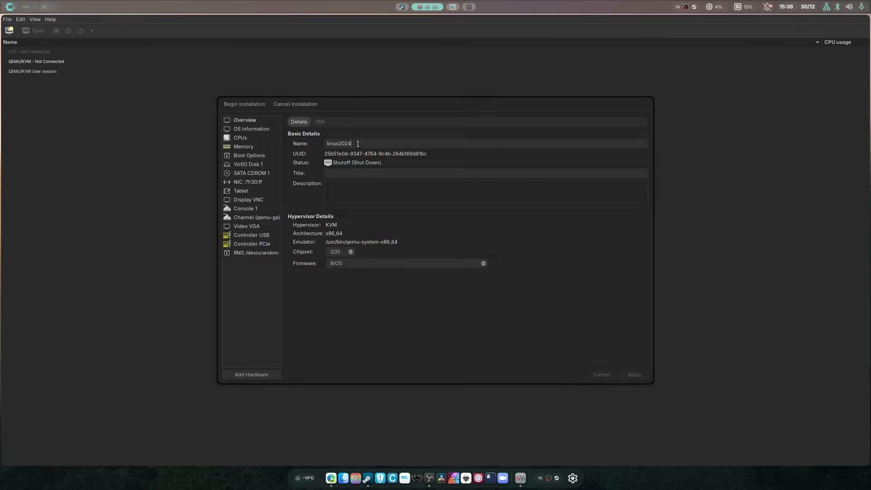
Rename the virtual machine to PikachuOS, set its firmware to UEFI, and apply the changes
drag(358, 143, 277, 137)
text(PikachuOS)
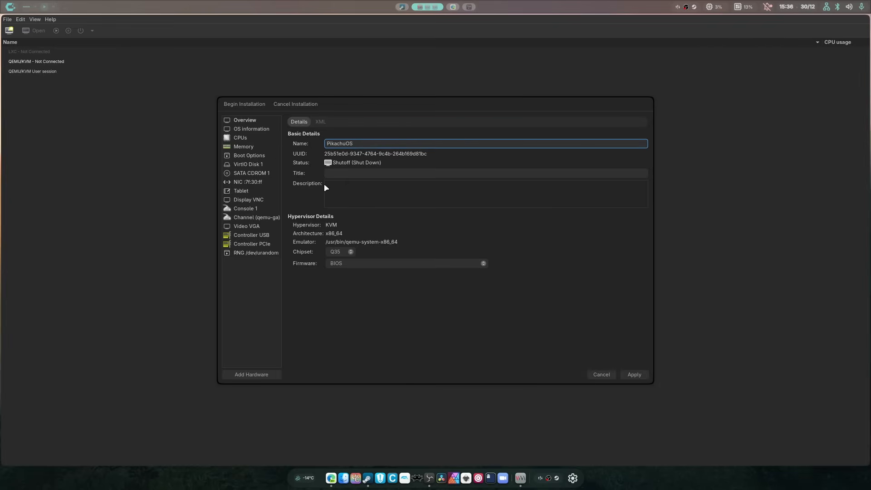
click(338, 264)
click(371, 275)
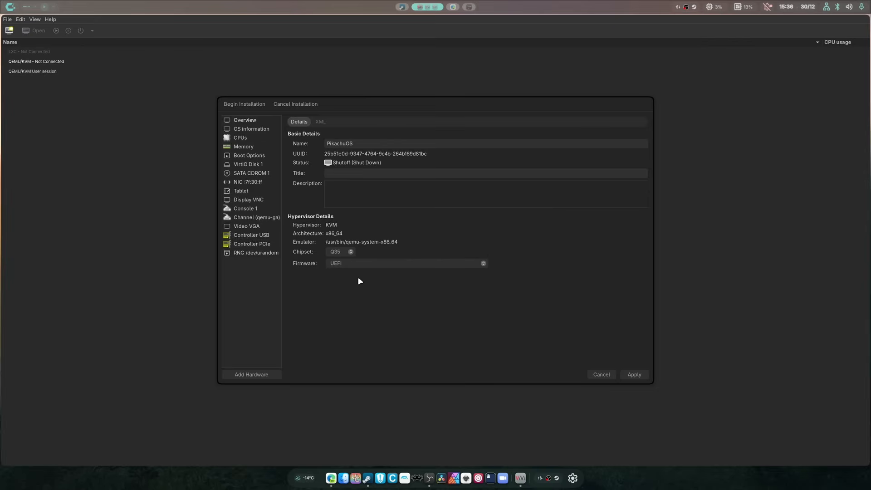
click(347, 263)
click(442, 267)
click(244, 141)
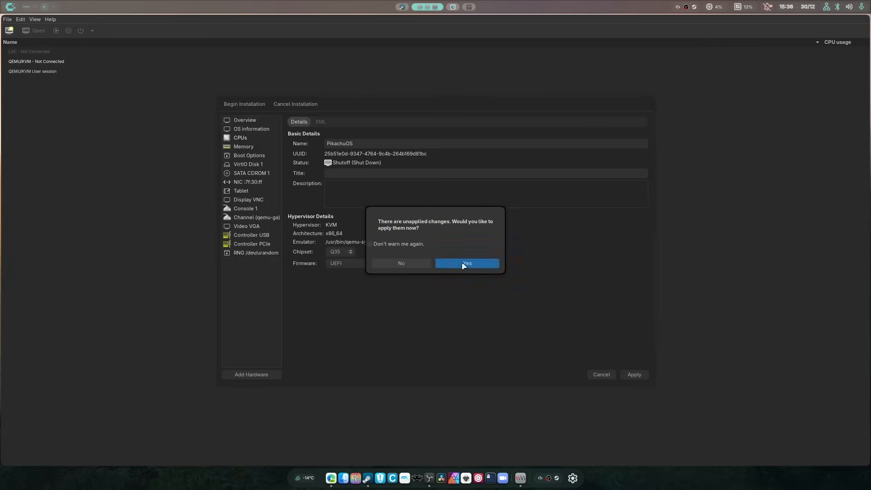
click(464, 263)
Review the virtual machine's CPU, OS information, boot options, disk, CD-ROM and network hardware pages
click(265, 120)
click(255, 137)
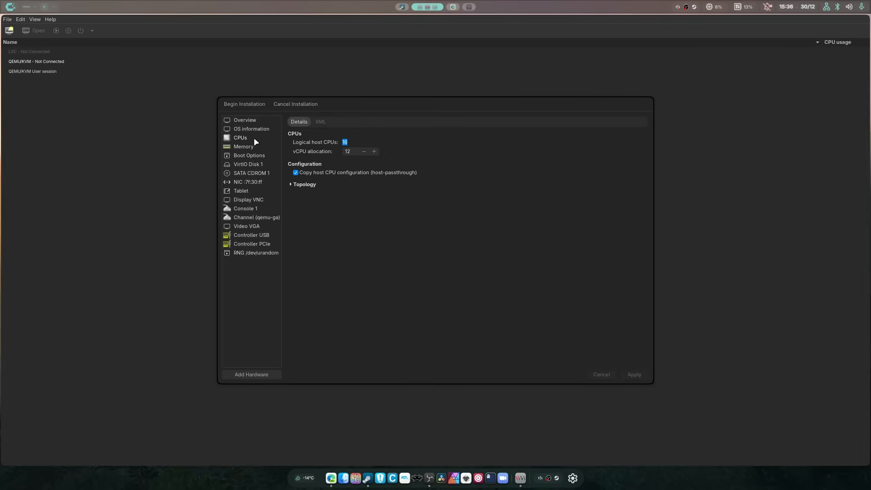
click(253, 130)
click(255, 156)
click(257, 166)
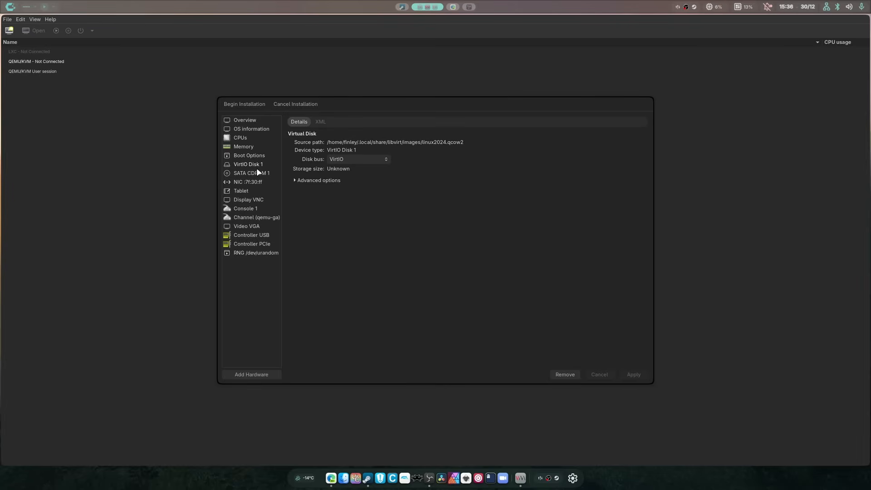
click(253, 174)
click(254, 181)
click(253, 156)
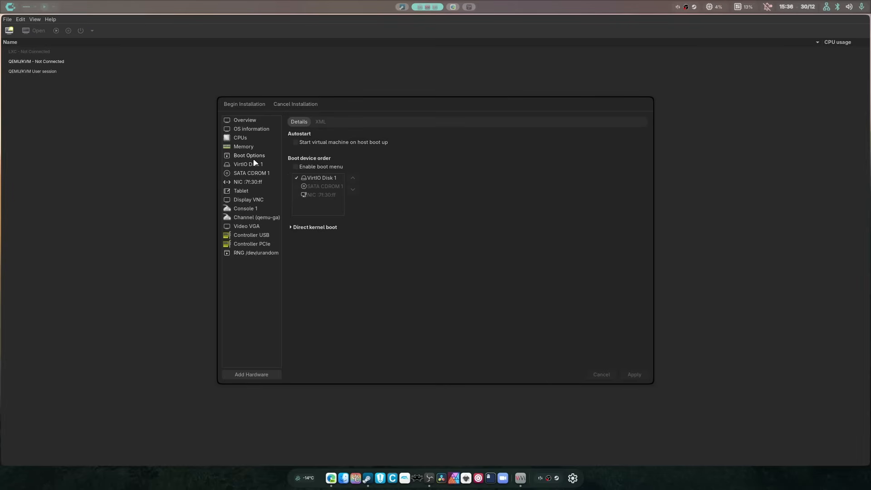
click(253, 121)
Begin the installation, boot the PikaOS Live Image in full screen and start installing the distro to the system
click(252, 104)
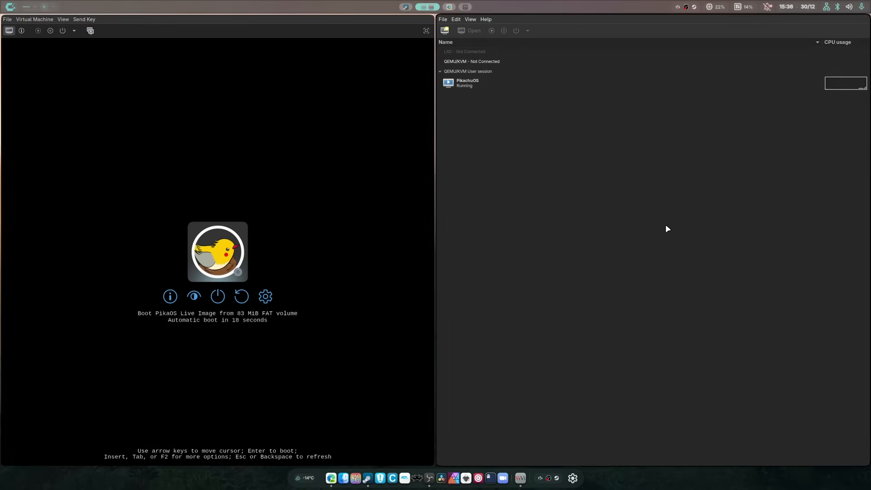
click(426, 30)
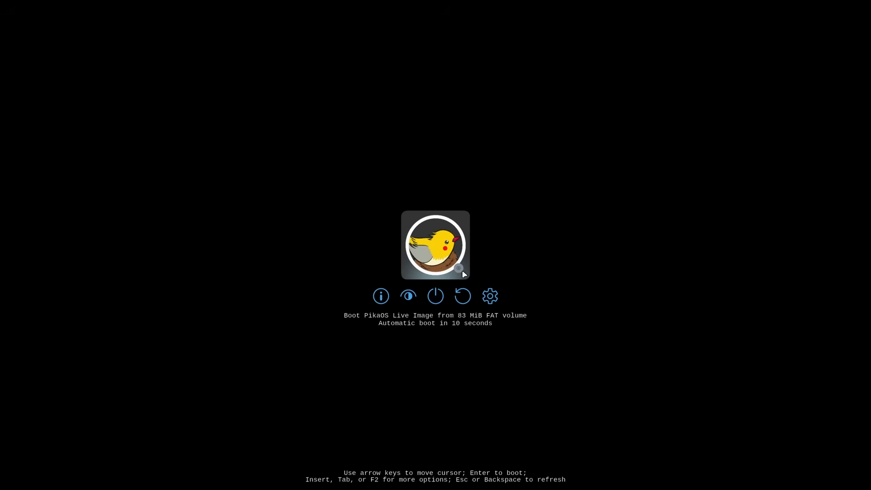
key(Return)
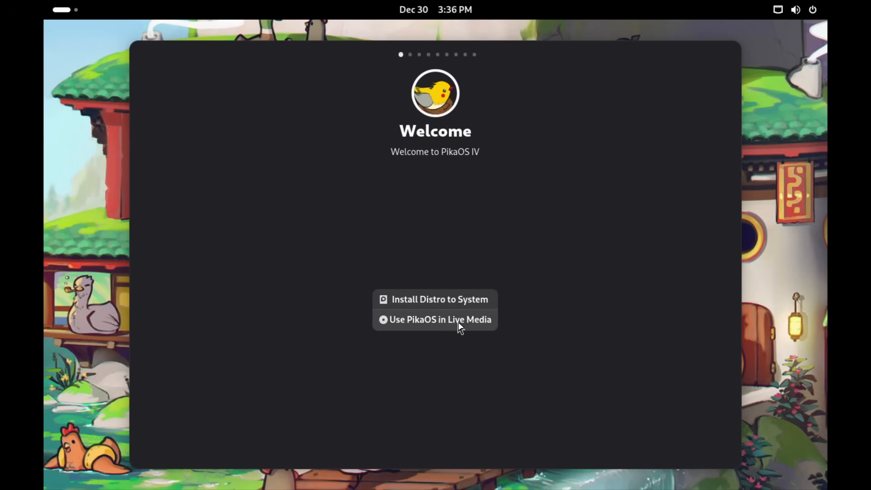
click(461, 306)
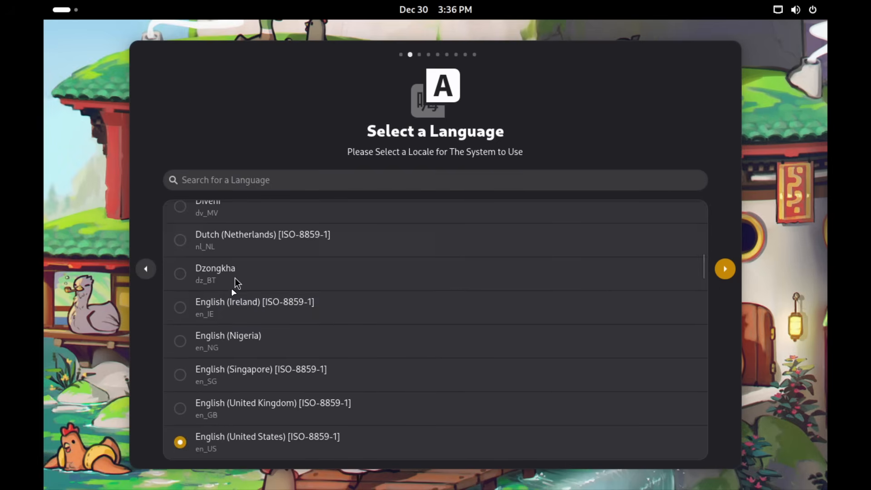
Try to find a Canadian locale by searching the language list for "canada", and clear the search
scroll(218, 442, down, 2)
scroll(265, 237, up, 1)
click(256, 181)
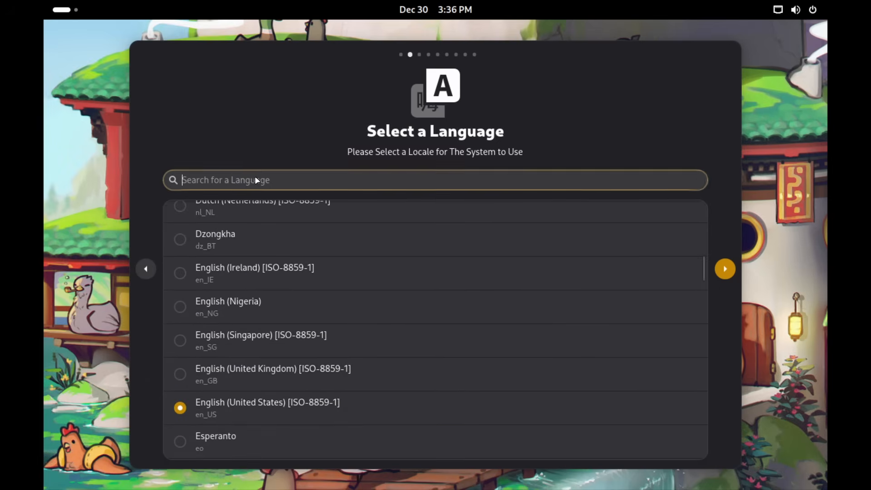
text(canada)
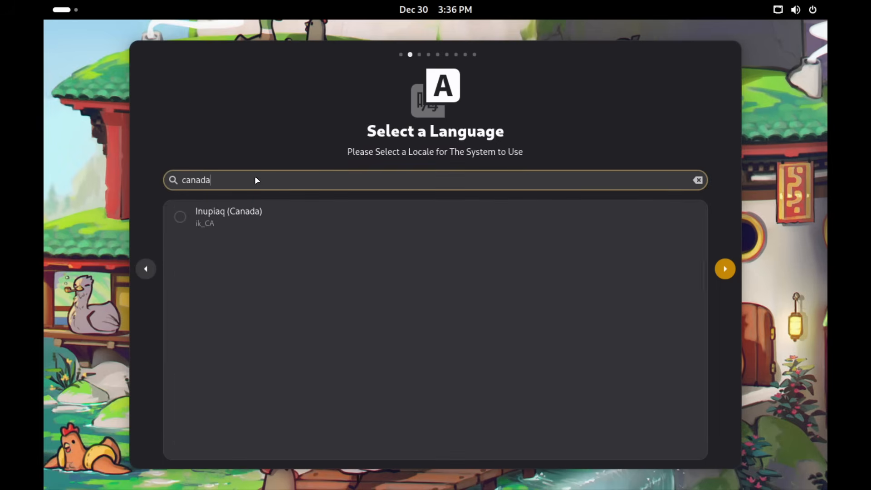
key(BackSpace)
key(BackSpace)
key(BackSpace)
key(BackSpace)
key(BackSpace)
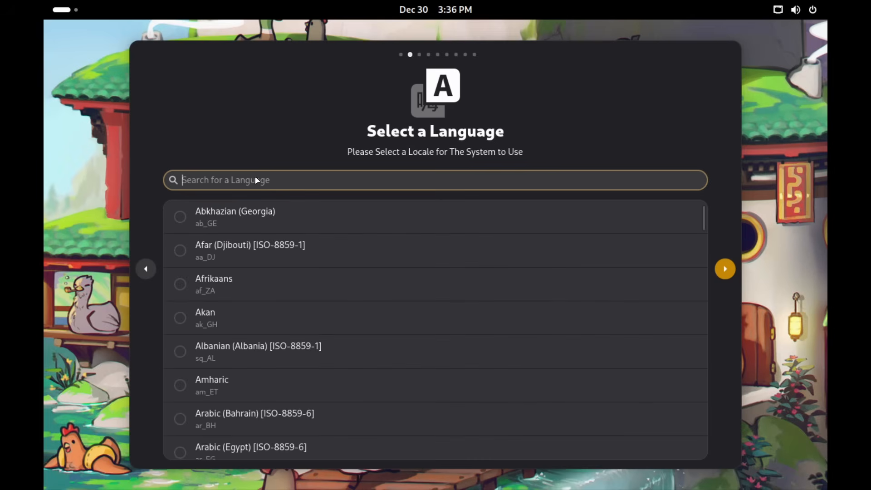
Search the languages for "english" and set the system locale to English (United Kingdom)
scroll(330, 252, down, 4)
scroll(358, 339, down, 5)
scroll(350, 321, up, 3)
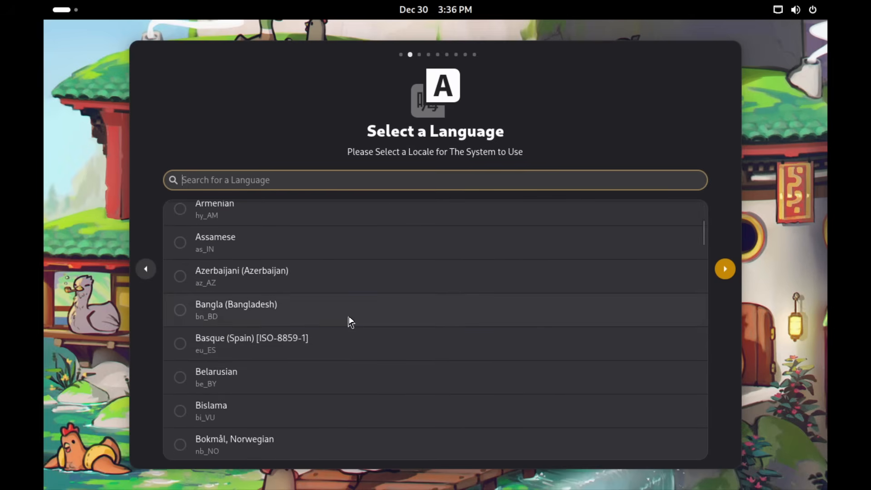
text(english)
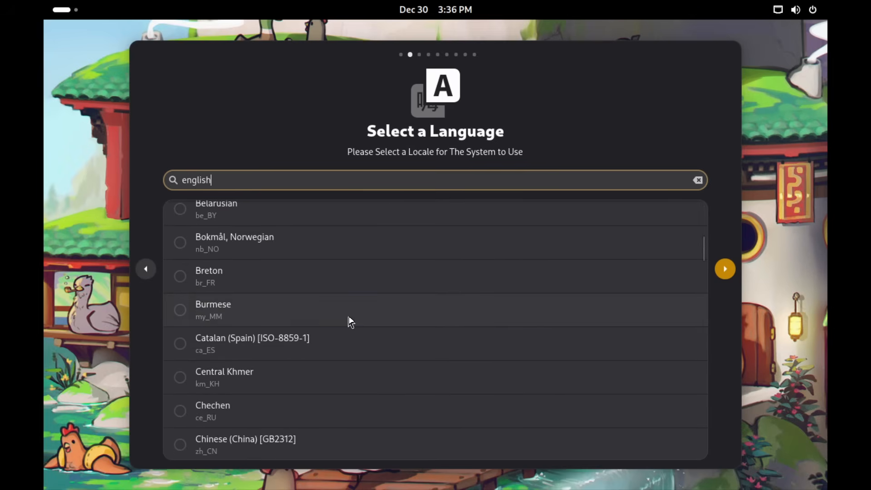
click(182, 315)
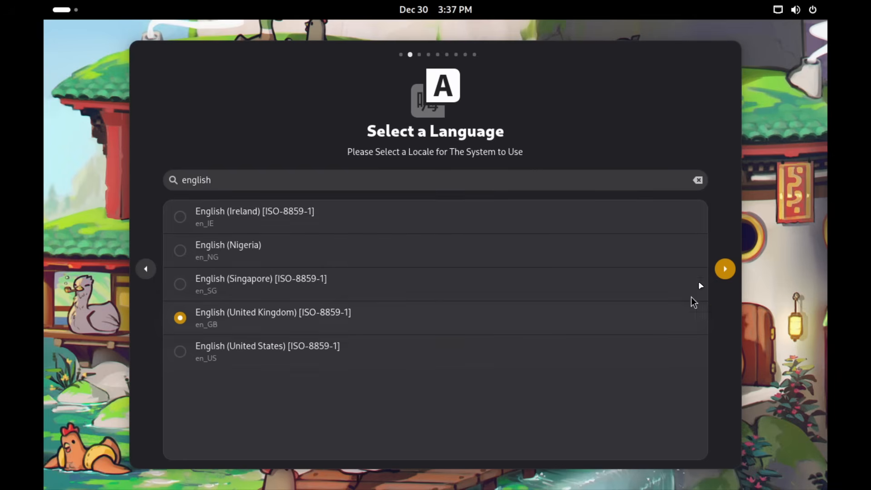
click(725, 269)
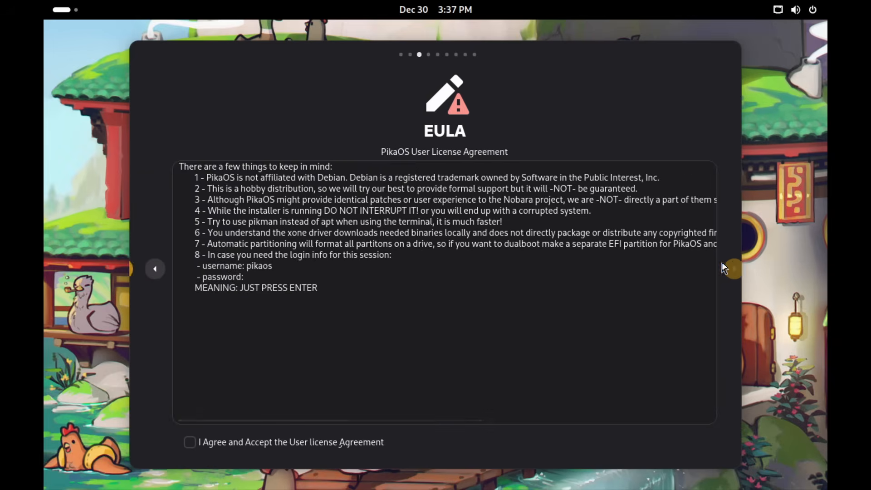
Accept the PikaOS user license agreement and continue with the English (US) keyboard layout
click(206, 446)
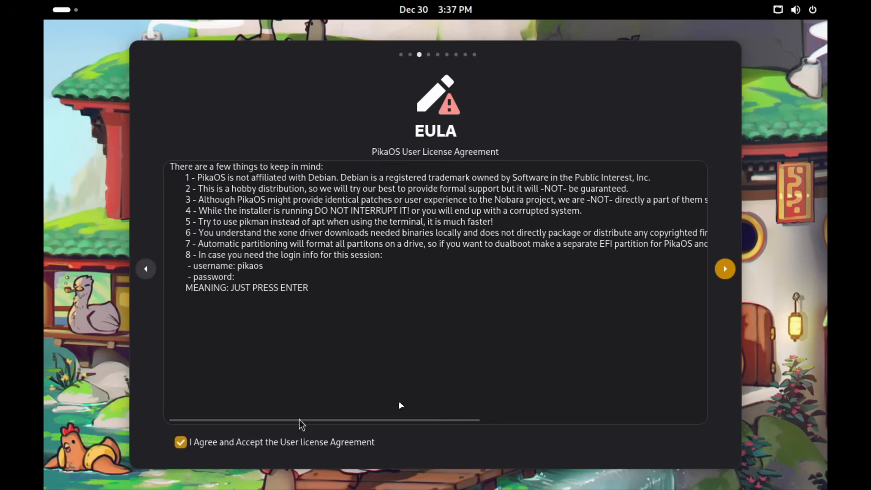
click(725, 269)
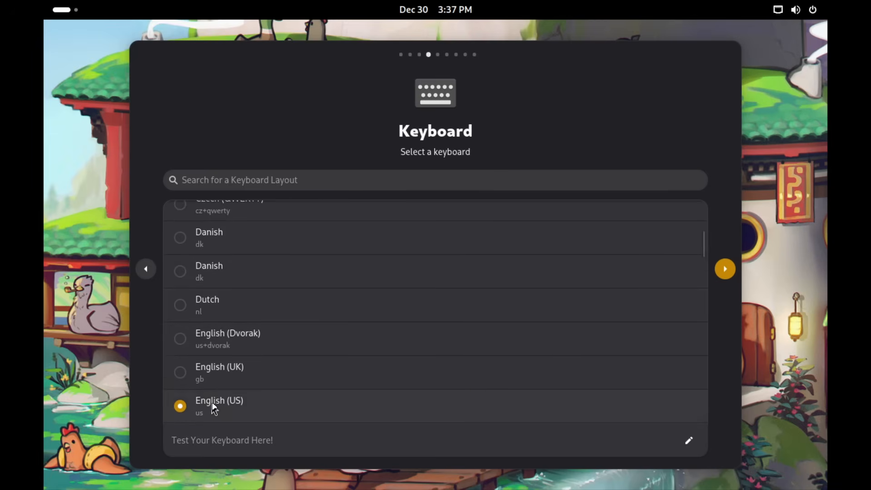
click(725, 268)
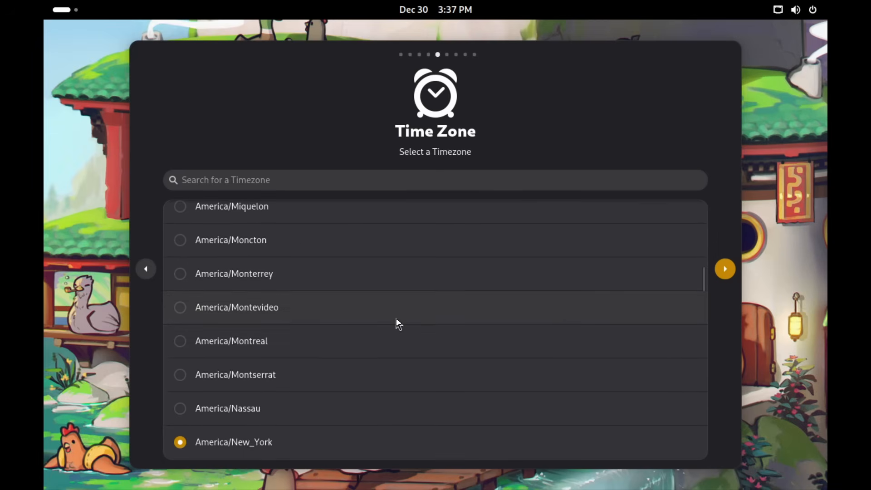
Set the time zone to America/Montreal and choose automatic partitioning for the installation
click(250, 345)
click(726, 268)
click(473, 297)
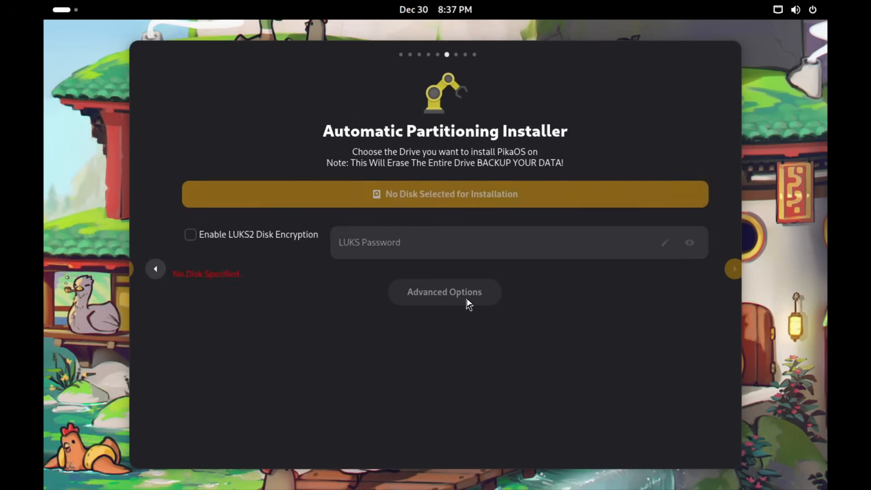
click(180, 235)
click(443, 249)
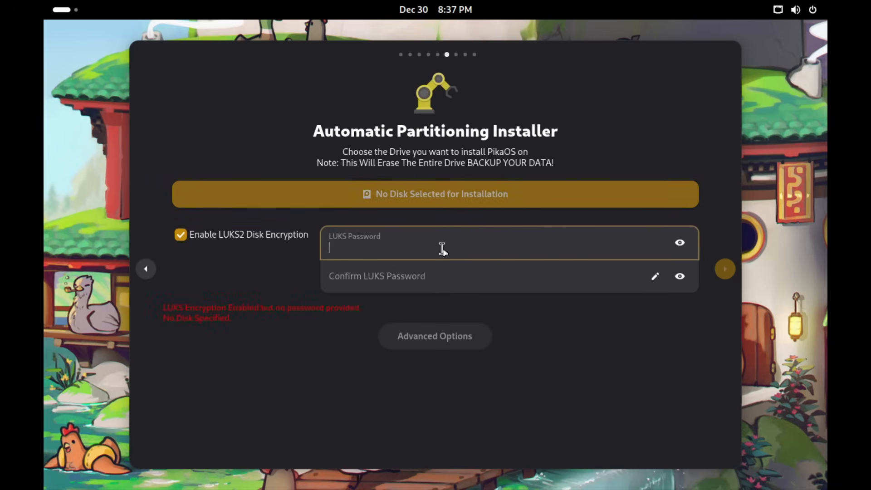
click(180, 235)
Select the 80.53 GB vda disk as the drive to erase and install PikaOS on
click(467, 194)
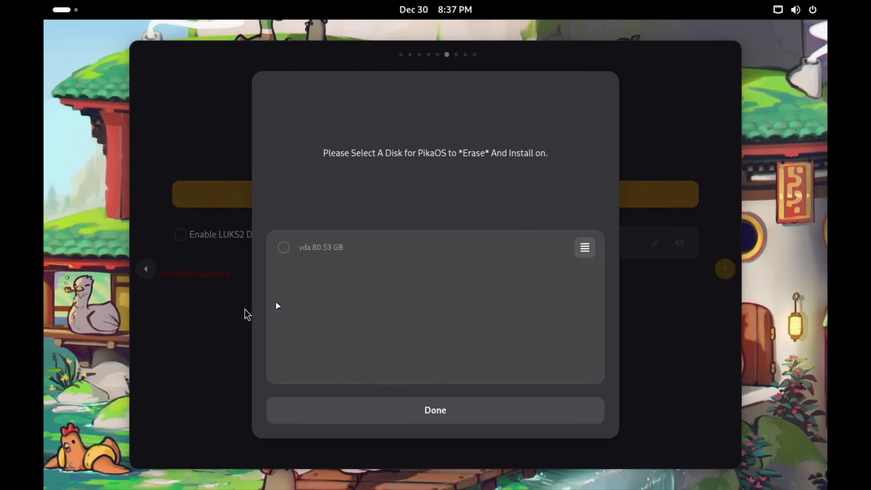
click(327, 249)
click(430, 409)
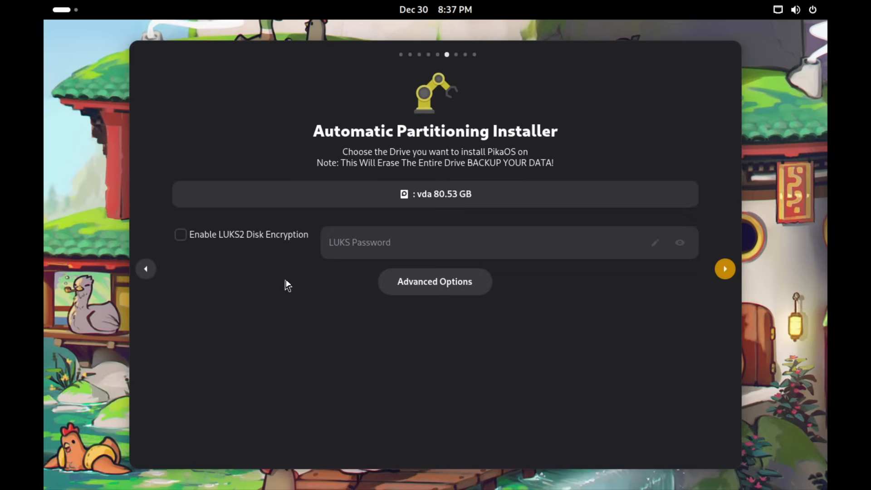
In the advanced partitioning options, choose BTRFS with no separate /home, and review the Refind boot options
click(451, 280)
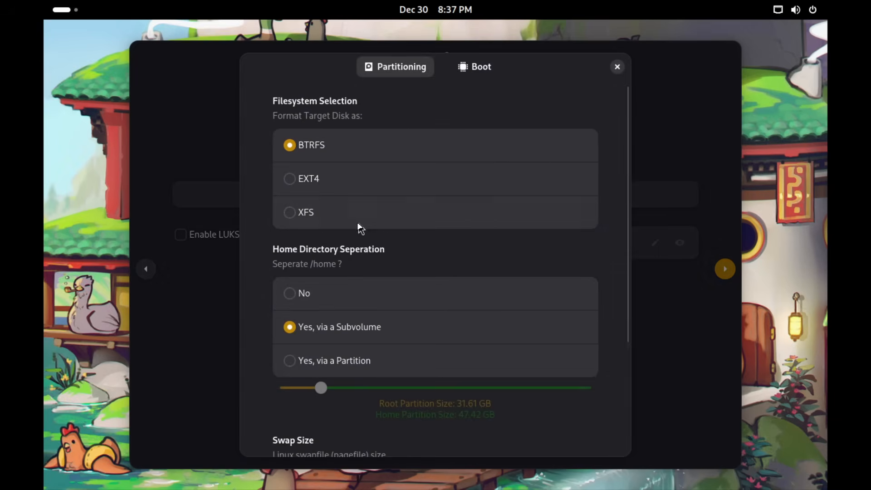
click(306, 222)
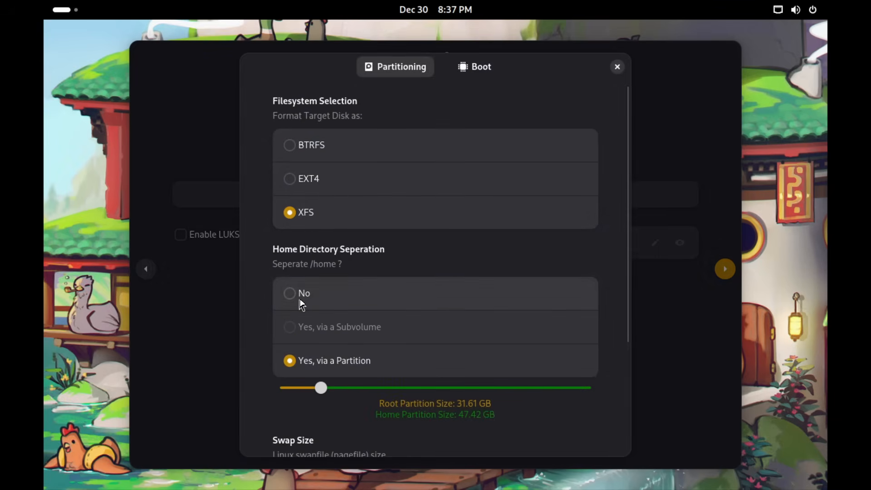
click(320, 151)
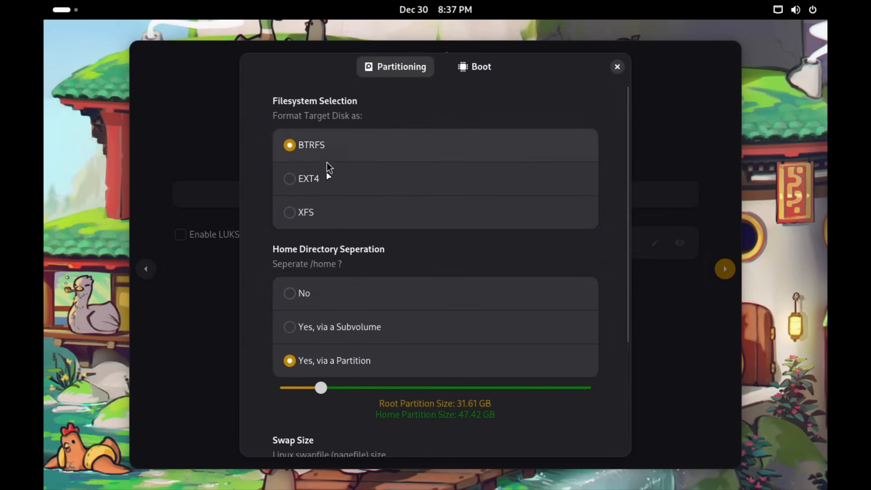
click(321, 296)
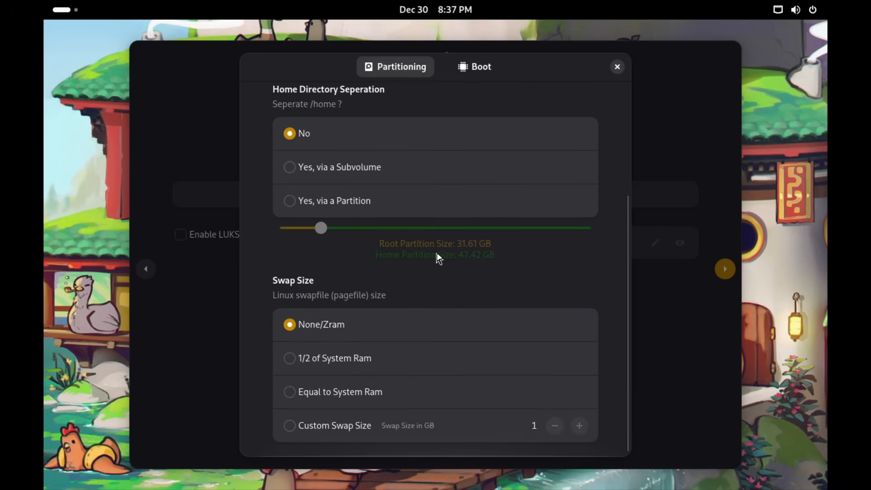
scroll(437, 253, up, 5)
click(476, 68)
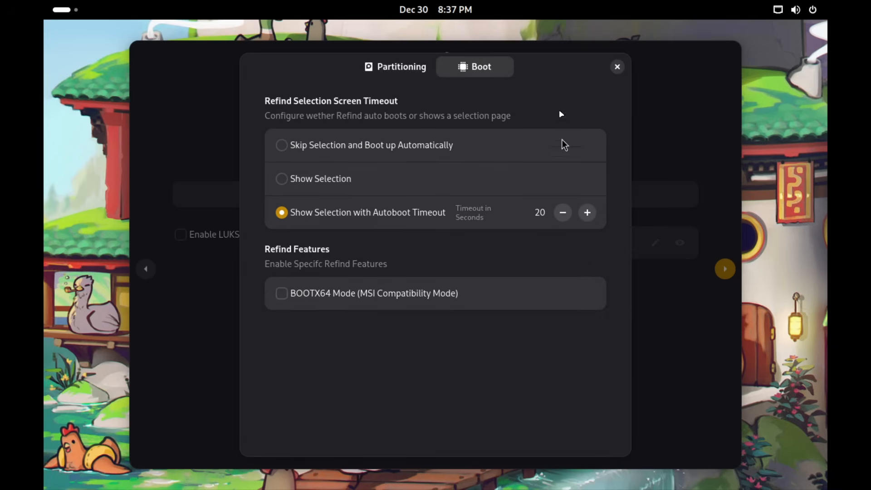
click(617, 67)
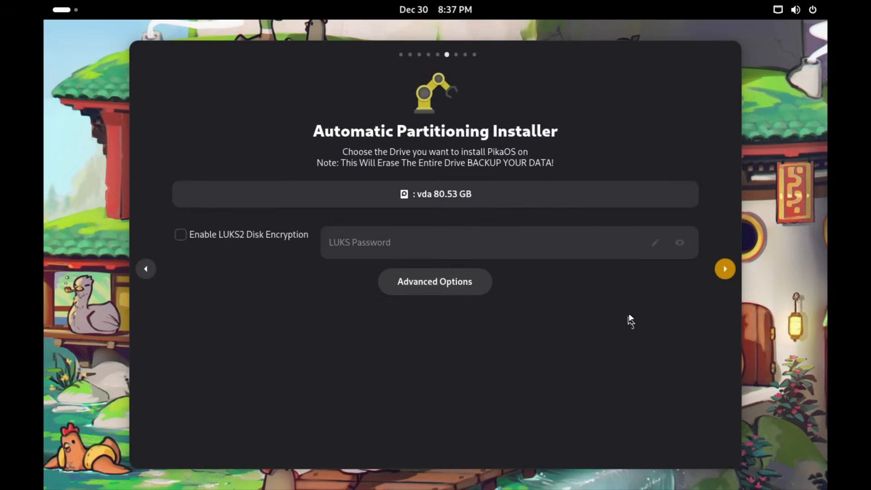
Check the installation summary, confirm the PikaOS installation and dismiss the software updates notification
click(725, 268)
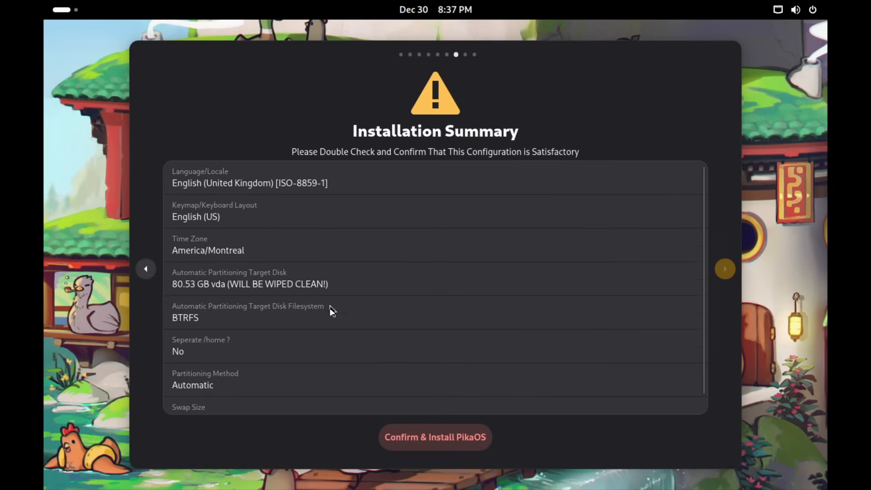
scroll(336, 327, down, 1)
scroll(342, 346, up, 1)
click(474, 437)
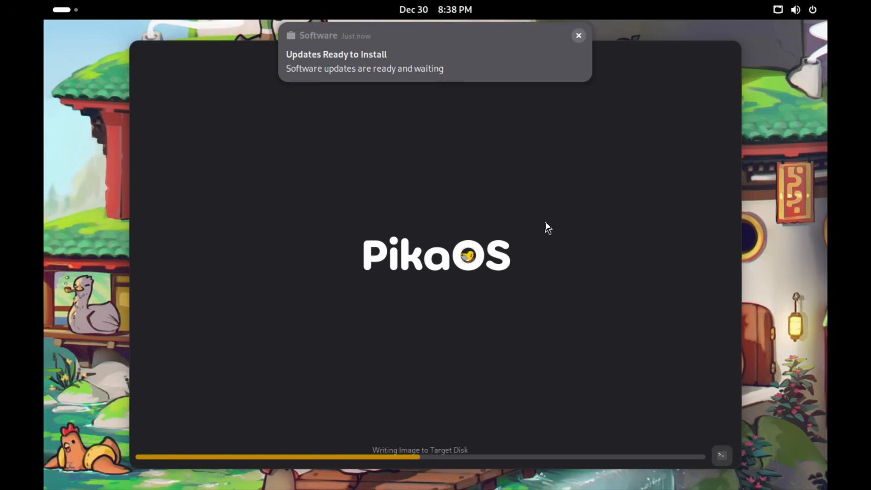
click(579, 35)
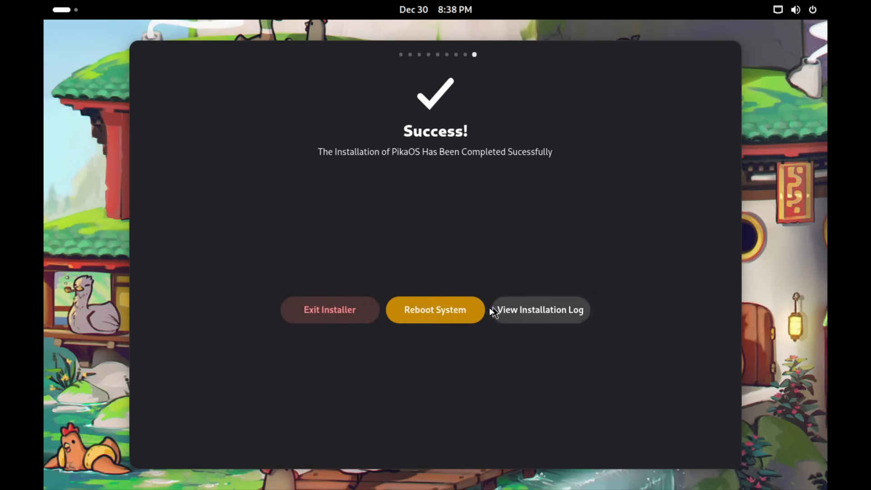
Reboot into the installed PikaOS in full screen and start the First Setup wizard
click(471, 317)
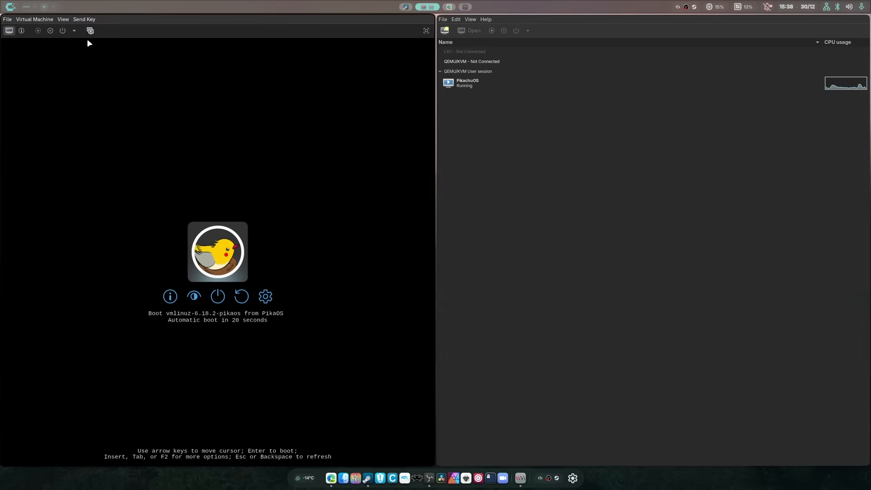
click(426, 31)
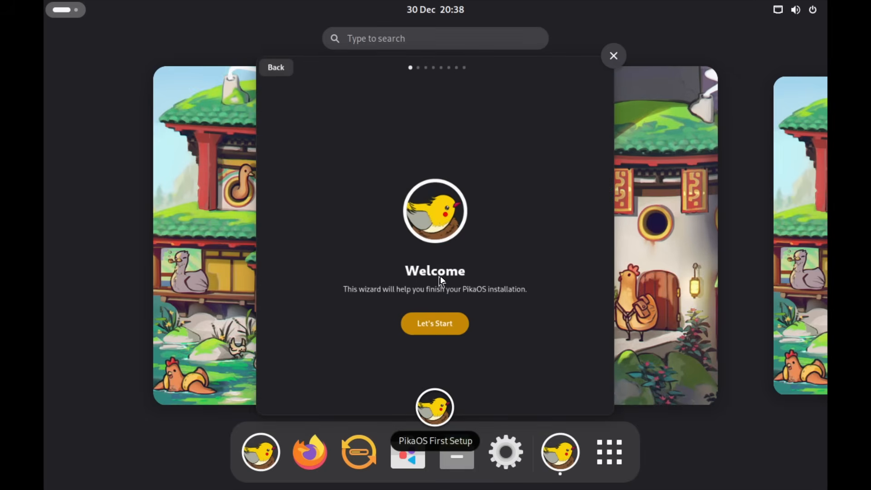
click(428, 323)
click(433, 363)
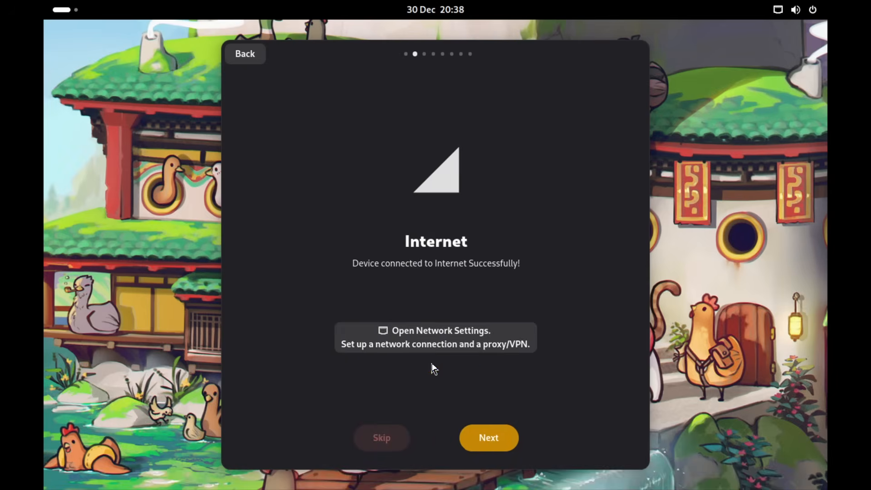
Check the network settings from the Internet page and continue the wizard to user setup
click(470, 343)
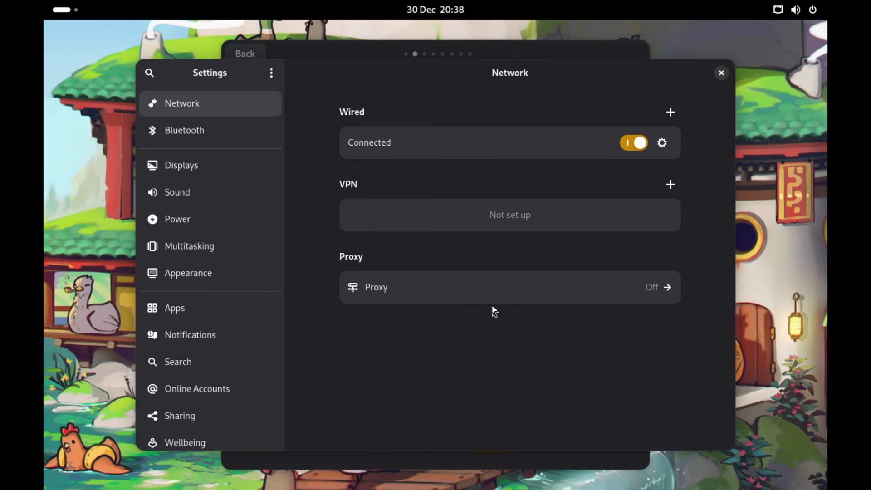
click(722, 74)
click(487, 437)
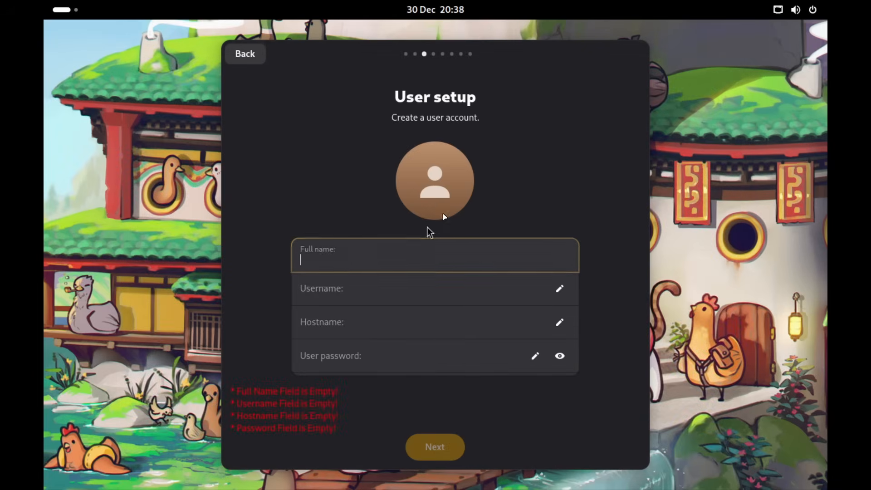
Fill in the full name of the user account and set the hostname to pikachu
text(Finley)
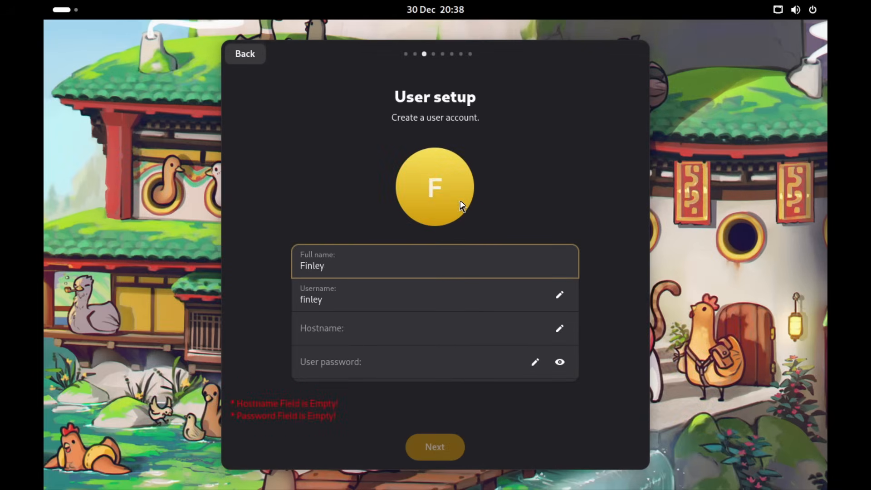
click(378, 326)
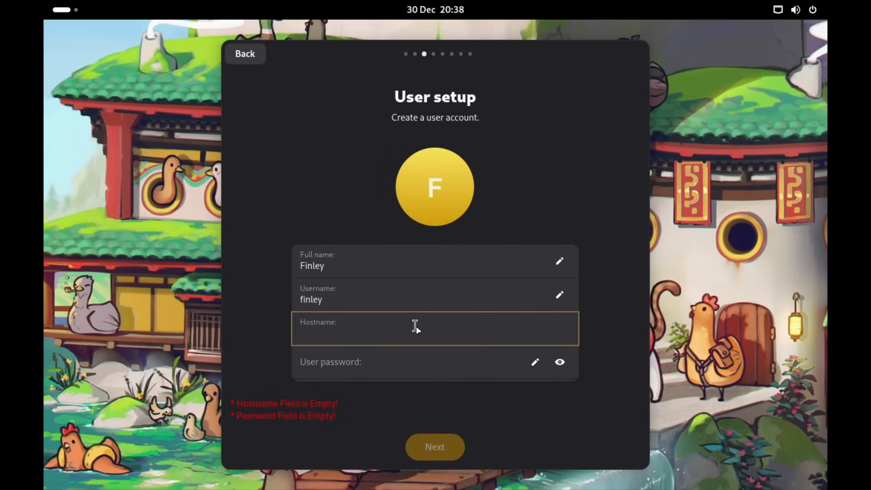
text(piakch)
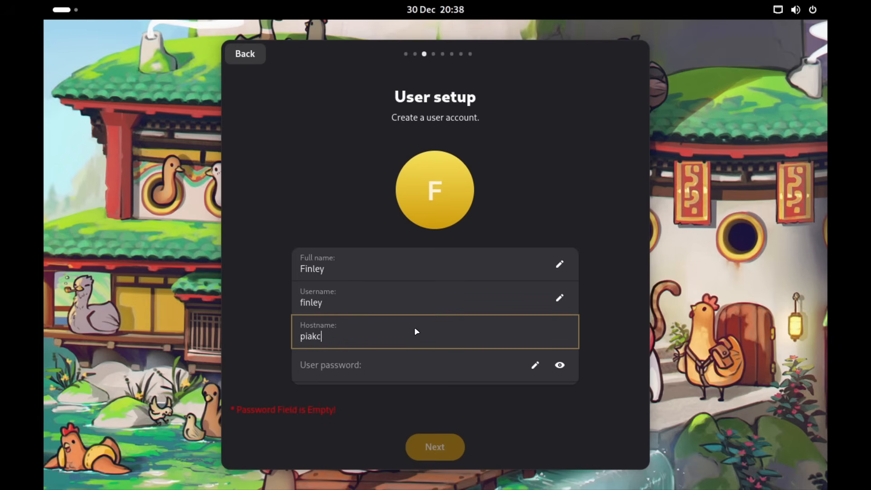
key(BackSpace)
key(BackSpace)
key(BackSpace)
key(BackSpace)
text(kachu)
Enter and confirm the user password to complete user setup, and start the recommended system update
click(389, 353)
text(f)
click(394, 393)
text(f)
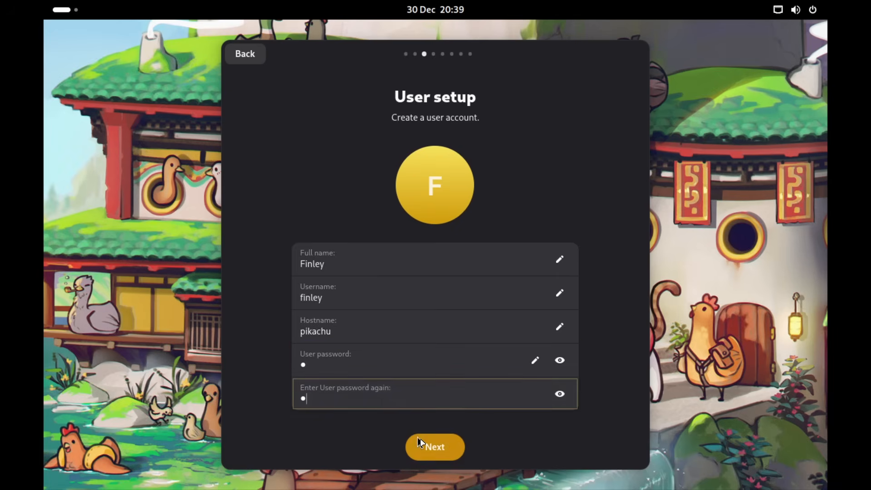
click(421, 441)
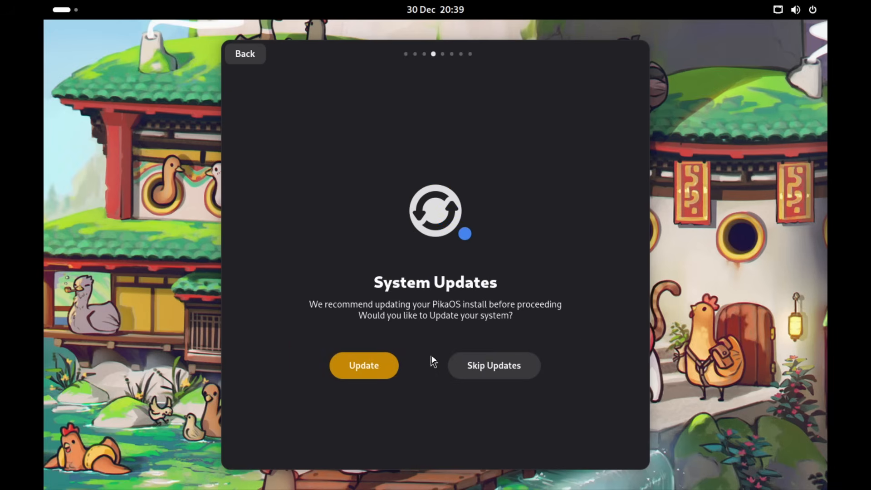
click(368, 364)
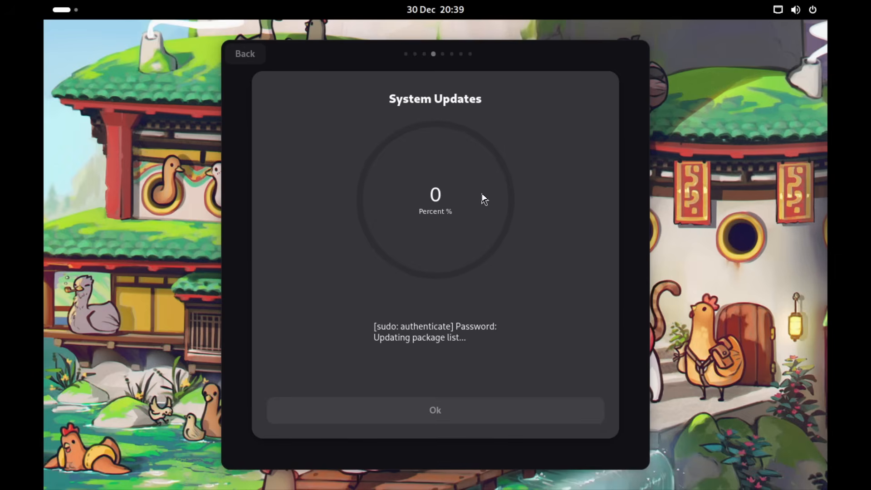
Set the display resolution to 1920 × 1080 (16:9), keep the change, and check the Appearance settings
right_click(721, 137)
click(723, 184)
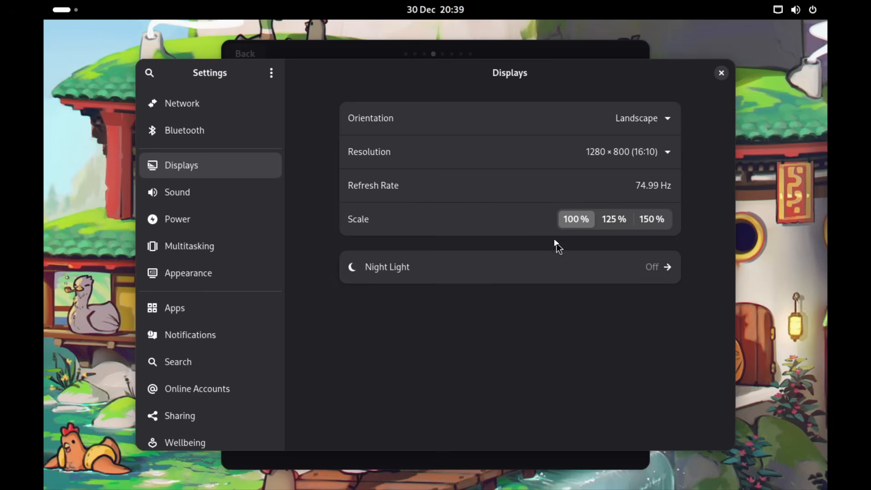
click(605, 159)
scroll(640, 221, up, 3)
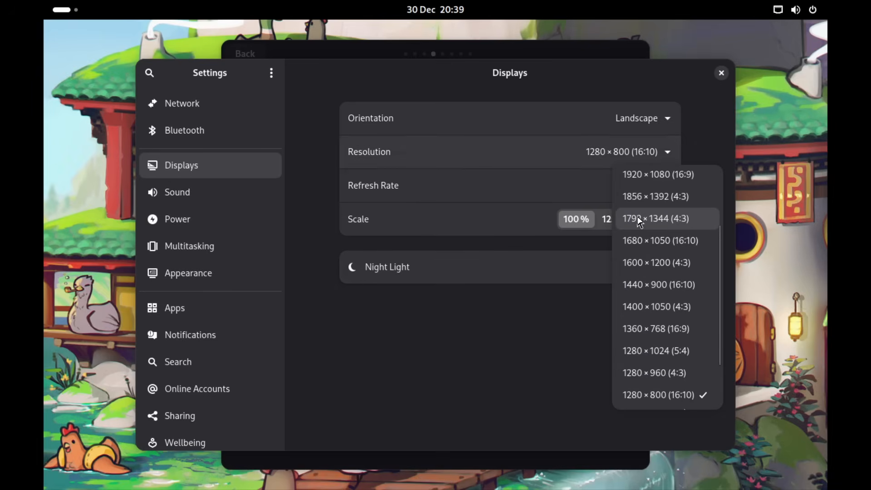
click(641, 219)
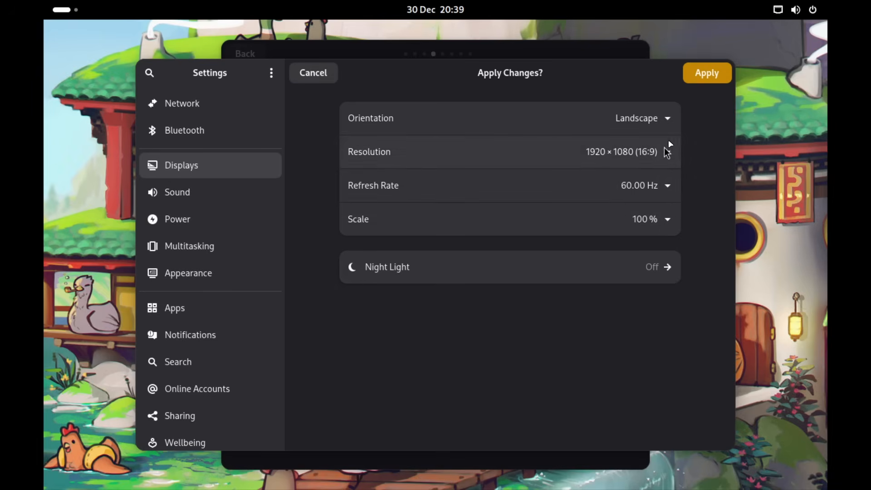
click(707, 73)
click(464, 269)
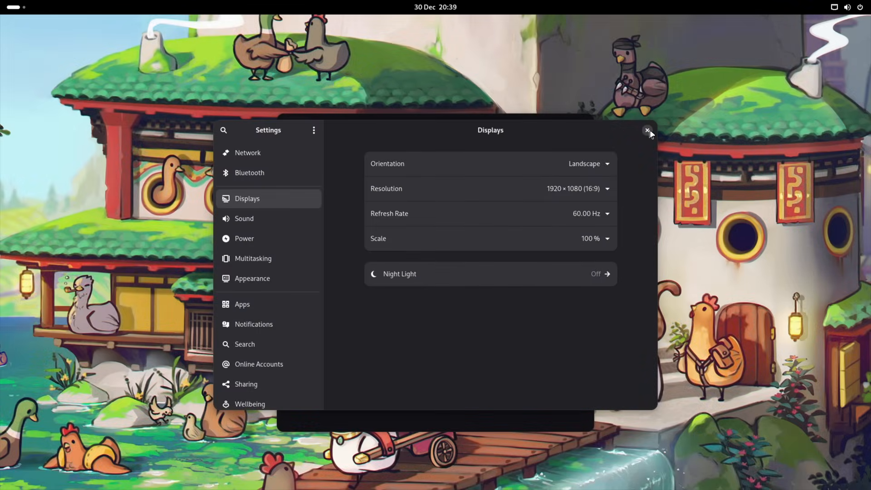
click(309, 276)
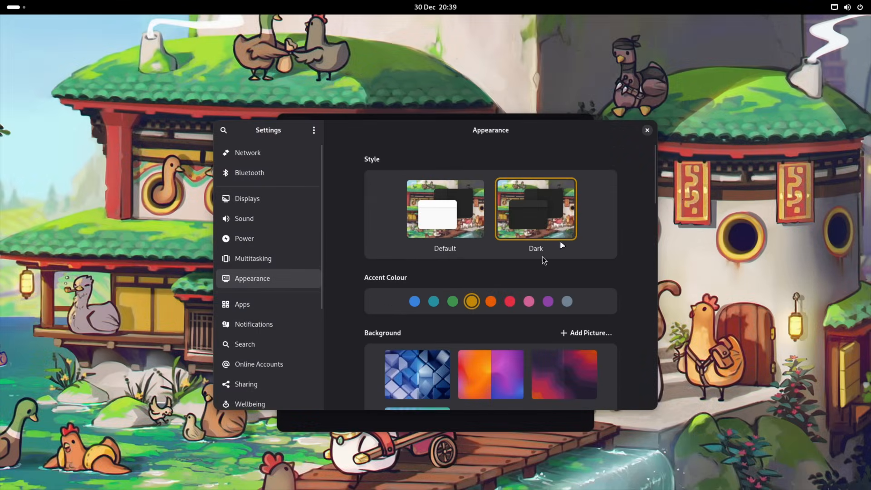
click(647, 130)
Move on from the system update, skip the driver installation and install the multimedia codecs
drag(524, 132, 502, 120)
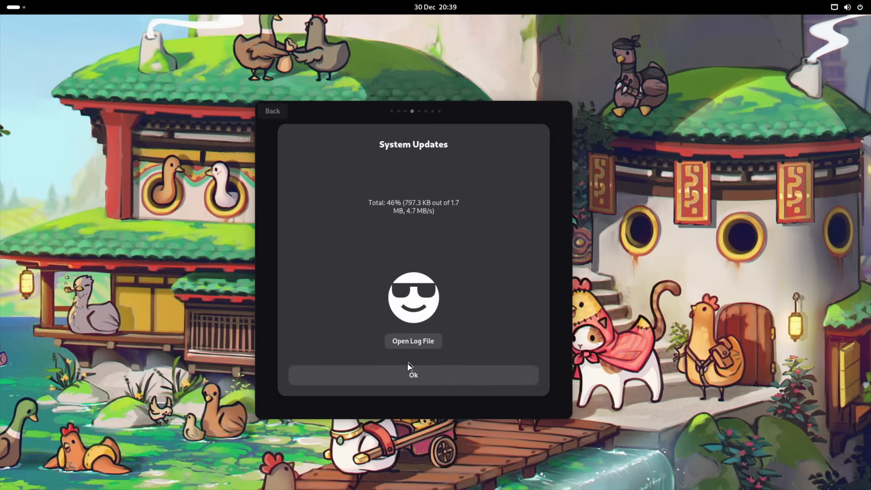
click(402, 376)
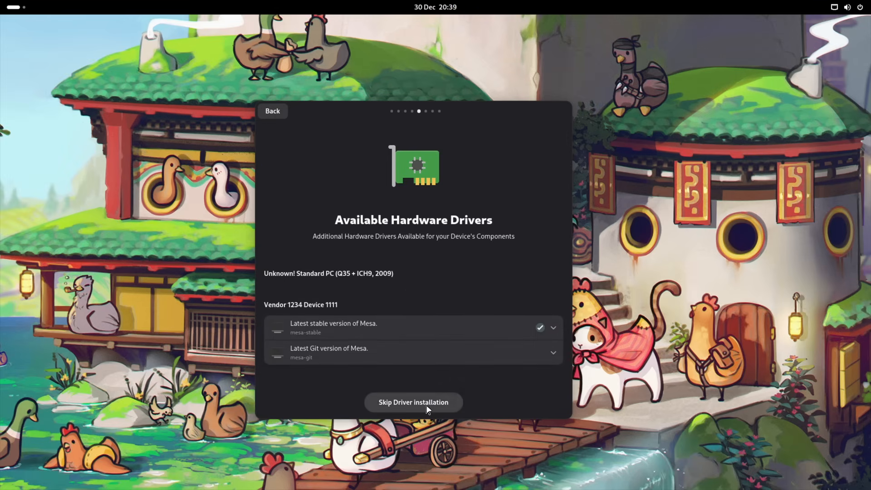
click(399, 401)
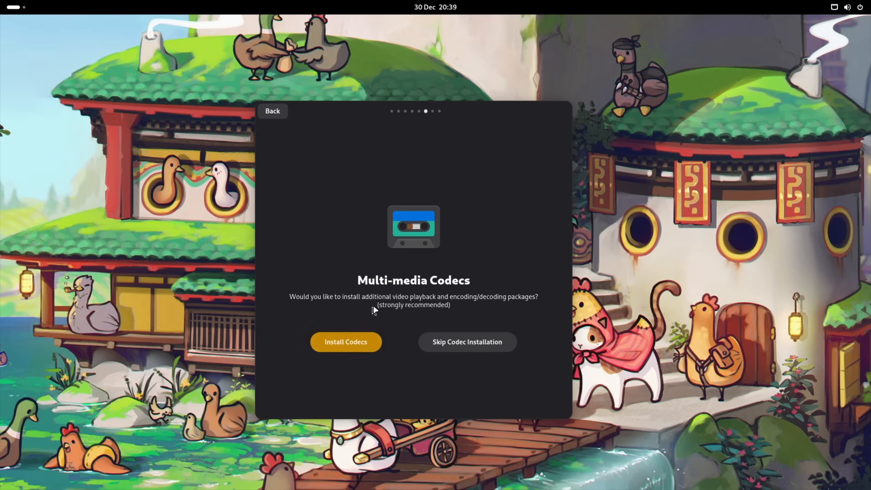
click(319, 344)
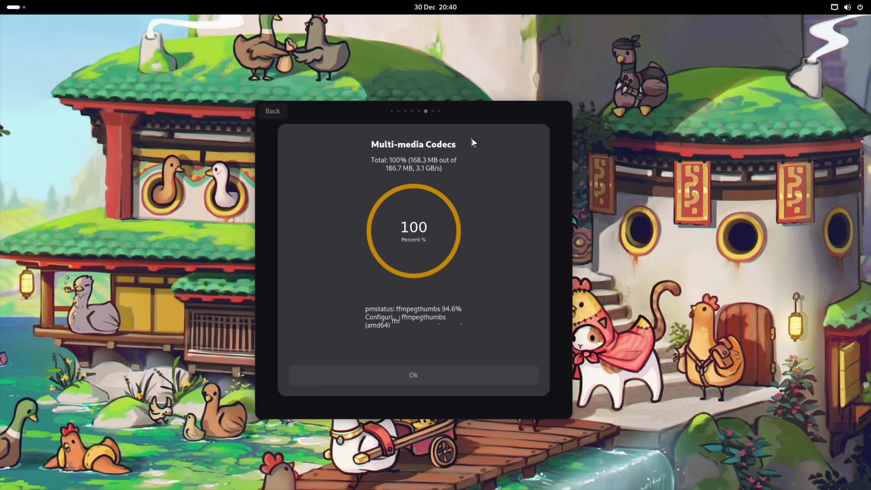
Change the display resolution to 2048 × 1152 (16:9) in the display settings and keep the change
right_click(713, 251)
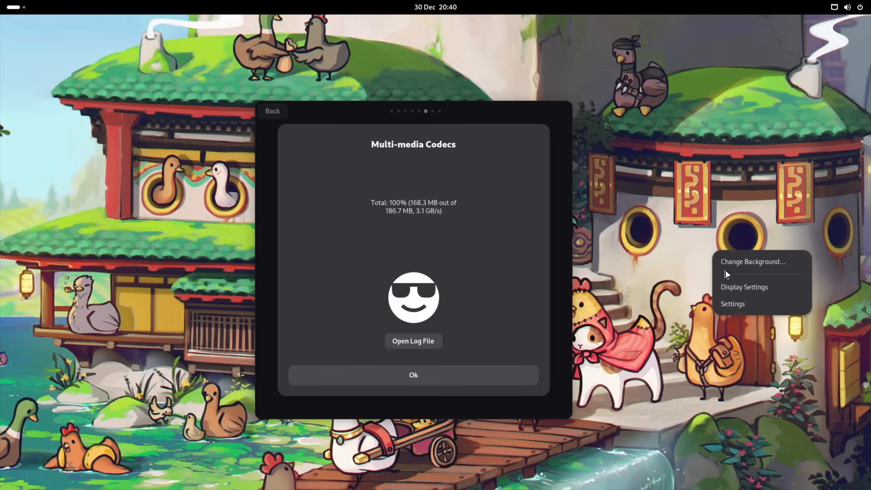
click(744, 287)
click(493, 150)
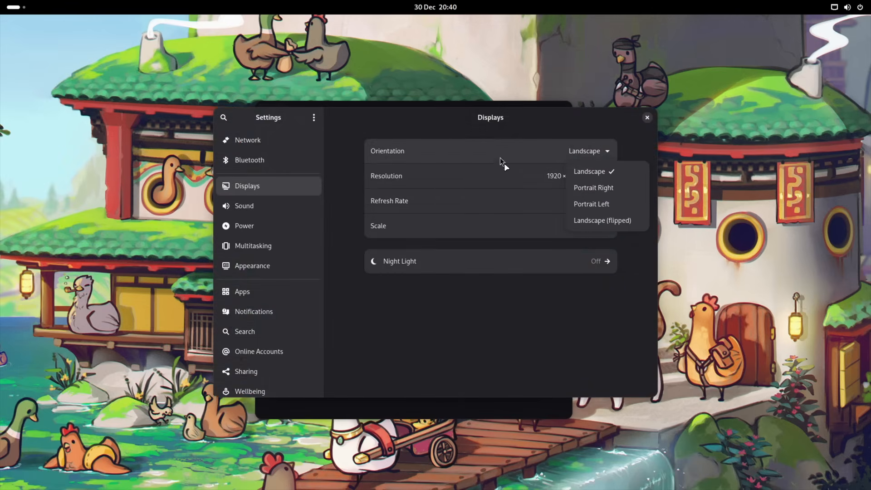
click(501, 158)
click(545, 175)
scroll(609, 195, up, 3)
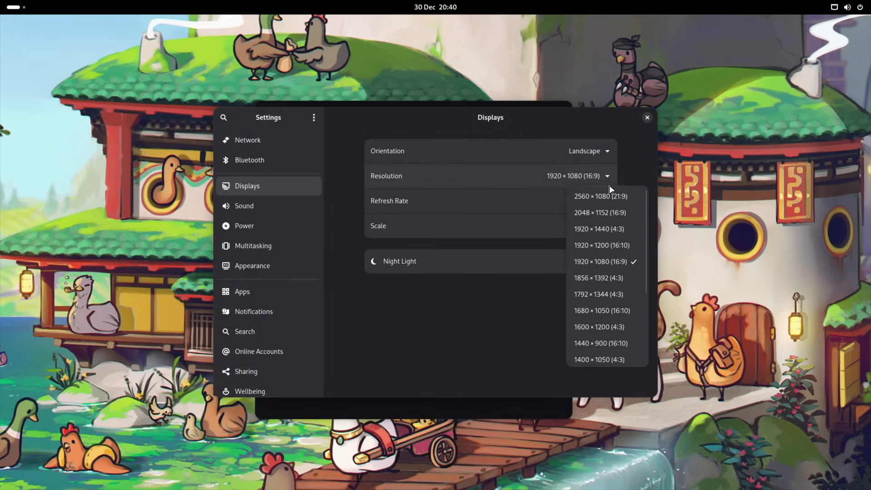
click(598, 213)
click(637, 123)
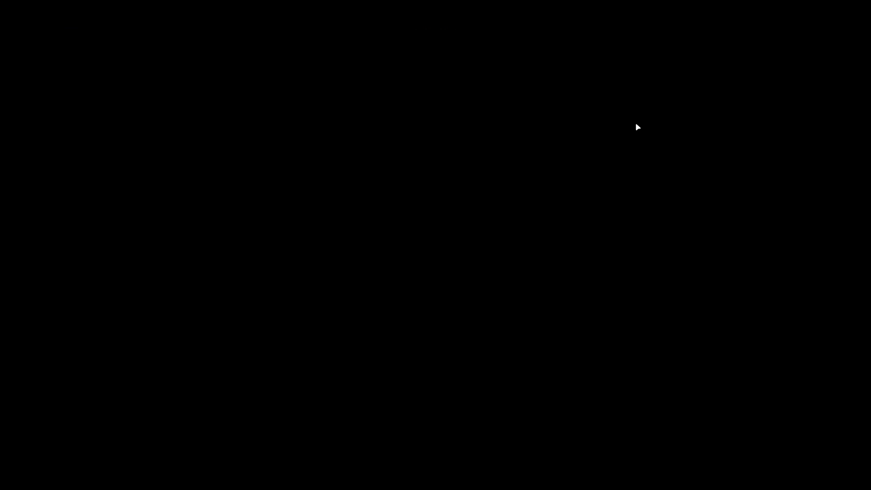
click(486, 269)
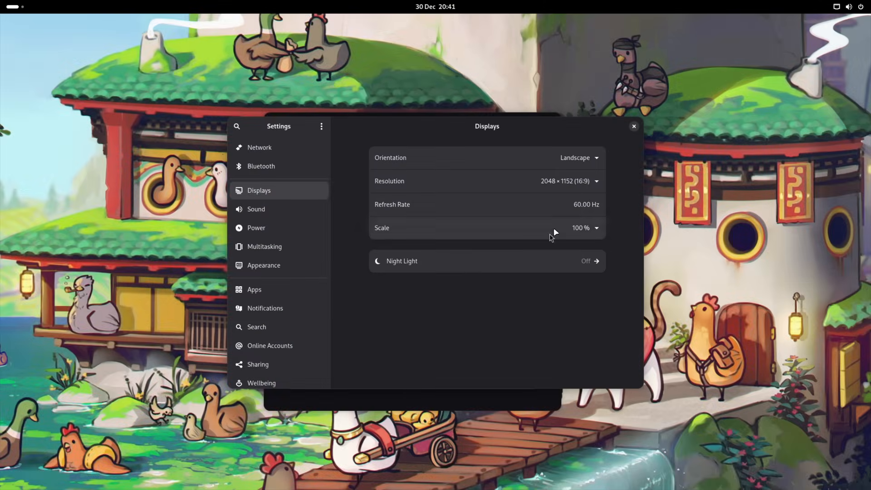
Return the display resolution to 1920 × 1080 (16:9), keep the change and close Settings
click(581, 181)
click(594, 263)
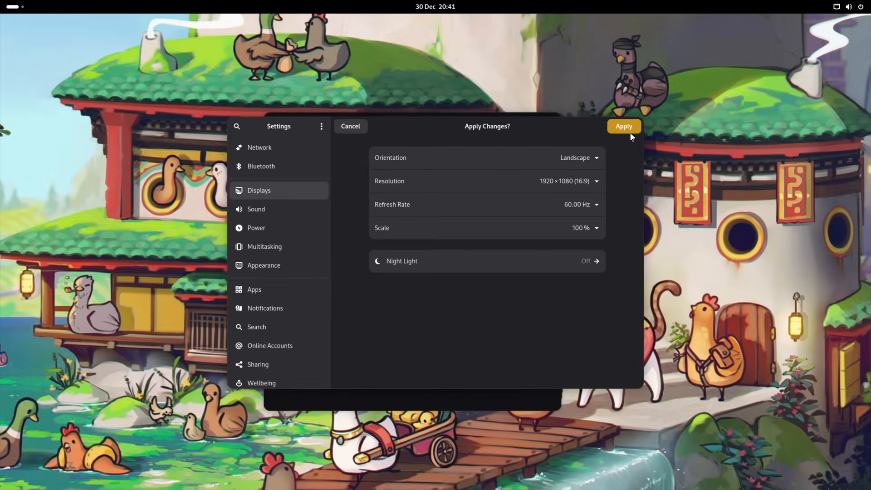
click(633, 126)
click(468, 268)
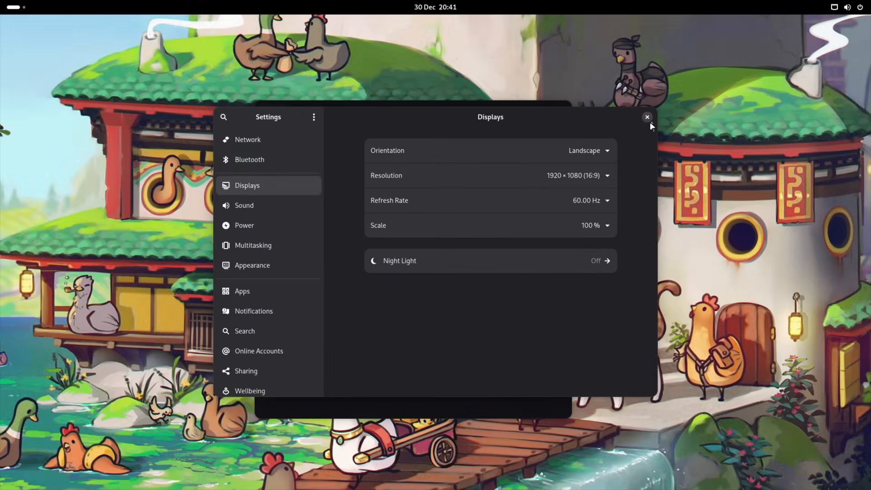
click(648, 117)
Install the PikaOS Gaming Meta Package and reboot to finish the initial setup
click(462, 374)
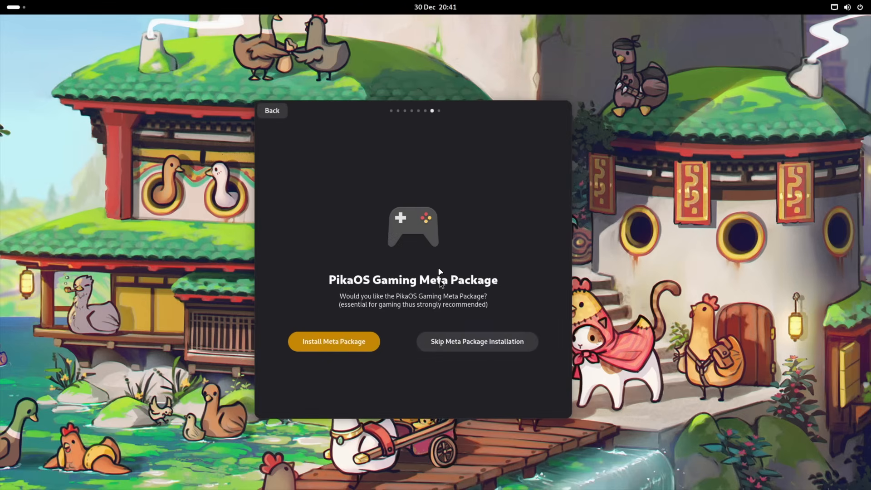
click(346, 341)
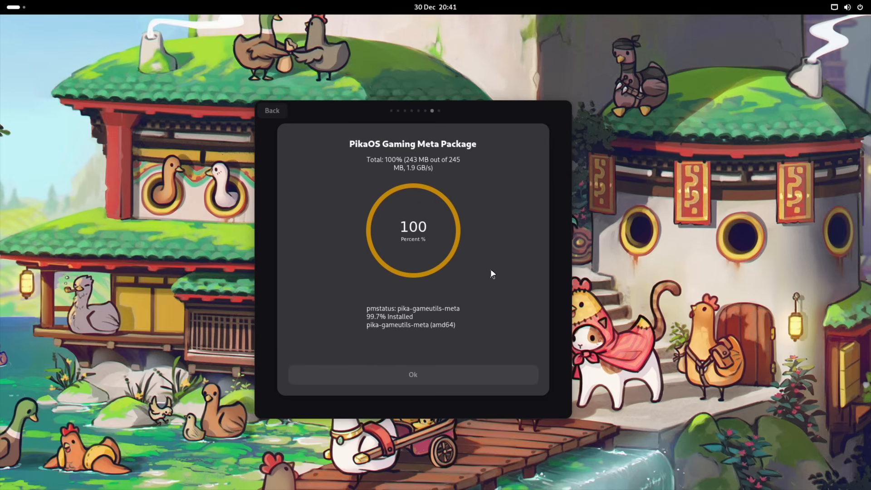
click(444, 374)
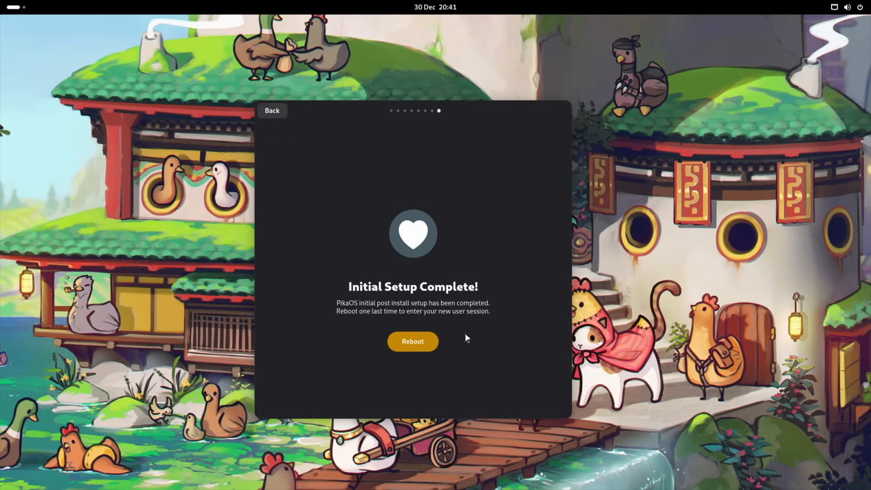
click(430, 346)
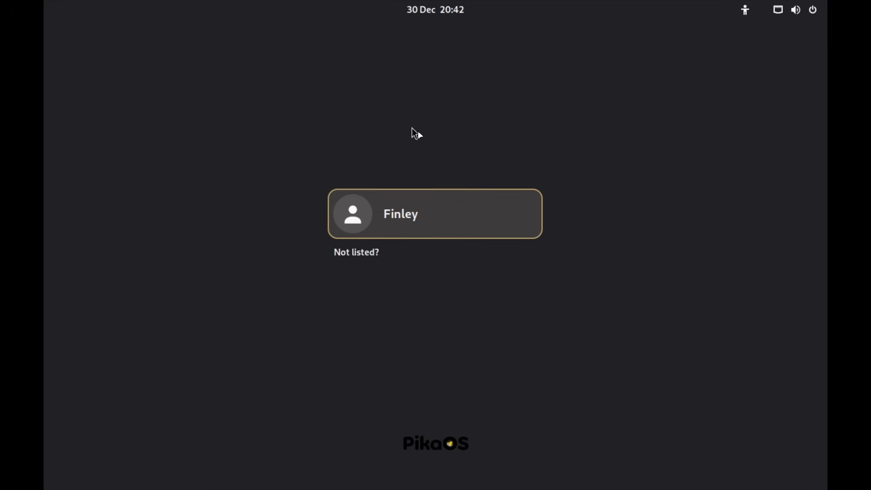
Review the session types offered for the new user account and log in with the account password
click(459, 213)
click(791, 454)
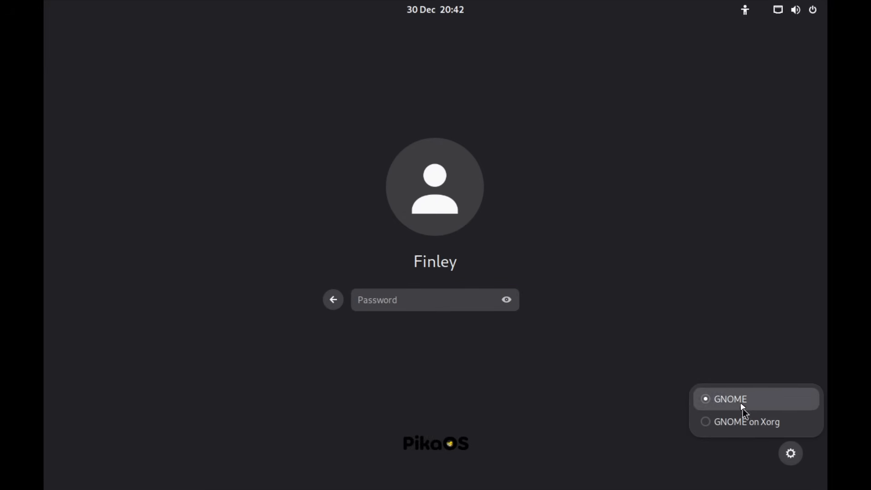
click(676, 301)
click(792, 455)
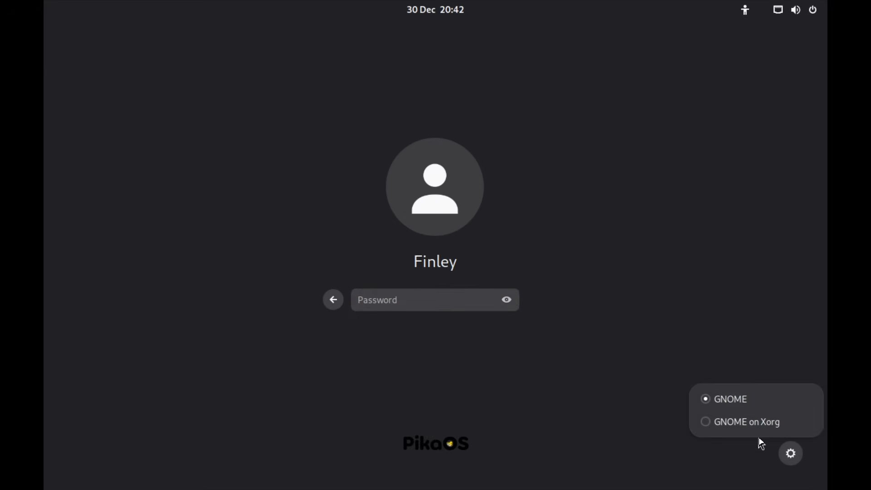
click(438, 312)
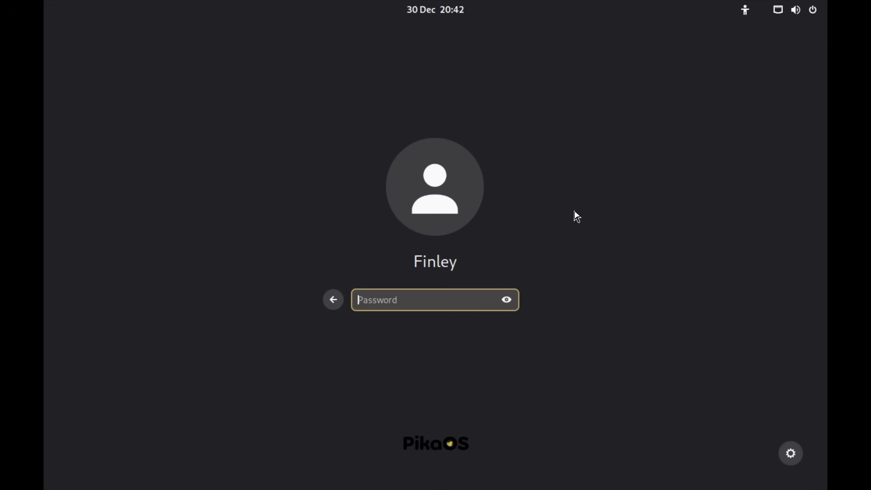
text(1)
key(Return)
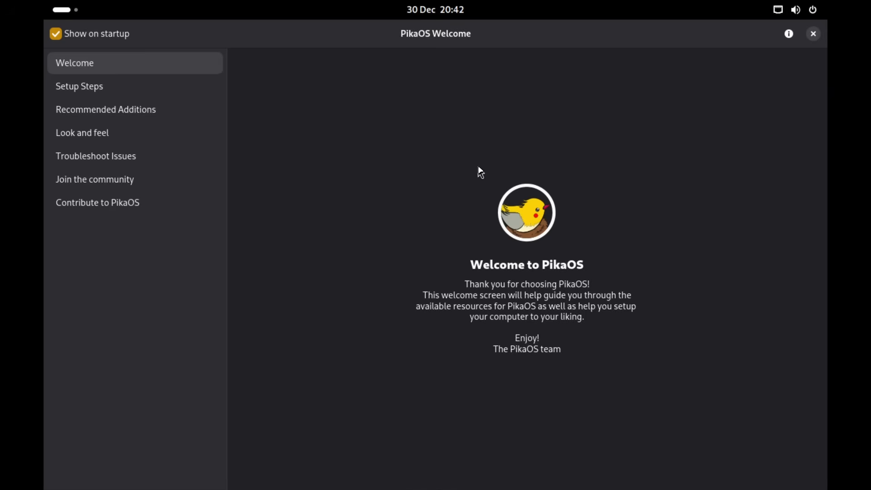
Dismiss the PikaOS Welcome window, set the display resolution to 1920 × 1080 (16:9), keep the change and close Settings
click(813, 34)
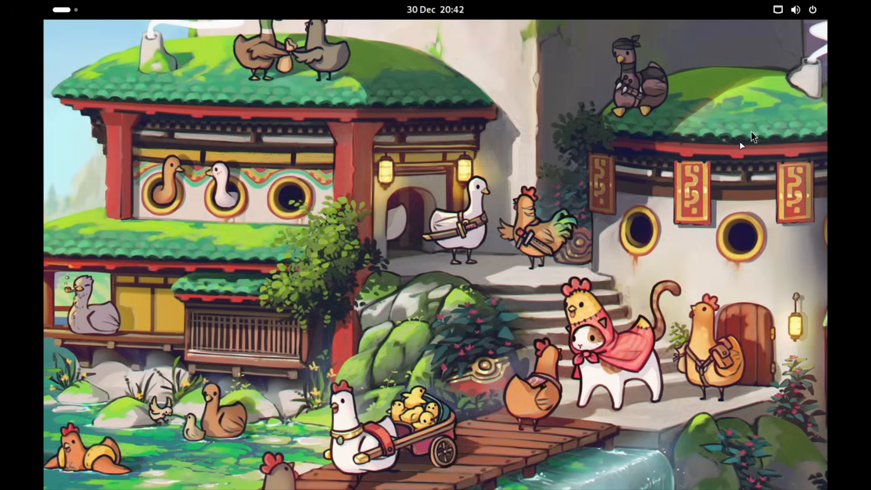
right_click(496, 209)
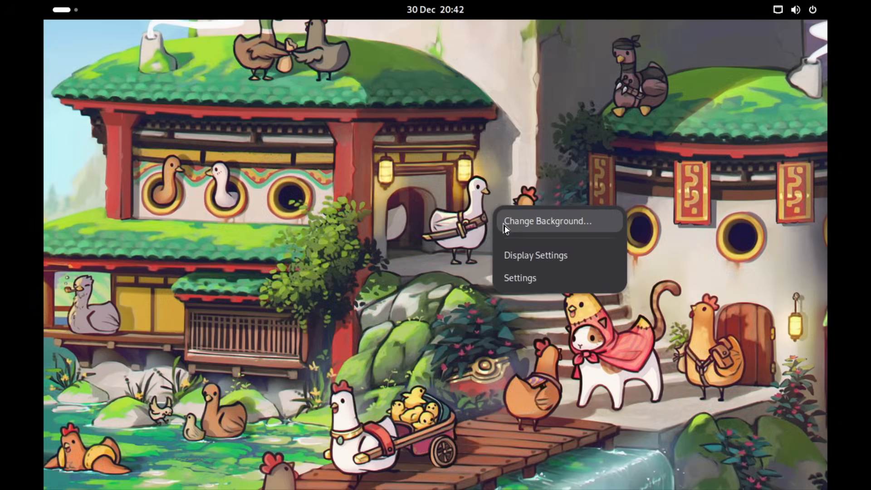
click(530, 254)
click(627, 149)
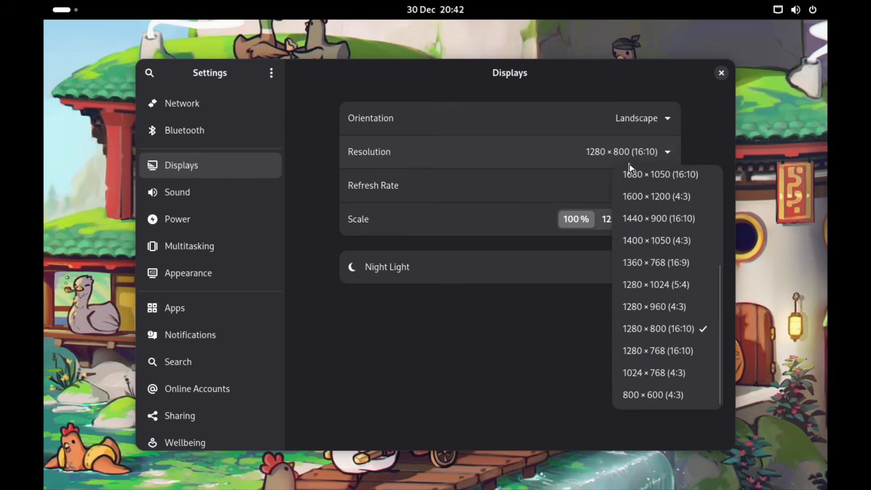
scroll(647, 210, up, 5)
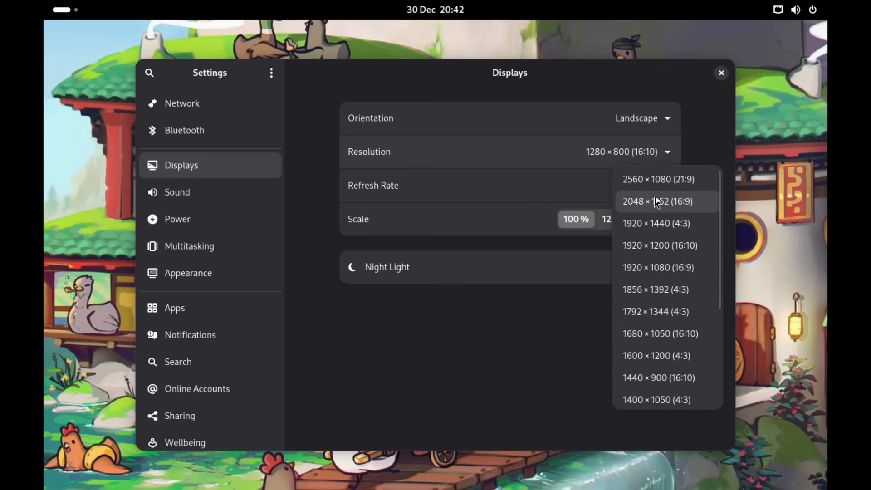
click(673, 269)
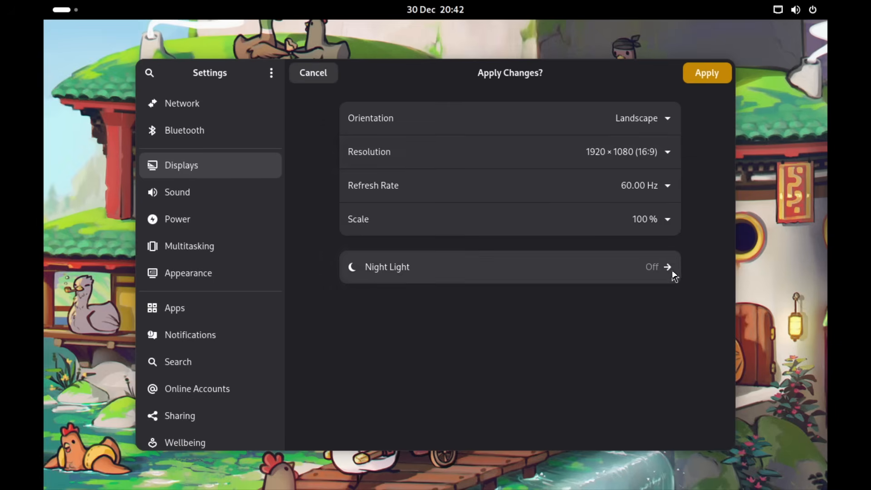
click(690, 78)
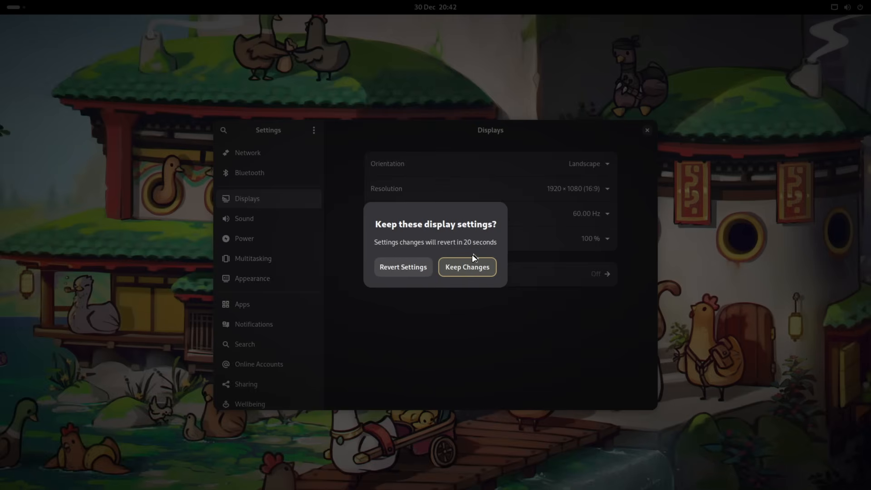
click(472, 266)
click(648, 130)
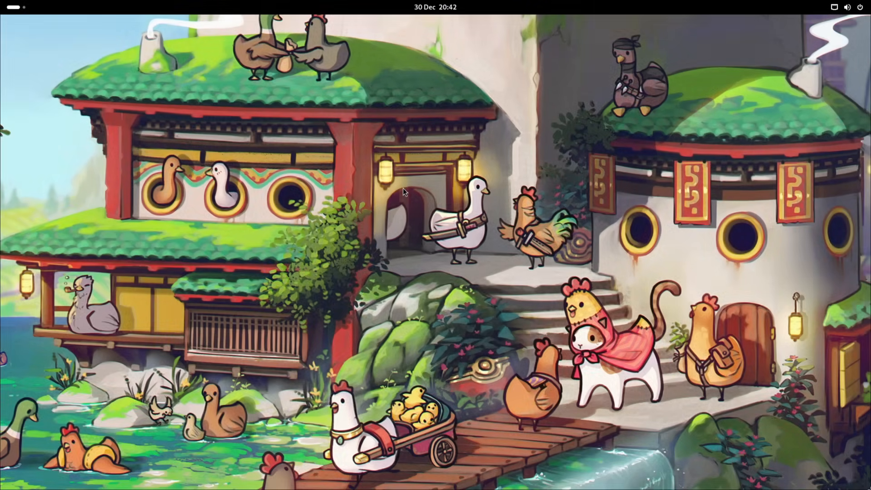
Switch to the host's Files app, paste the copied image into Pictures/Screenshots, and return to the full-screen virtual machine
click(429, 7)
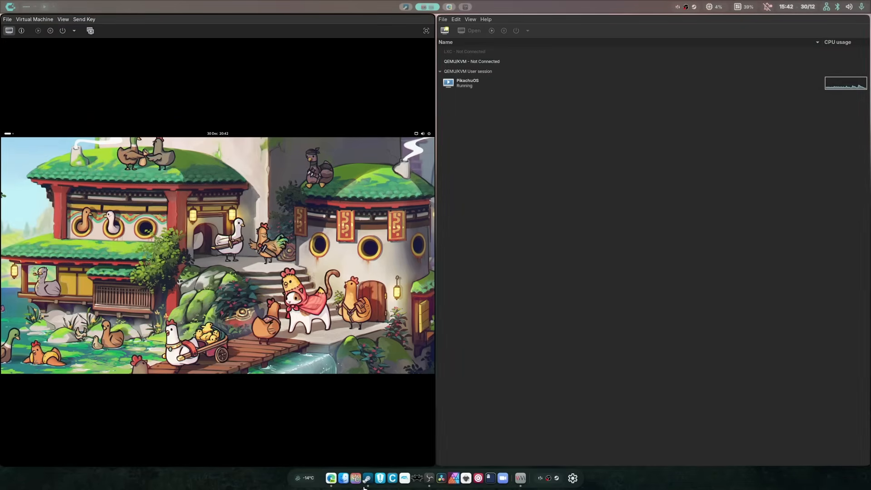
click(345, 478)
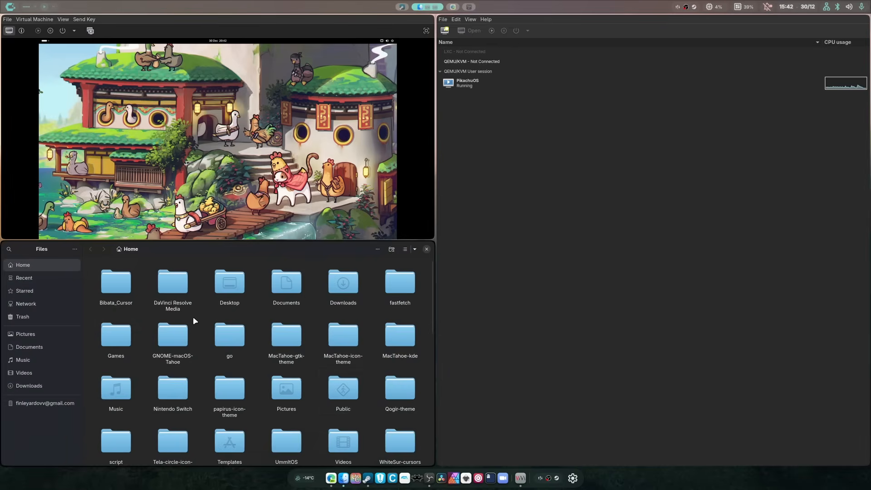
click(40, 334)
double_click(244, 287)
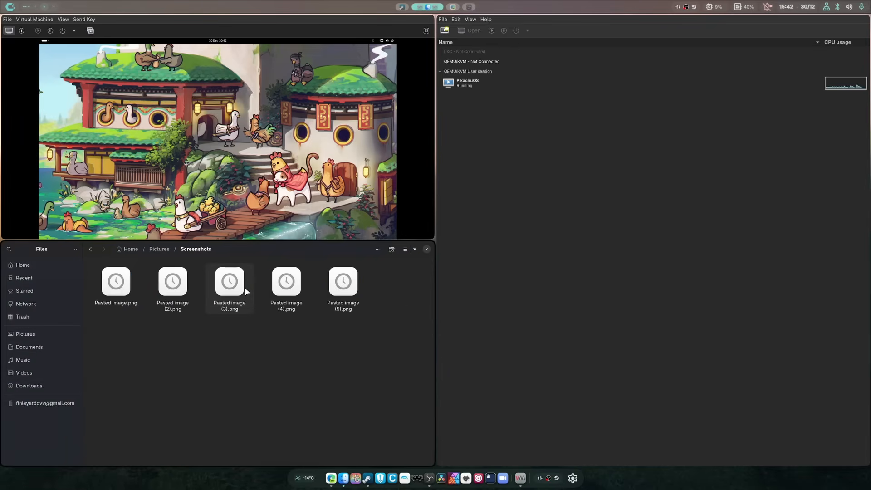
right_click(240, 359)
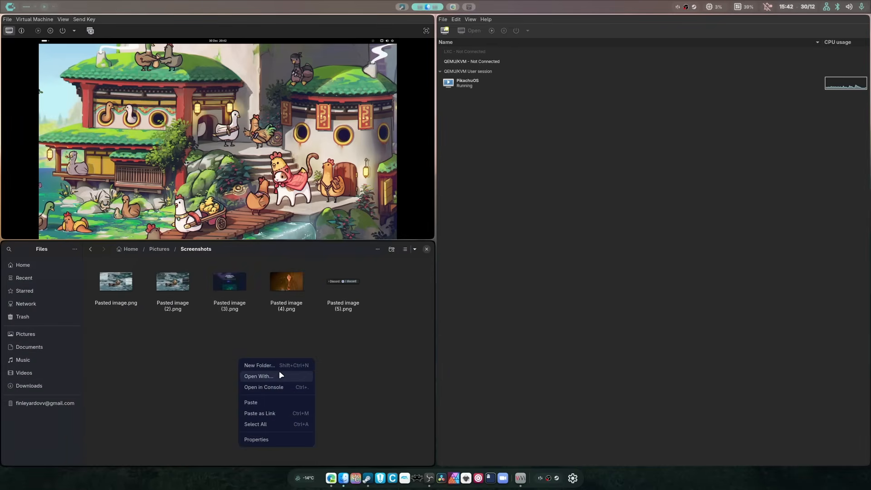
click(273, 402)
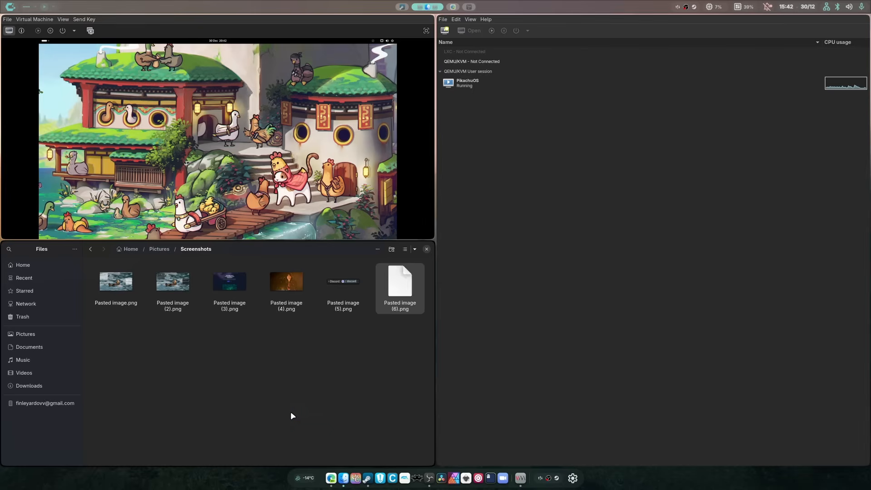
click(427, 249)
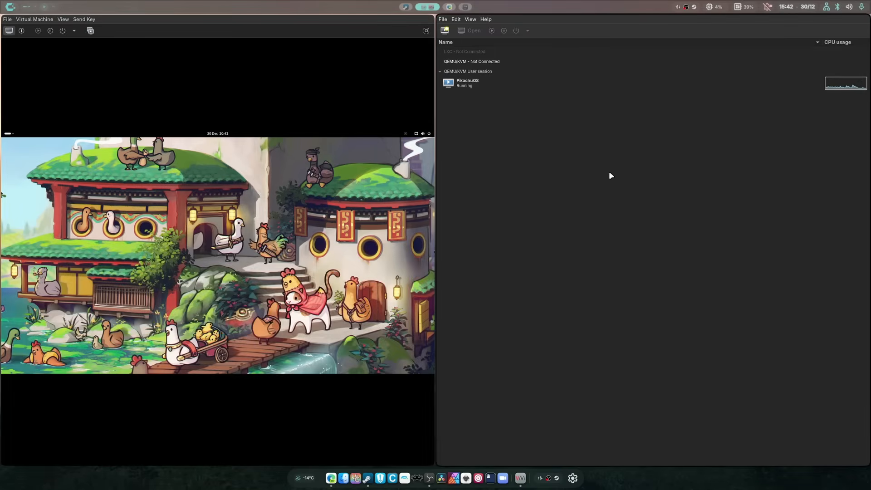
click(426, 31)
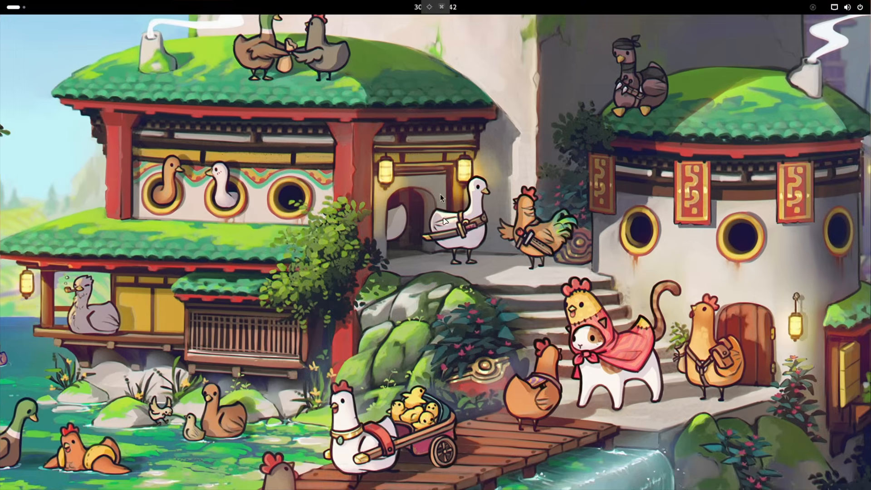
Look over the desktop and activities overview, and show all installed applications
right_click(514, 278)
click(302, 182)
click(7, 4)
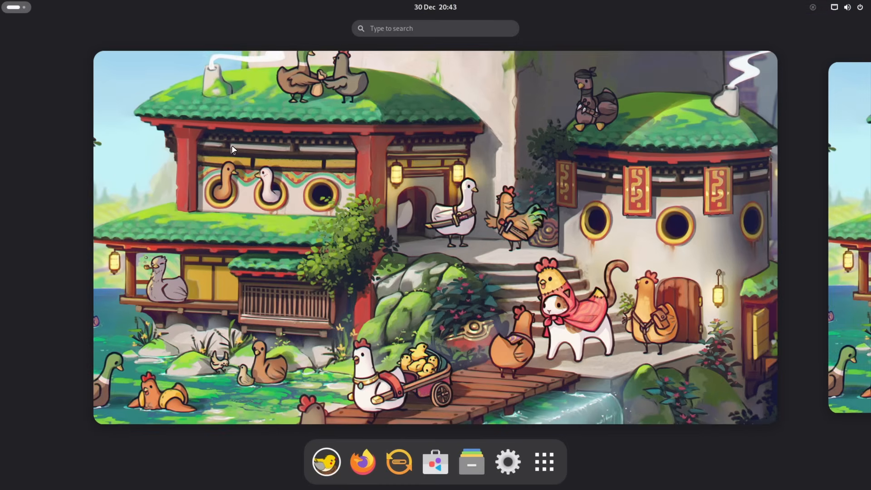
click(9, 6)
click(10, 7)
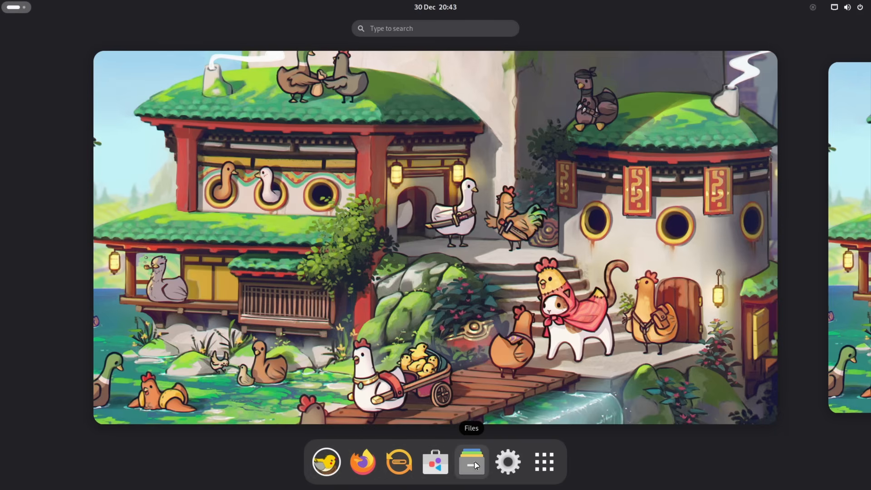
click(545, 462)
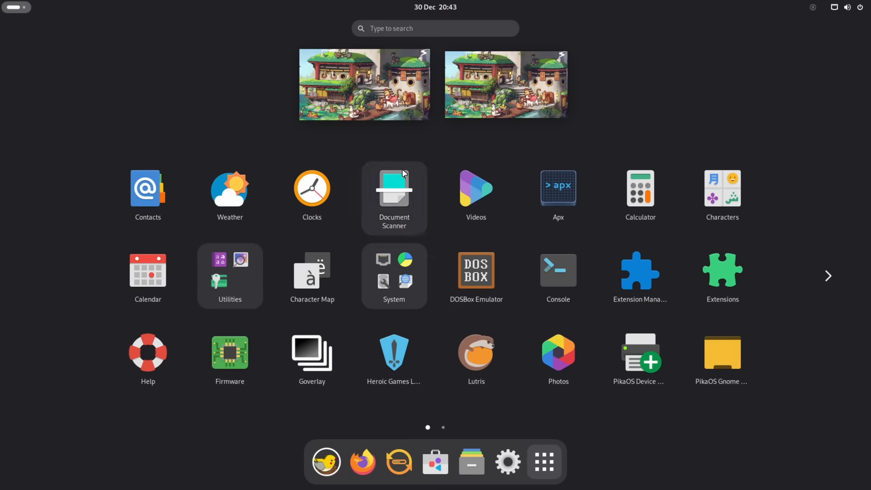
Search the applications for "twe" and open Tweaks
click(385, 59)
click(389, 28)
text(twe)
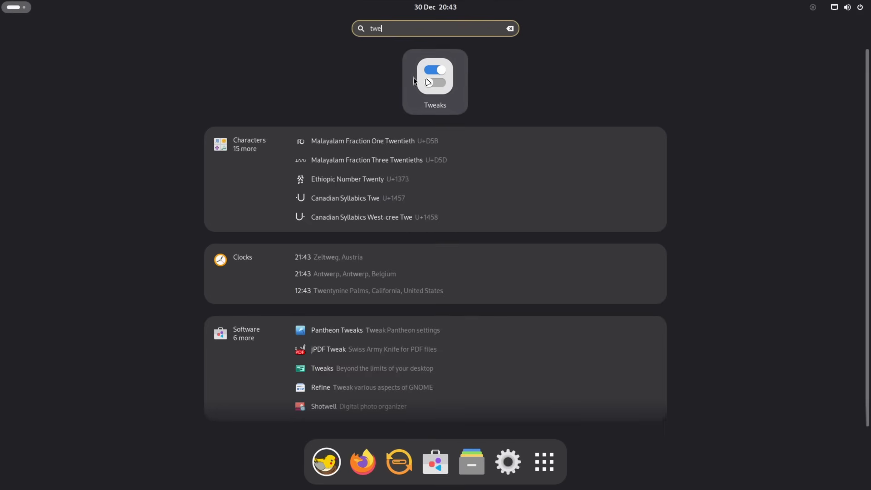
key(Return)
Examine the cursor, icon and legacy application style choices in the Appearance settings of Tweaks
click(274, 163)
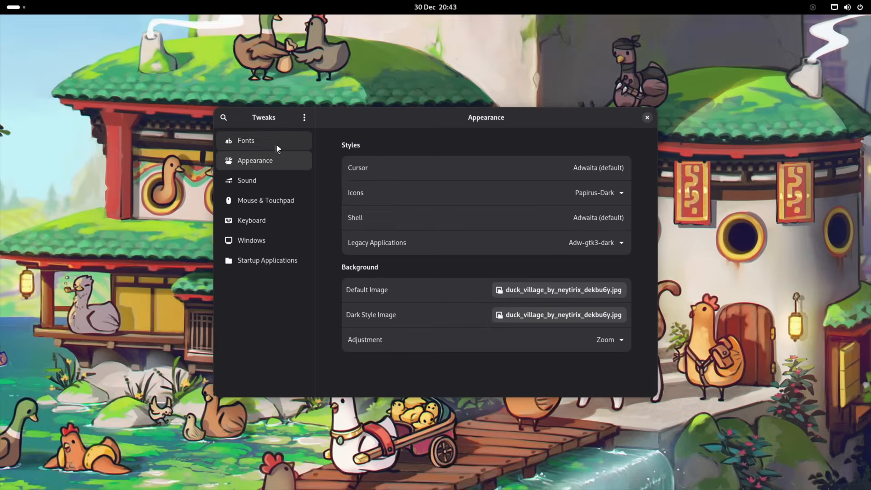
click(582, 192)
click(582, 192)
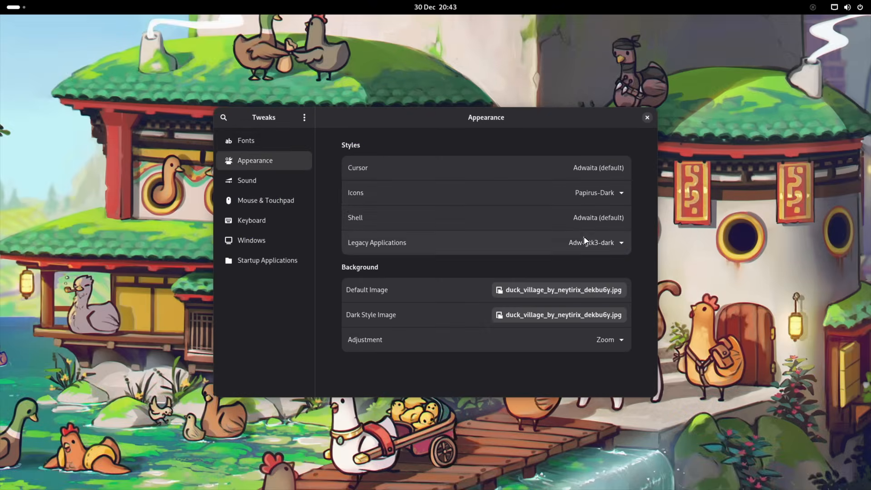
click(585, 242)
click(543, 251)
click(840, 12)
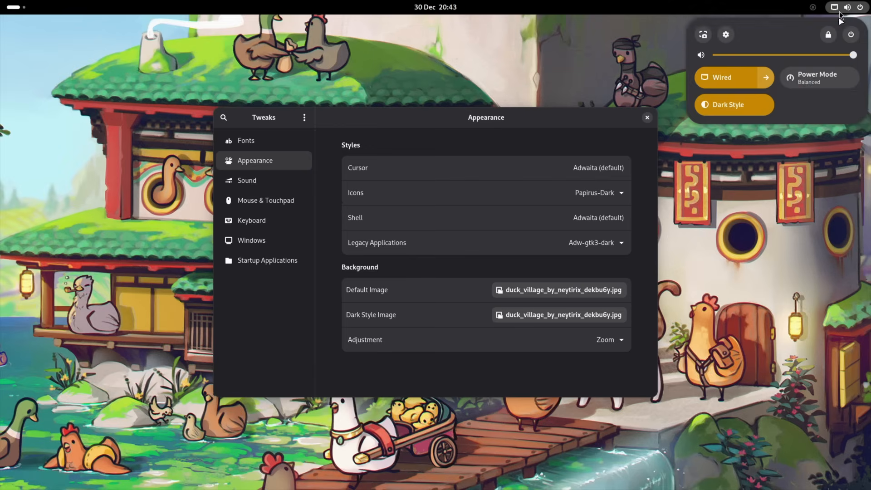
click(612, 162)
click(606, 168)
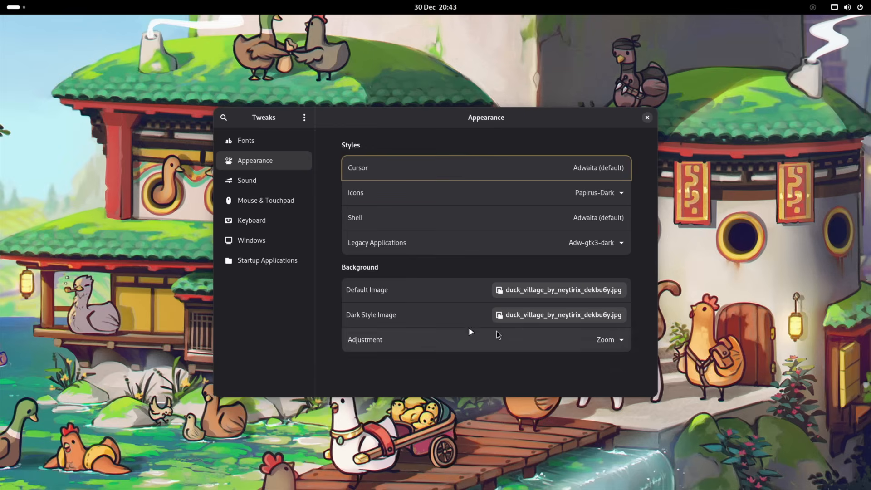
Review the font hinting, antialiasing and scaling options in Tweaks and close the window
click(278, 140)
scroll(468, 329, down, 4)
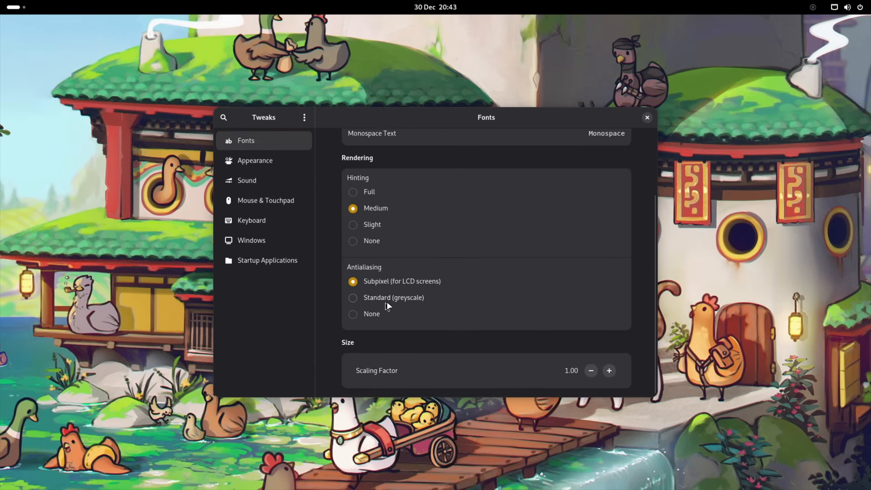
scroll(508, 313, up, 4)
scroll(428, 268, down, 4)
click(647, 117)
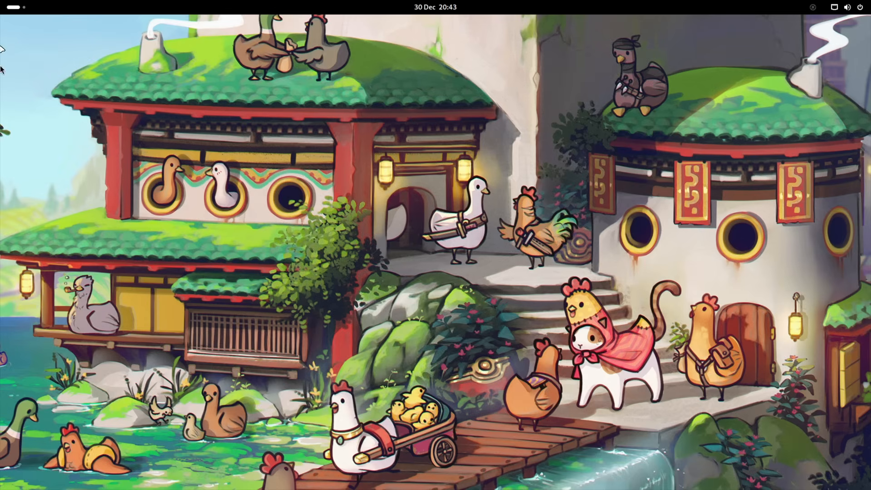
Open Settings from the activities overview and look through the Sound and Displays pages
click(3, 8)
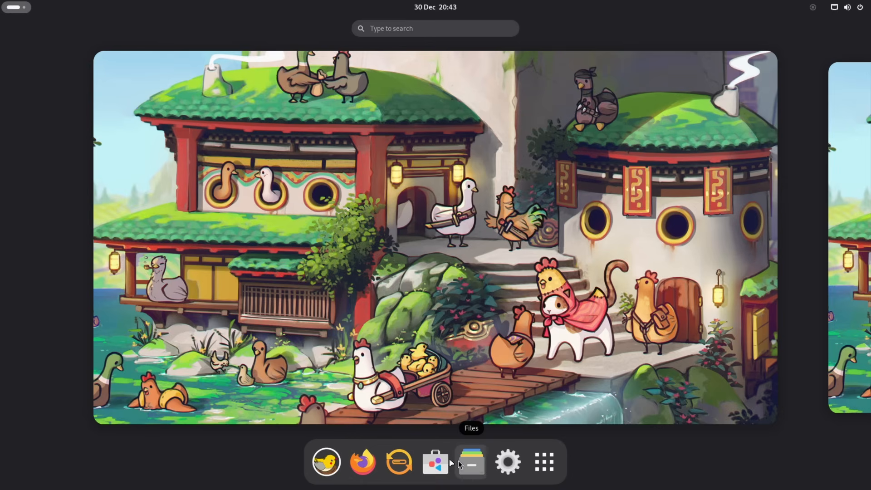
click(483, 341)
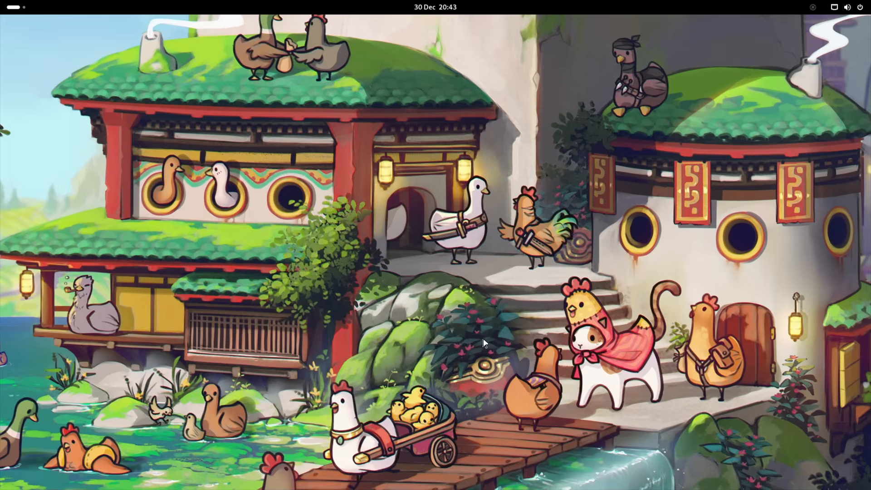
click(14, 6)
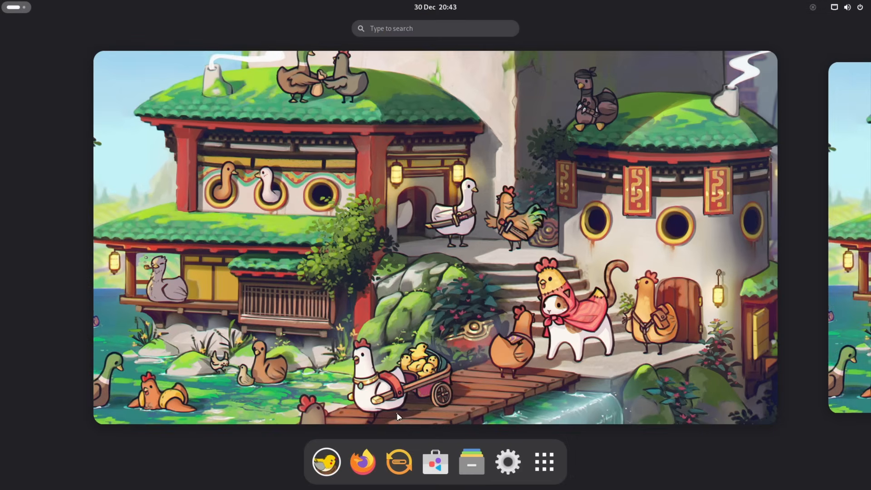
click(508, 463)
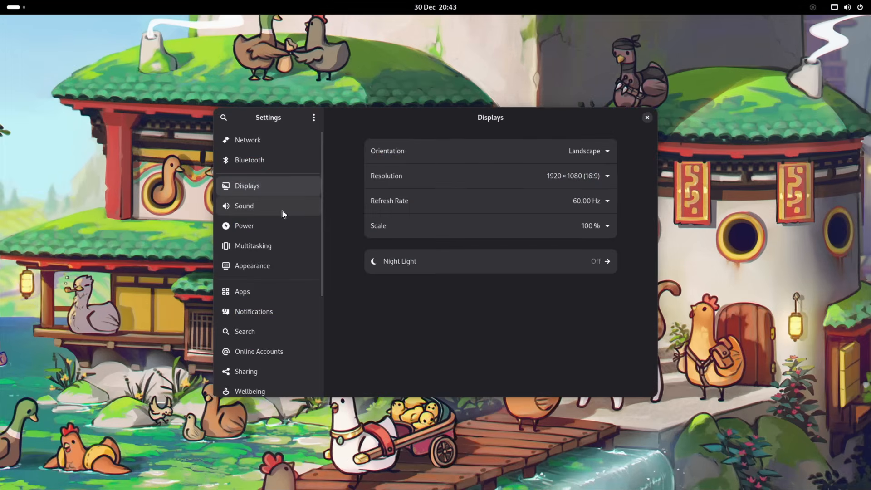
click(280, 209)
scroll(279, 299, down, 5)
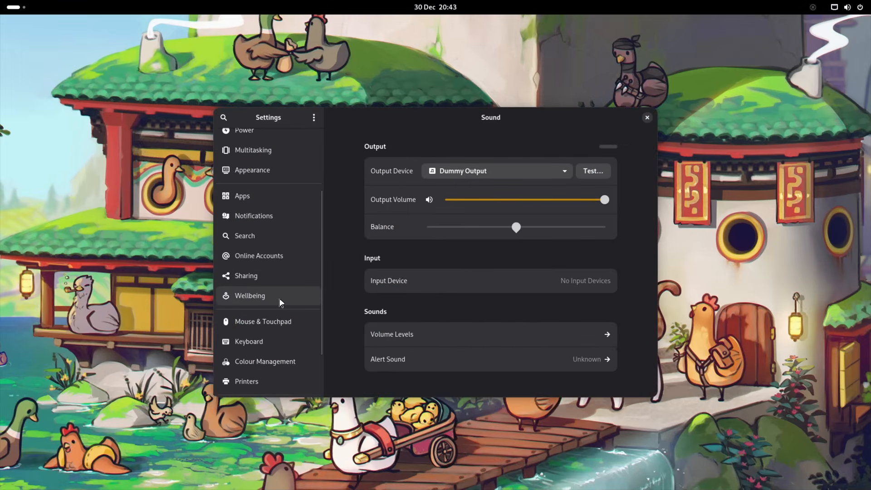
scroll(266, 234, up, 5)
click(265, 190)
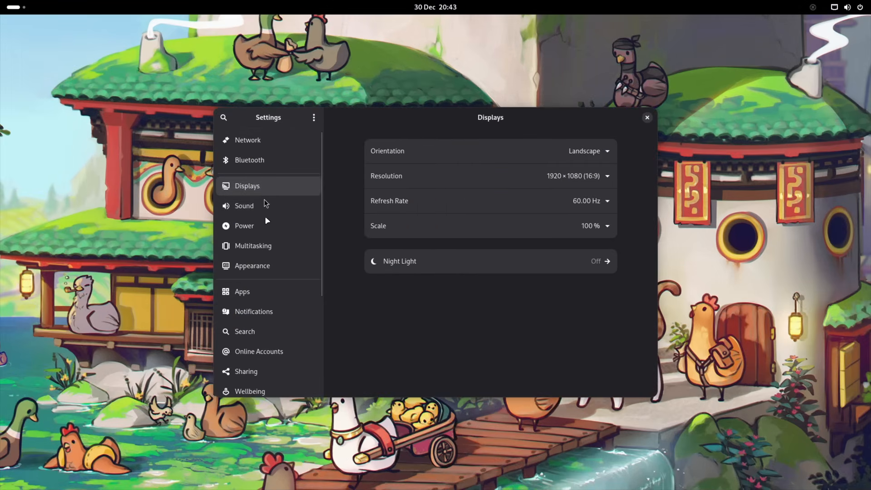
Set the desktop background to the moonlit underwater picture and move the Settings window higher to reveal the wallpaper
click(272, 267)
scroll(472, 307, down, 3)
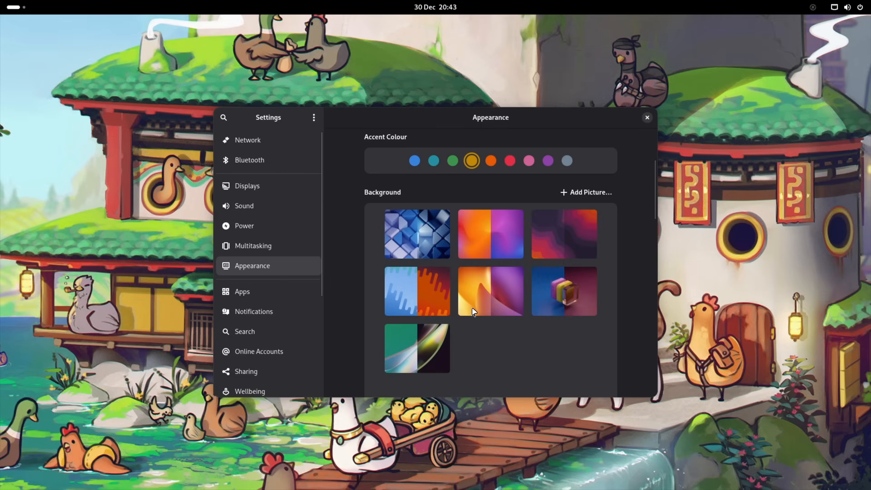
scroll(471, 307, down, 2)
scroll(473, 309, down, 2)
scroll(472, 309, down, 2)
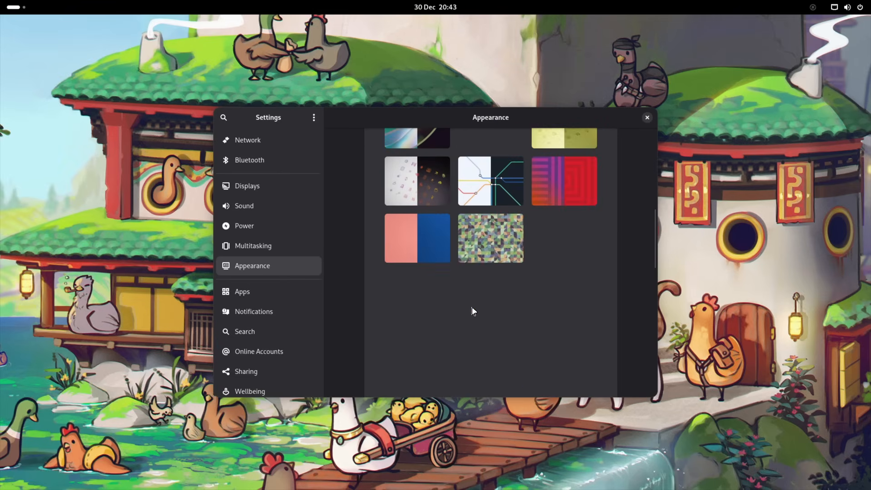
scroll(472, 309, down, 4)
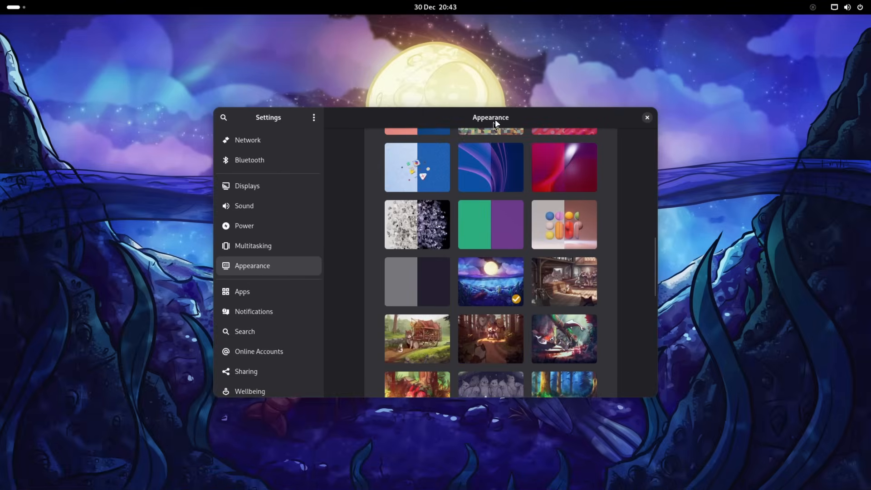
drag(496, 123, 518, 64)
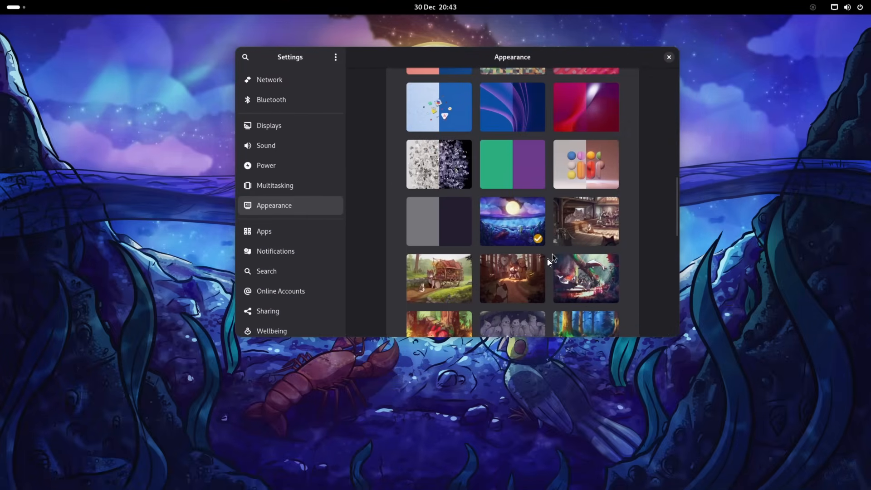
Try the cat tavern and icy polar bear pictures as desktop backgrounds, moving the Settings window aside to see them
click(531, 268)
click(581, 230)
scroll(575, 254, down, 3)
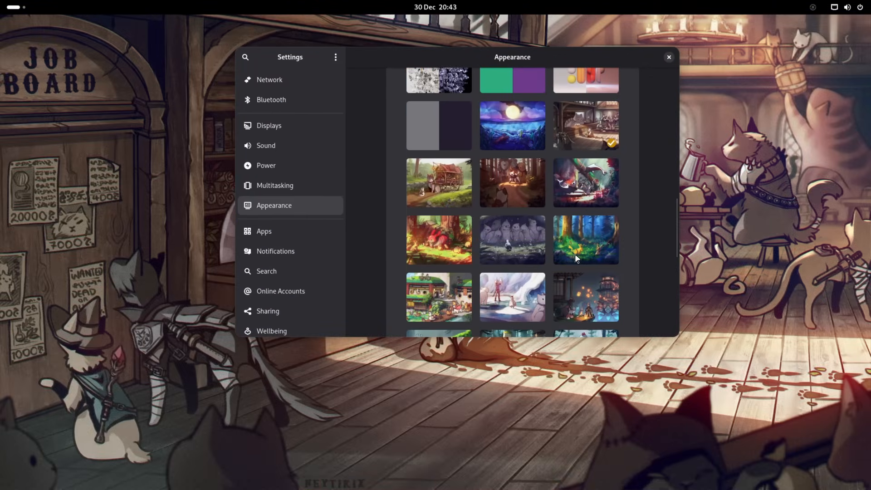
scroll(576, 255, down, 1)
click(522, 262)
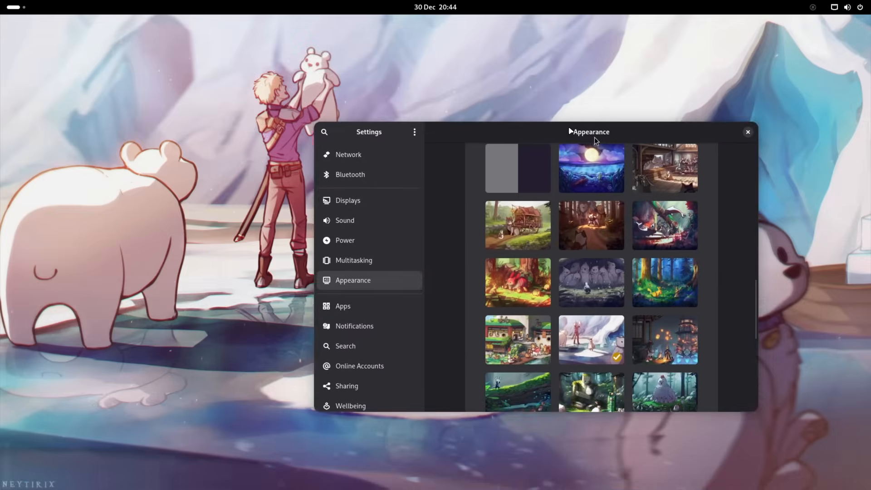
drag(595, 141, 448, 102)
Set the desktop background to the mossy forest picture with the horned knight and mushrooms, reveal it, and close Settings
scroll(508, 280, down, 4)
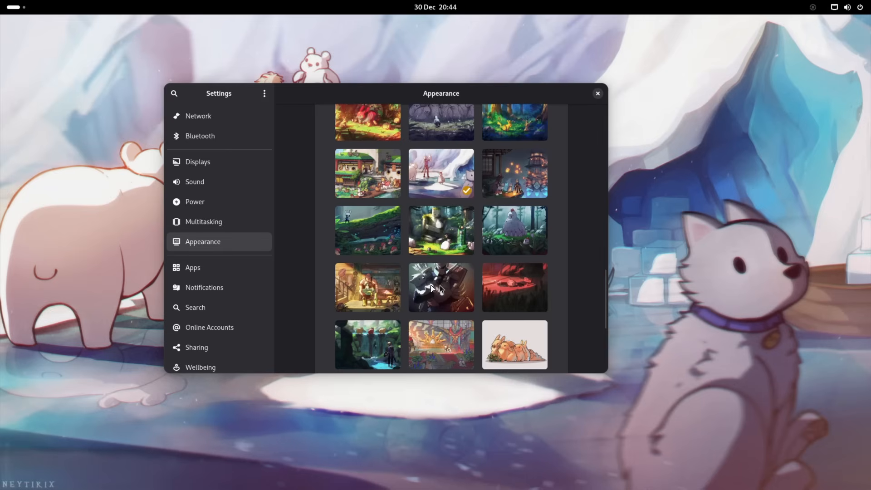
click(338, 223)
drag(397, 101, 580, 65)
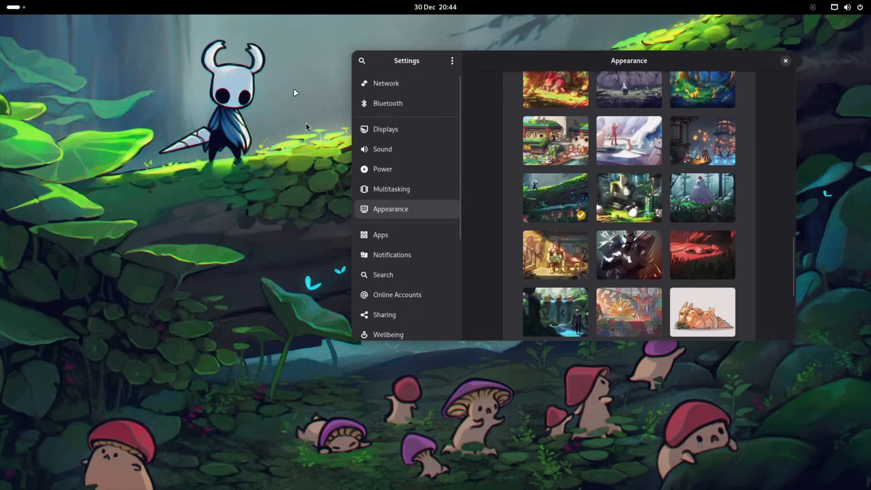
scroll(649, 204, down, 4)
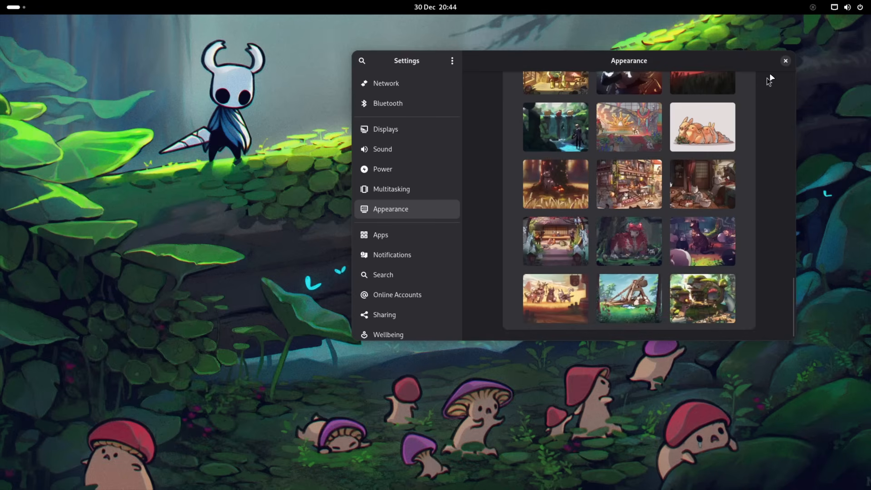
click(783, 62)
Reopen the background settings from the desktop and look through the wallpaper collection
right_click(477, 316)
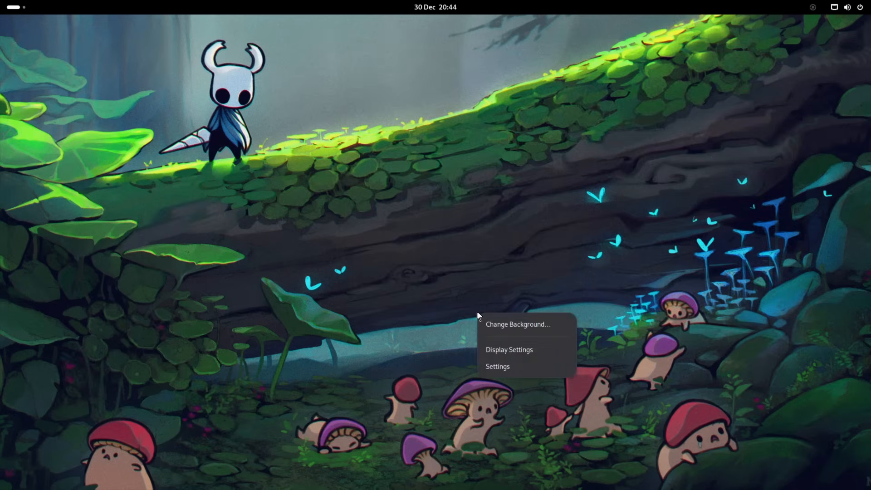
click(516, 325)
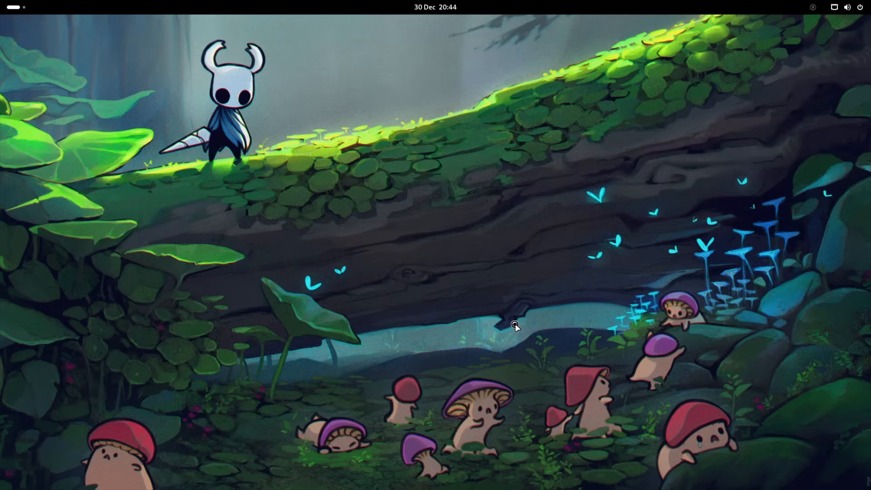
scroll(400, 290, down, 10)
scroll(397, 303, down, 5)
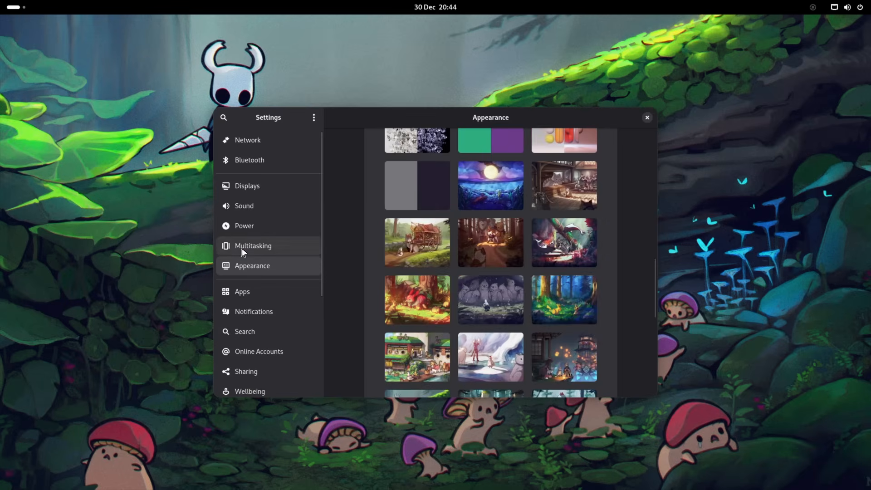
Look through the Multitasking options, then view the Power and Displays pages in Settings
click(253, 245)
scroll(402, 298, down, 5)
scroll(402, 296, down, 5)
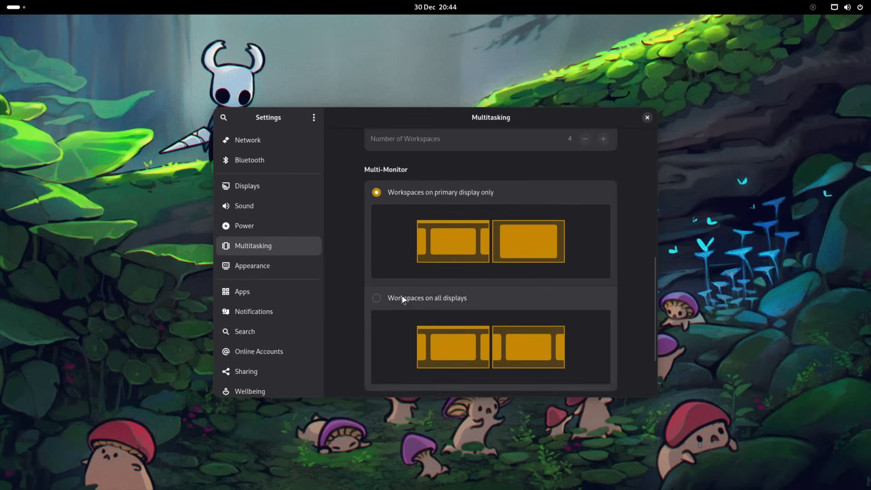
scroll(363, 341, up, 10)
scroll(352, 285, up, 5)
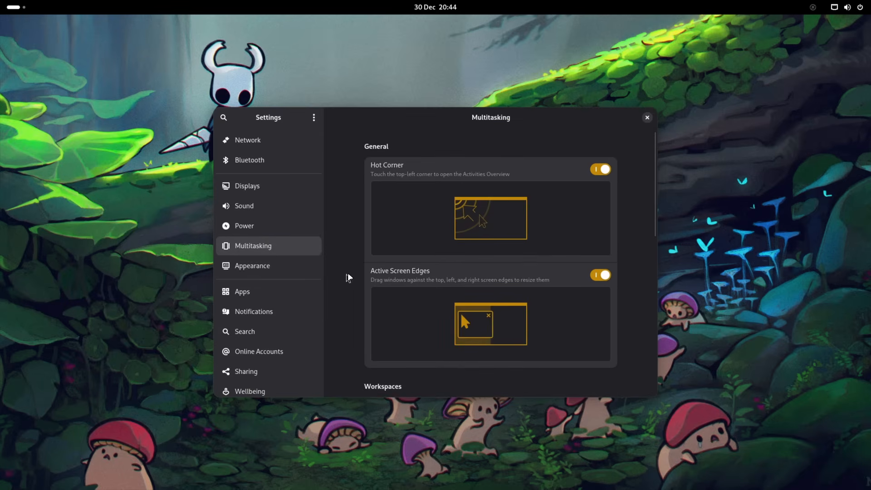
click(286, 226)
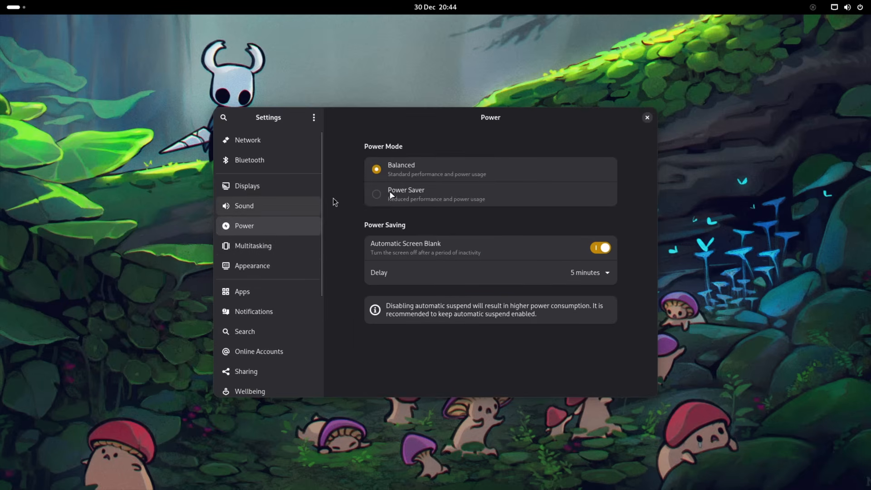
click(255, 184)
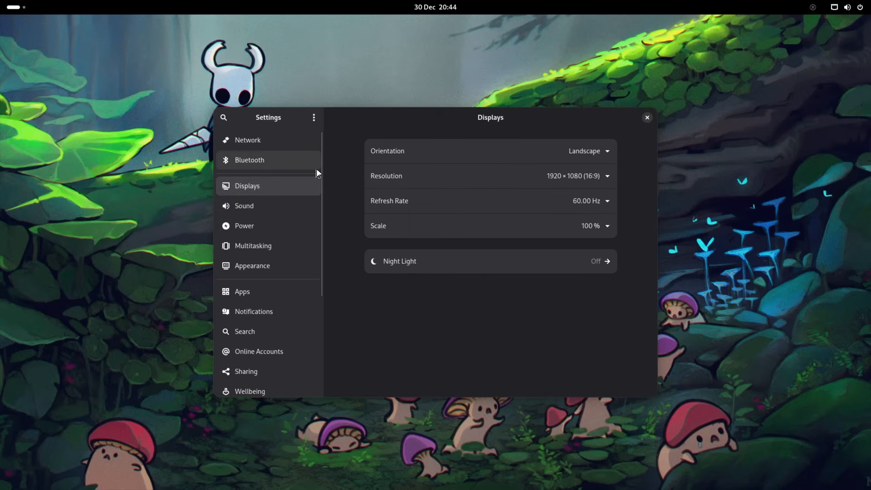
Set the mouse scroll direction to Natural on the Mouse & Touchpad page and close Settings
scroll(257, 331, down, 3)
scroll(257, 331, down, 4)
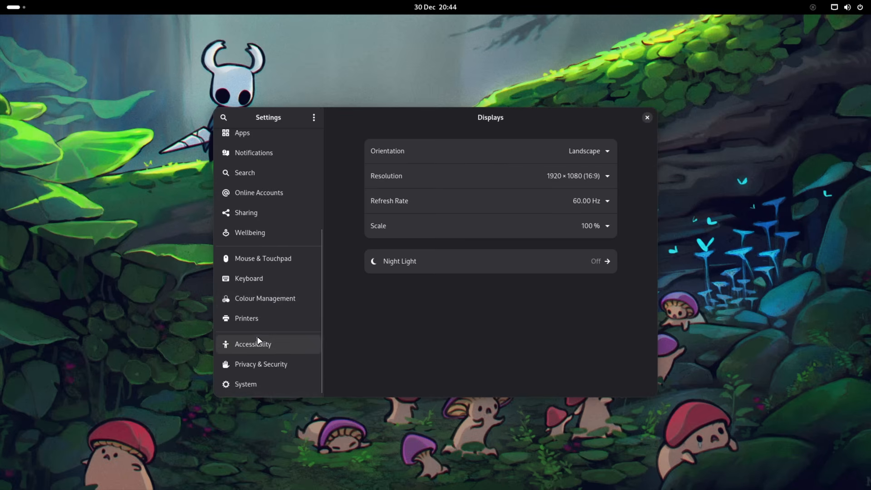
click(271, 283)
click(279, 263)
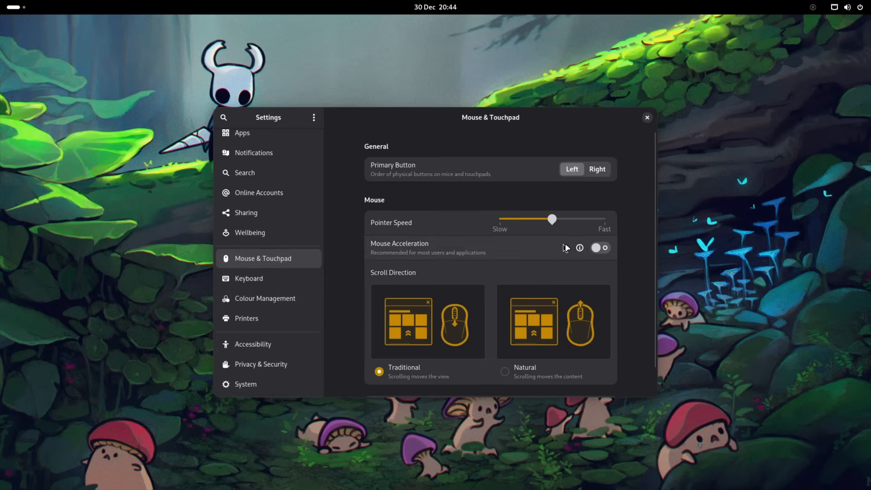
scroll(353, 249, down, 1)
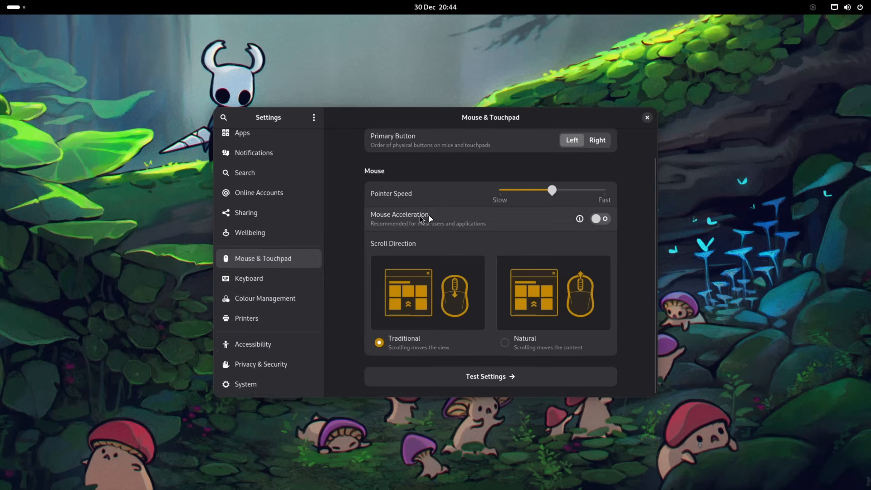
click(522, 341)
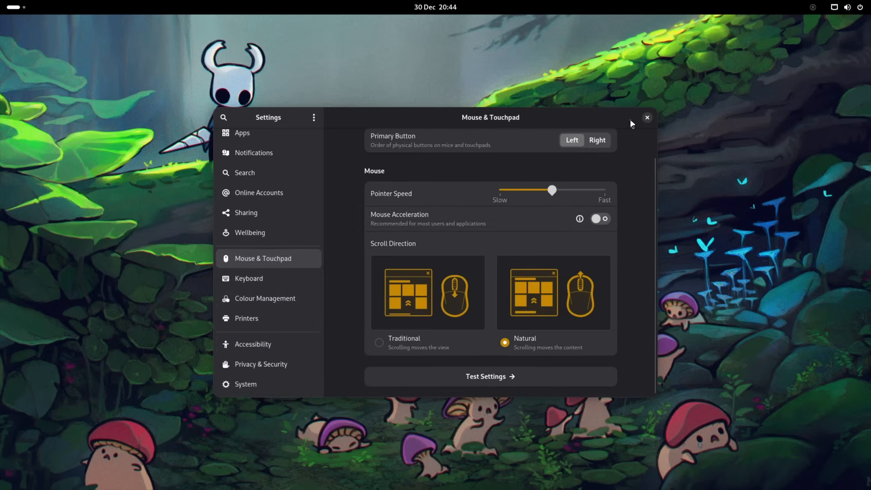
click(648, 118)
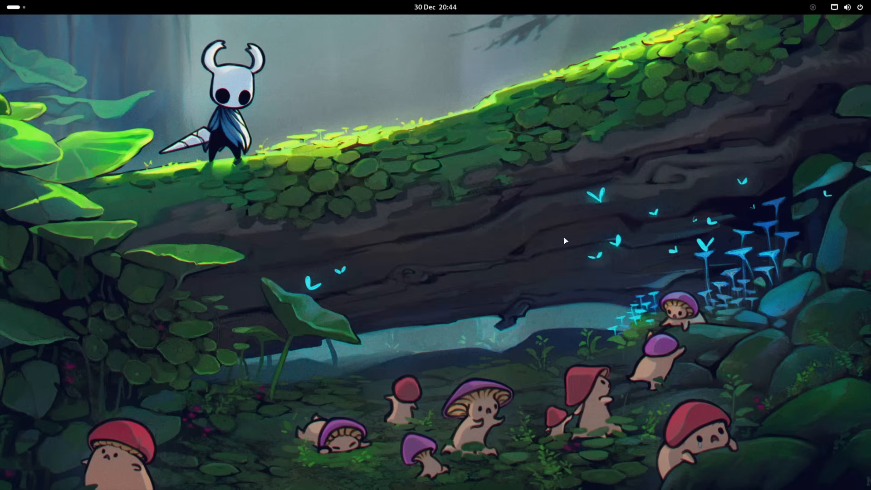
right_click(477, 165)
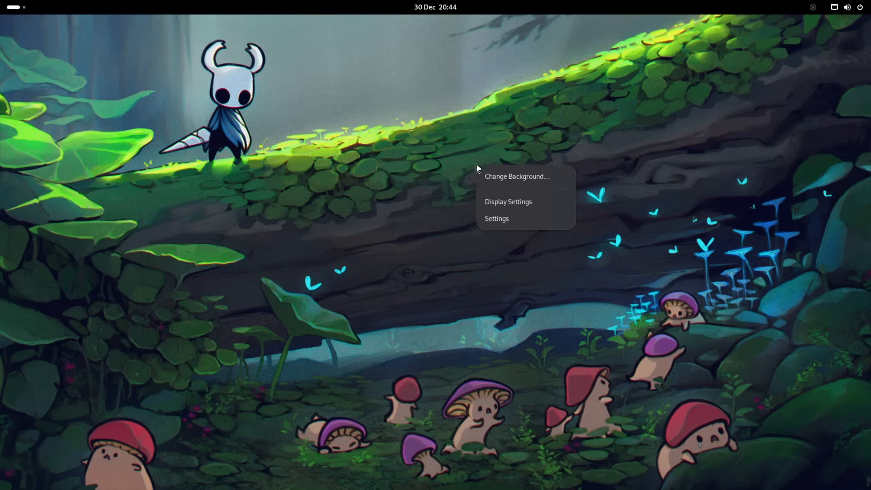
click(462, 150)
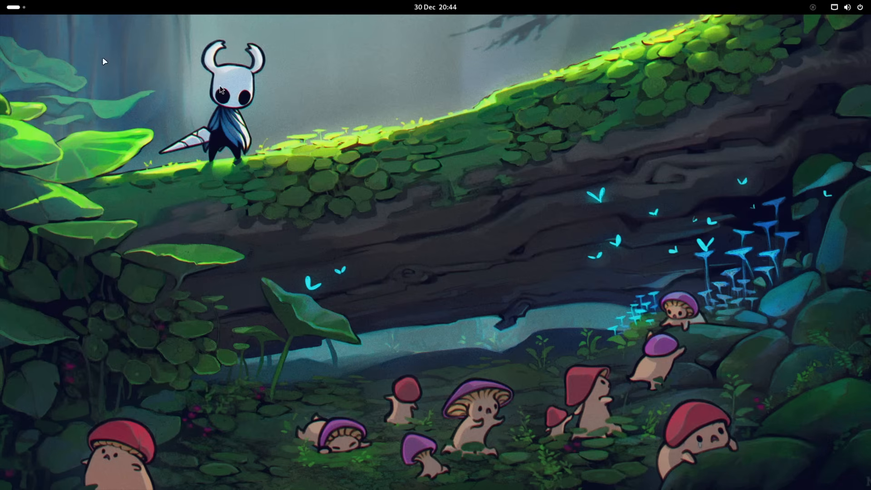
Search the activities overview for "steam" and clear the search
click(14, 8)
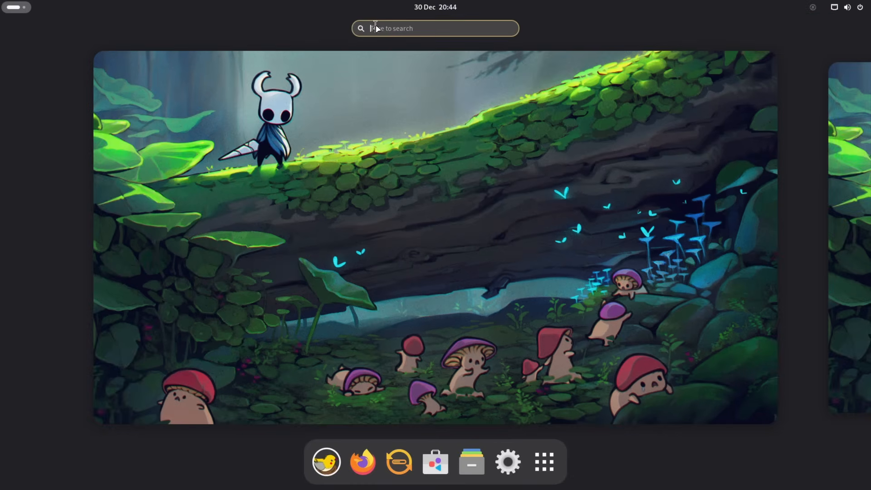
text(steam)
key(BackSpace)
key(BackSpace)
key(BackSpace)
key(BackSpace)
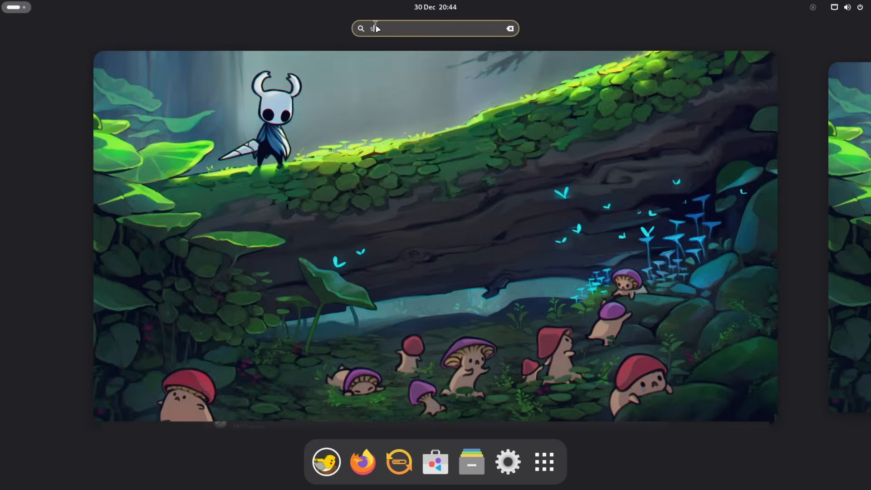
key(BackSpace)
Search the activities overview for "heroi" and clear the search
text(heroi)
key(BackSpace)
key(BackSpace)
key(BackSpace)
key(BackSpace)
key(BackSpace)
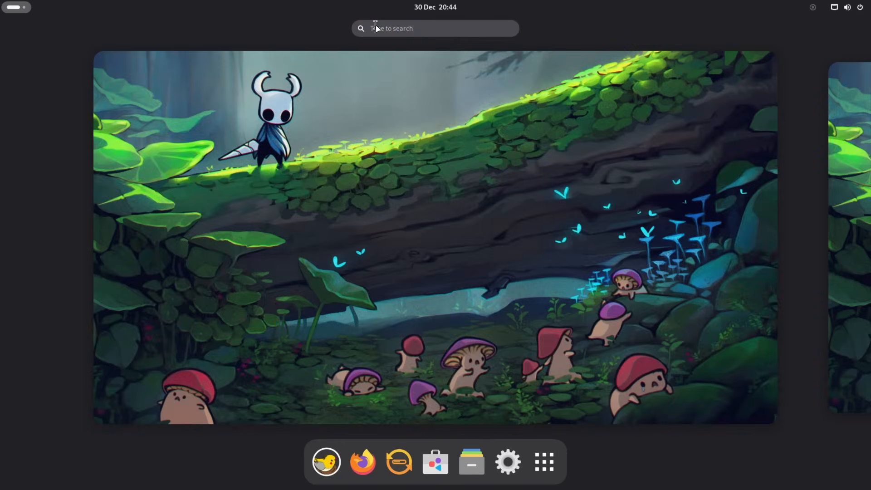
Search the activities overview for "a" and "cem", clear the search and return to the desktop
text(a)
key(BackSpace)
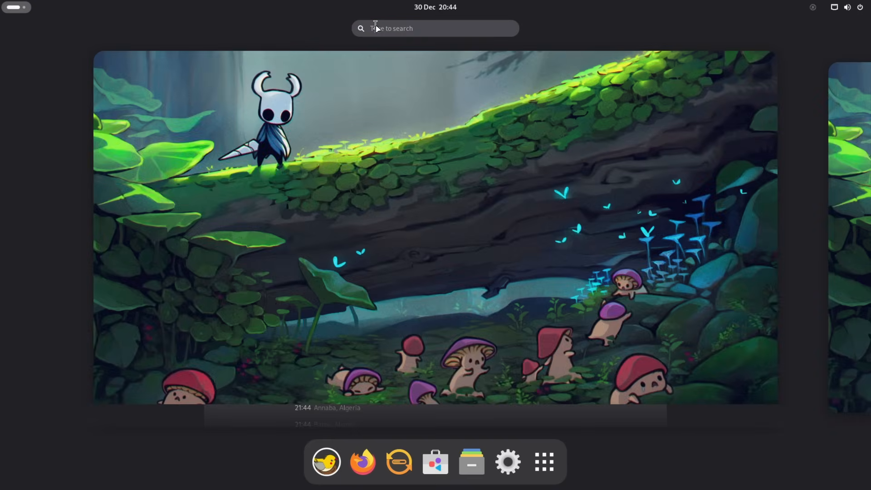
text(cem)
key(BackSpace)
key(BackSpace)
key(BackSpace)
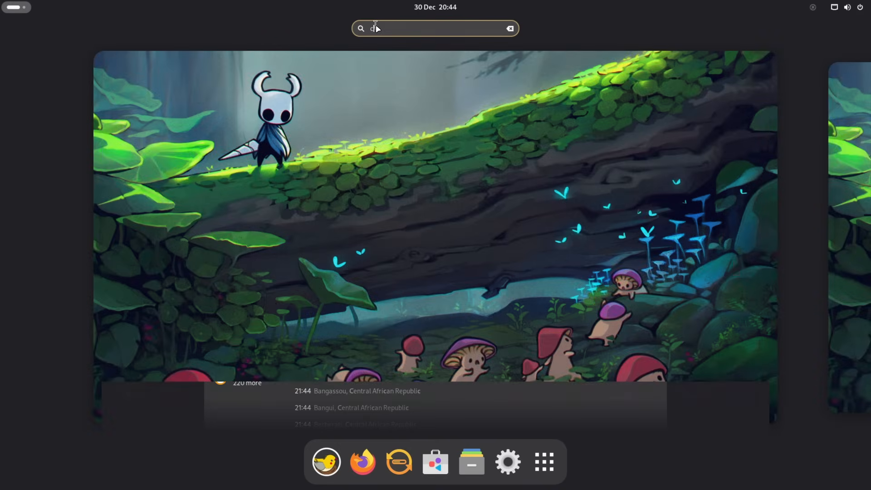
click(371, 182)
Switch to PikaOS Welcome from the activities overview and open the Kernel Manager from its Setup Steps
mouse_move(1, 2)
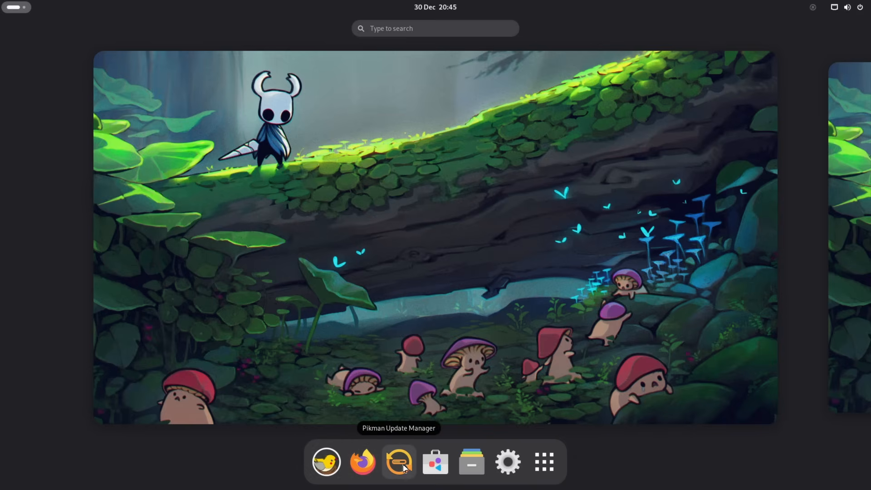
drag(479, 466, 397, 463)
click(323, 472)
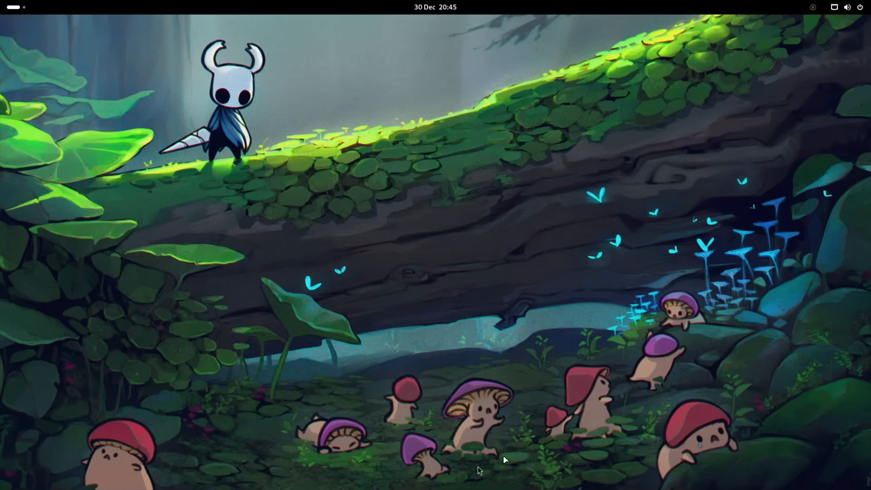
click(225, 148)
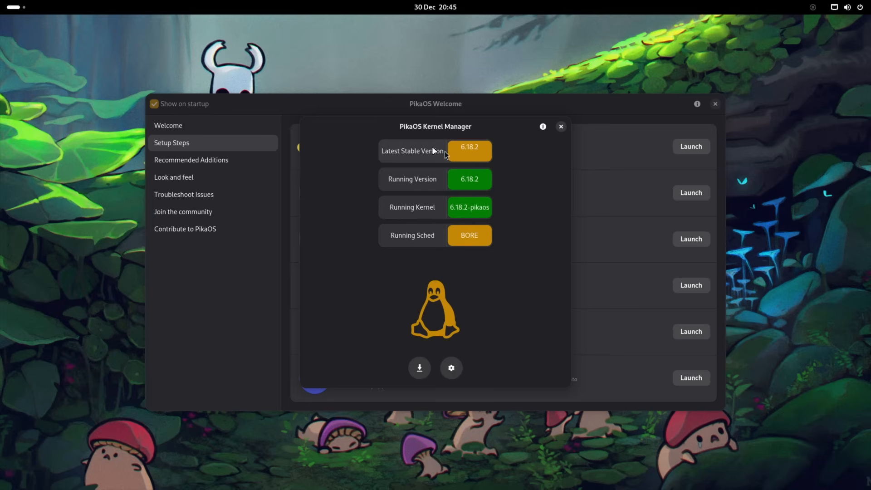
Check the Kernel Manager's settings page, look through the available kernel packages, and close the Kernel Manager
click(450, 368)
click(345, 372)
click(414, 371)
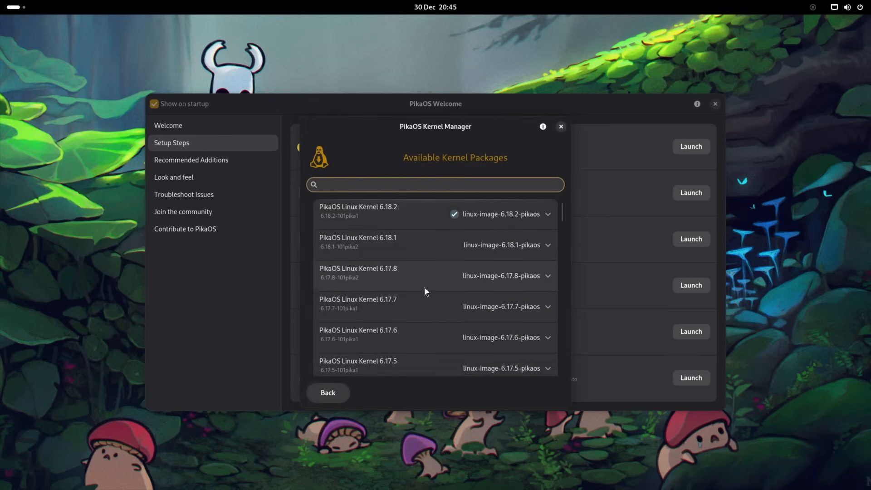
scroll(424, 281, down, 5)
scroll(423, 286, up, 5)
scroll(424, 297, up, 1)
click(561, 127)
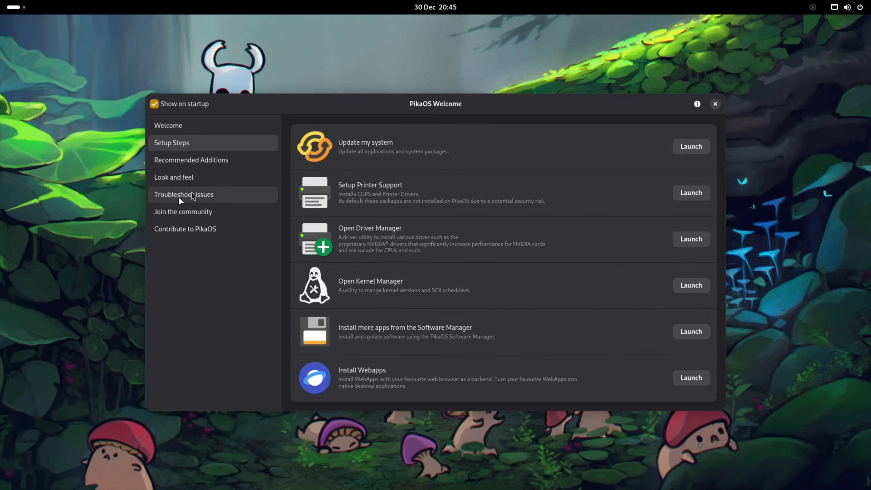
Install OBS Studio from the Recommended Additions, authenticating with the account password, and dismiss the finished process log
click(199, 157)
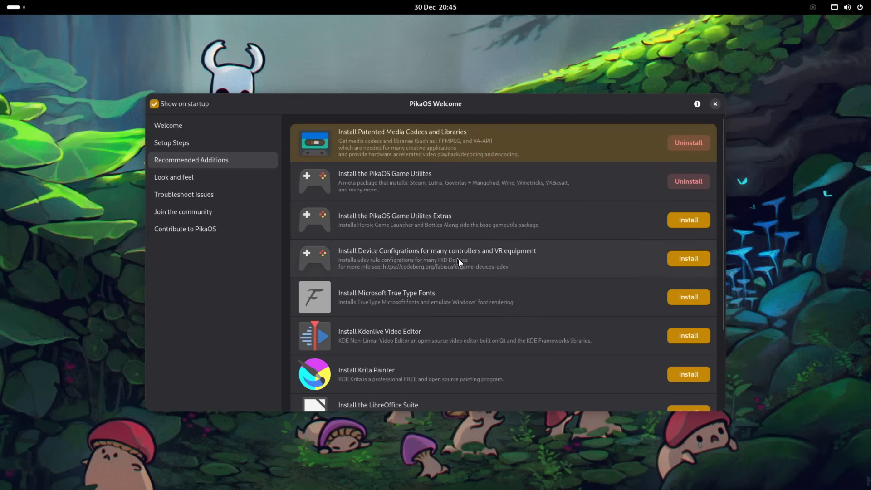
scroll(527, 359, down, 5)
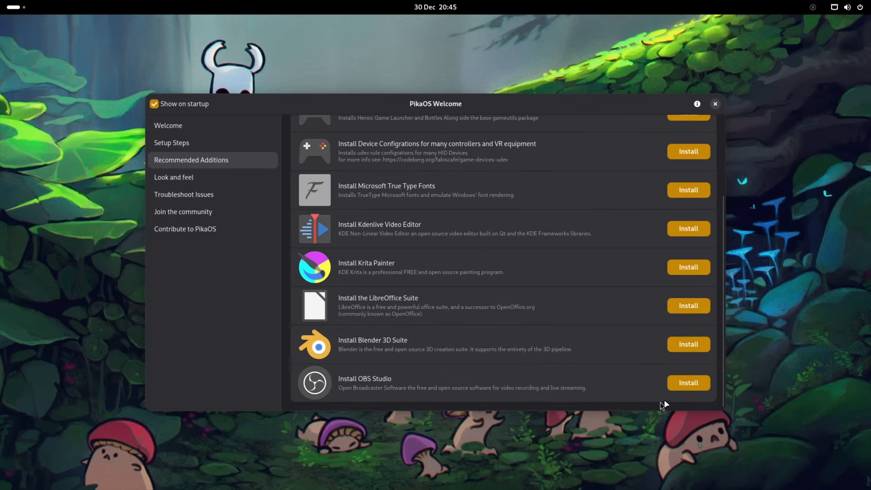
click(681, 387)
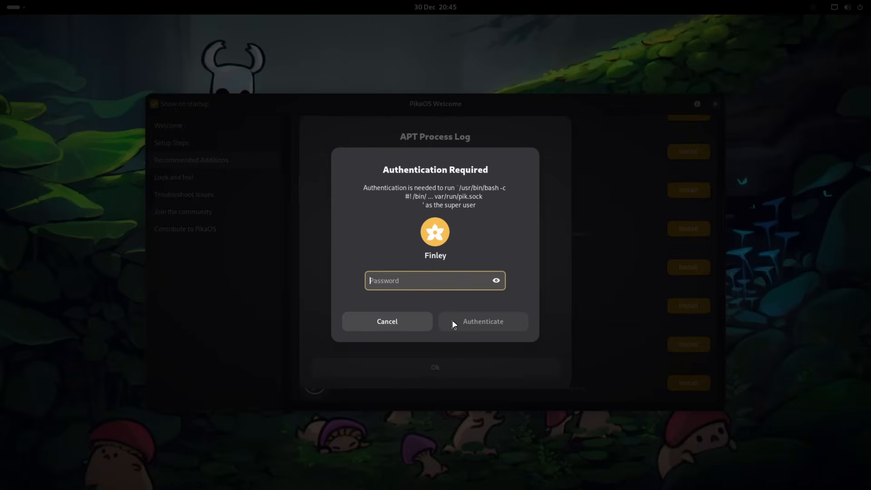
key(Return)
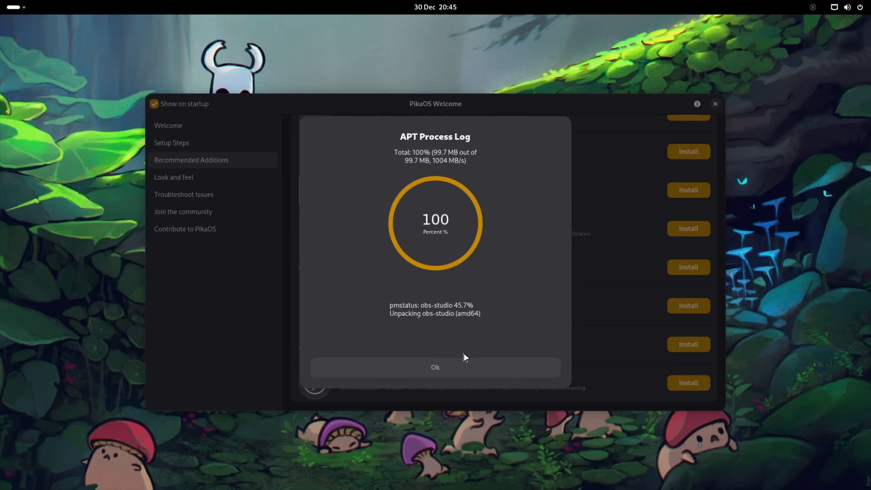
click(488, 375)
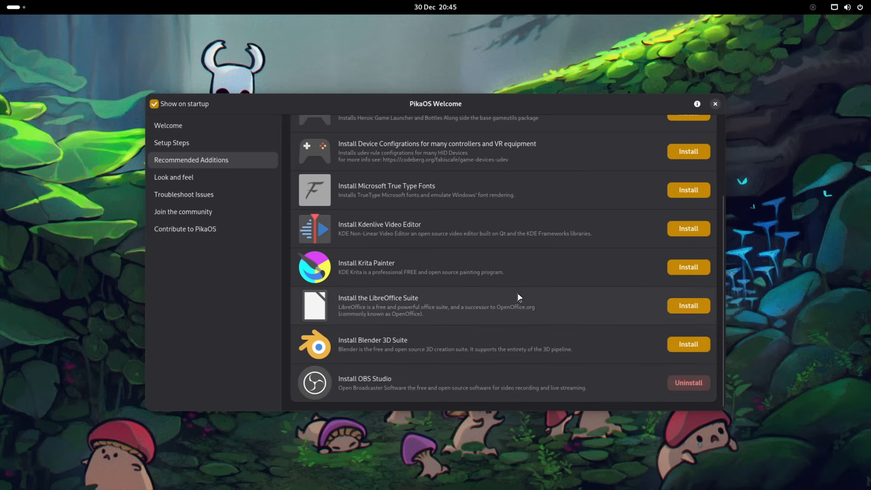
scroll(543, 283, up, 3)
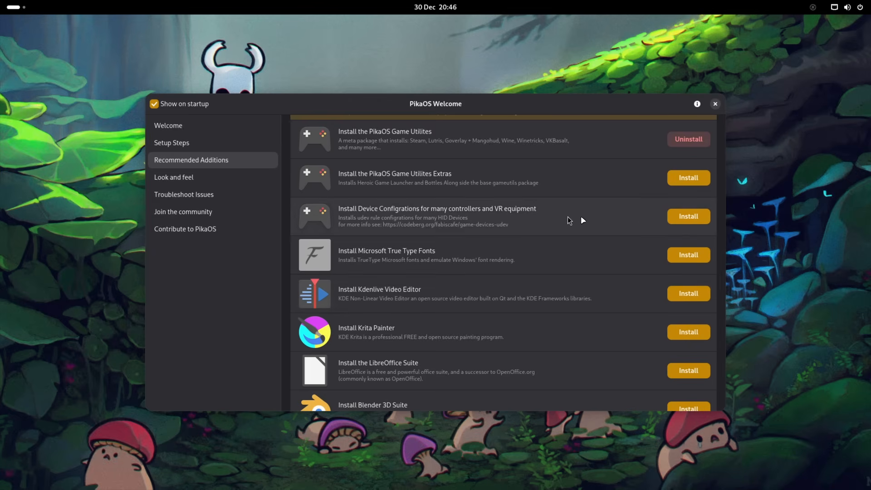
Install the device configurations for many controllers and VR equipment, authenticating with the account password, and dismiss the process log
click(688, 216)
text(********)
key(Return)
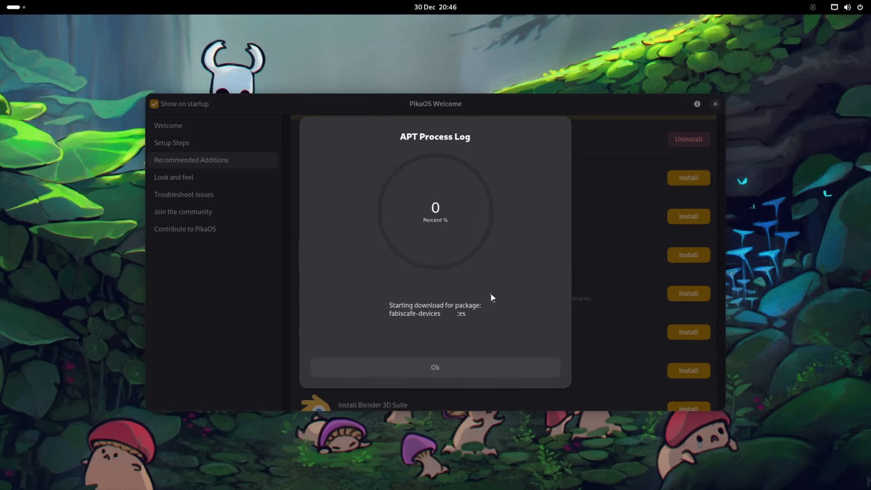
click(471, 375)
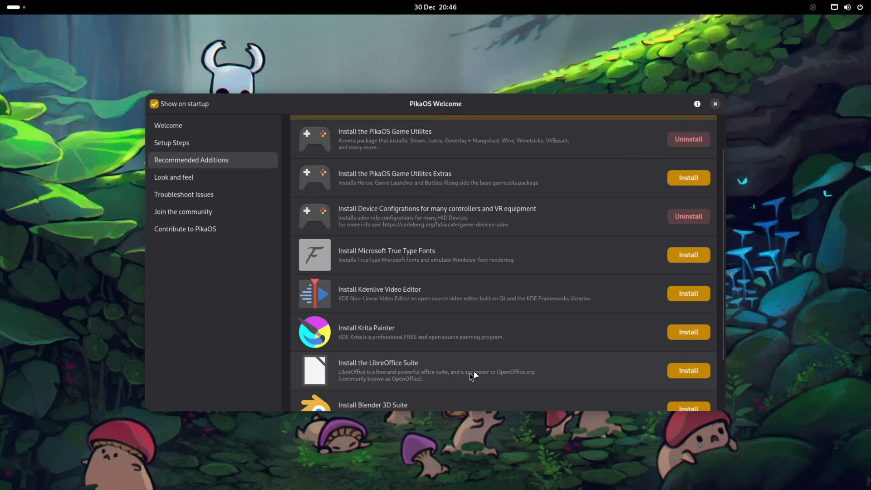
Try to install the PikaOS Game Utilities Extras, authenticating with the account password, and get out of the process log
click(703, 178)
text(••••)
key(Return)
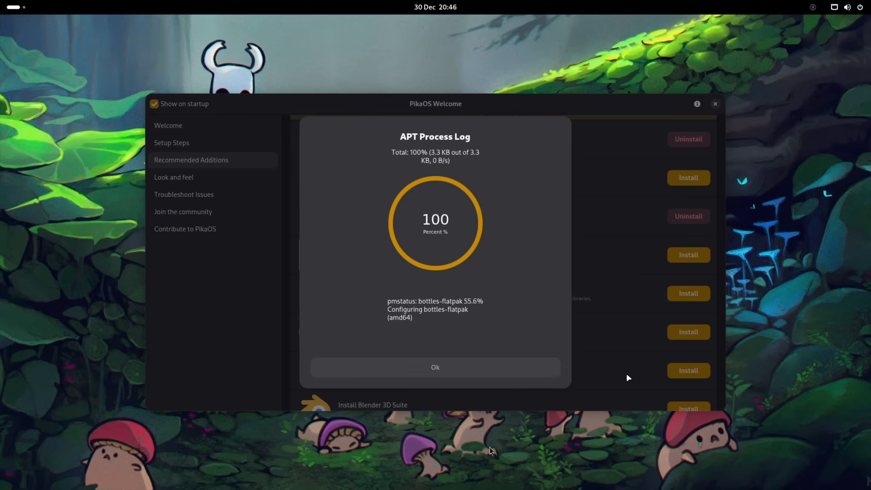
drag(227, 106, 195, 105)
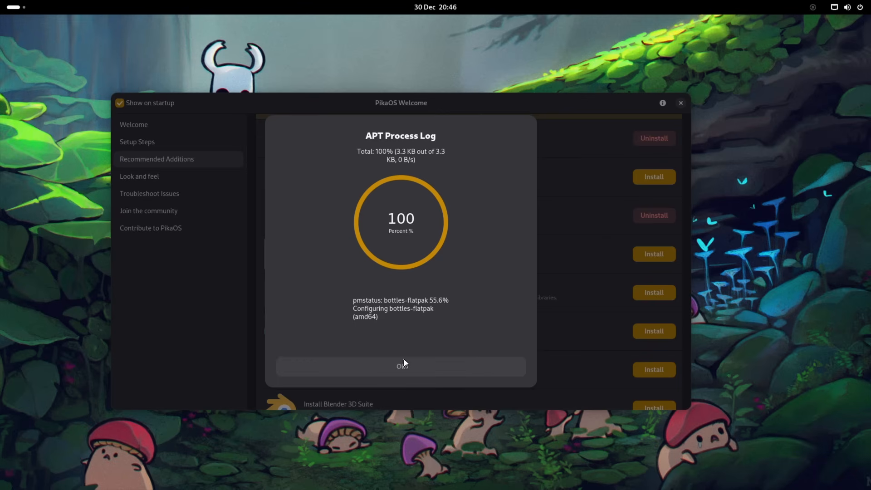
right_click(571, 185)
click(592, 338)
Look through the remaining Recommended Additions and switch to the Look and feel page
scroll(497, 251, down, 2)
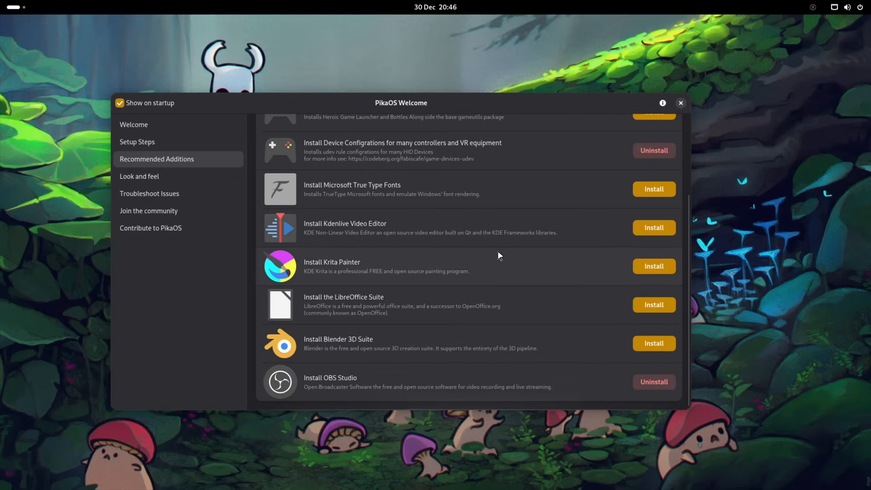
scroll(497, 251, up, 4)
scroll(404, 305, down, 3)
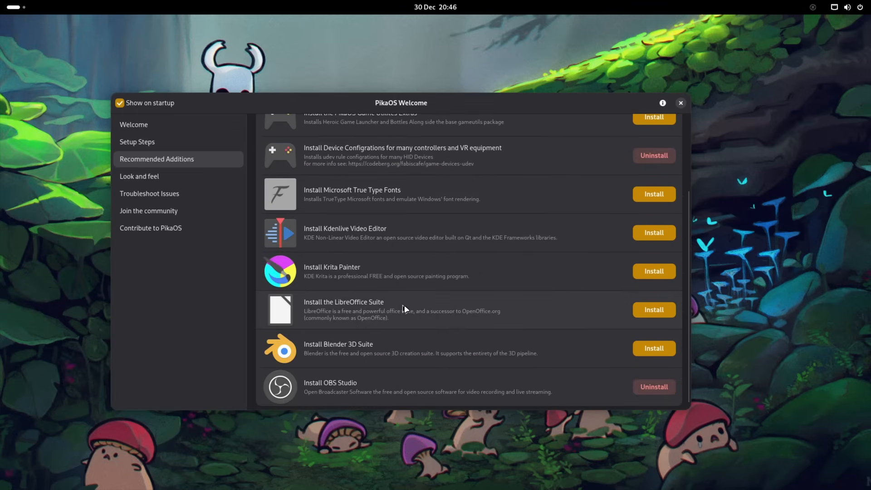
scroll(404, 305, up, 3)
click(168, 176)
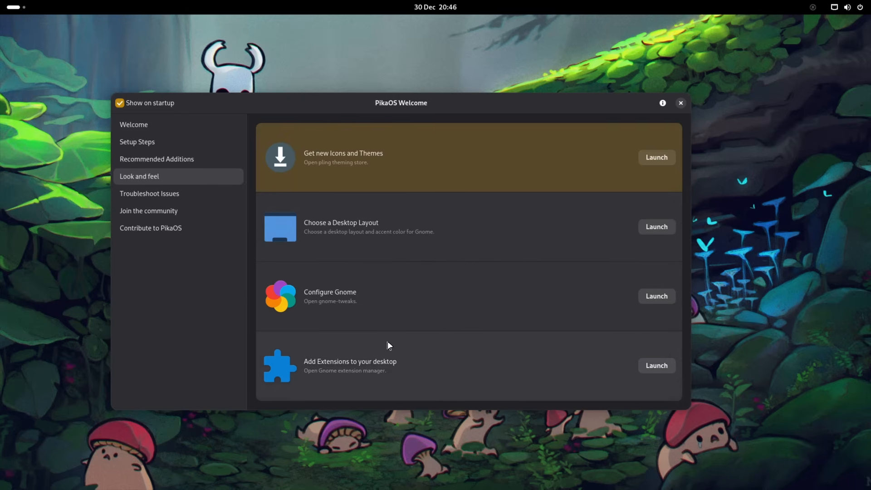
Launch the Pling theming store, close the Firefox privacy notice tab, browse the GTK/Gnome and window manager themes, and close the browser
click(651, 159)
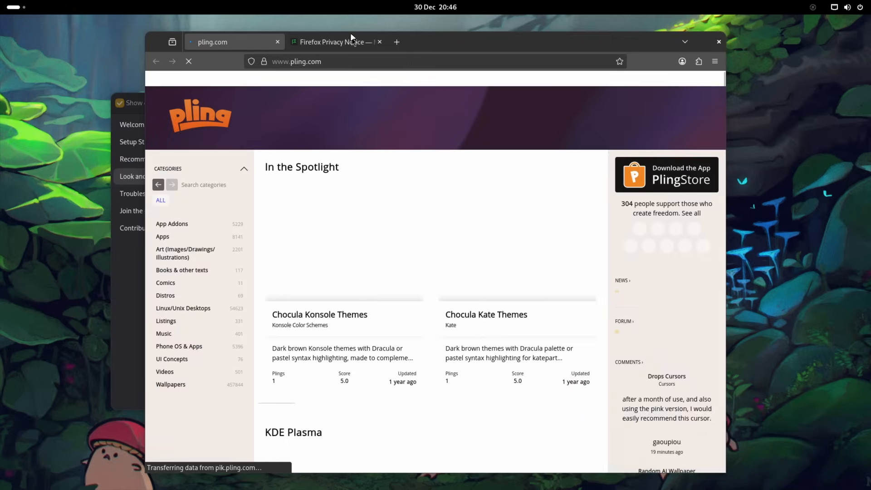
click(380, 42)
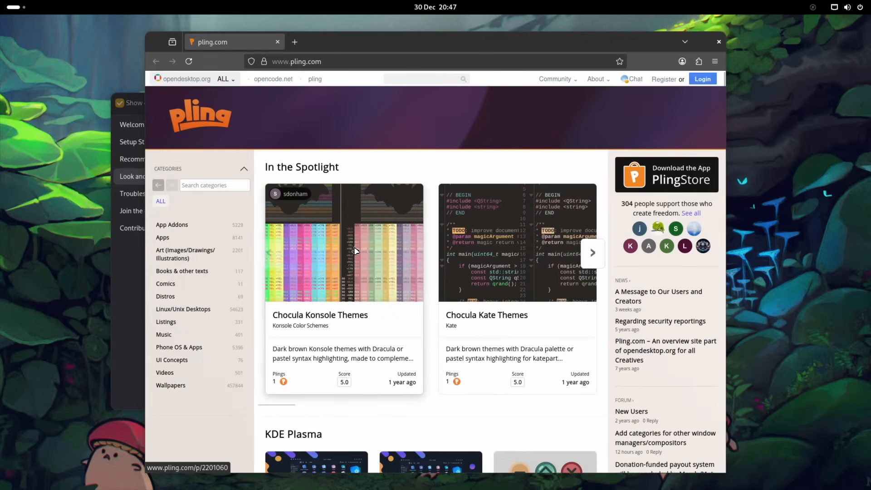
scroll(356, 251, down, 5)
scroll(359, 245, down, 10)
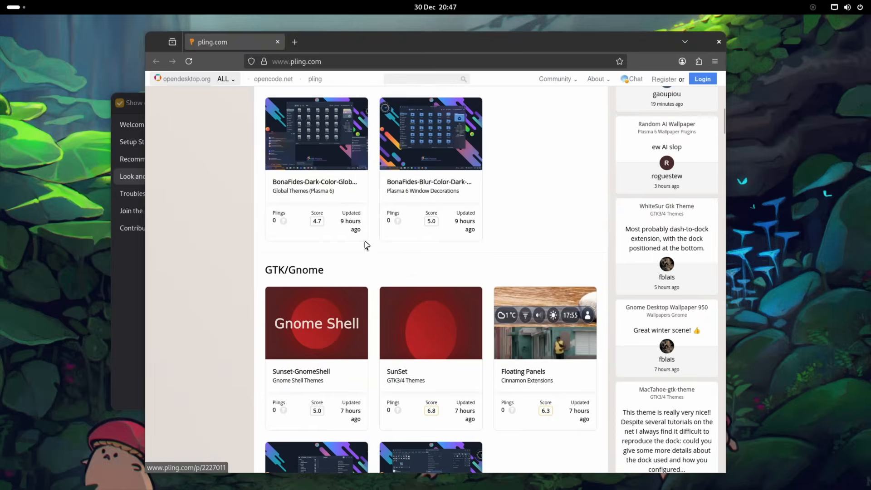
scroll(363, 227, down, 5)
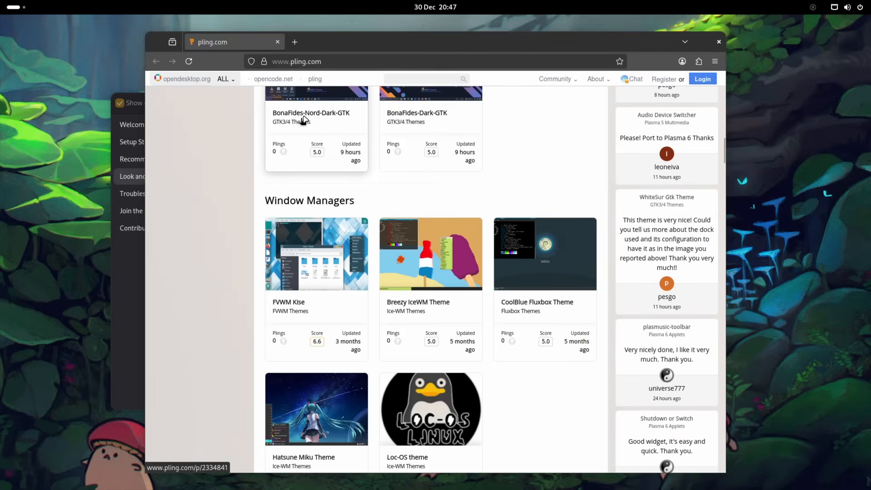
click(295, 42)
click(278, 42)
click(719, 41)
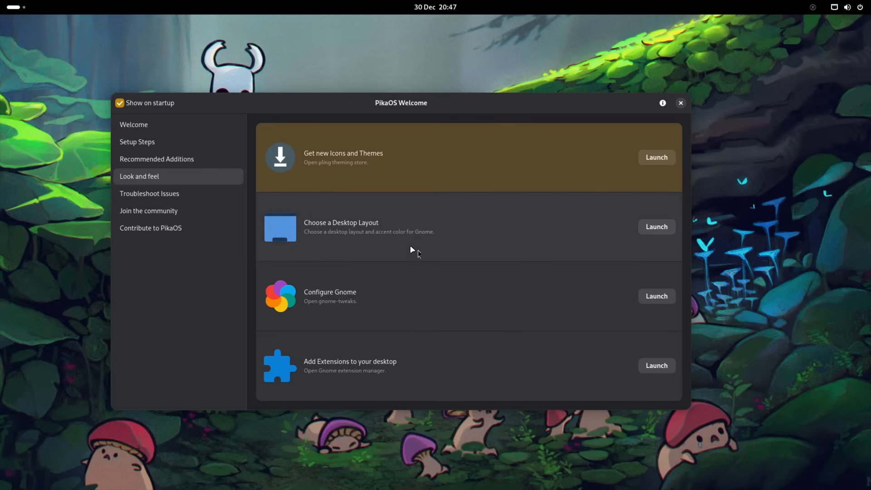
Launch the desktop layout chooser, apply the GNOME 2 layout, and dismiss the Just Perfection and ArcMenu notifications
click(431, 303)
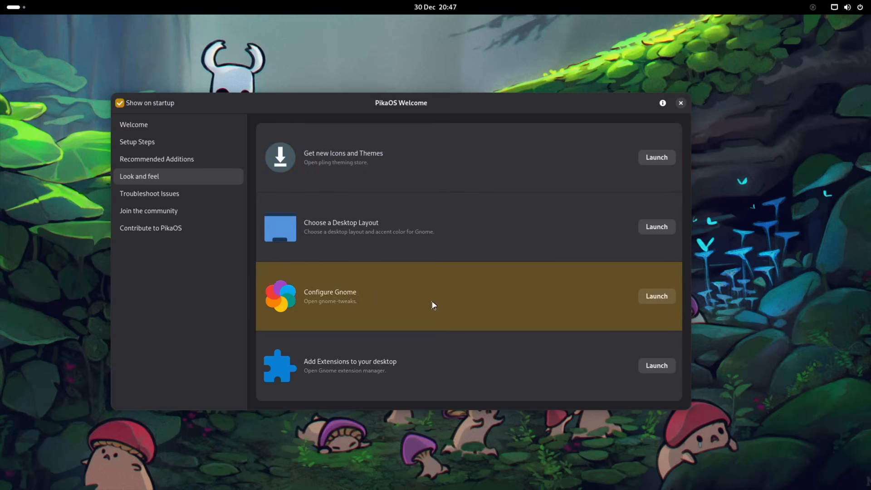
click(487, 229)
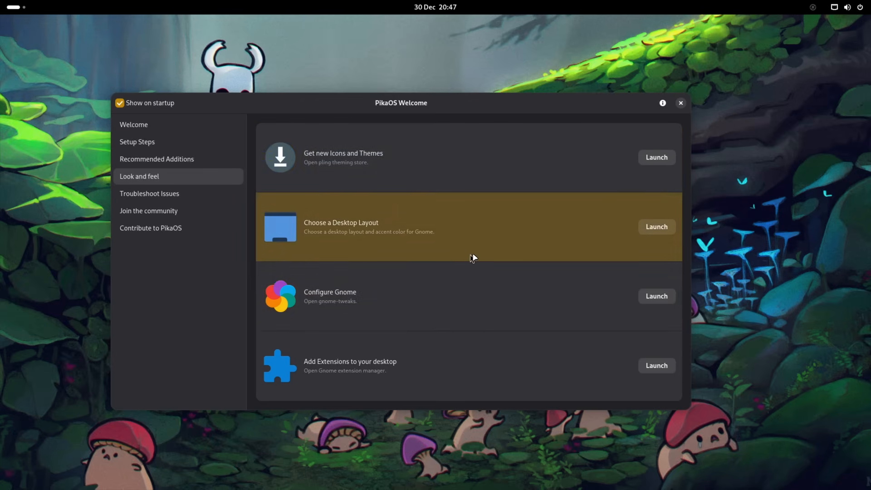
click(660, 230)
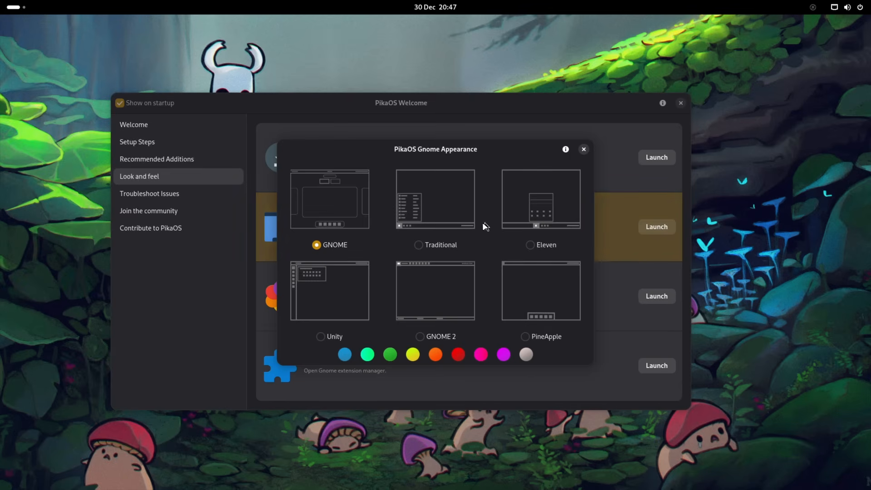
click(443, 298)
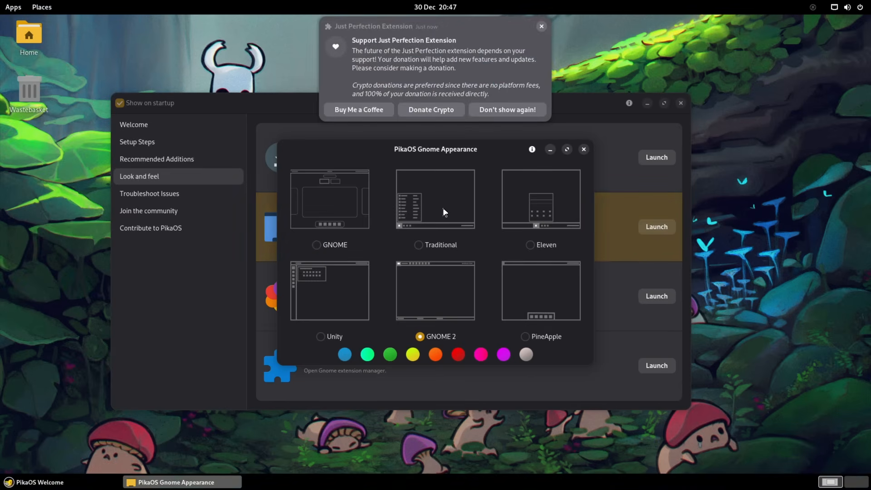
click(487, 111)
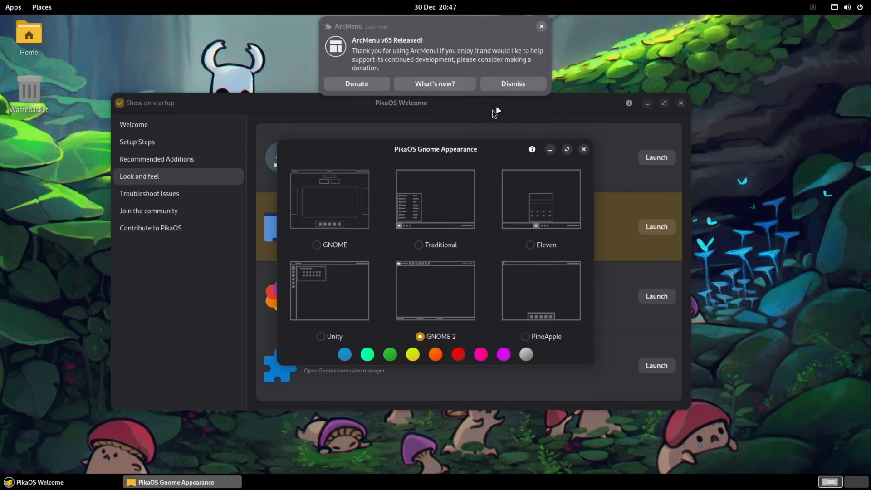
click(513, 82)
Try the Eleven, Traditional and Unity desktop layouts, switch back to GNOME, and close the layout chooser
click(531, 246)
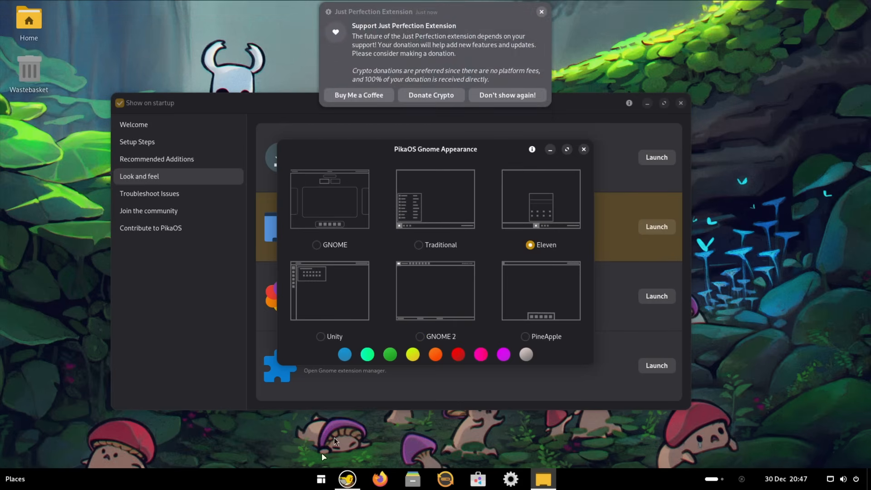
click(423, 245)
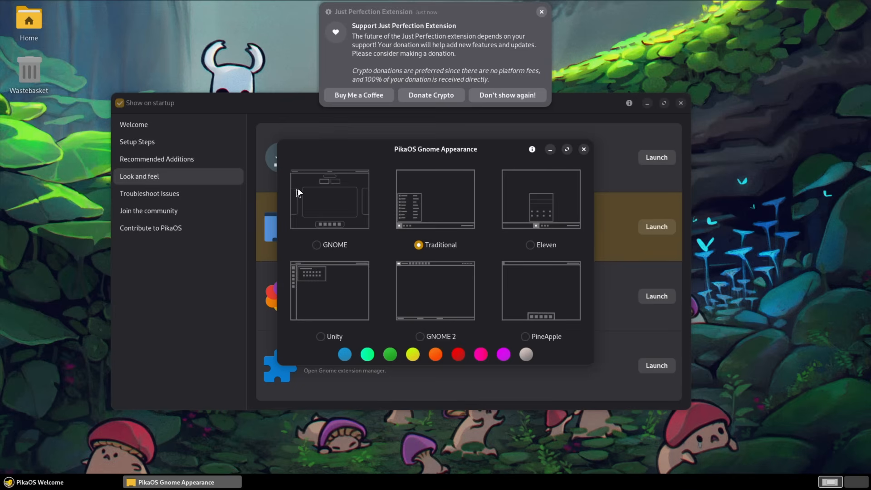
click(321, 337)
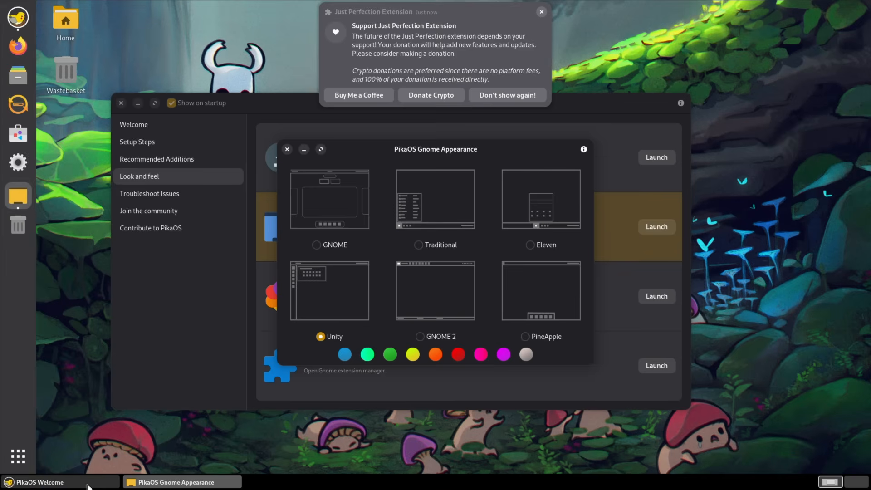
click(317, 245)
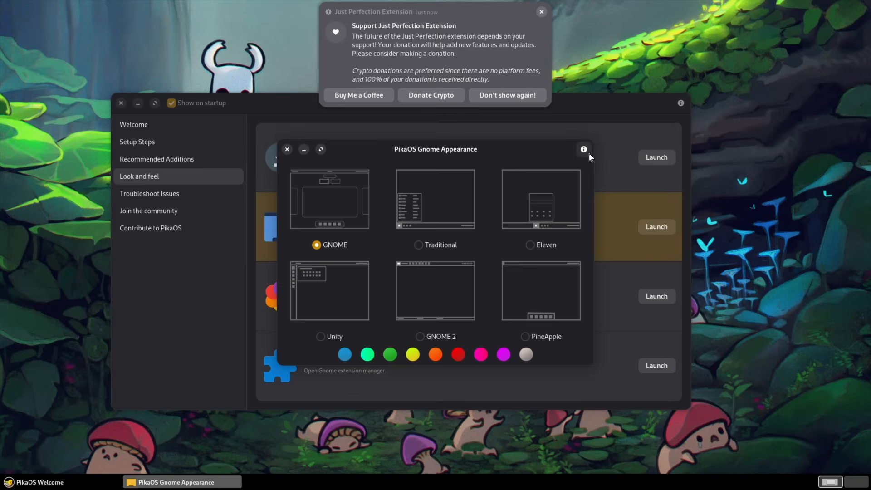
click(504, 96)
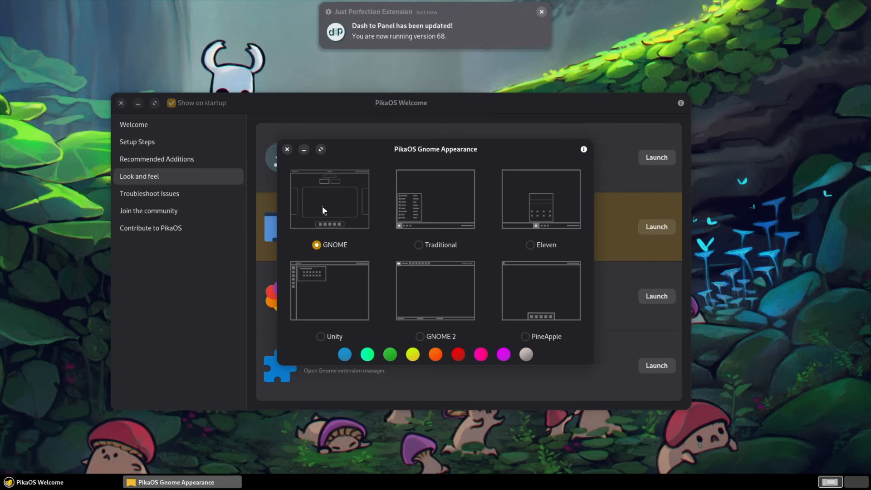
click(419, 245)
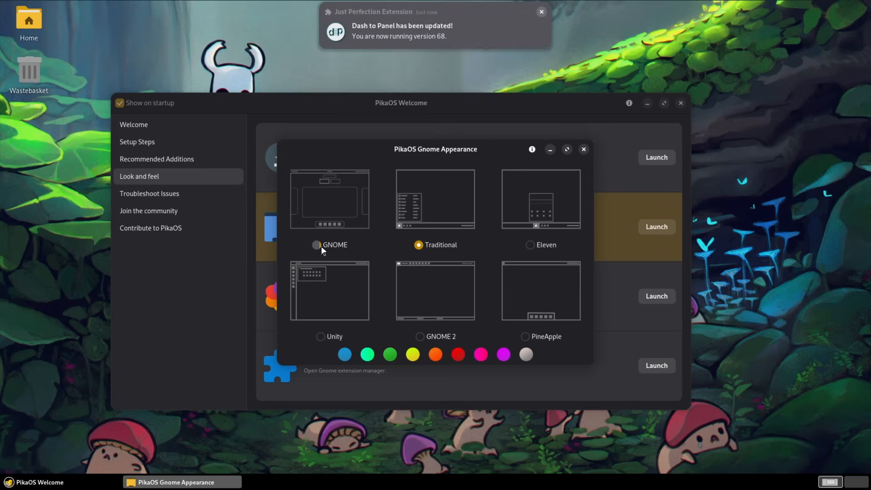
click(321, 246)
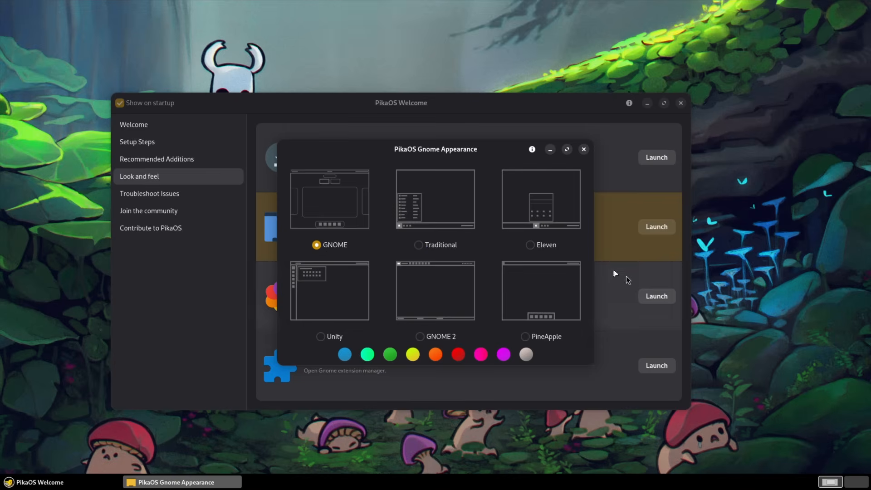
click(584, 149)
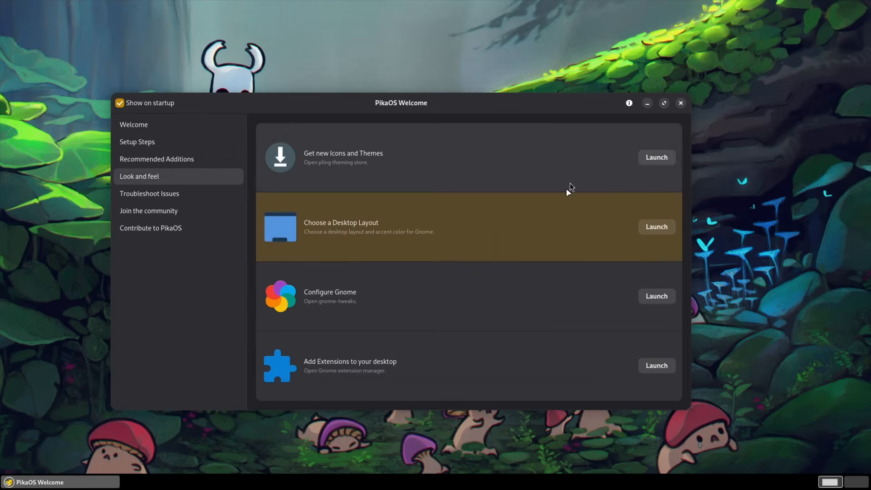
Reopen the desktop layout chooser, try Eleven, PineApple and Unity, return to the GNOME layout, and close the chooser
click(657, 227)
click(529, 229)
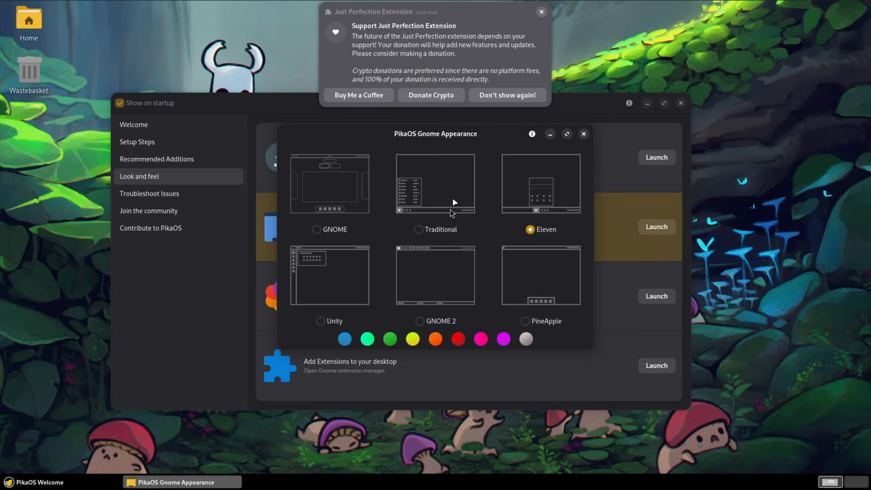
click(496, 96)
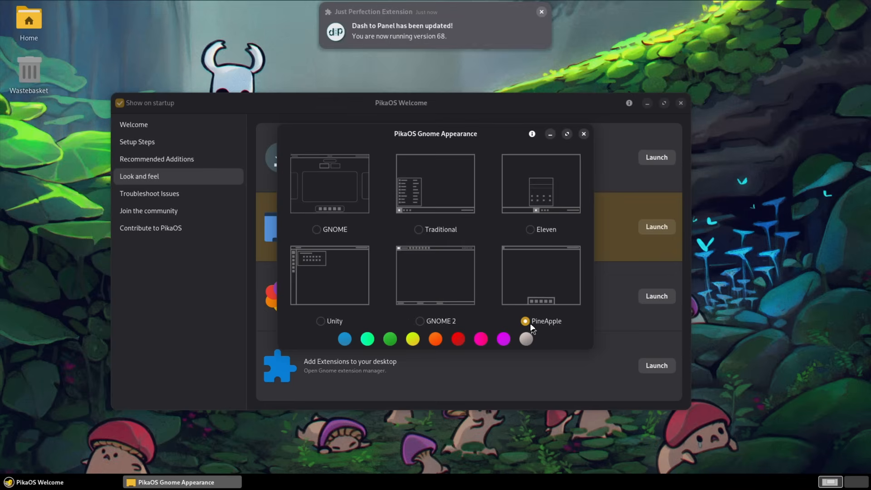
click(321, 322)
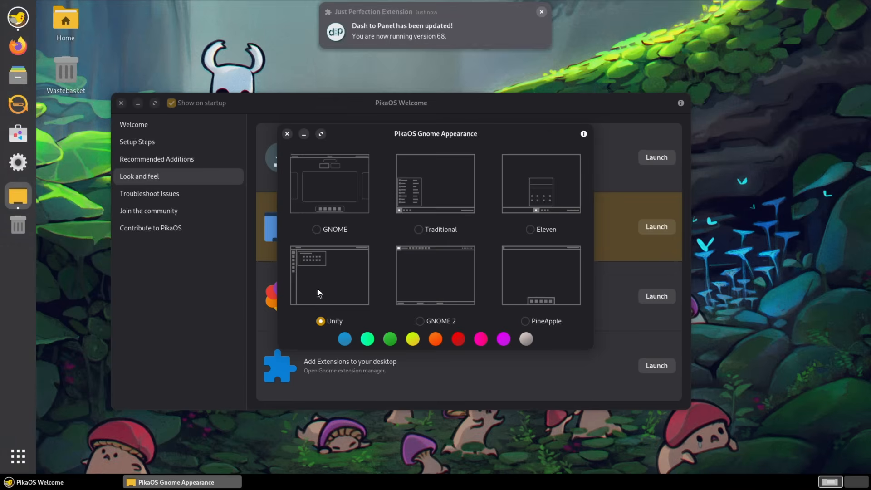
click(317, 230)
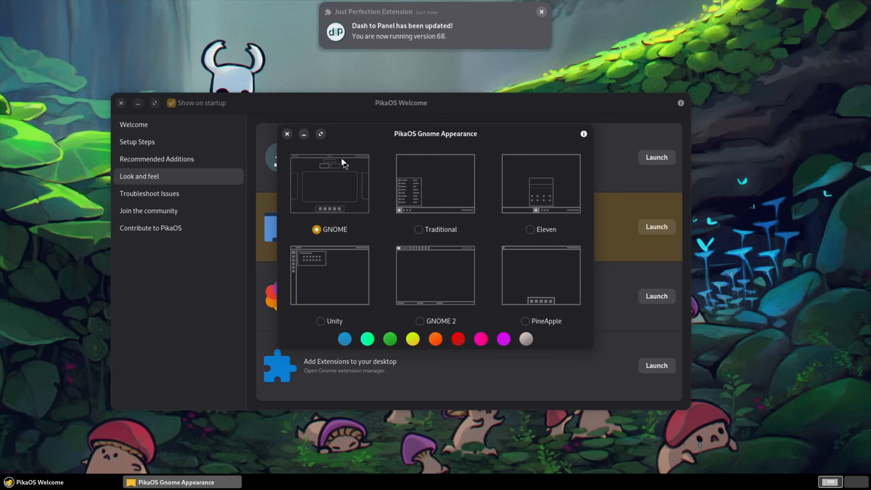
click(287, 134)
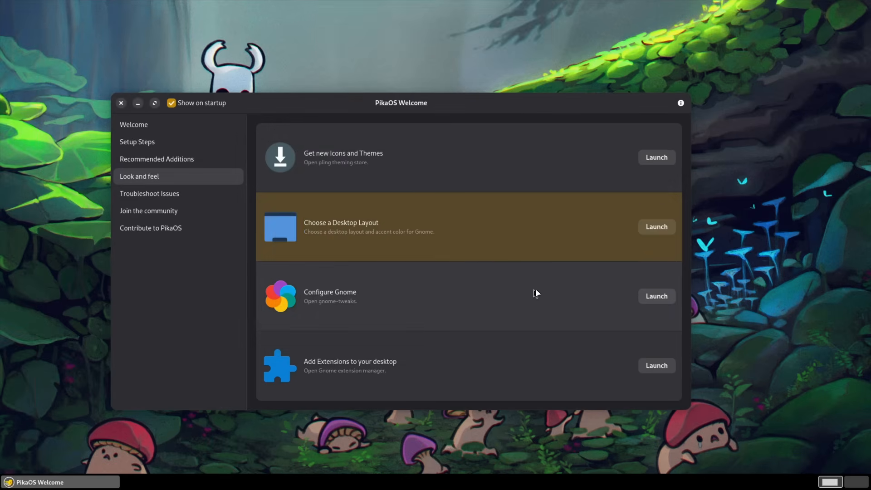
Launch Extension Manager from Look and feel, browse the available extensions, and install AppIndicator and KStatusNotifierItem Support
click(652, 365)
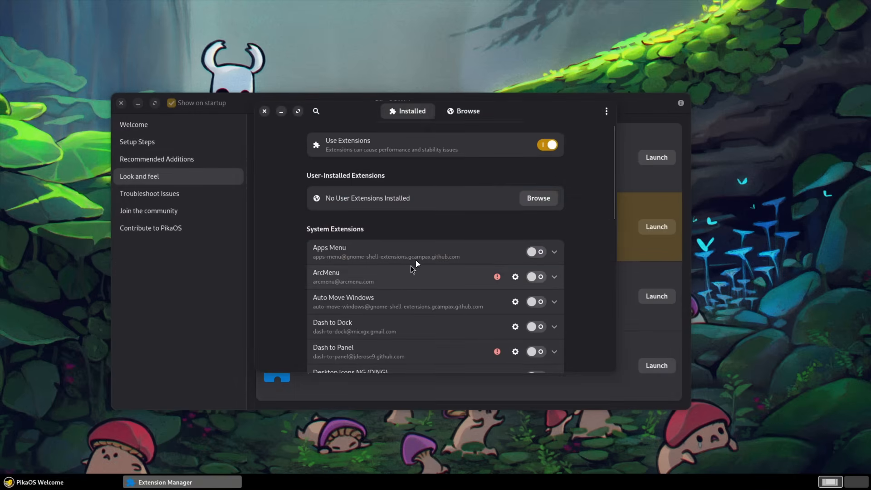
scroll(451, 200, down, 2)
click(456, 112)
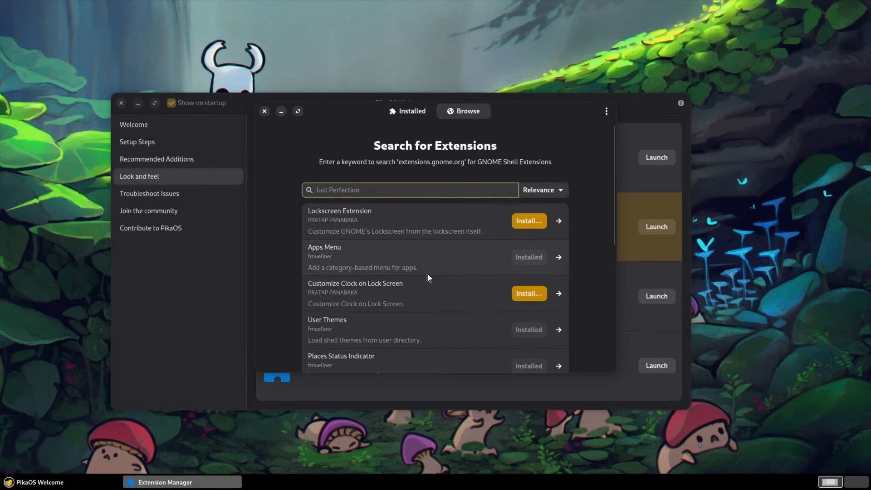
scroll(422, 311, down, 4)
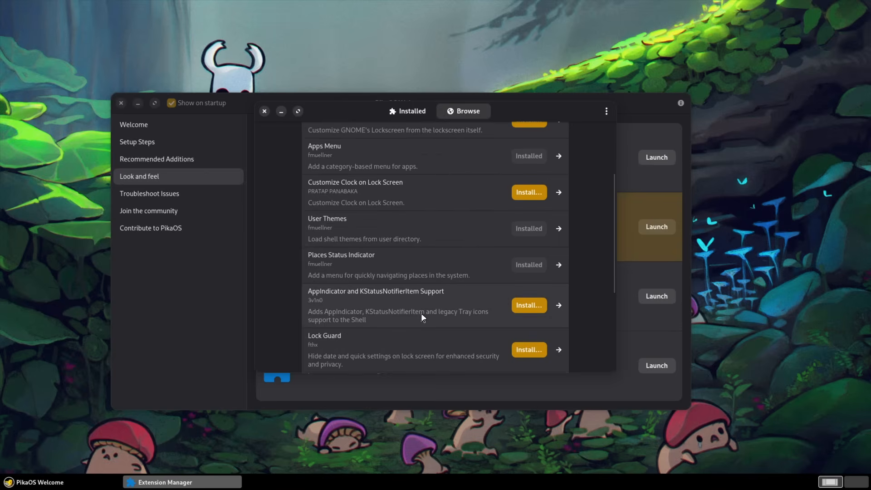
scroll(415, 259, down, 2)
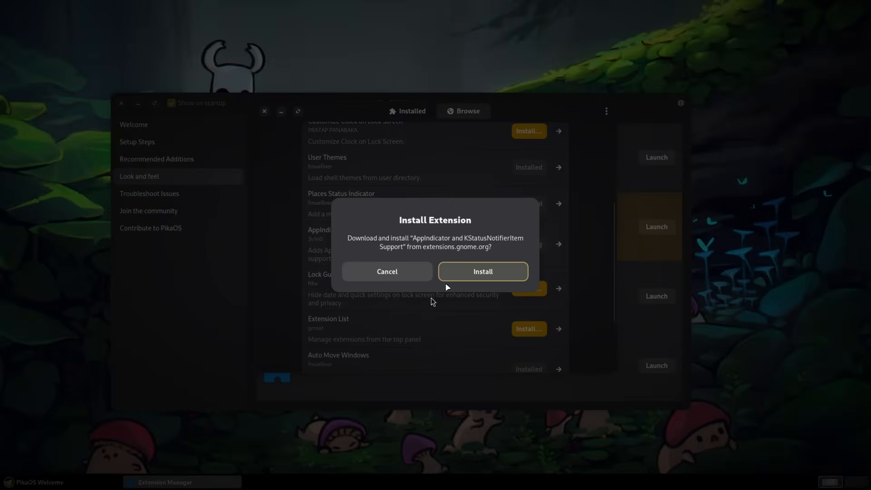
click(458, 274)
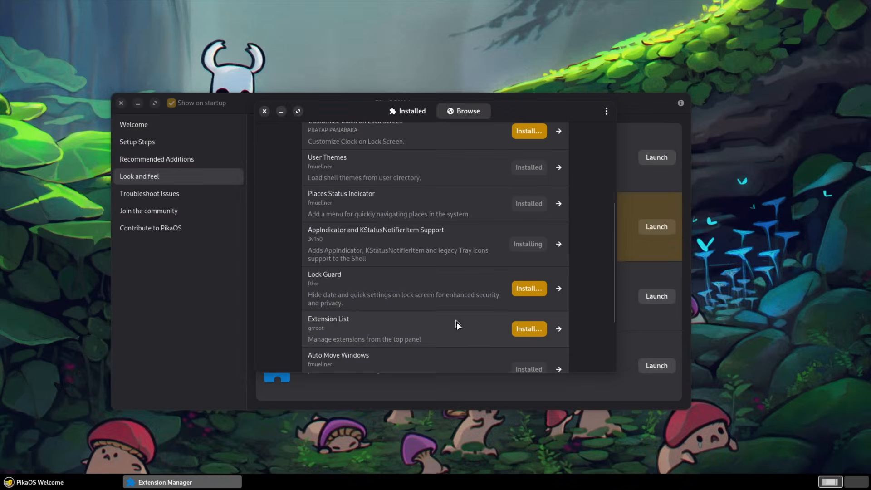
Complete the AppIndicator and KStatusNotifierItem Support installation, return to the extension results, and install Extension List
click(514, 324)
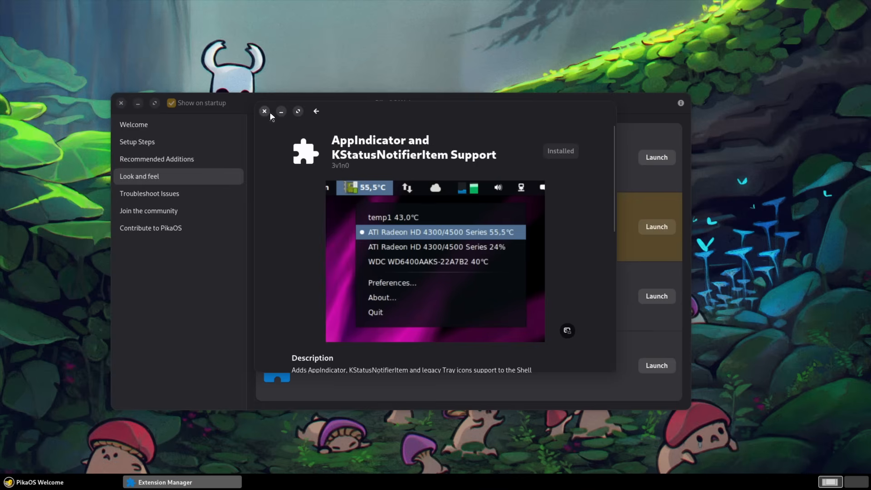
click(316, 111)
scroll(435, 254, down, 3)
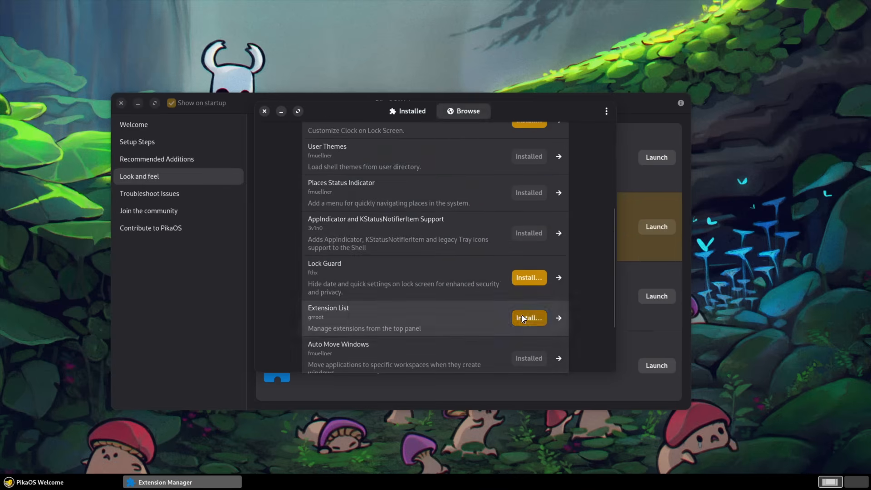
click(529, 318)
click(466, 272)
Look through the rest of the available extensions and check Extension Manager's additional options
scroll(422, 306, down, 3)
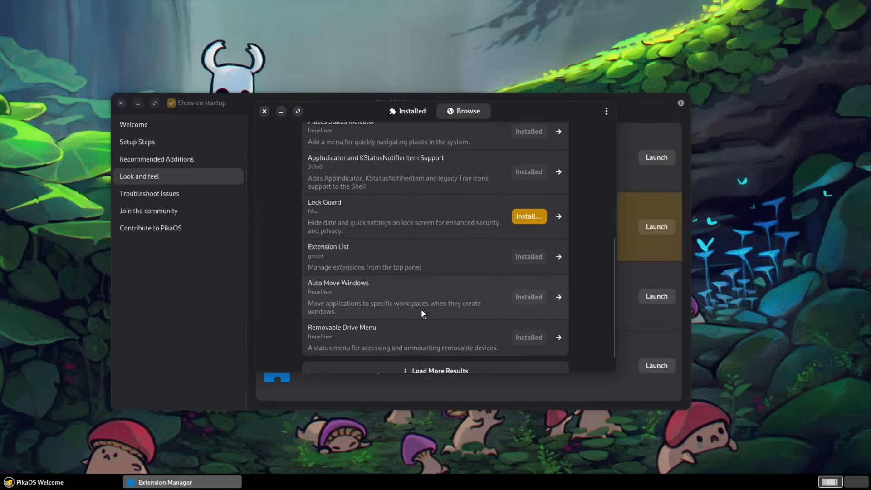
scroll(428, 293, down, 1)
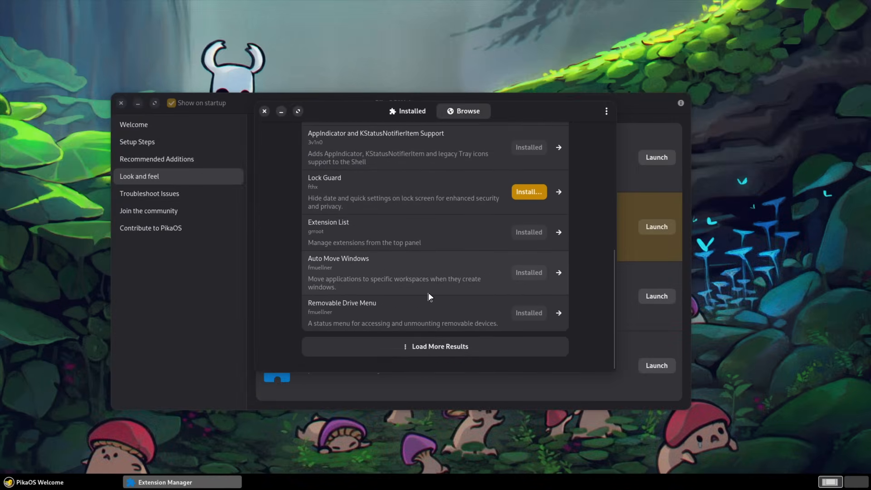
scroll(429, 316, up, 3)
scroll(429, 321, up, 1)
scroll(429, 321, down, 4)
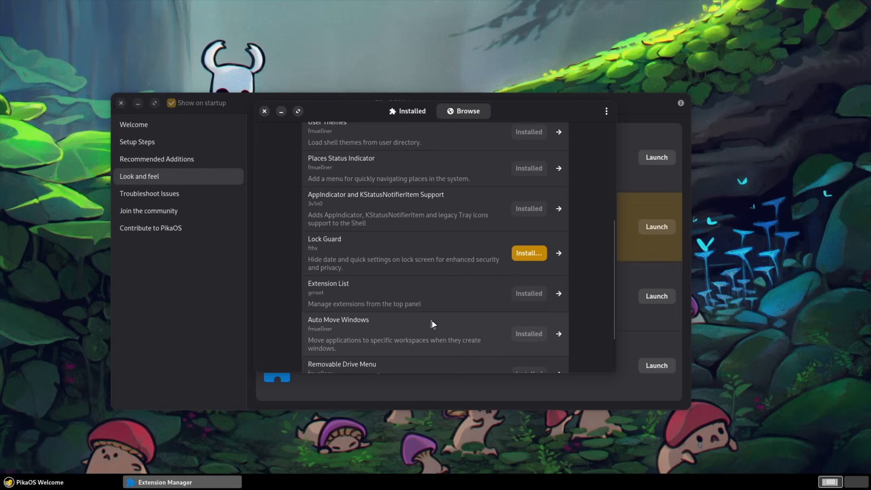
scroll(434, 323, up, 5)
scroll(434, 324, up, 3)
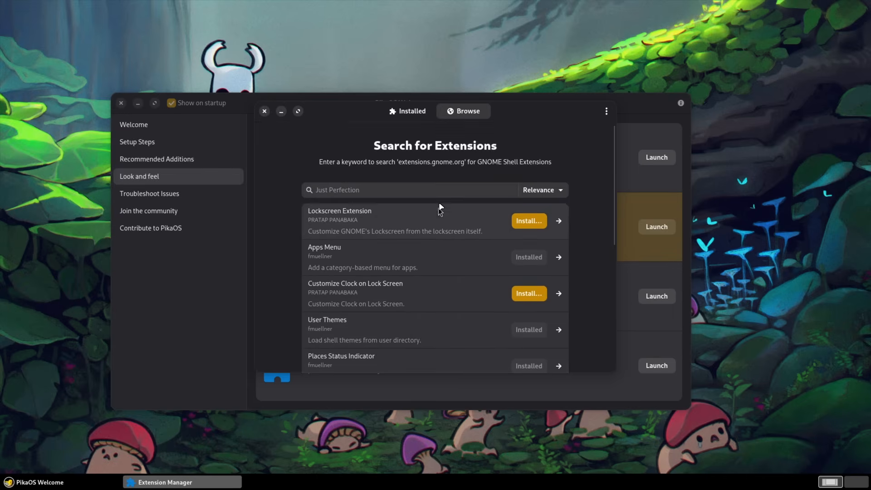
click(607, 114)
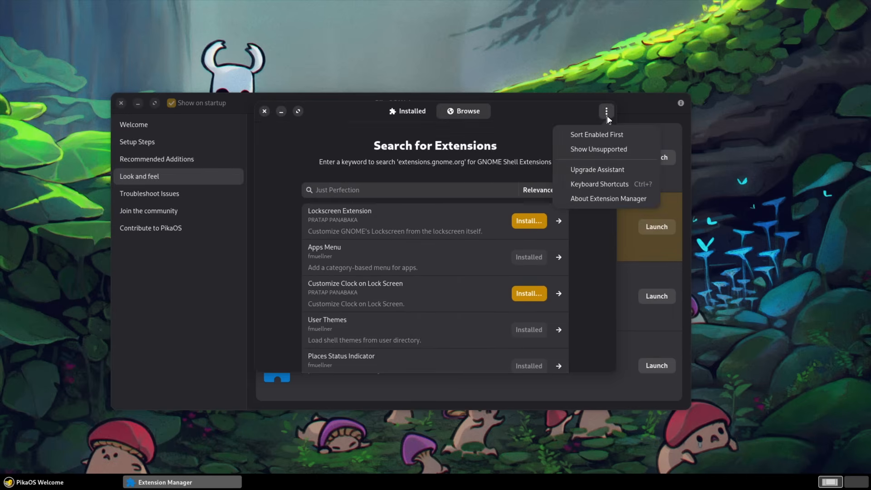
click(512, 136)
Close PikaOS Welcome and Extension Manager, reboot the virtual machine, and return its display to full screen
click(122, 104)
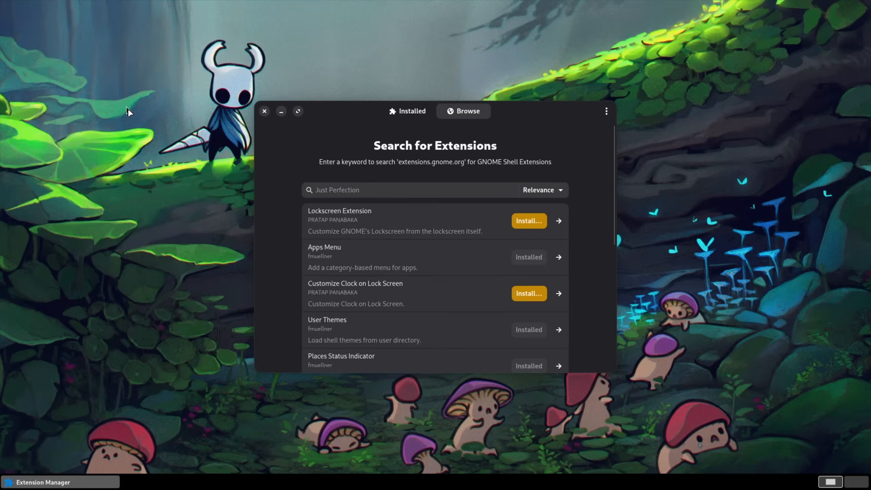
click(264, 111)
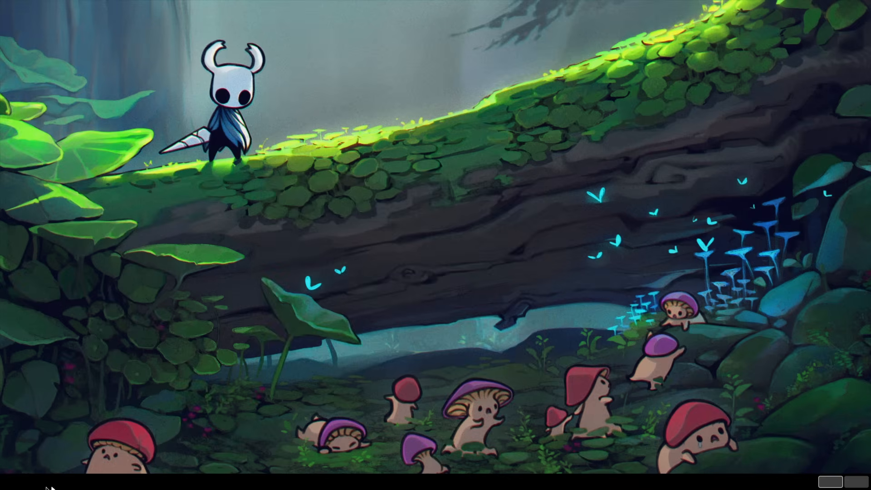
click(427, 5)
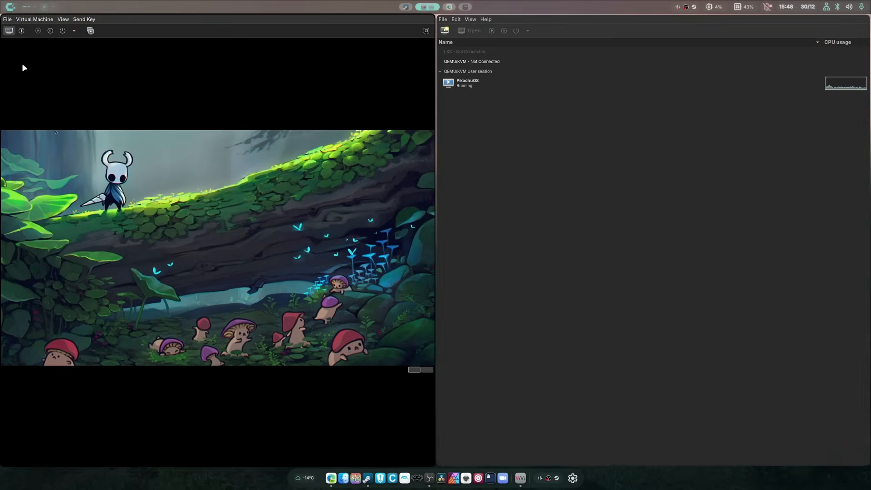
click(50, 31)
click(74, 31)
click(95, 41)
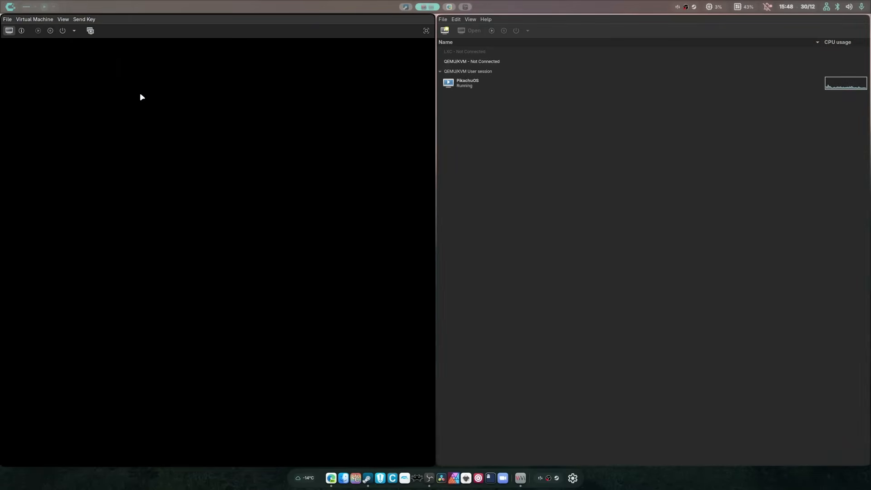
click(427, 30)
key(Return)
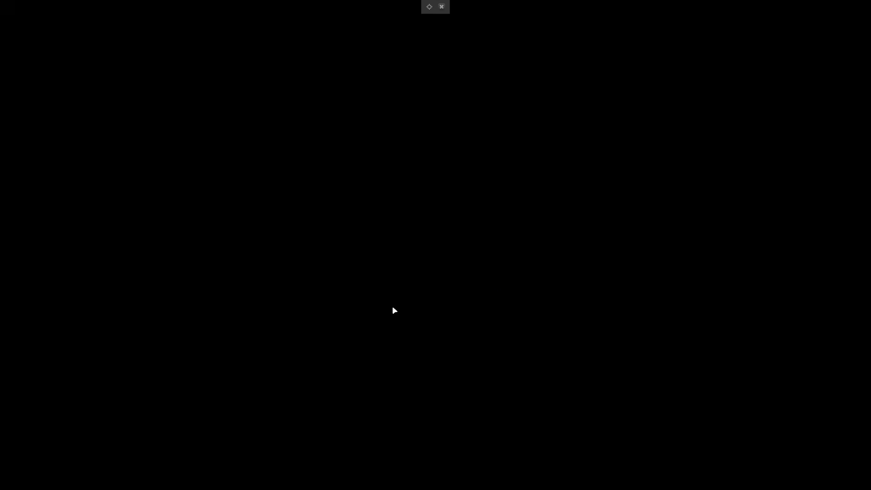
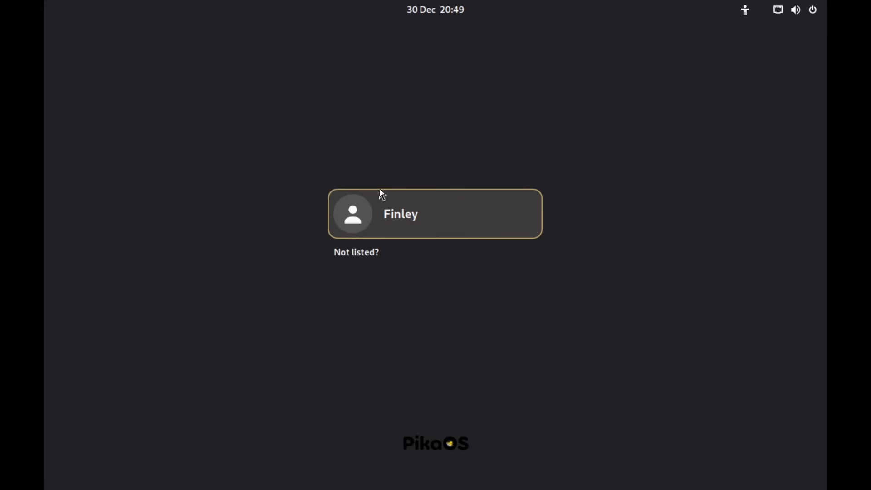
Log in to the user account with its password and leave the activities overview
click(381, 195)
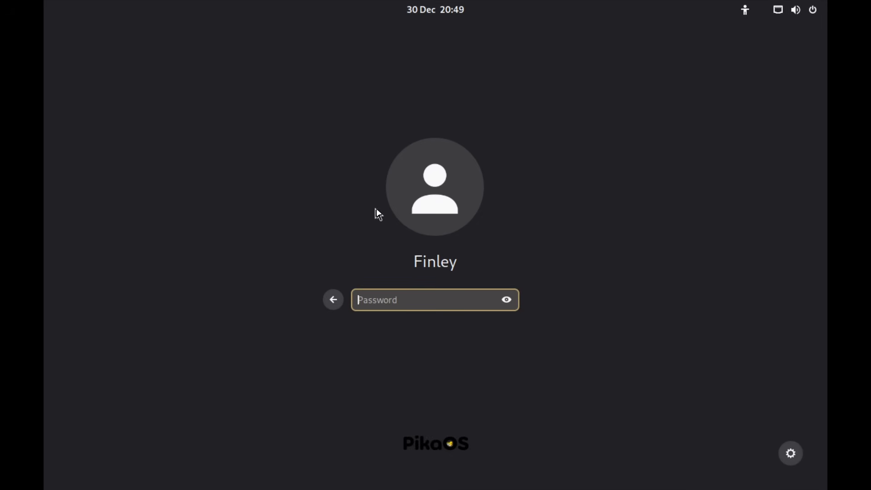
text(1)
key(Return)
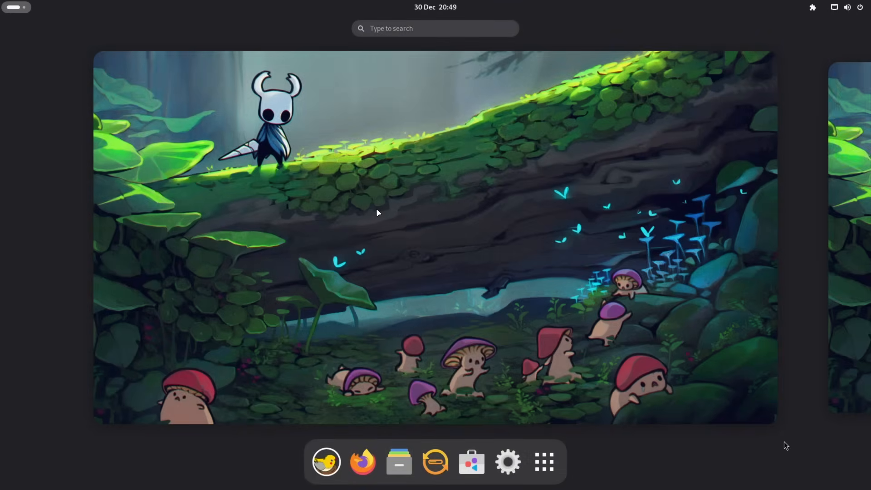
click(748, 298)
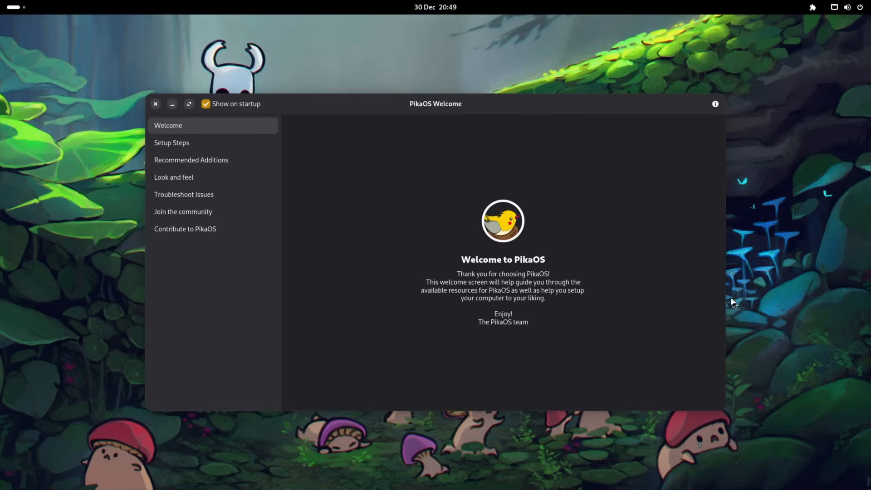
Review the Setup Steps, Recommended Additions, Look and feel, Troubleshoot Issues and Join the community pages of PikaOS Welcome
click(191, 142)
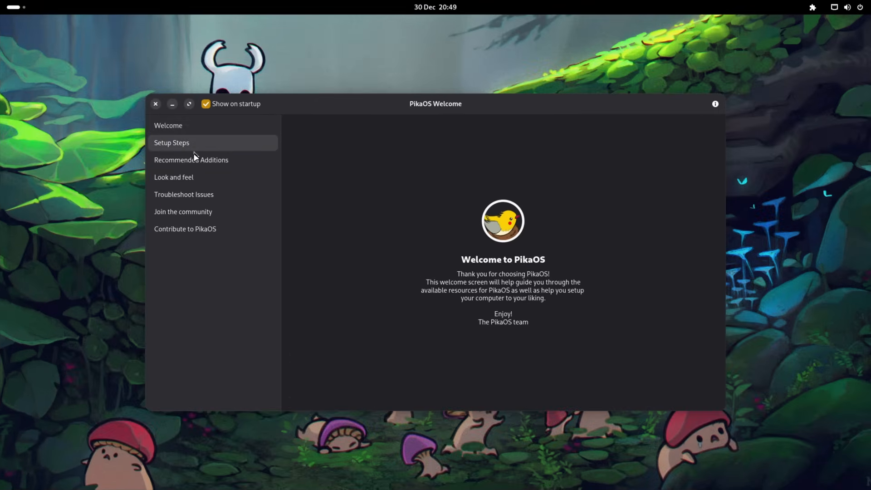
click(193, 160)
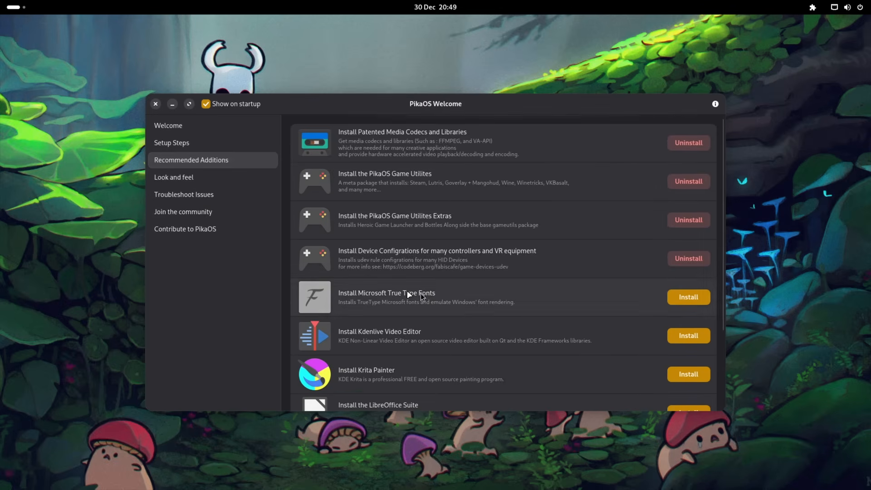
click(224, 194)
click(220, 177)
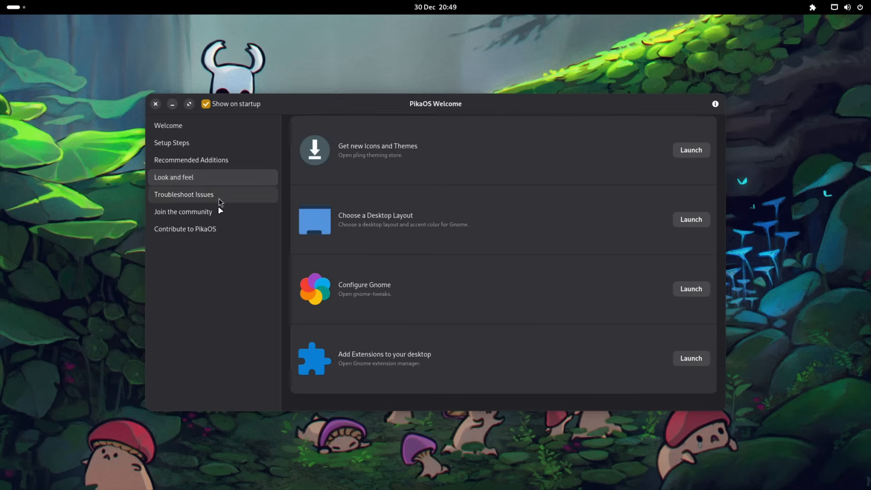
click(212, 215)
click(213, 193)
click(219, 177)
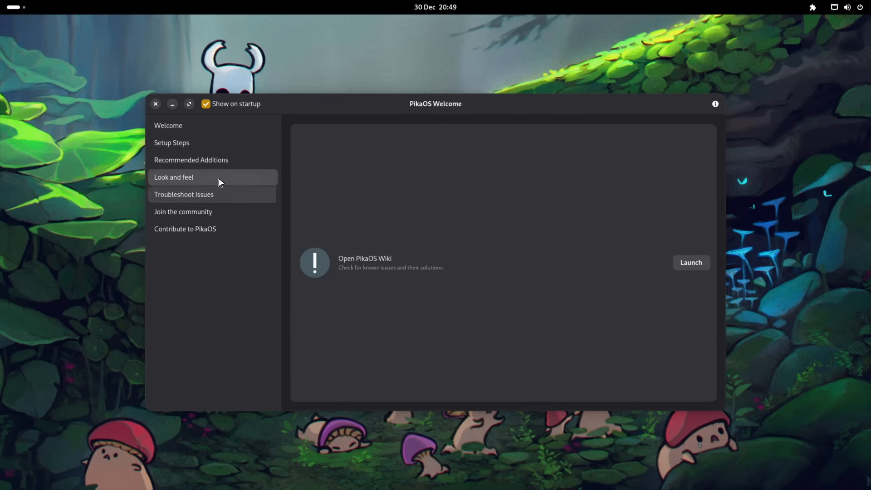
Close PikaOS Welcome, search the activities overview for "exte", and launch Extension Manager
click(155, 103)
click(16, 7)
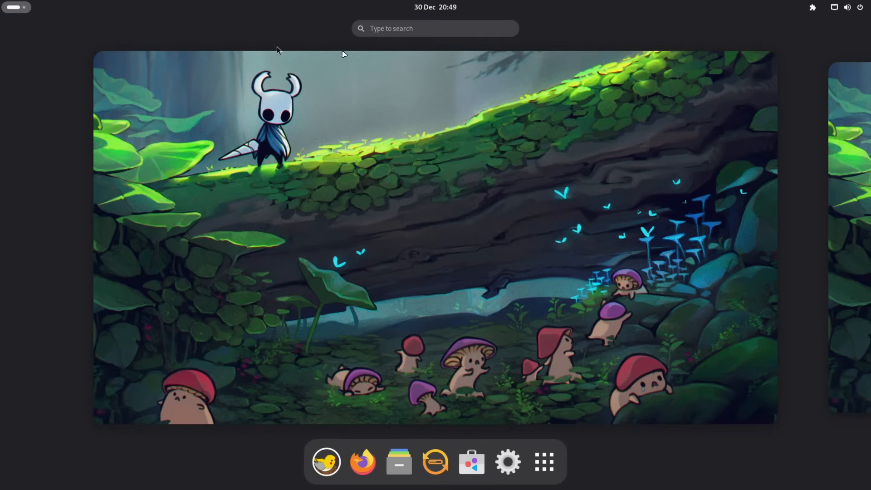
click(435, 29)
text(exte)
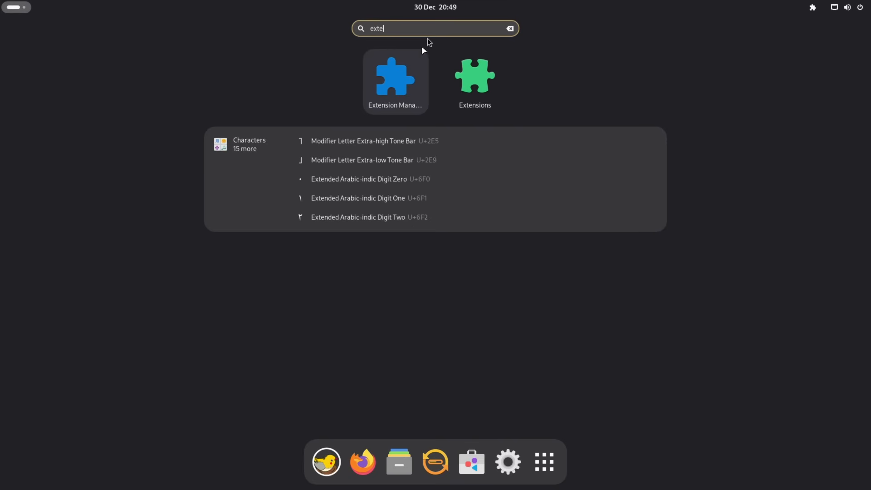
click(388, 80)
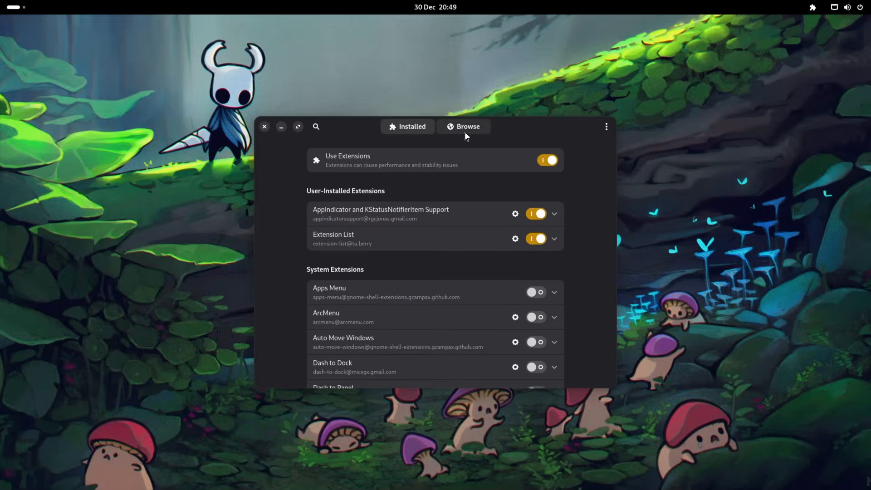
Look through the top bar's extension list, and switch the System Monitor extension on and off again
click(812, 7)
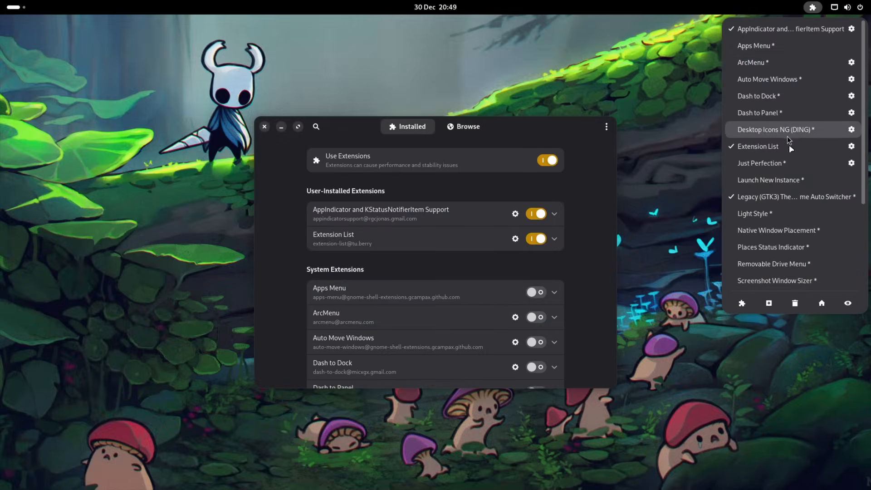
scroll(801, 252, down, 5)
scroll(800, 255, up, 3)
scroll(799, 255, down, 2)
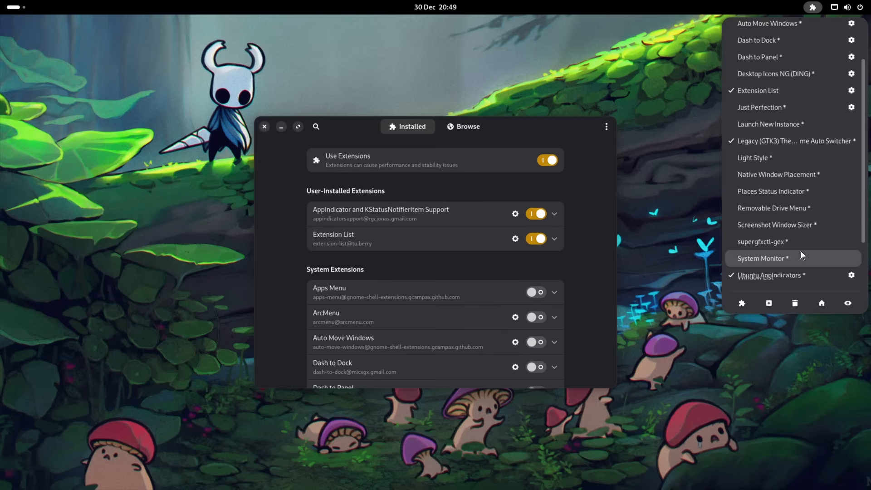
click(799, 228)
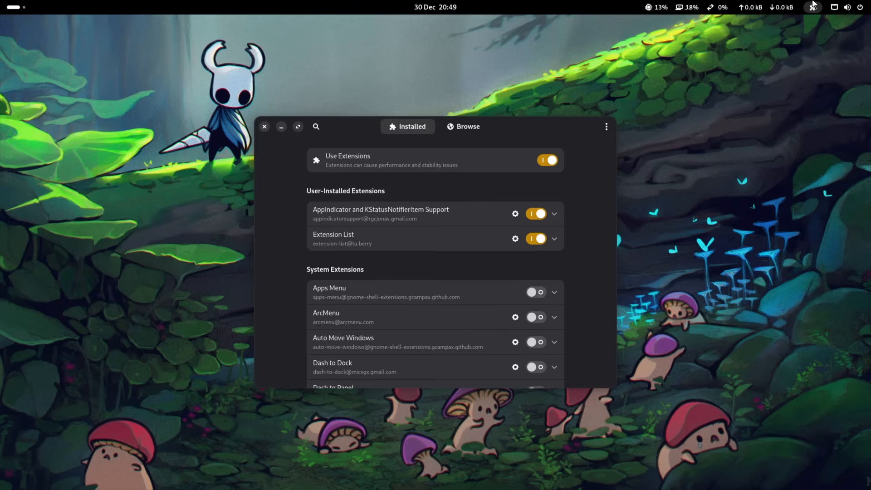
click(812, 7)
click(793, 226)
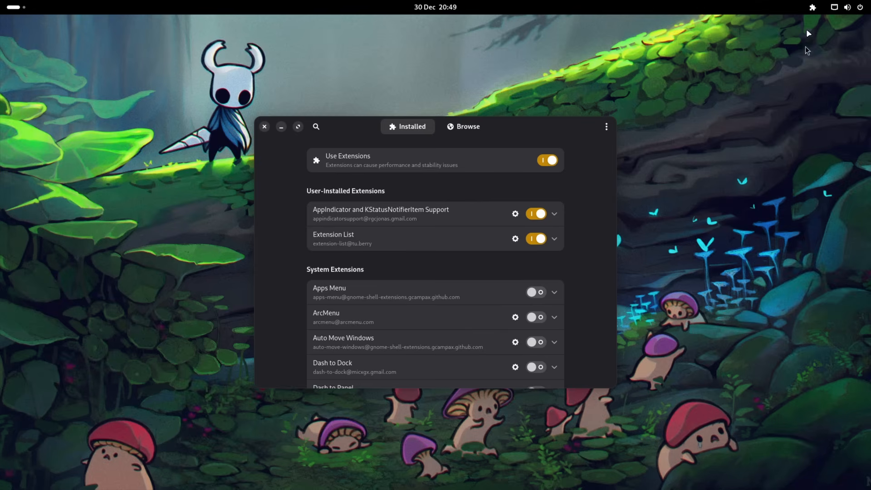
Enable Just Perfection from the top bar's extension list, and check the calendar and the updates indicator
click(812, 7)
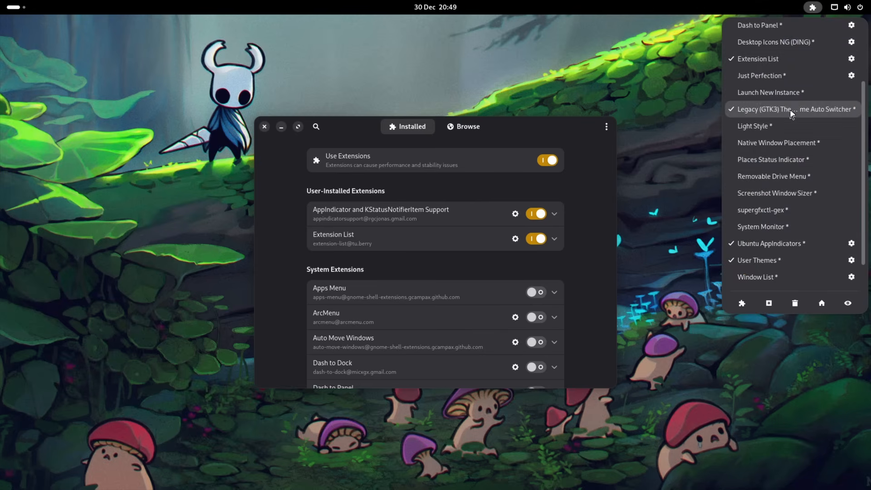
click(797, 76)
click(813, 8)
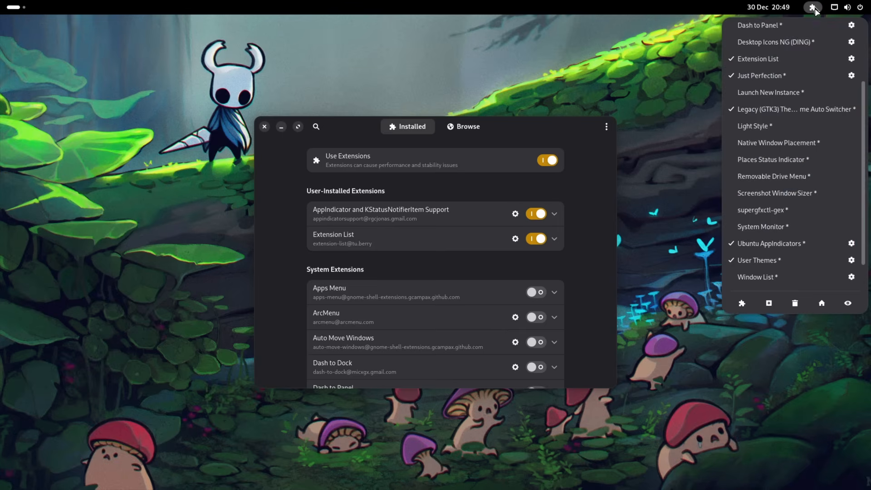
mouse_move(766, 12)
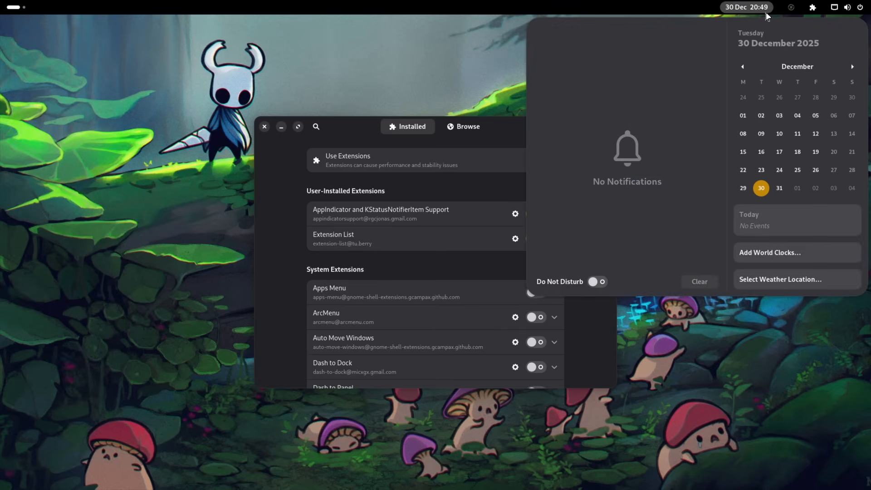
click(800, 311)
click(792, 8)
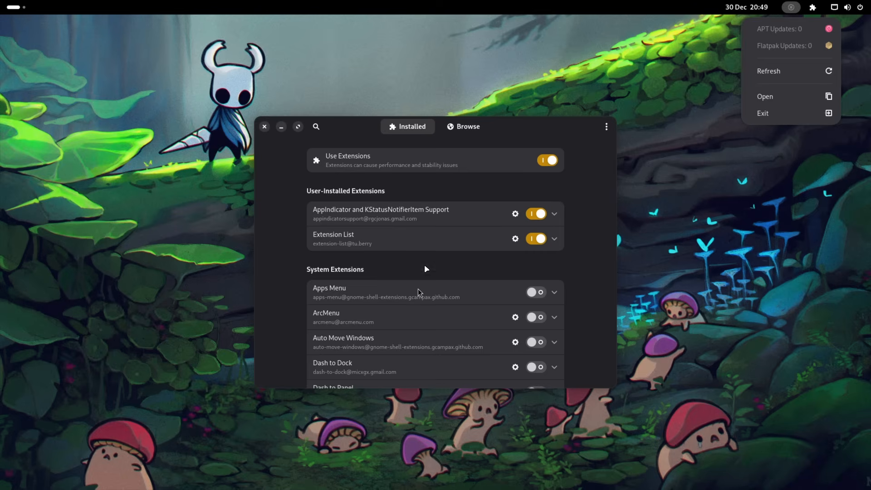
Close the updates indicator and switch the Extension List extension off and back on in Extension Manager
click(411, 277)
click(535, 237)
click(534, 236)
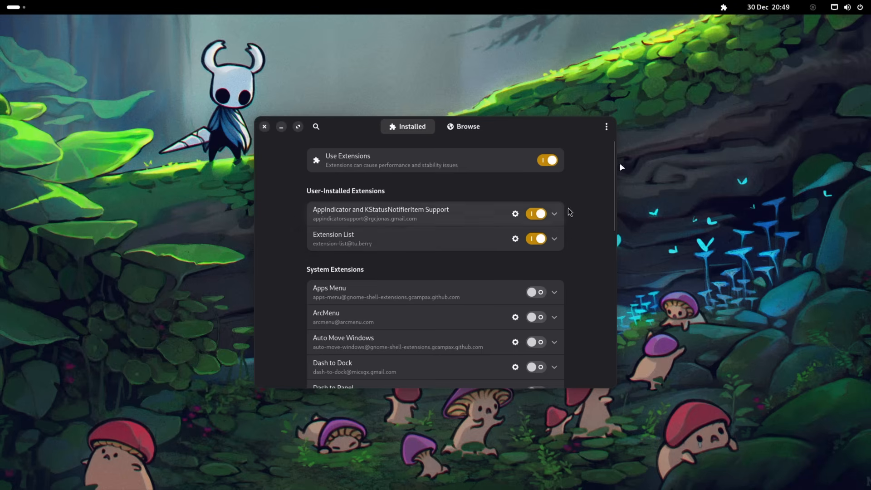
Enable Dash to Dock from the top bar's extension list and reopen that list
click(724, 7)
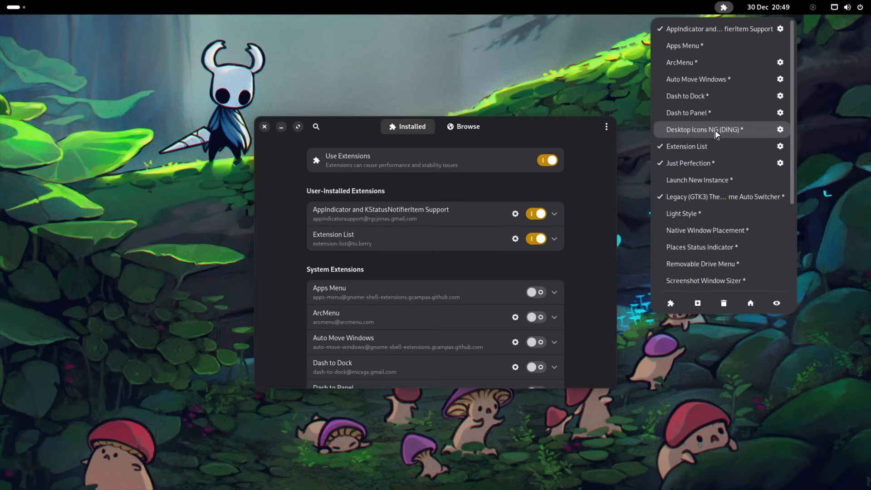
click(736, 96)
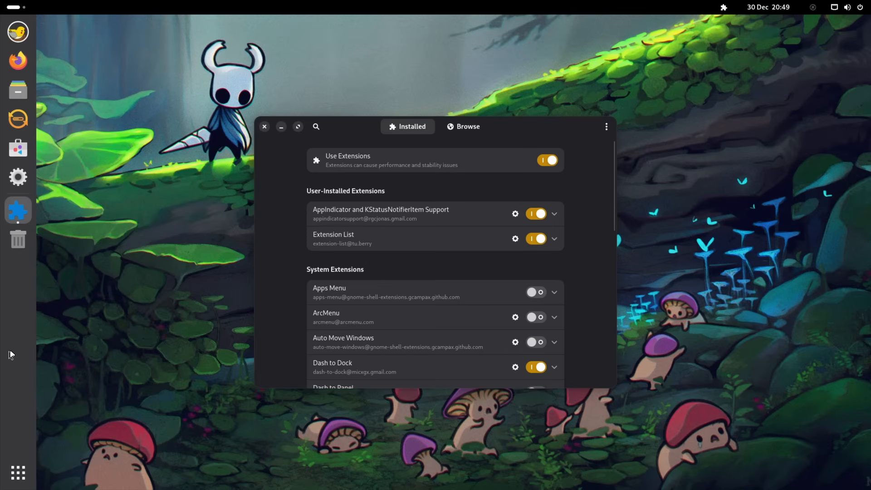
click(724, 8)
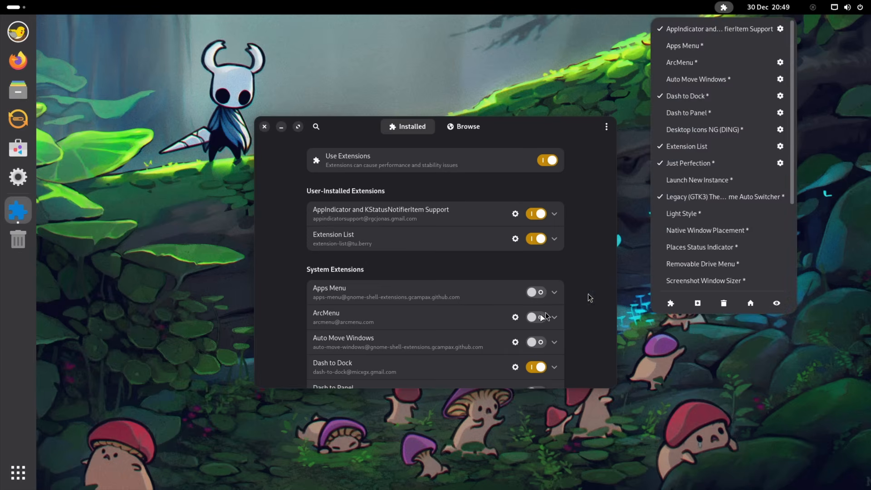
Enable ArcMenu from the top bar's extension list and dismiss its release notification
click(725, 7)
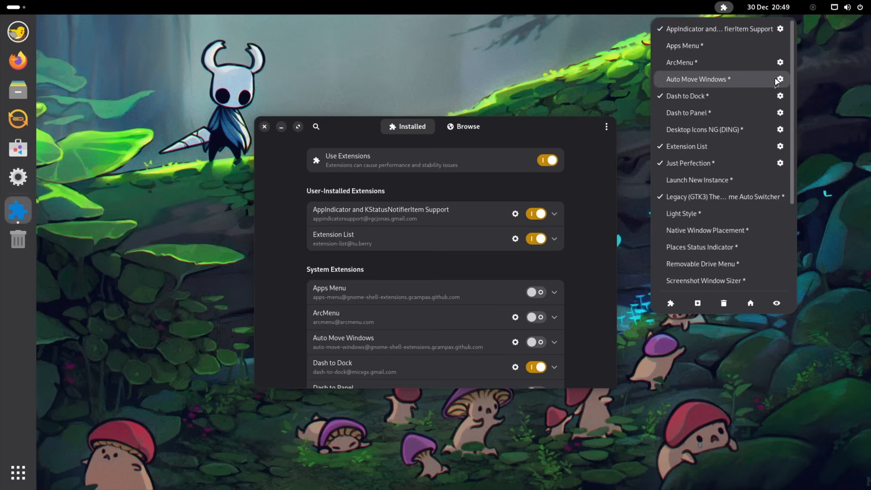
click(761, 64)
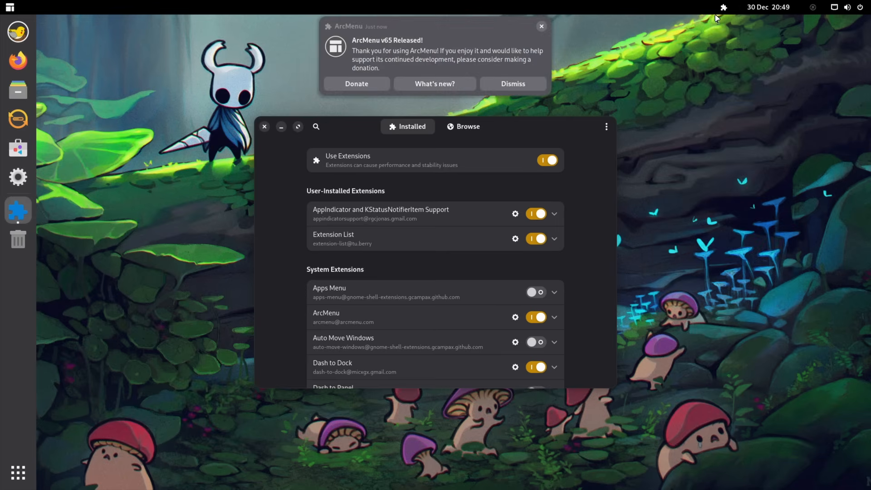
click(509, 87)
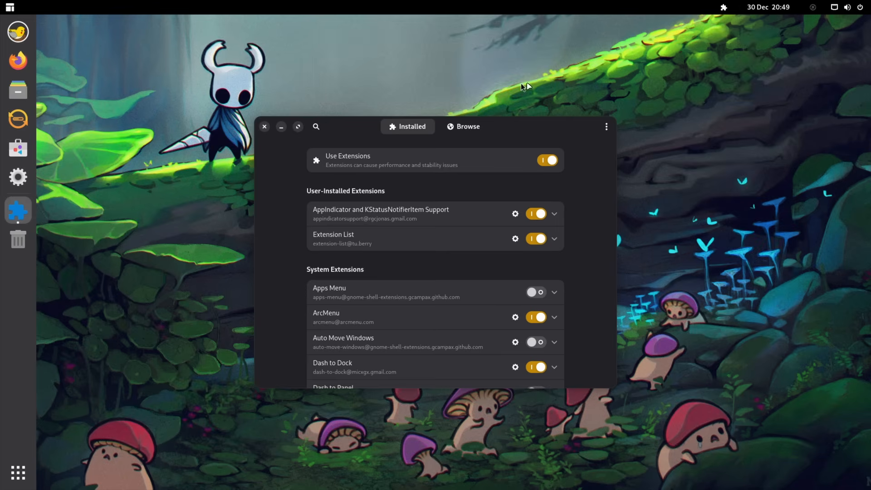
Look through the top bar's extension list, and install the Open Bar extension through Extension Manager's online search
click(724, 7)
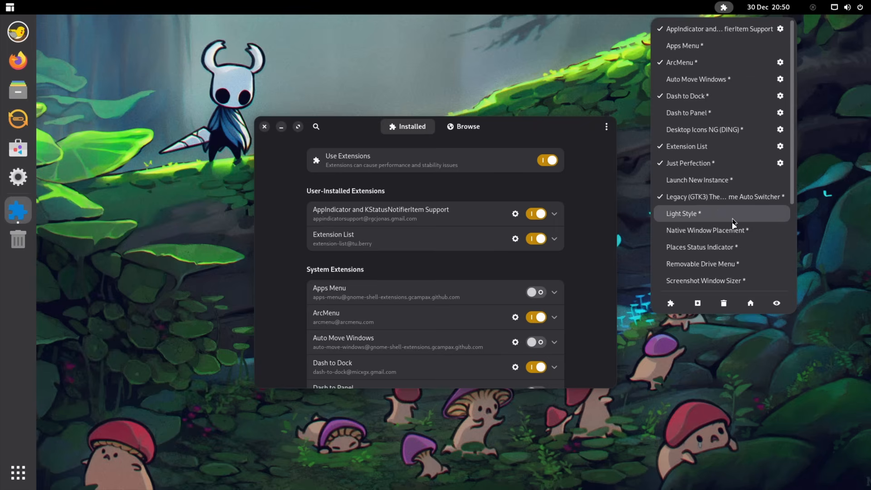
scroll(725, 268, down, 3)
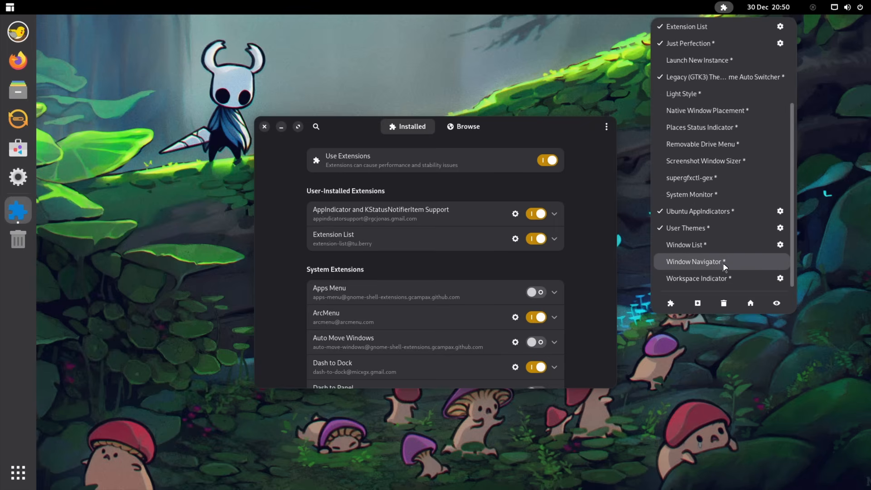
scroll(725, 266, up, 3)
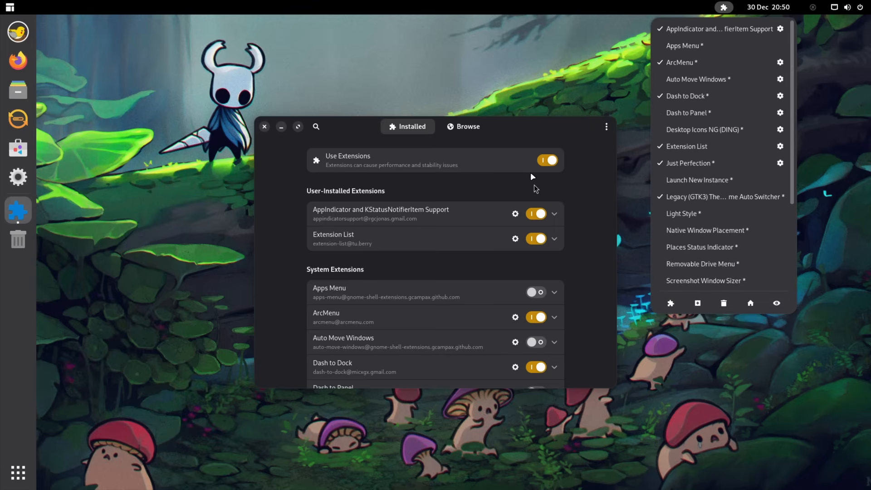
click(461, 117)
click(458, 126)
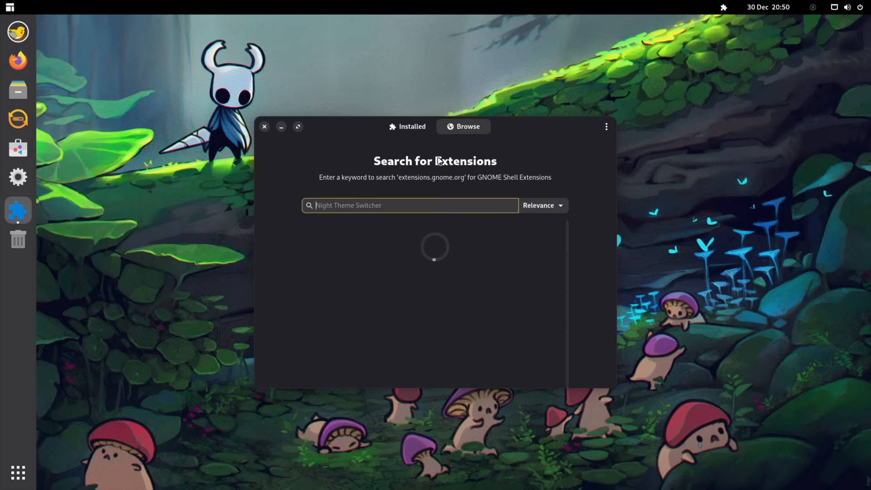
text(open bar)
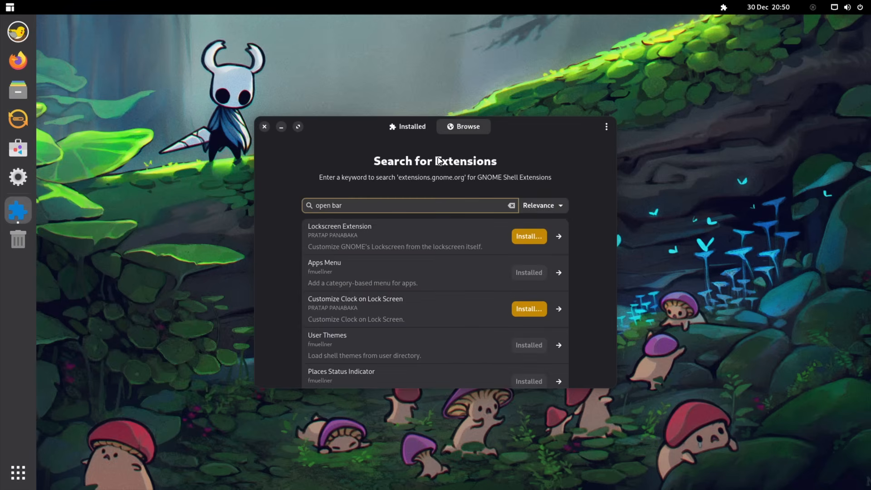
click(530, 240)
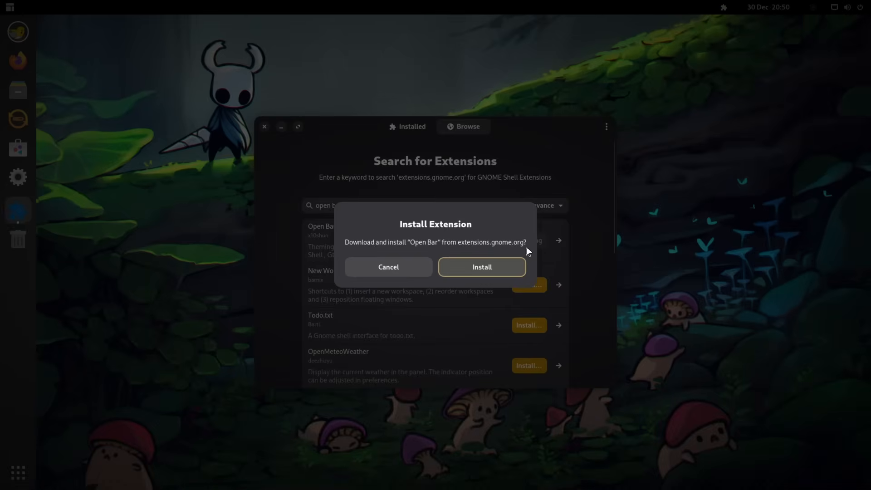
click(490, 264)
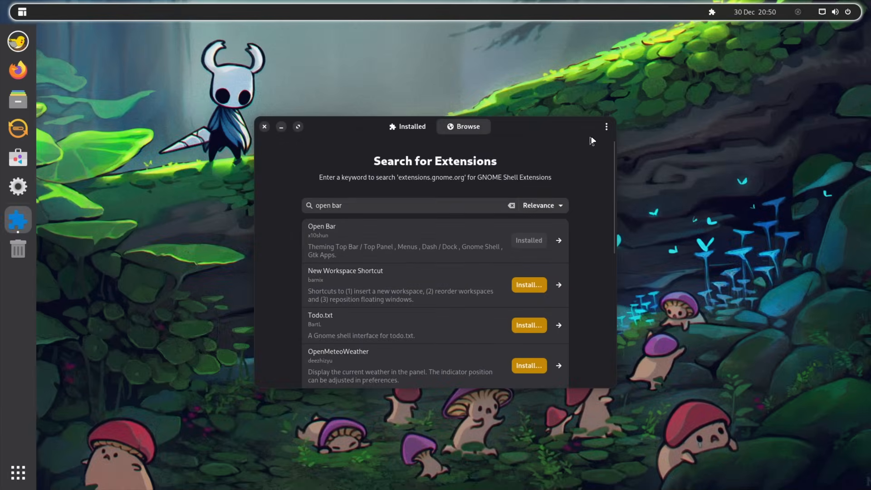
Close Extension Manager, and check the Extension List extension's own settings from the top bar's extension list
click(607, 126)
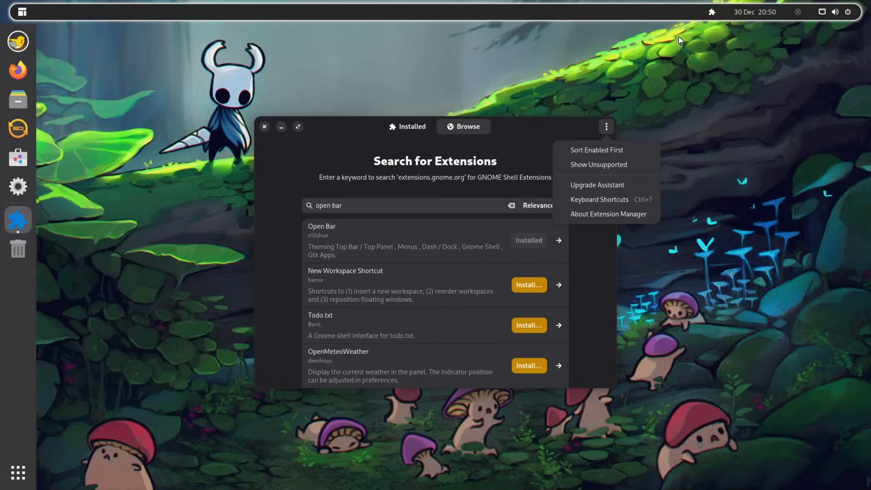
click(655, 134)
click(263, 127)
click(711, 11)
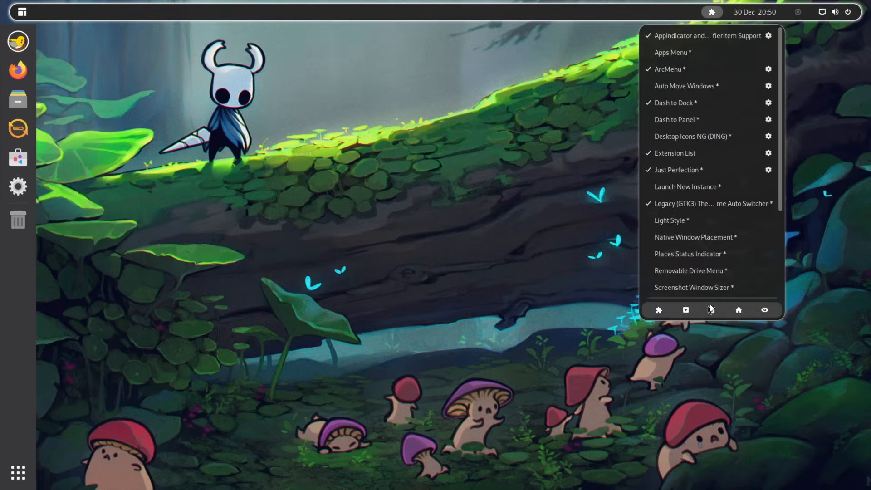
scroll(708, 225, down, 3)
scroll(738, 209, up, 2)
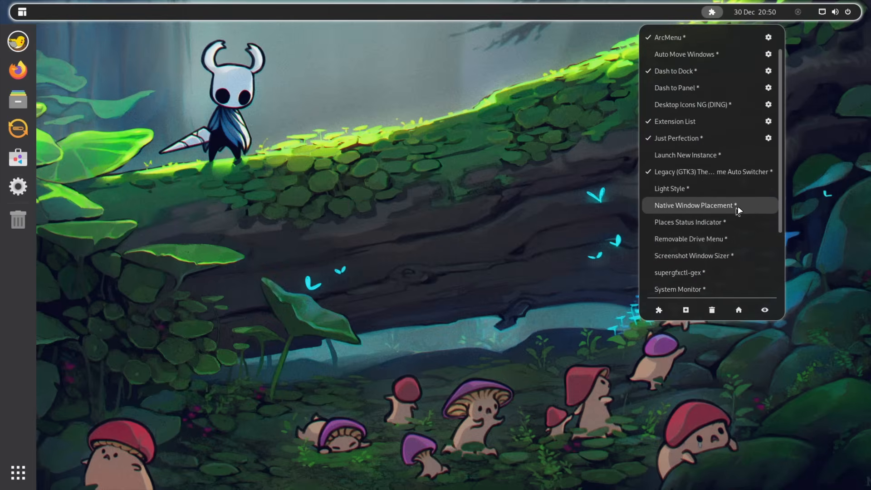
click(768, 122)
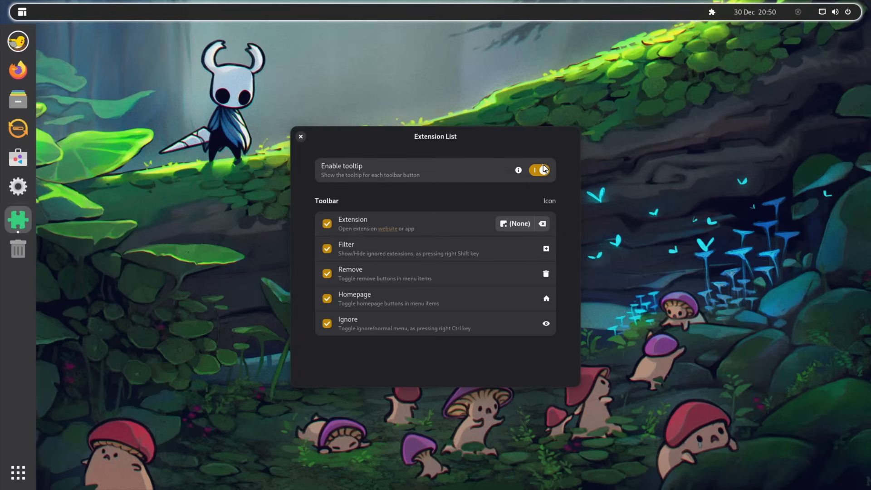
click(301, 136)
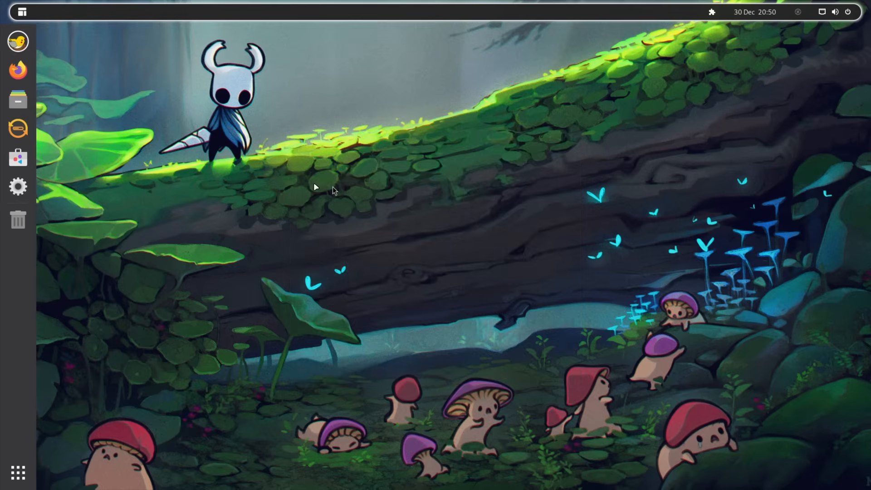
In the Dash to Dock settings, disable panel mode, place the dock at the bottom and set the icon size limit to 32 px
click(712, 12)
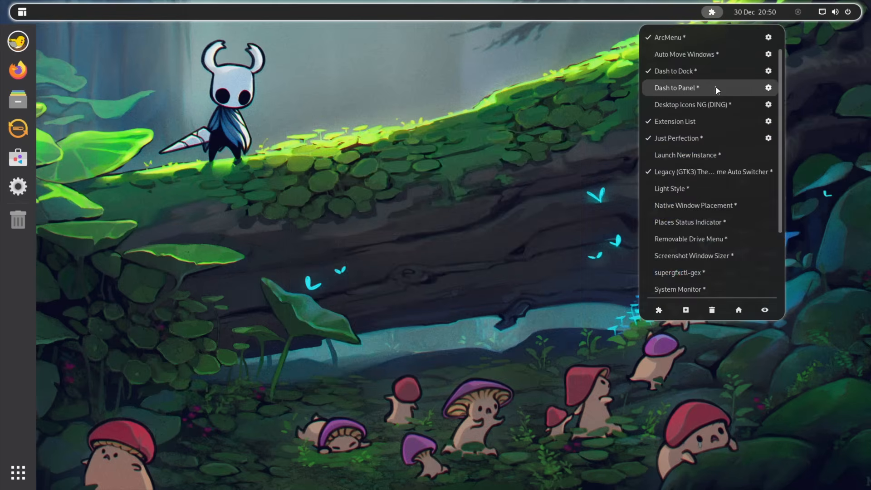
click(768, 71)
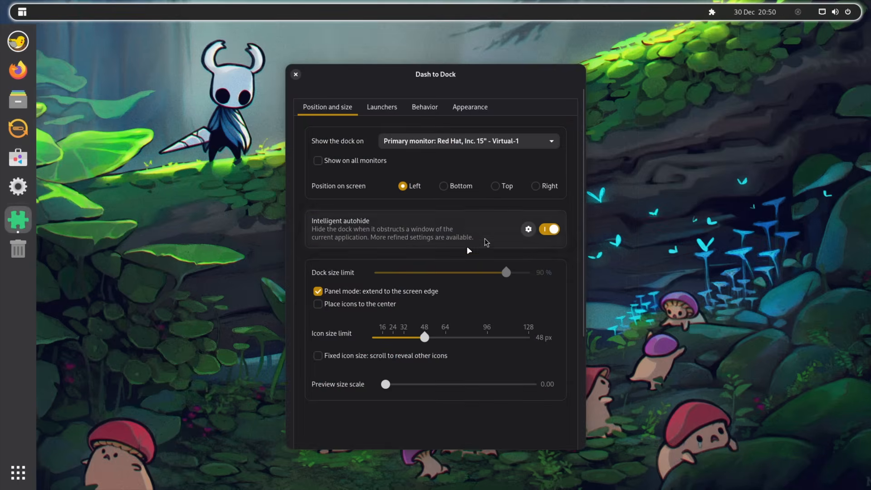
click(317, 291)
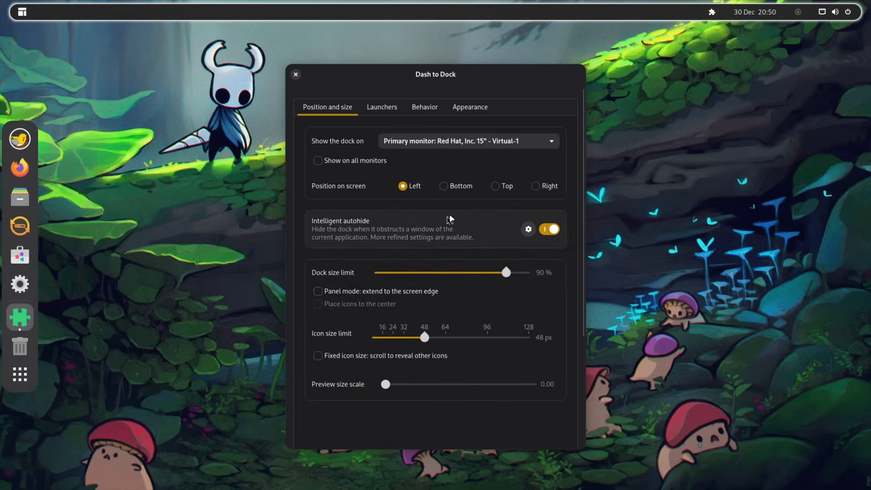
click(444, 186)
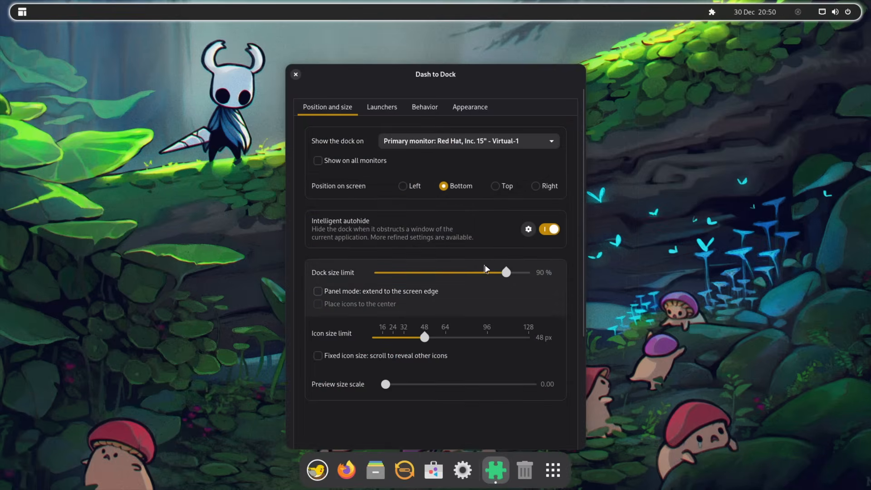
drag(424, 337, 402, 349)
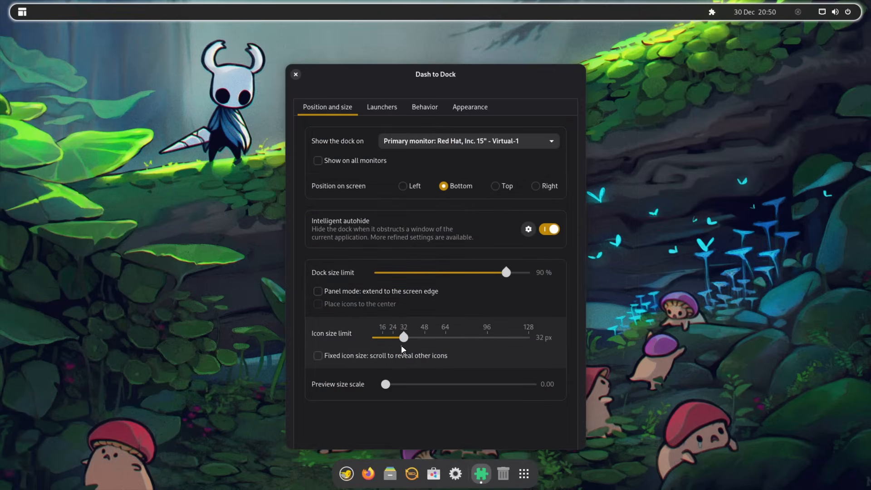
Check the top bar's extension list, and set the Dash to Dock icon size limit to 40 px
click(712, 12)
scroll(680, 108, up, 1)
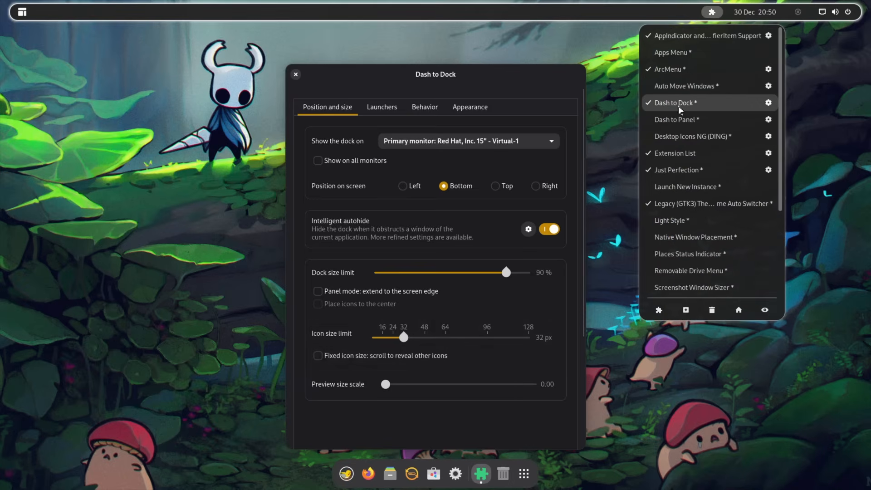
scroll(682, 111, down, 3)
scroll(676, 222, up, 3)
click(623, 283)
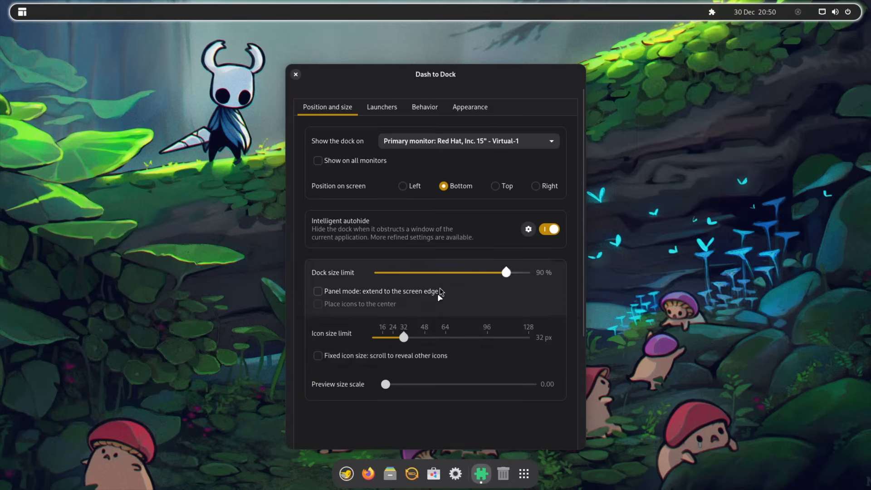
drag(410, 340, 415, 340)
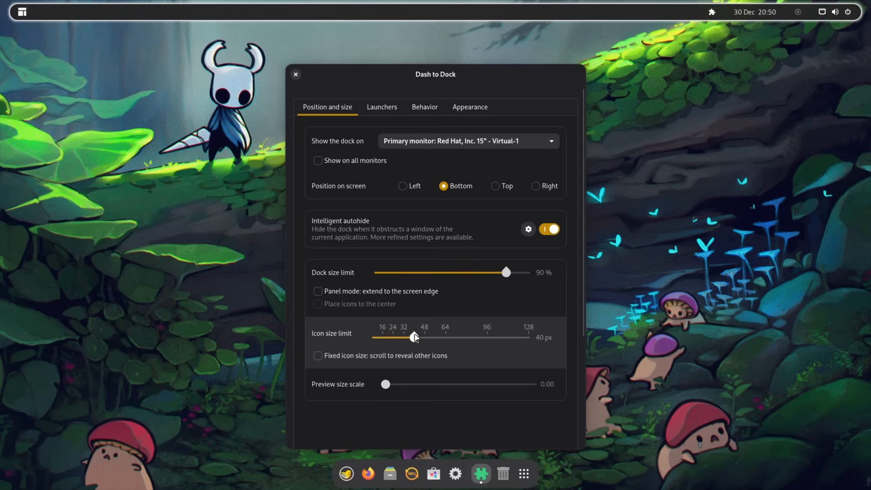
Check Dash to Dock's launcher and behavior settings, and enable Shrink the dash in its appearance settings
click(382, 107)
click(425, 107)
click(471, 107)
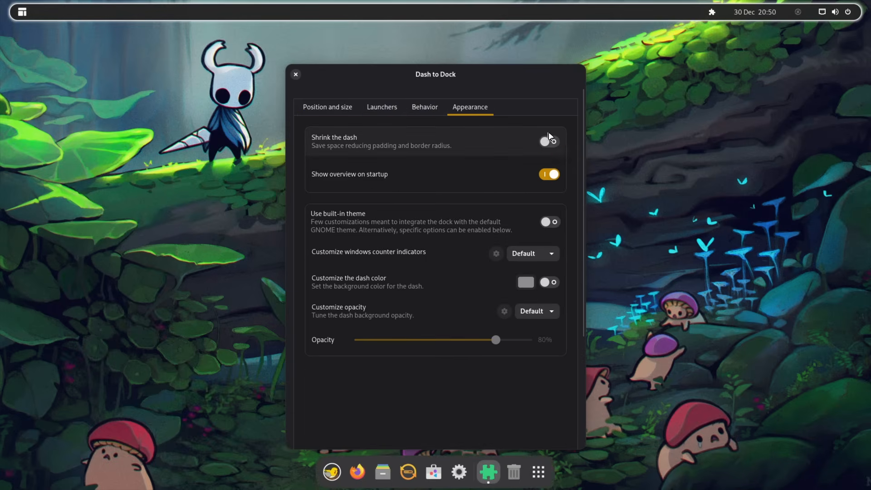
click(406, 136)
Move the dock's Show Applications icon to the beginning, turn that icon off, and close the Dash to Dock settings
click(382, 107)
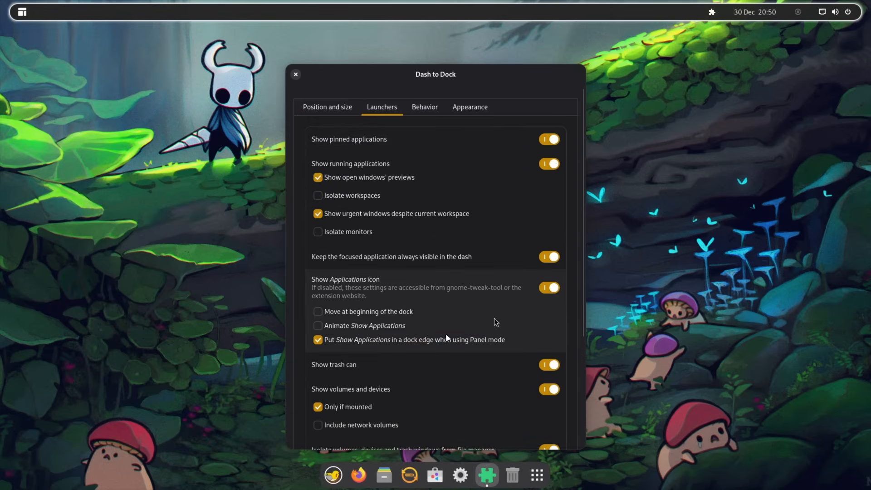
click(318, 312)
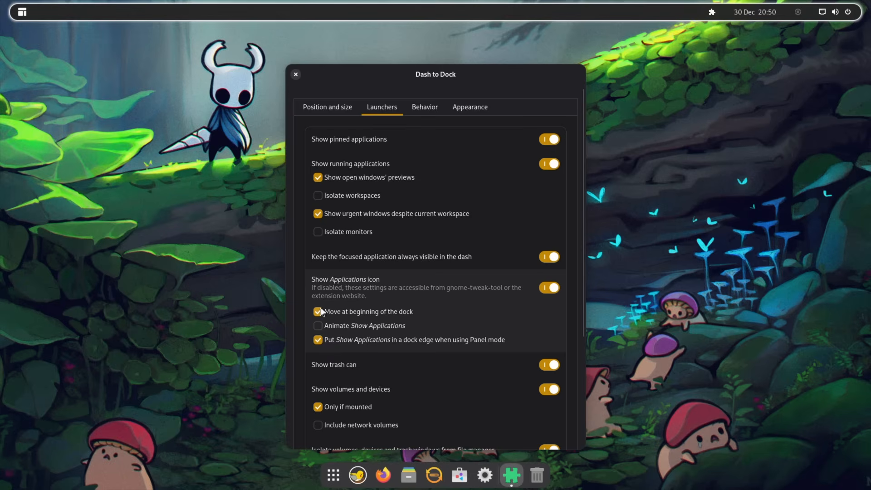
click(551, 289)
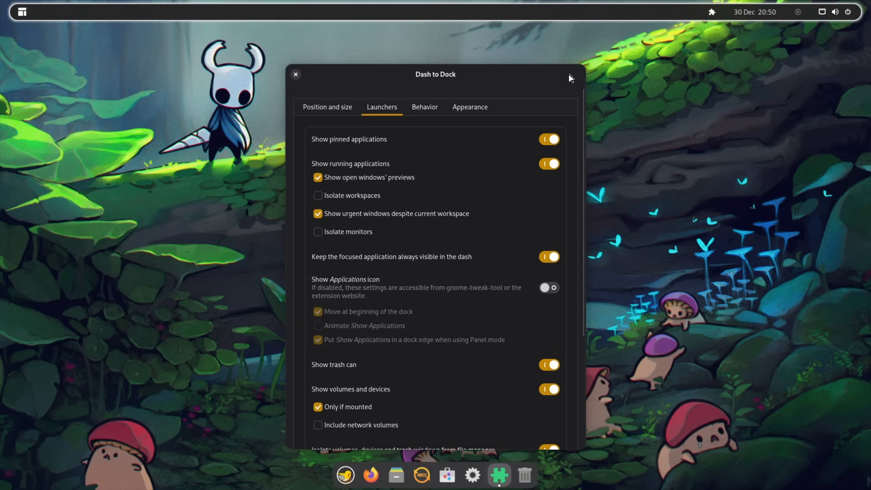
key(Escape)
Open Extension Manager, search online for "blur", install Blur my Shell, and close the window
key(super)
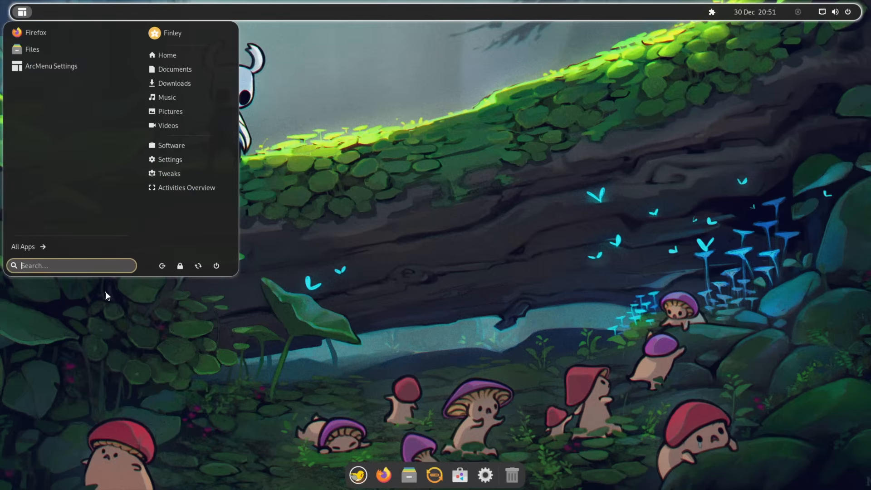
text(ext)
key(Return)
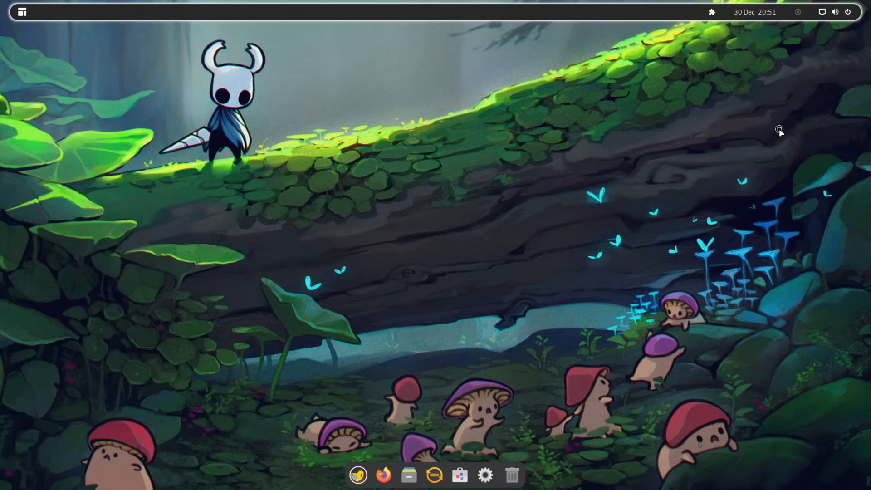
click(454, 131)
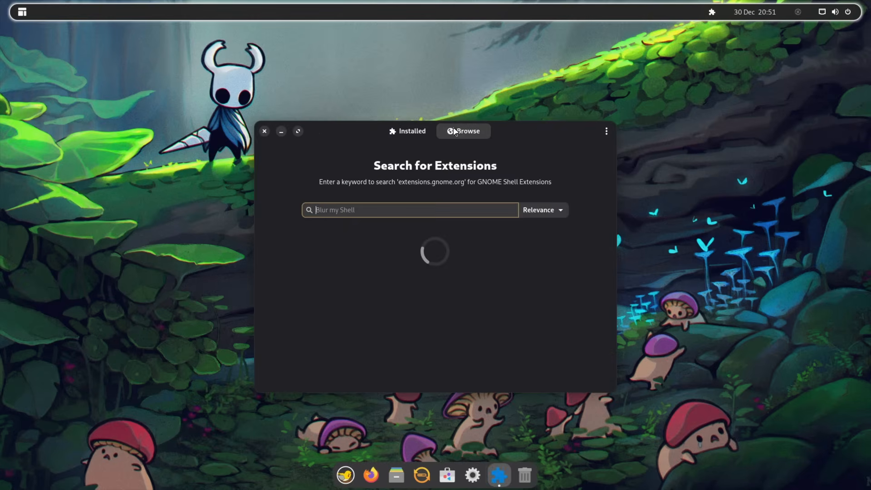
text(blur)
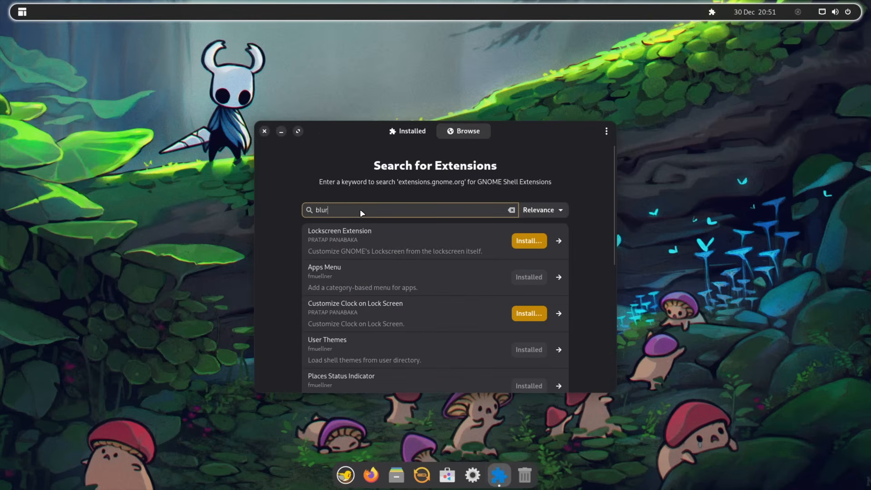
click(529, 289)
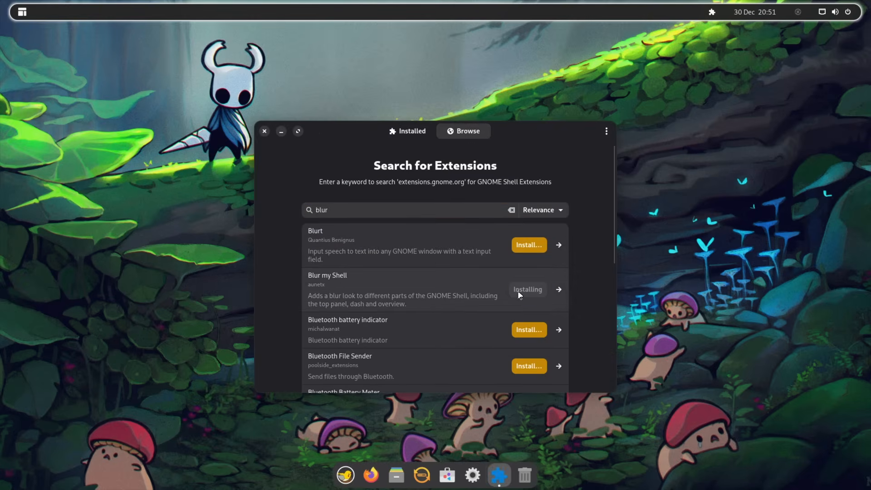
click(502, 277)
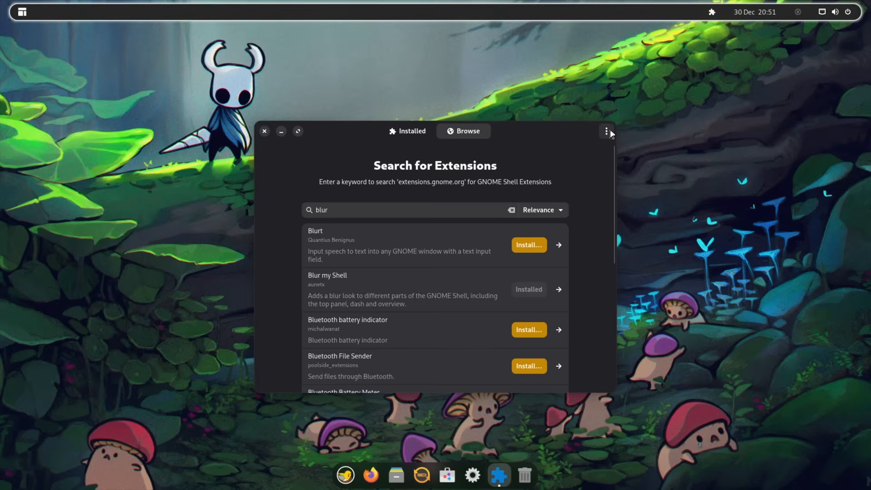
click(264, 131)
Turn off the Ubuntu AppIndicators extension in the top bar's extension list
click(712, 12)
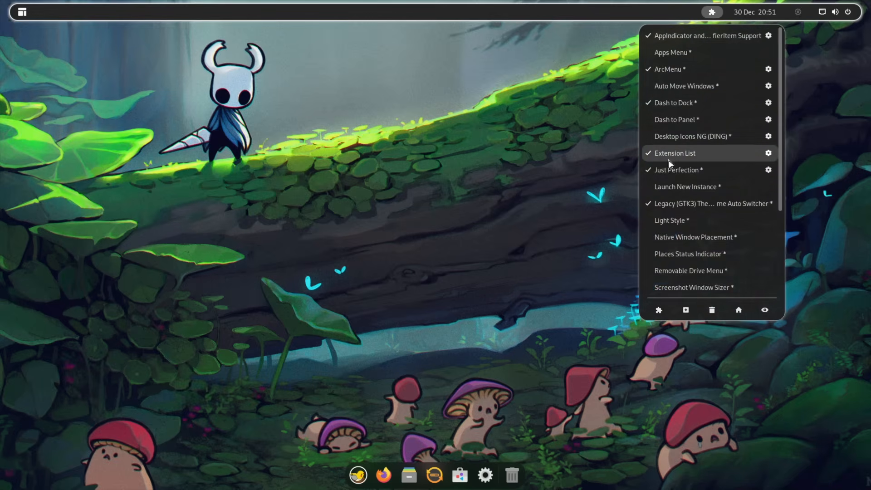
scroll(694, 214, down, 4)
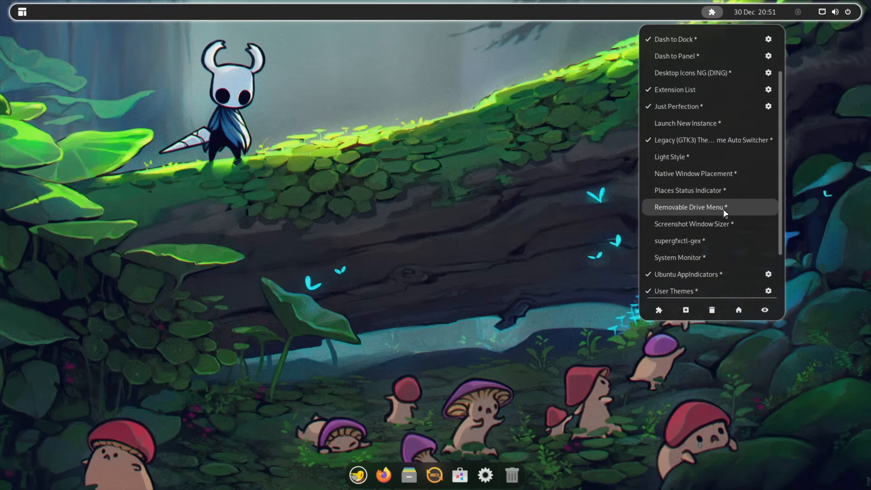
scroll(708, 227, down, 1)
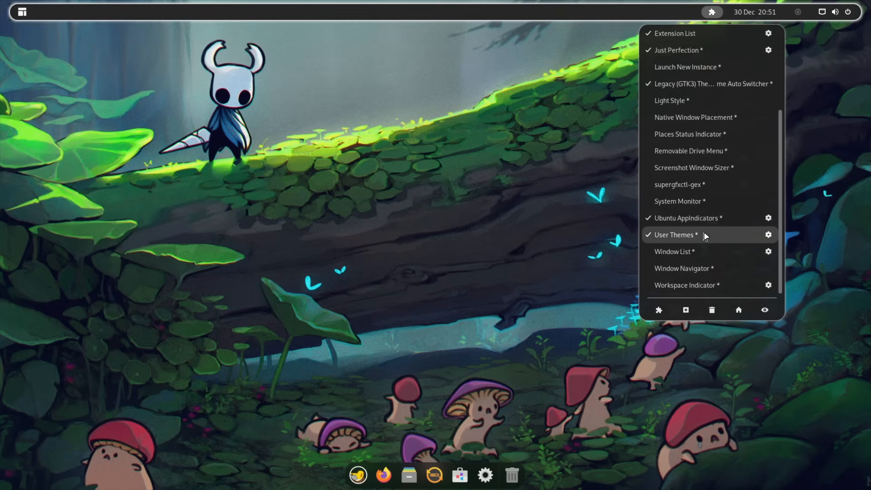
click(707, 220)
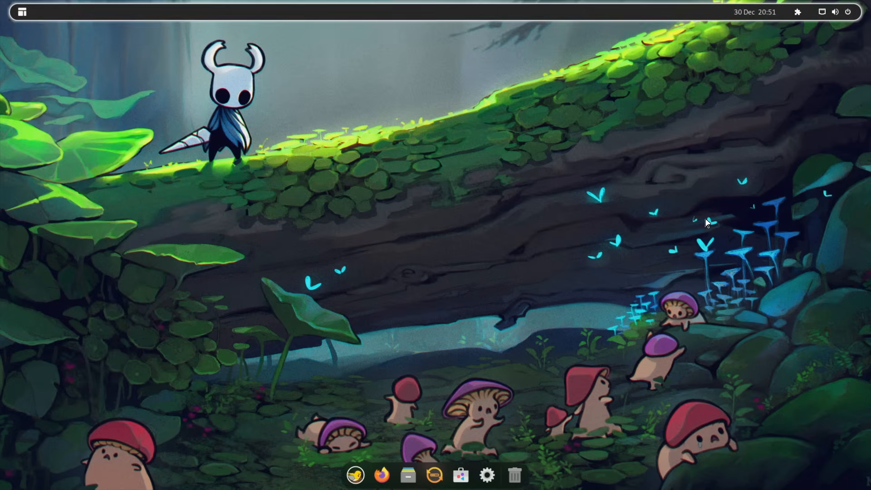
Try switching Ubuntu AppIndicators back on in the extension list, and turn it off again
click(798, 12)
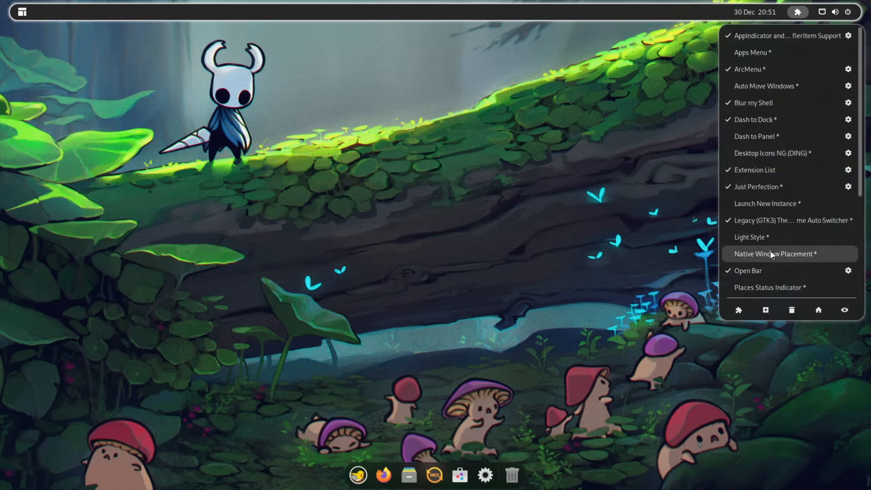
scroll(770, 254, down, 6)
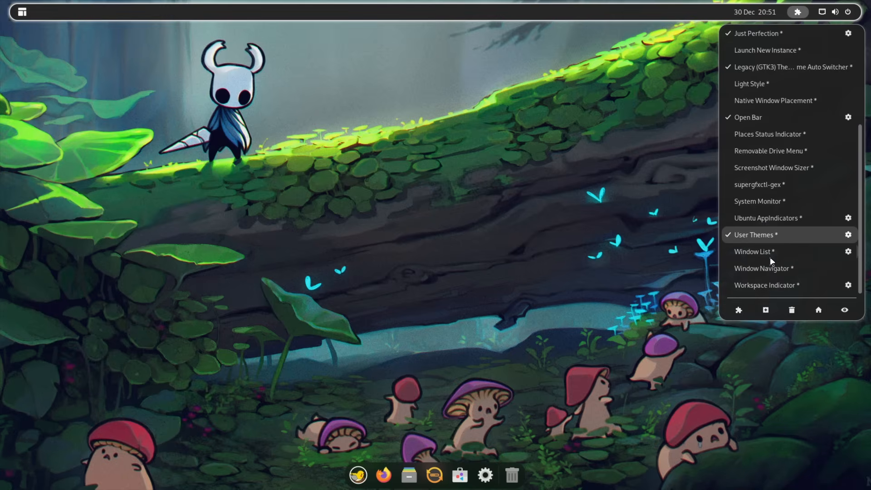
click(772, 208)
click(798, 12)
click(782, 221)
Try out the Workspace Indicator extension from the extension list, and disable it again
click(797, 12)
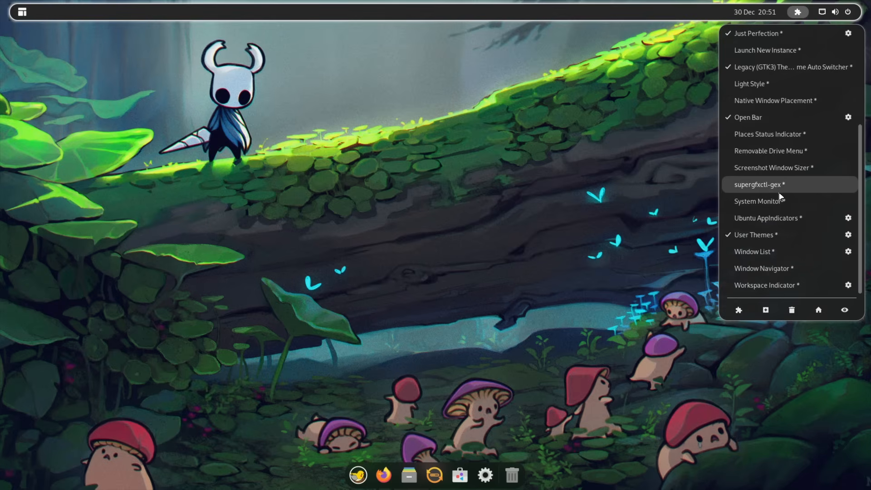
scroll(780, 196, up, 5)
scroll(812, 173, down, 5)
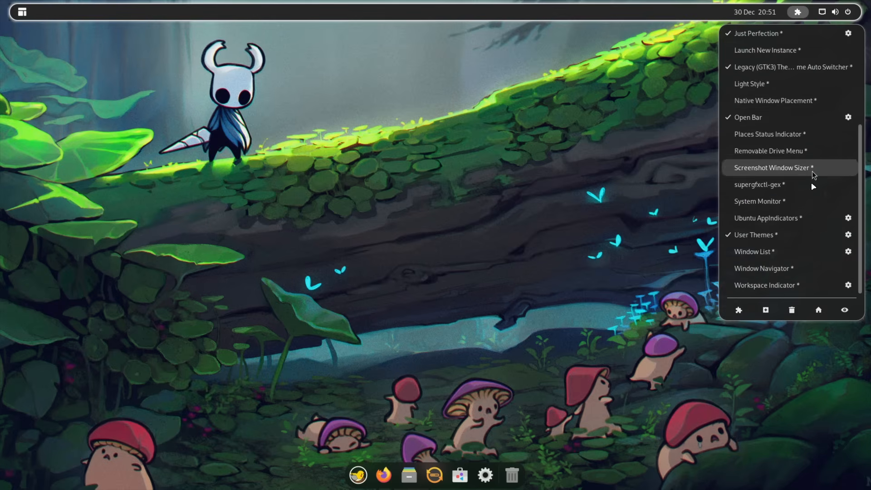
click(785, 286)
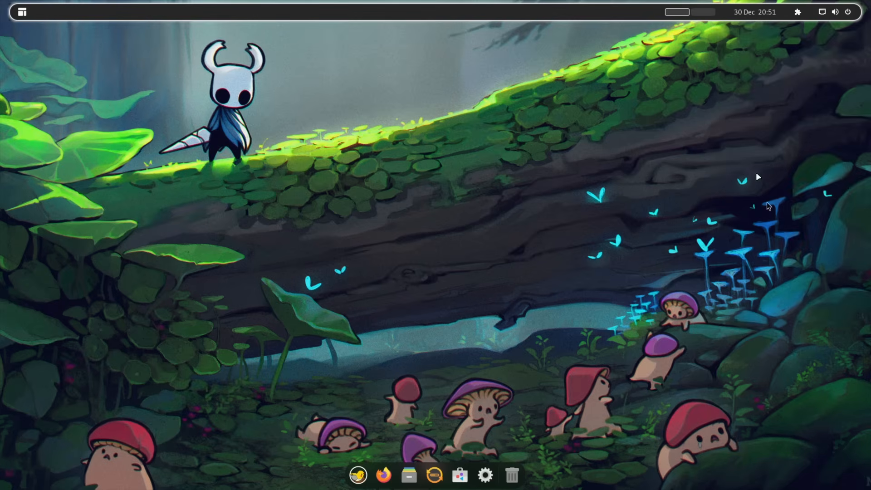
click(797, 11)
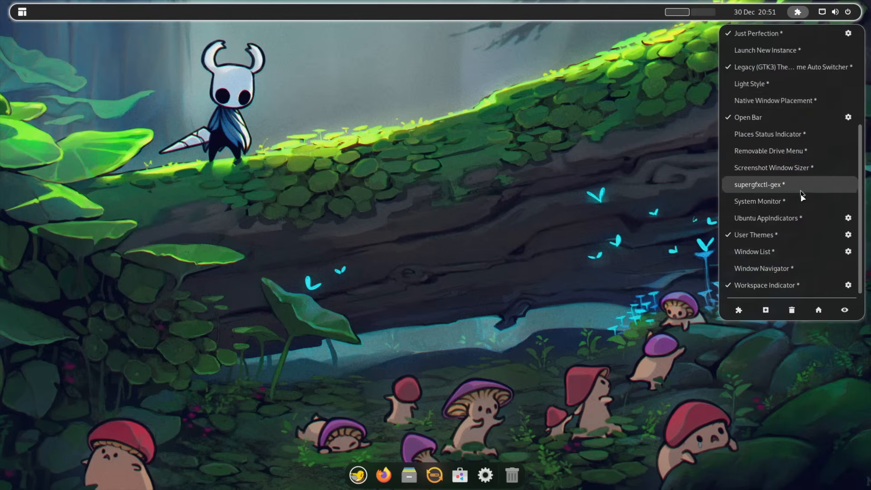
scroll(801, 196, up, 5)
scroll(797, 245, down, 4)
scroll(795, 254, down, 2)
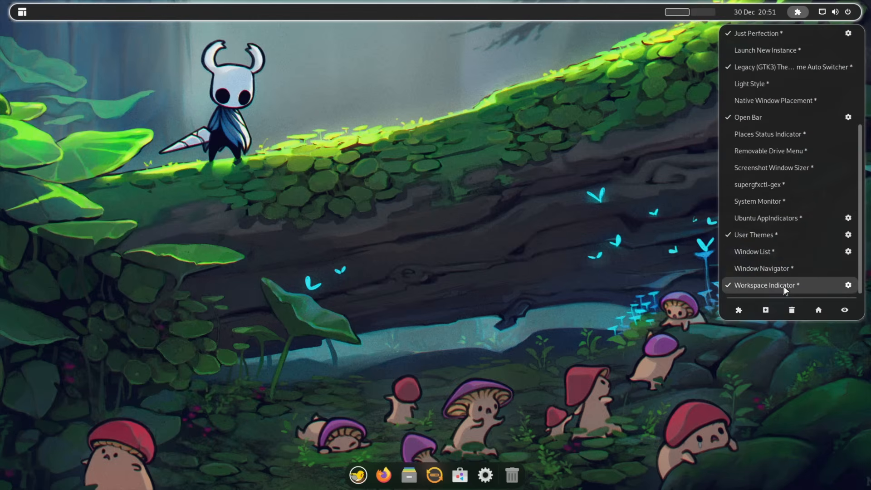
click(784, 287)
Open the Blur my Shell settings and set the Default rounded pipeline's Native gaussian blur to radius 40 and brightness 0.80
click(798, 12)
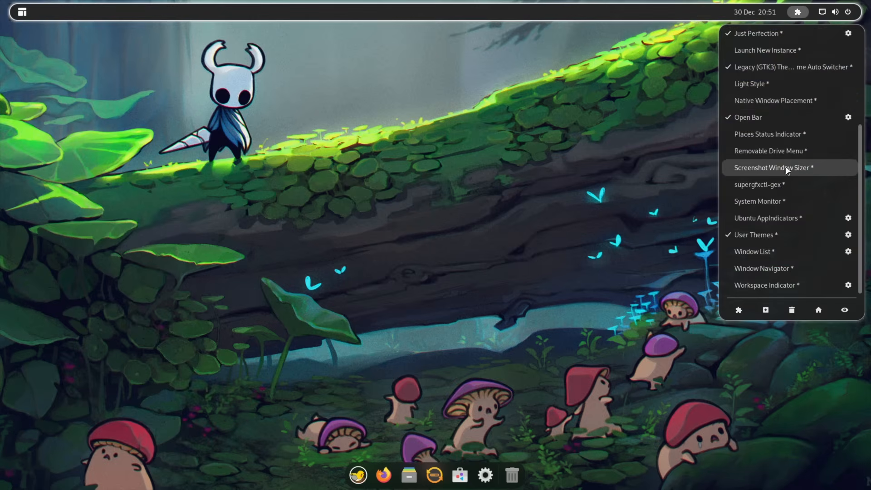
scroll(785, 168, up, 5)
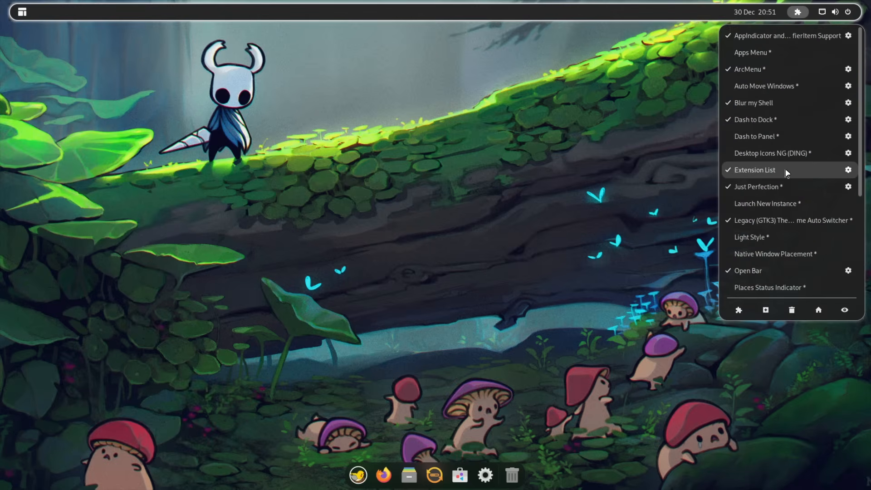
click(849, 102)
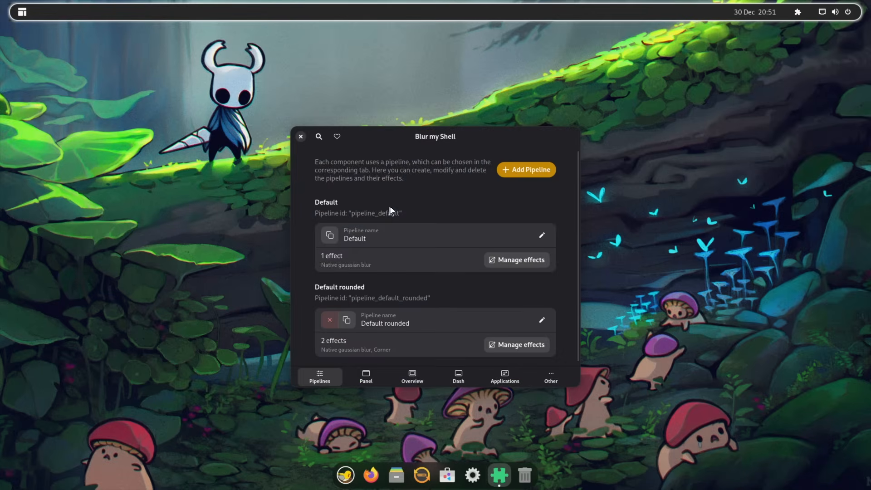
click(517, 345)
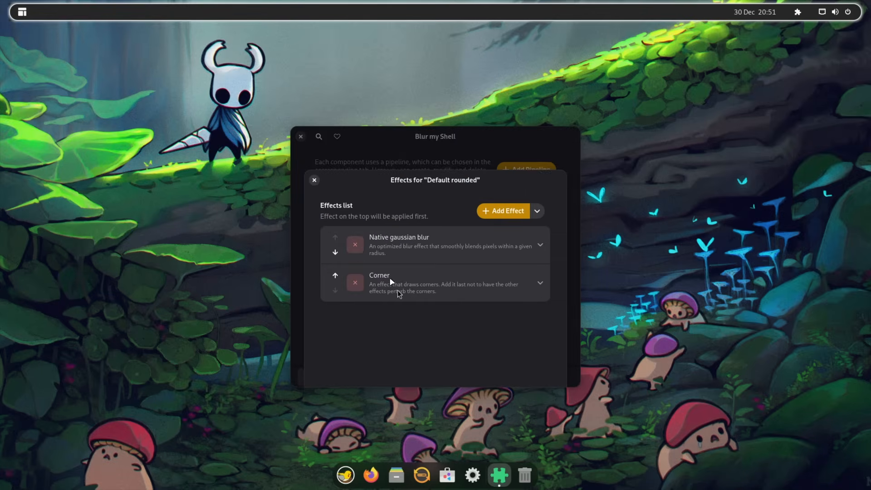
click(381, 249)
drag(462, 277, 473, 278)
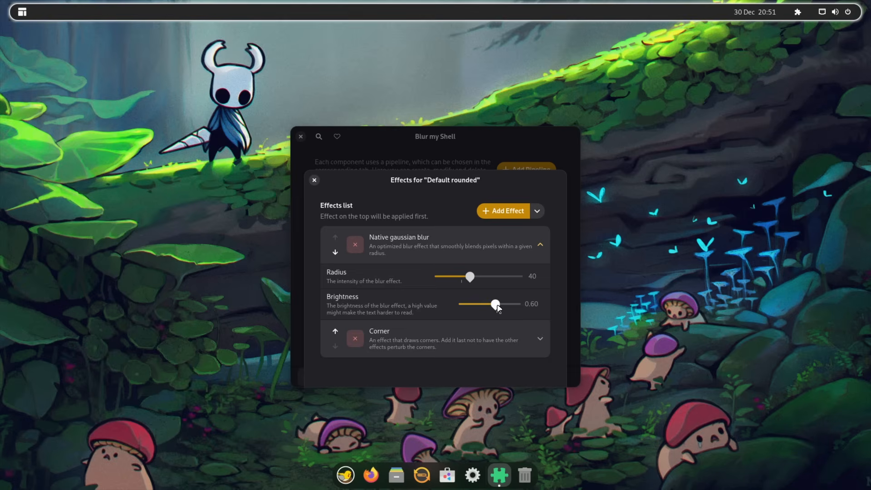
mouse_move(498, 305)
mouse_down()
mouse_move(525, 304)
mouse_move(509, 309)
mouse_up()
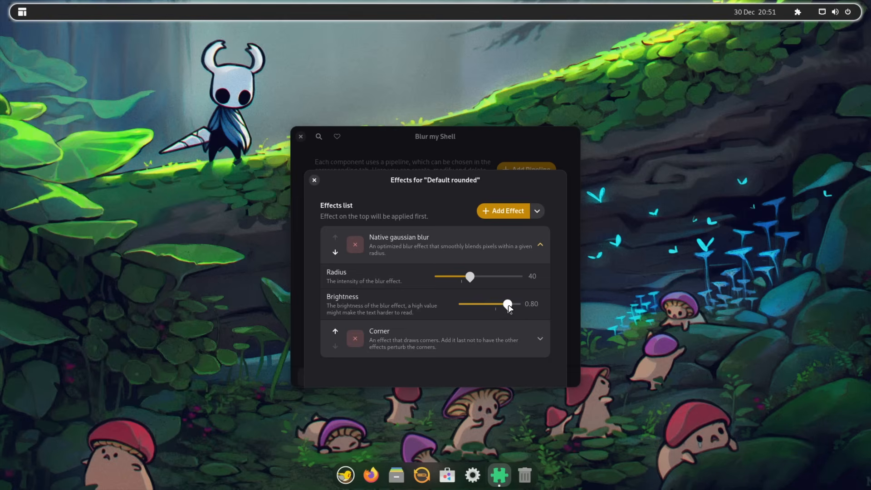
Increase the Corner effect's radius in the Default rounded pipeline, and close its effects list
click(389, 333)
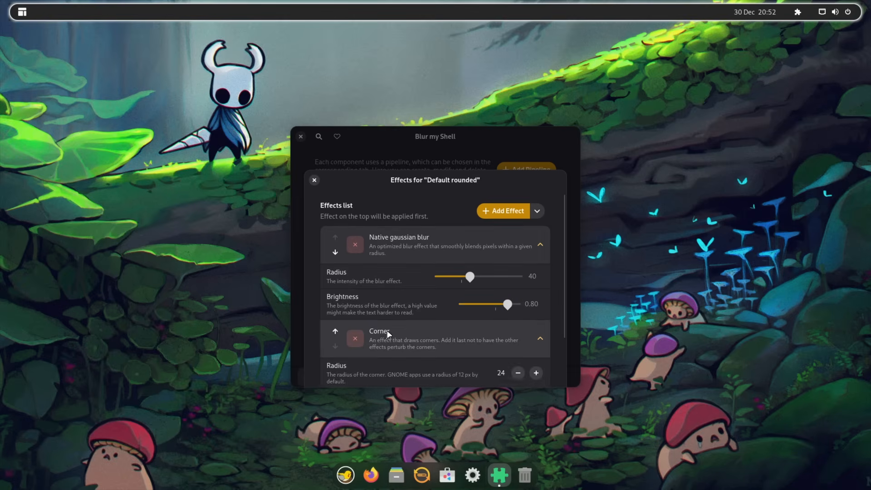
click(538, 374)
click(453, 153)
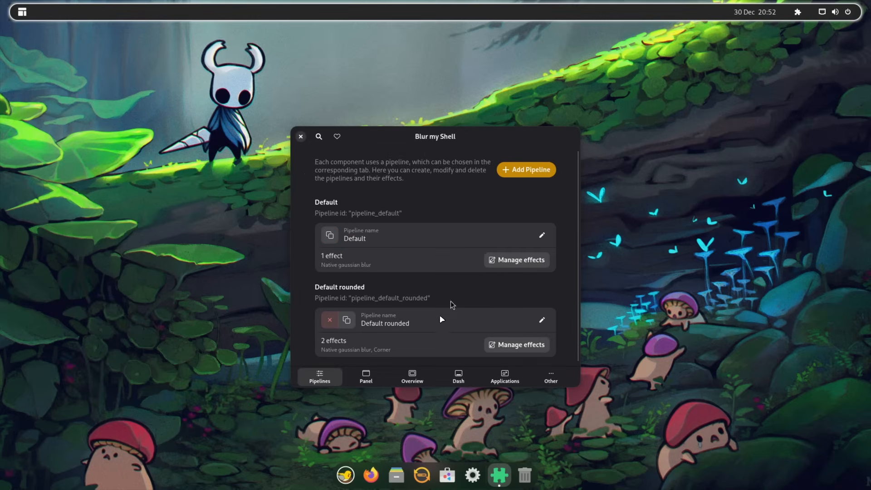
Lower the Default pipeline's Native gaussian blur radius to the minimum, raise its brightness to the maximum, and close its effects list
click(393, 258)
click(406, 243)
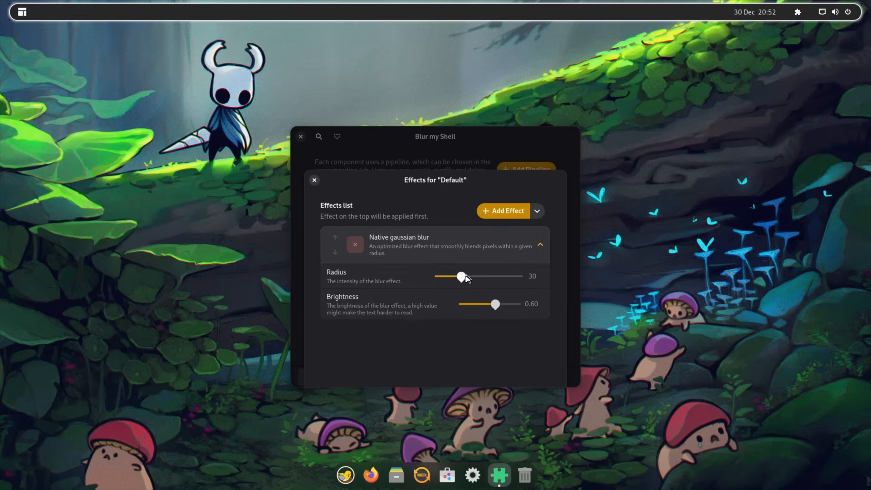
drag(465, 275, 411, 296)
drag(496, 304, 381, 330)
drag(459, 307, 664, 298)
click(460, 153)
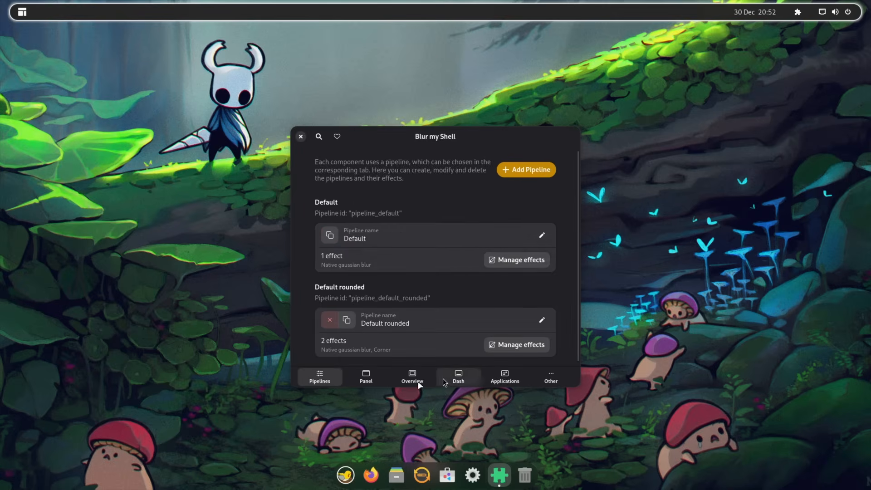
Enable Applications blur, turn off Opaque focused window, and turn on Enable all by default
click(535, 375)
click(503, 378)
click(472, 380)
click(499, 377)
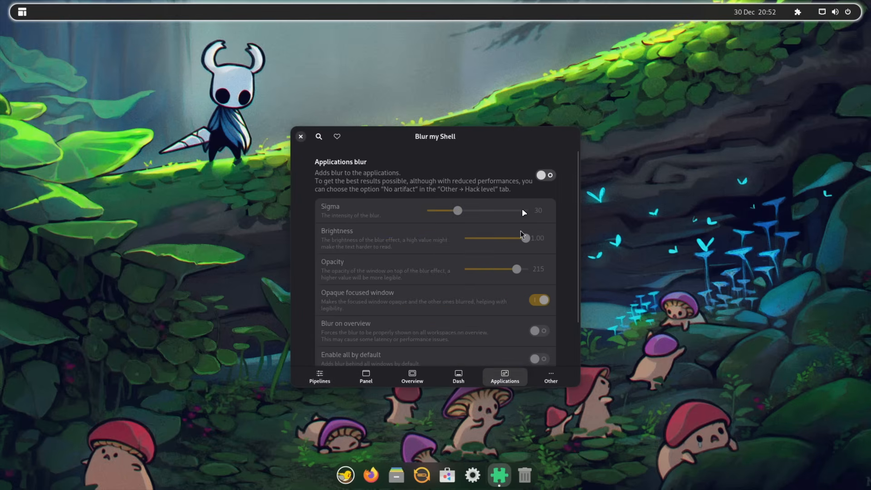
click(545, 175)
click(539, 300)
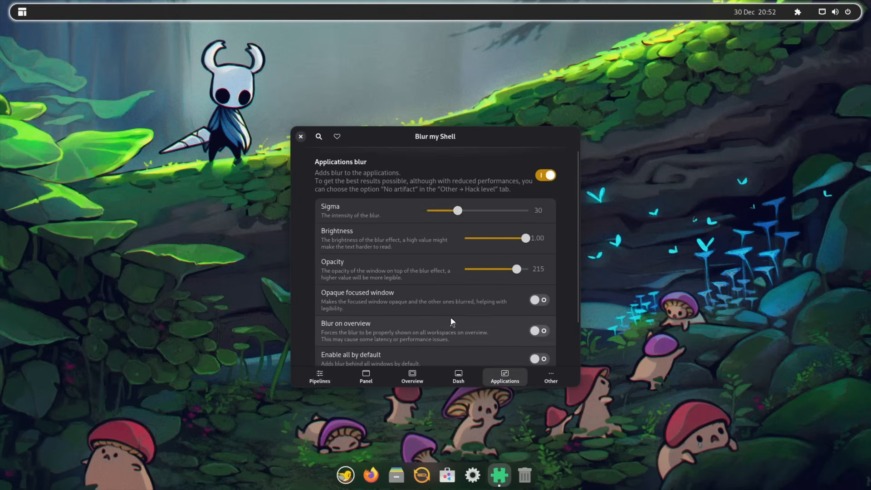
scroll(451, 317, down, 2)
click(540, 308)
scroll(383, 310, down, 2)
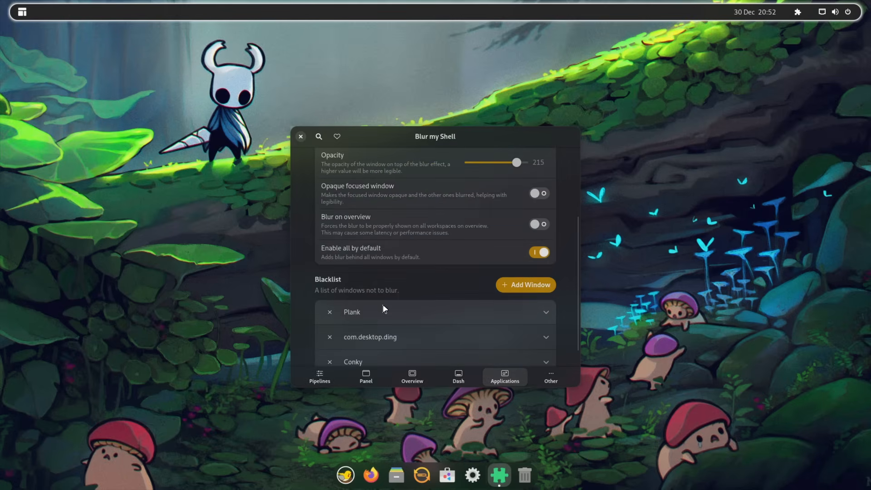
Set the application blur's Sigma to 40 and its Opacity to 226
scroll(384, 310, up, 4)
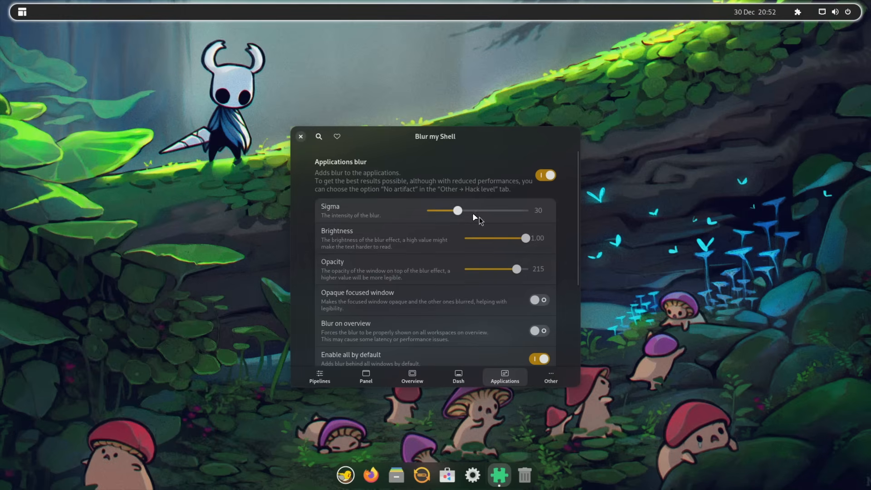
drag(460, 211, 468, 211)
drag(517, 269, 516, 271)
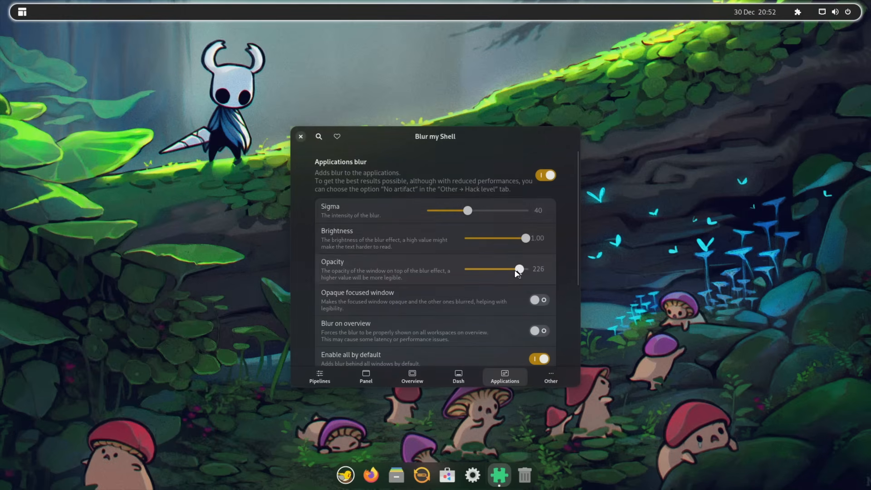
Move the Blur my Shell window aside, try adding that window itself to the Blacklist, and remove the entry again
scroll(328, 308, down, 5)
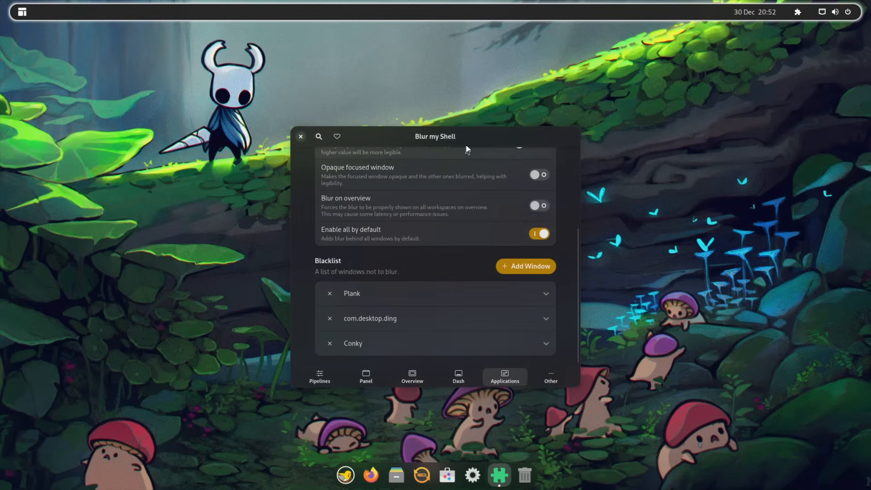
drag(467, 146, 264, 107)
click(324, 227)
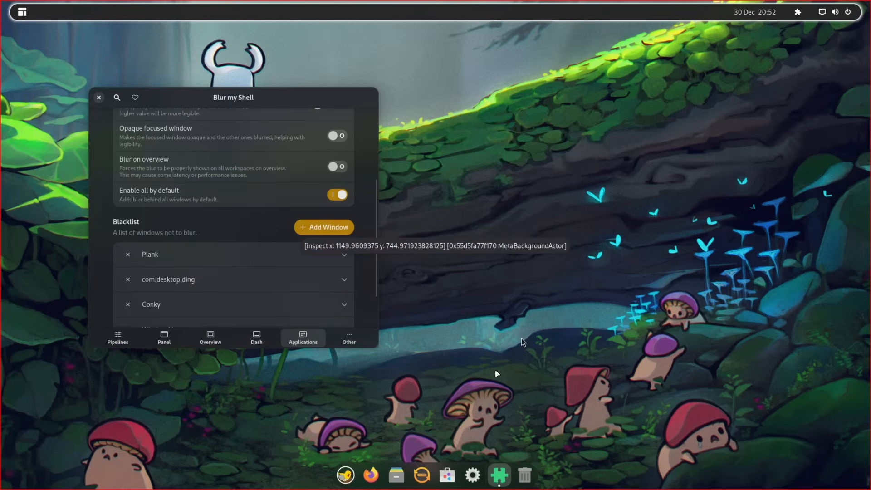
click(327, 218)
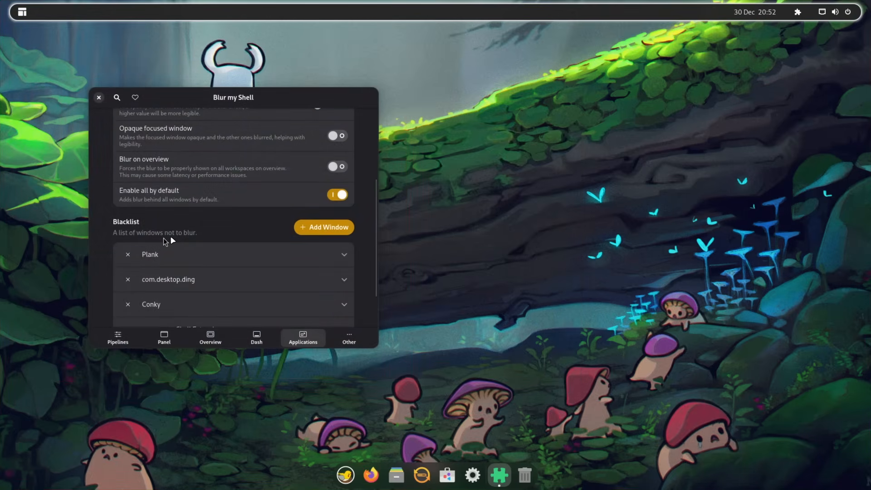
scroll(164, 239, up, 2)
scroll(133, 297, down, 4)
click(128, 279)
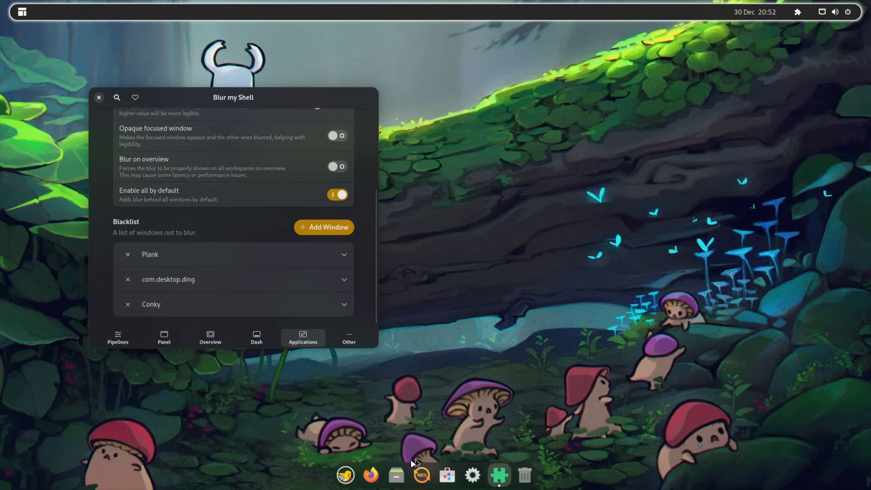
Open Files, place its window beside the Blur my Shell settings, and add it to the Blacklist
click(397, 474)
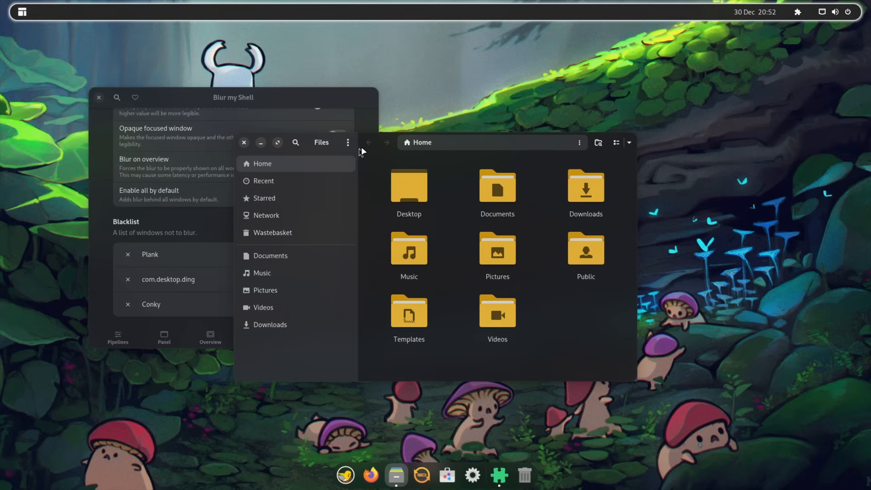
drag(362, 151, 565, 130)
click(324, 227)
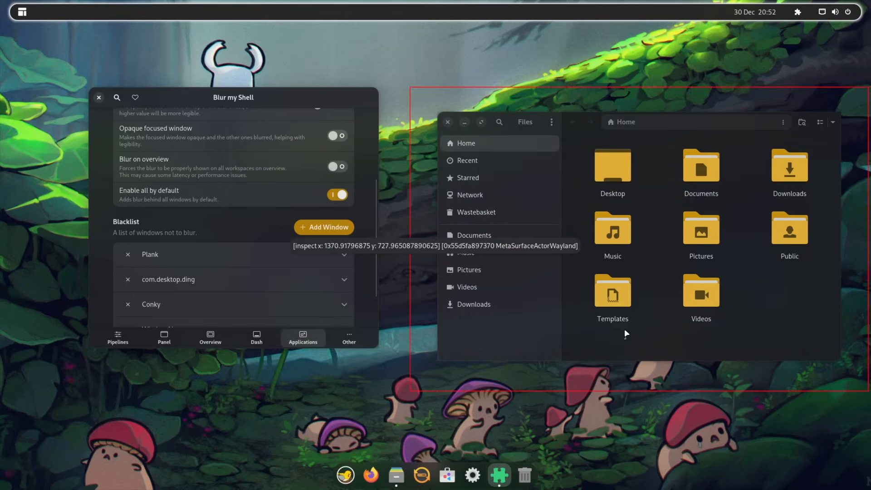
click(626, 334)
Remove the Files entry from the application blur Blacklist, and add the Files window to it again
scroll(181, 312, up, 3)
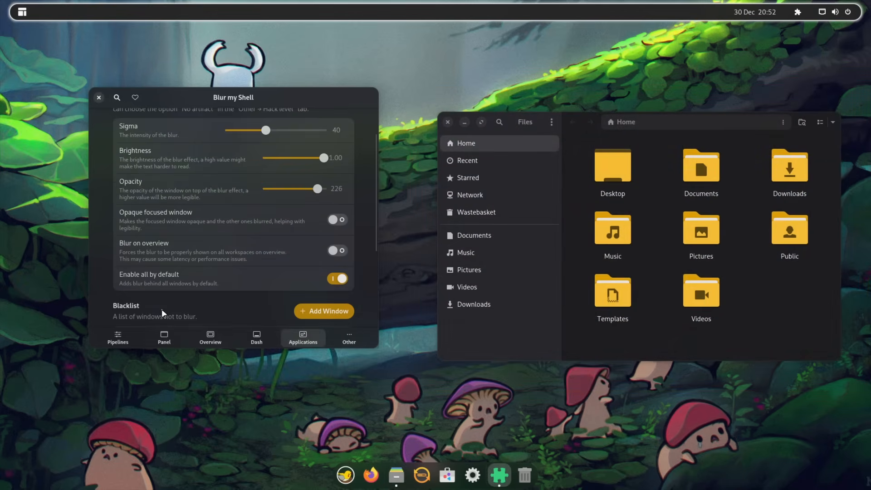
scroll(161, 313, down, 5)
scroll(139, 295, up, 2)
click(325, 227)
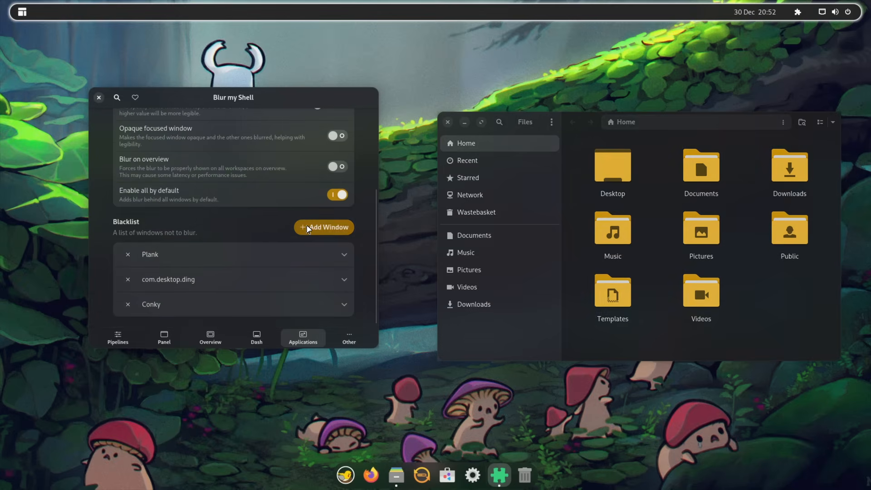
click(552, 258)
scroll(223, 285, up, 2)
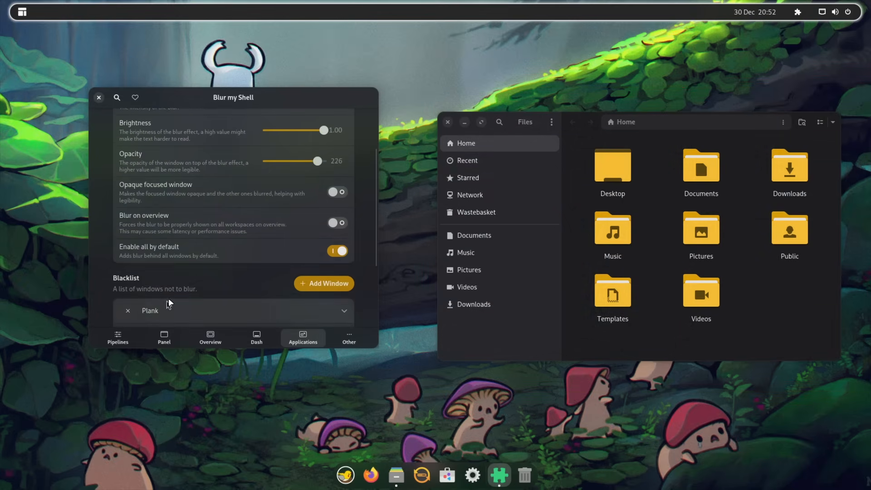
Remove the Files entry from the application blur Blacklist, and close the Blur my Shell settings and the Files window
scroll(168, 300, down, 4)
click(128, 280)
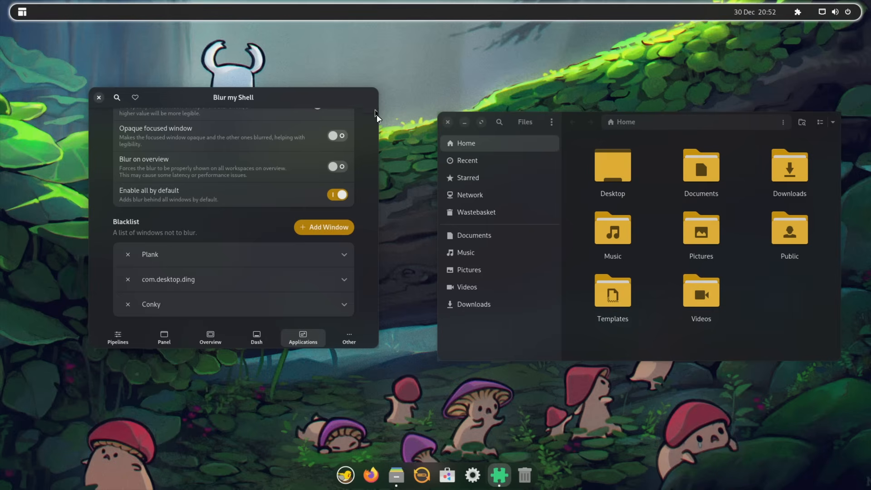
scroll(379, 116, up, 5)
click(98, 97)
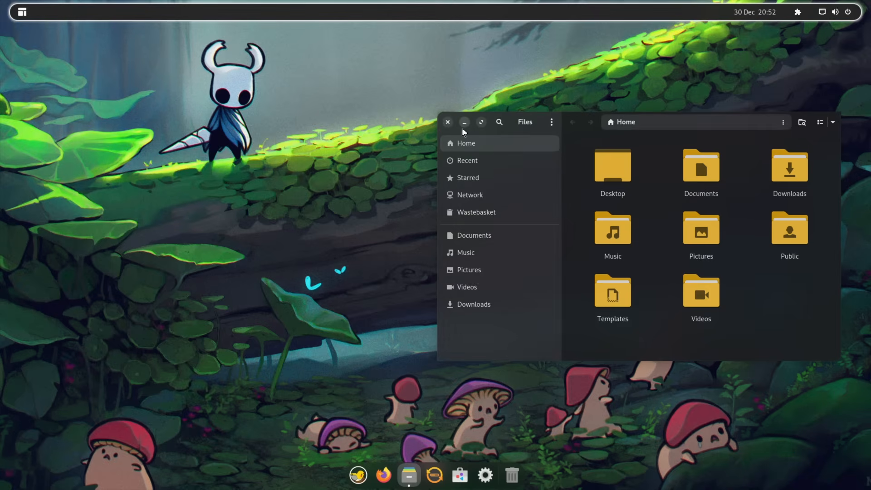
click(447, 122)
Open the ArcMenu extension settings and set the menu button's Padding to 3
click(797, 11)
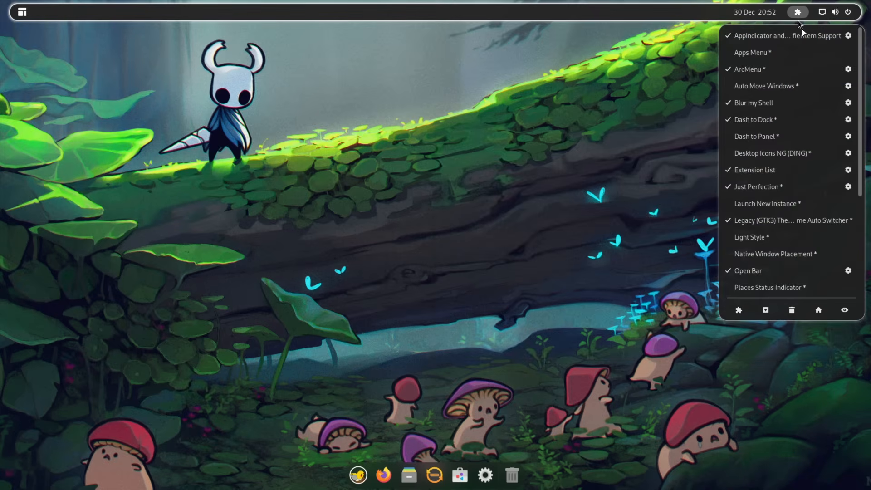
click(848, 68)
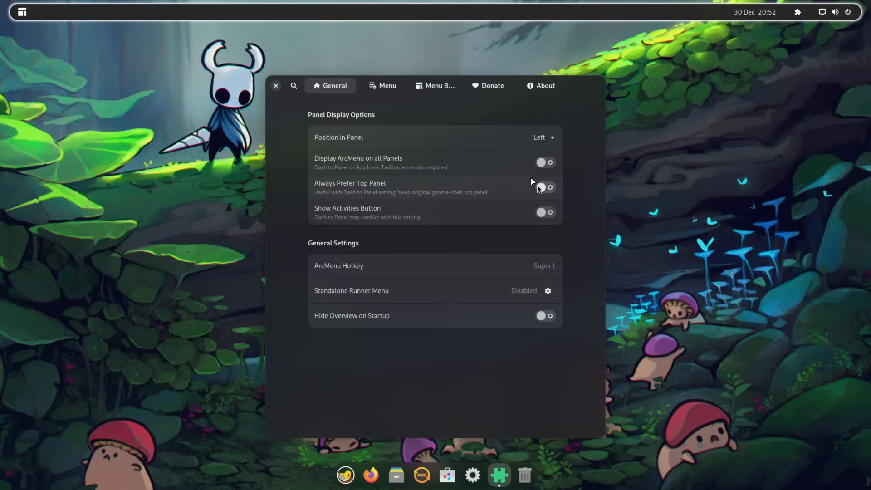
click(433, 87)
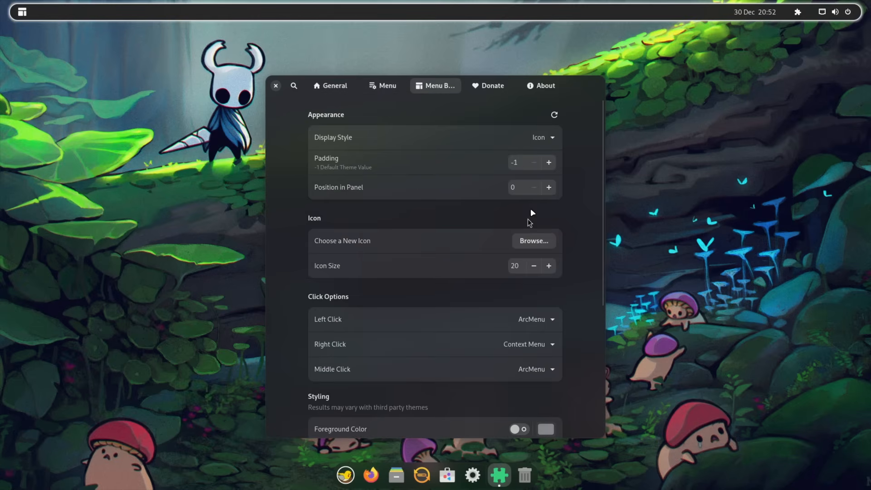
click(551, 162)
click(549, 162)
click(549, 163)
click(549, 163)
click(549, 162)
click(549, 162)
click(536, 162)
click(537, 163)
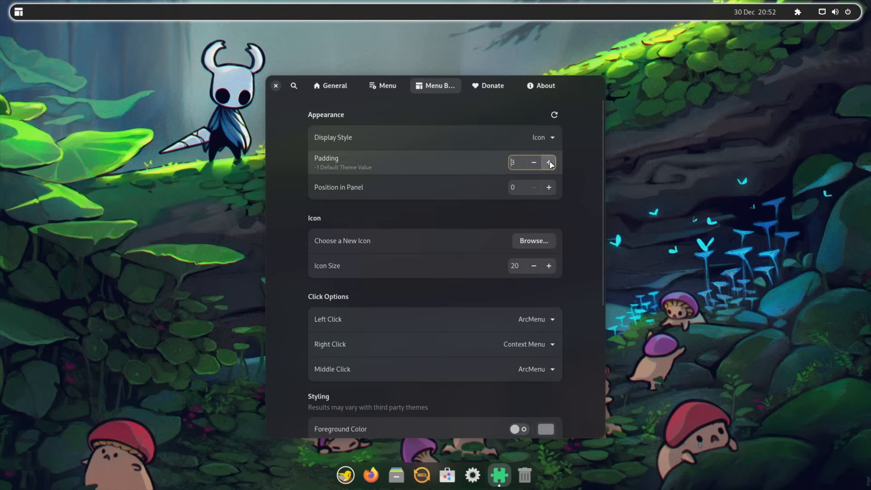
Browse the built-in and distro icons for the menu button, search the custom icons for "pika", and apply emblem-pika
click(535, 240)
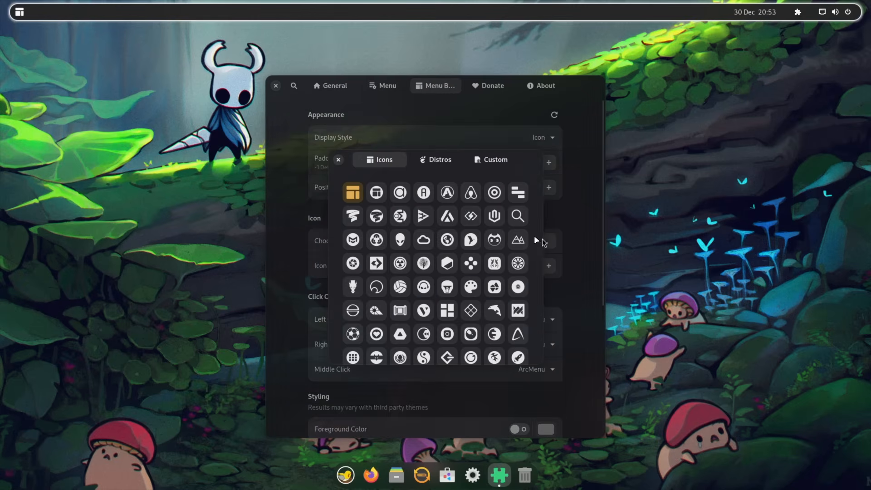
click(425, 160)
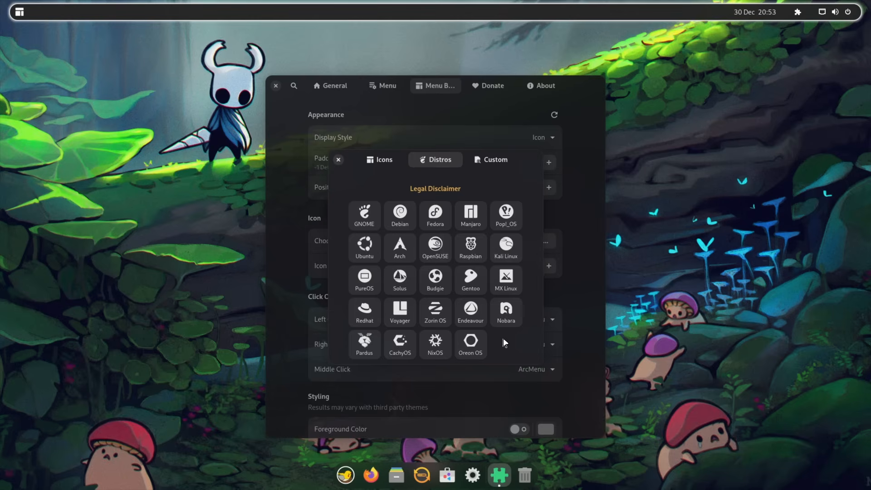
click(379, 159)
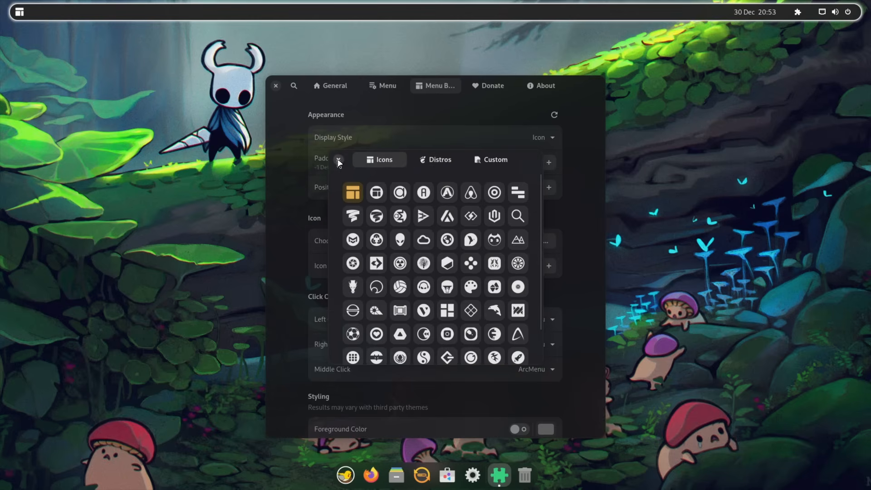
click(494, 161)
click(494, 225)
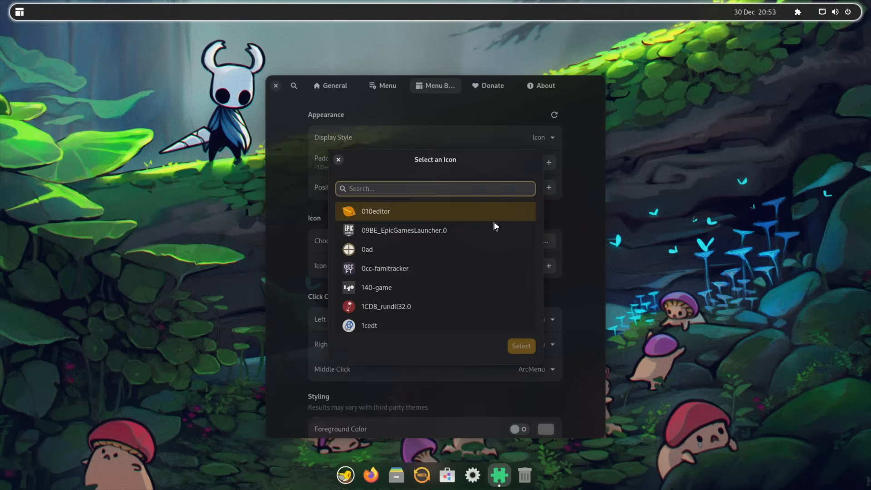
text(pika)
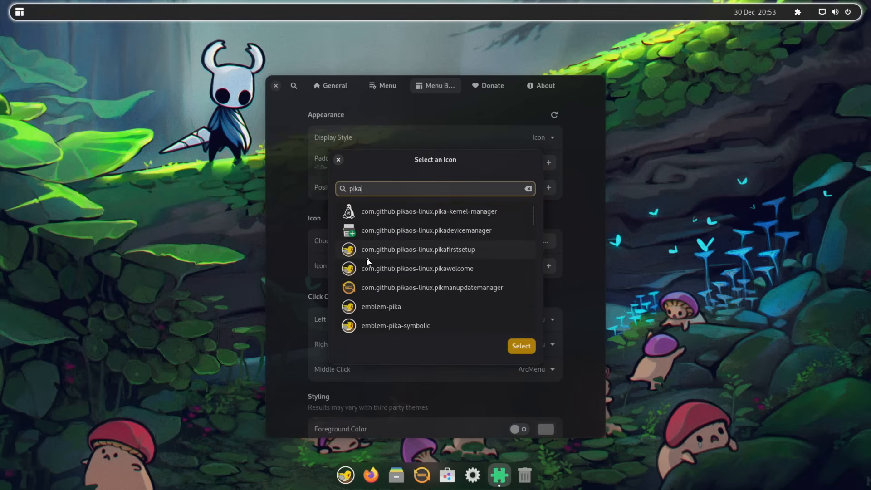
click(357, 308)
click(515, 347)
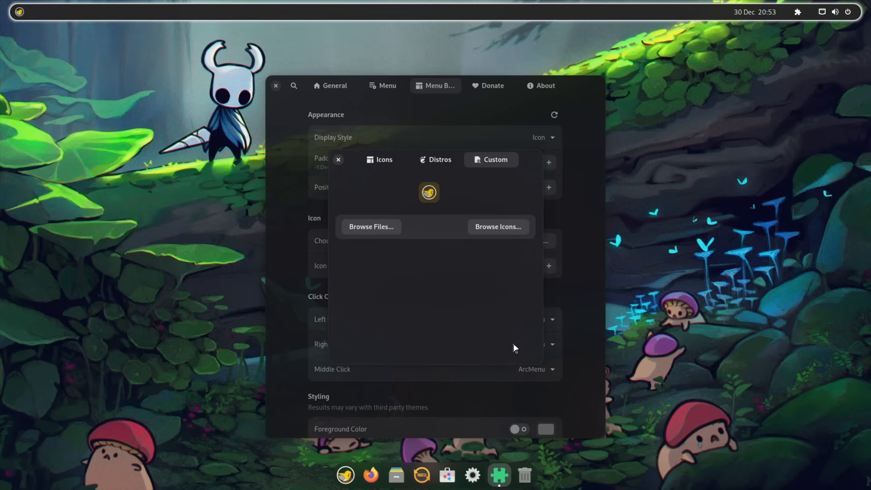
click(399, 163)
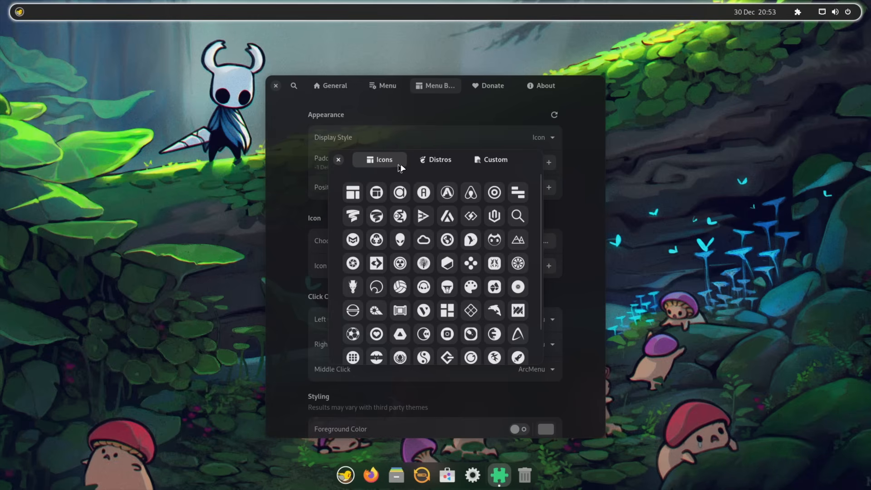
click(338, 160)
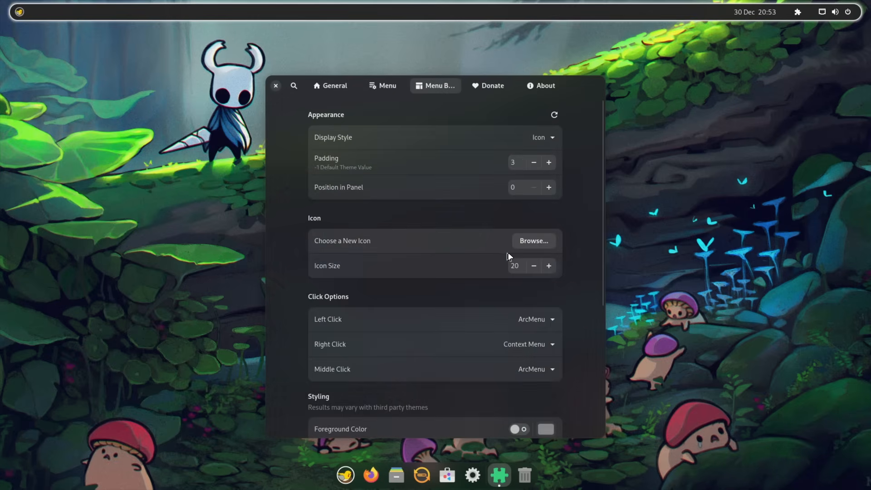
Review the menu button's Styling options and show ArcMenu's menu customization categories
scroll(401, 330, down, 5)
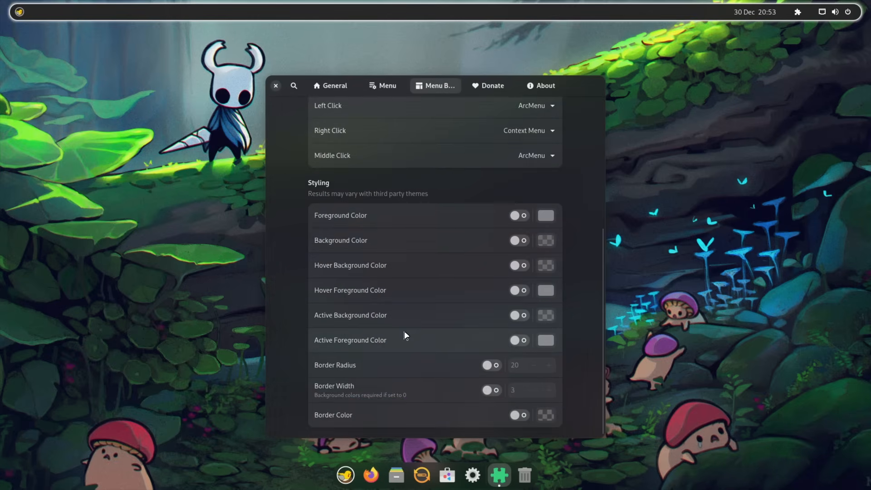
scroll(404, 330, up, 4)
scroll(404, 331, up, 2)
click(398, 87)
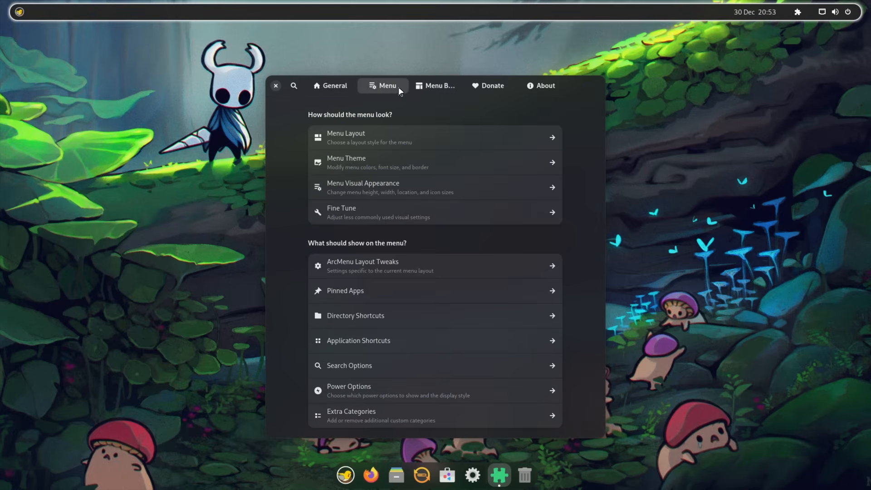
Check the system's Displays settings, view the ArcMenu Menu Layout choices, and close the ArcMenu settings
right_click(707, 221)
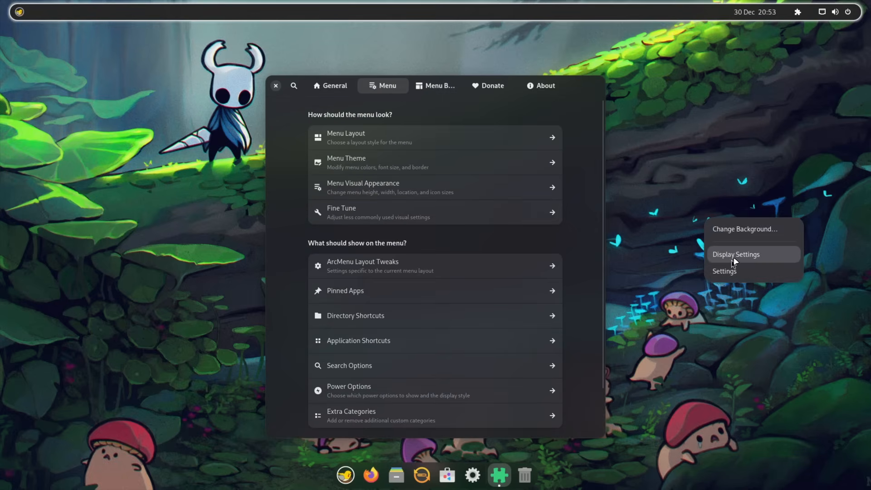
click(730, 254)
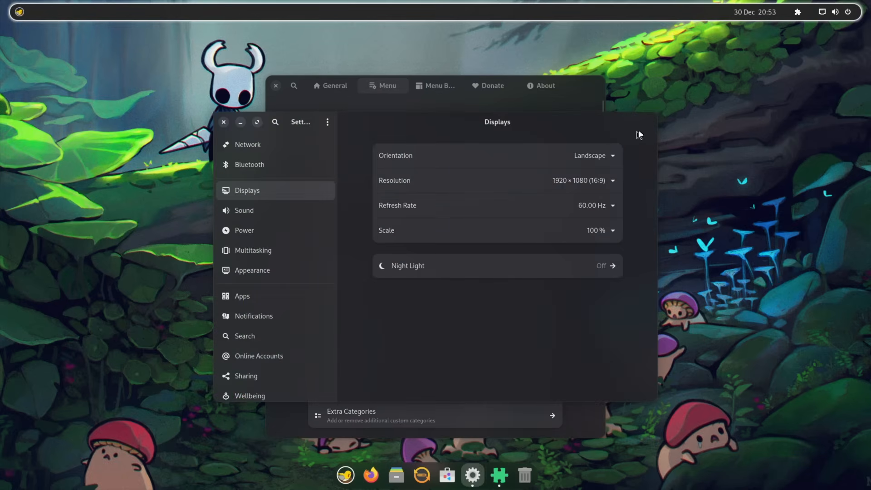
click(223, 122)
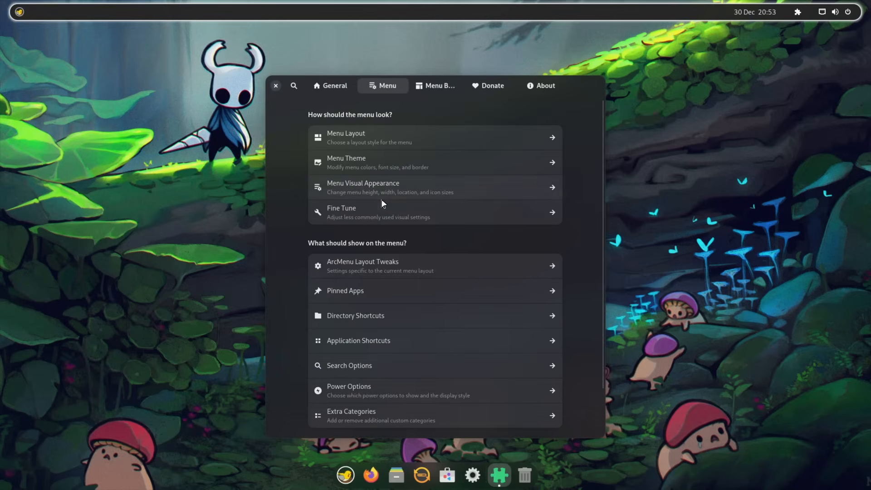
click(381, 134)
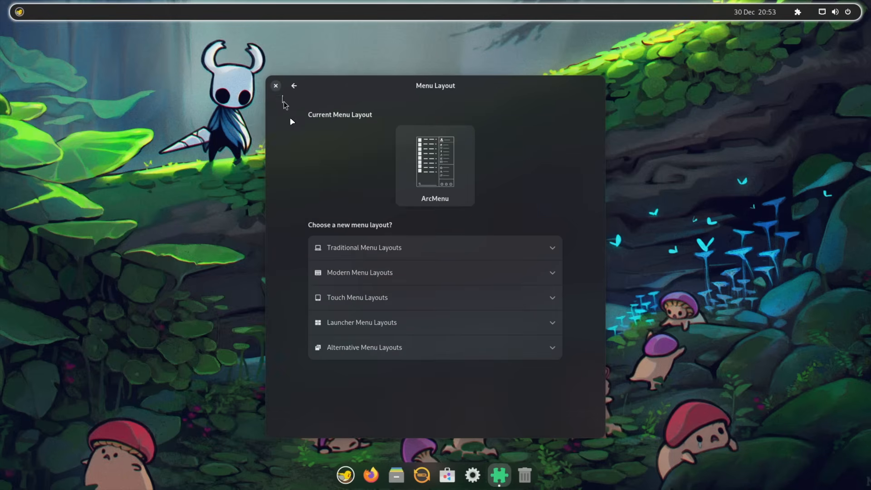
click(276, 85)
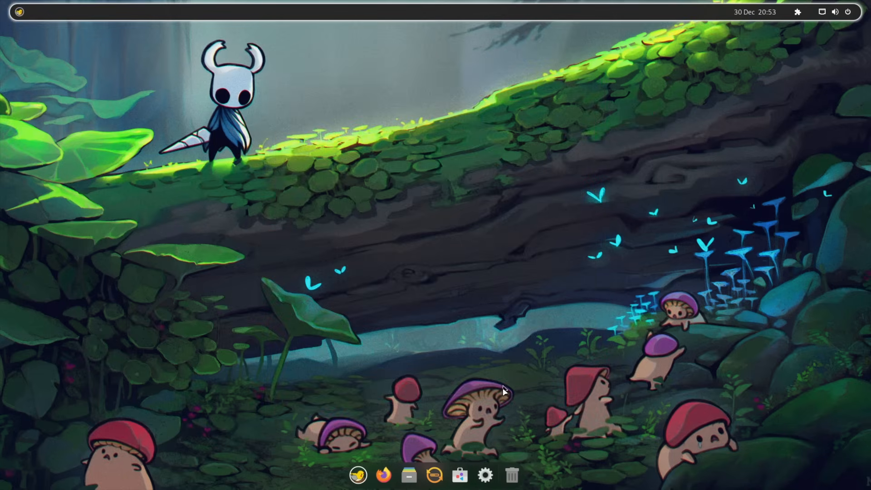
Reopen the ArcMenu settings, set the menu button's Icon Size to 25, and close the settings
click(798, 13)
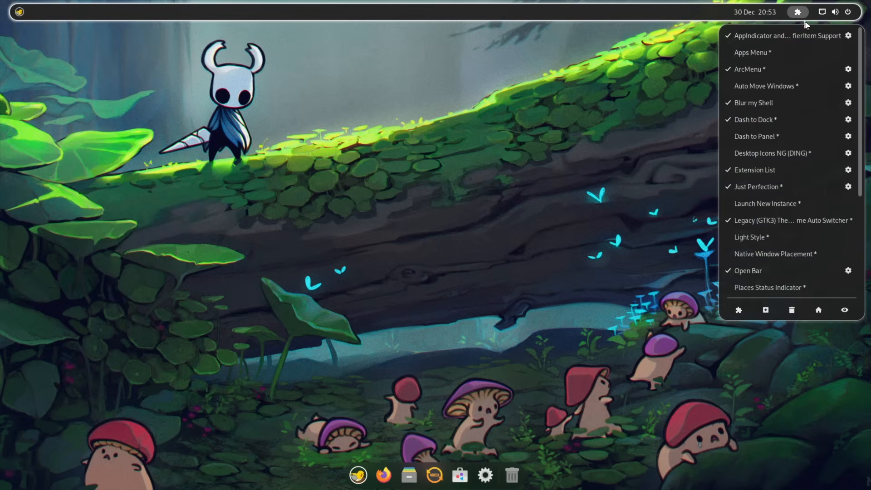
click(848, 69)
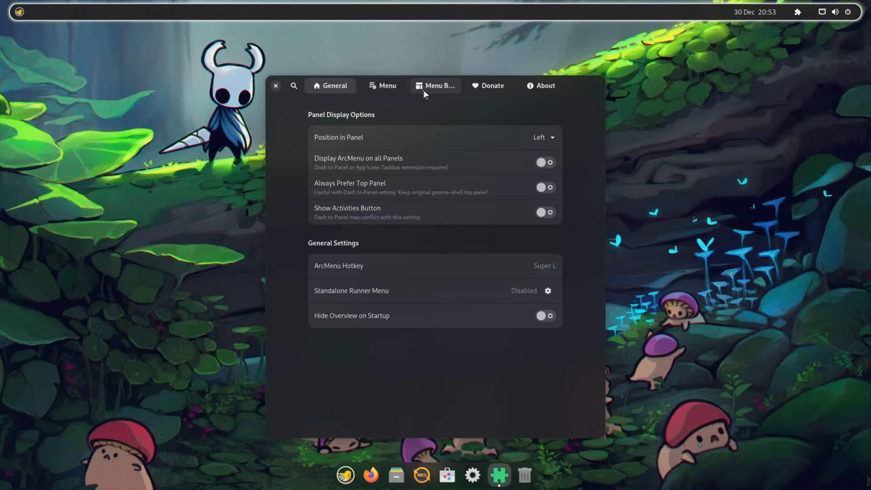
click(425, 94)
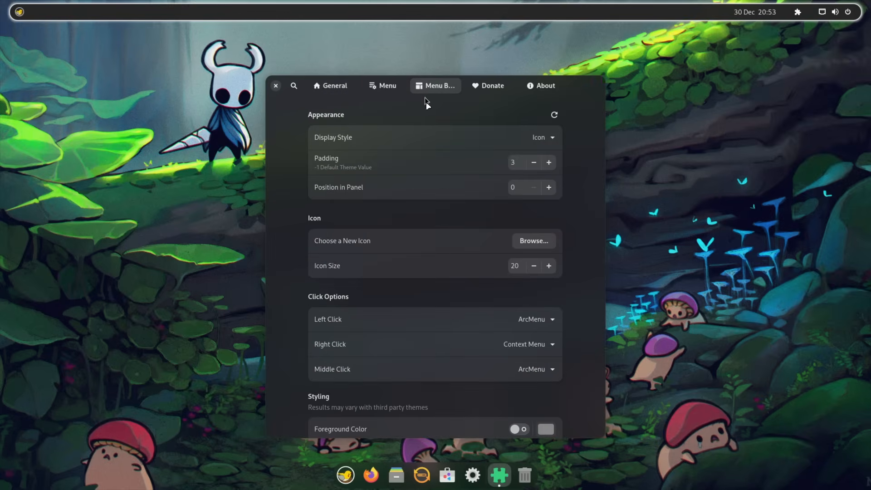
click(549, 266)
click(549, 266)
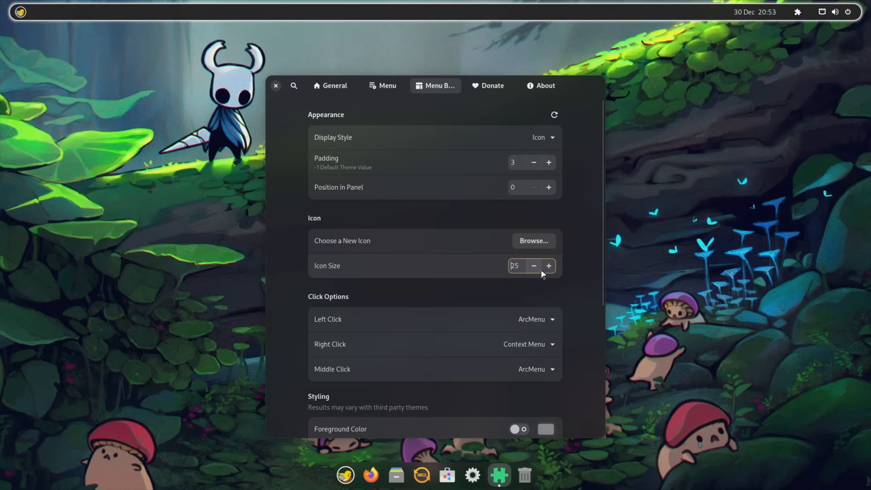
click(276, 85)
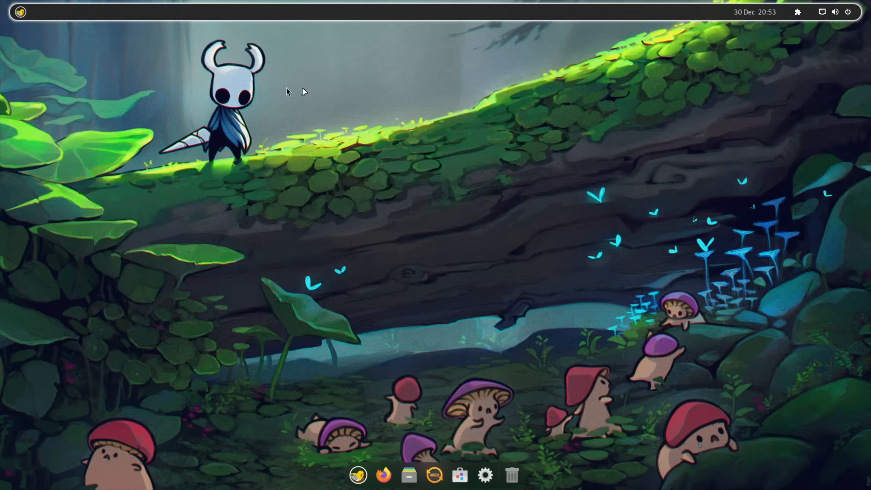
View the Position and size options in the Dash to Dock extension settings, and close them
click(798, 12)
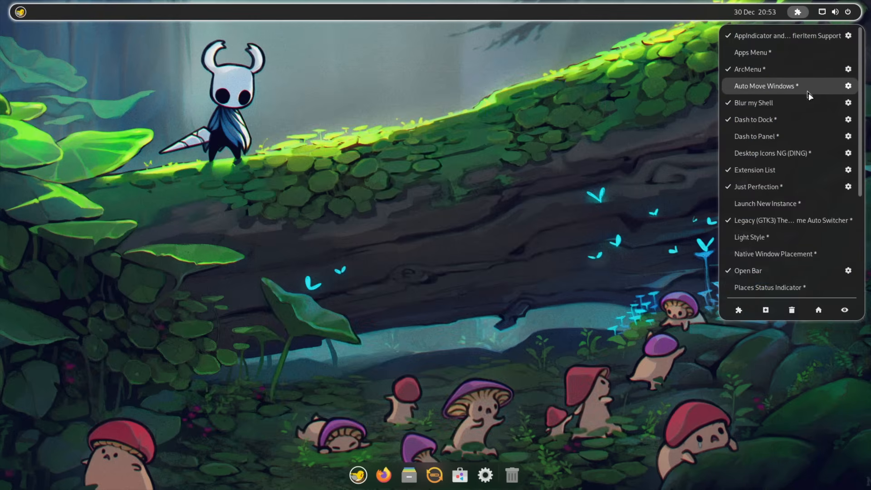
click(848, 120)
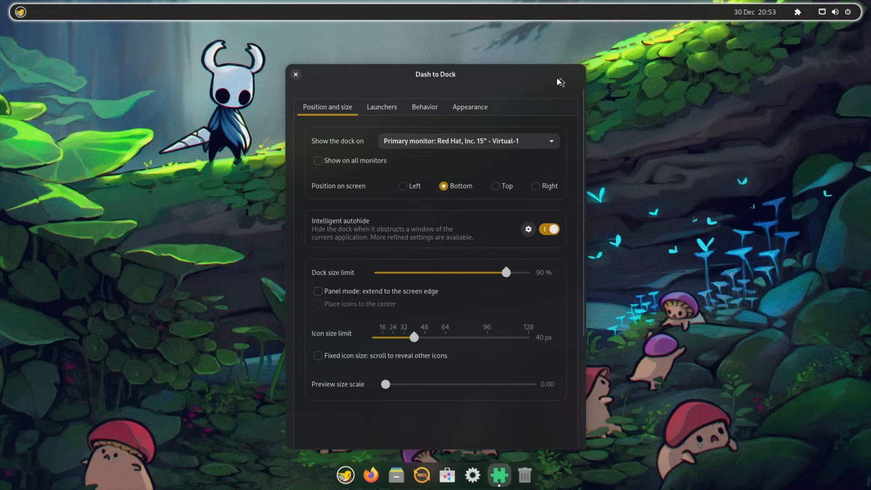
click(296, 74)
Open the settings of the Just Perfection extension
click(796, 14)
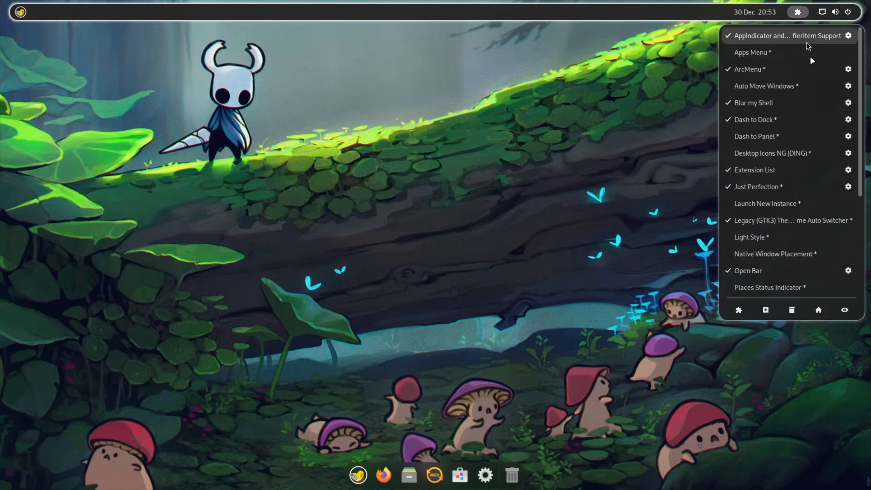
click(848, 187)
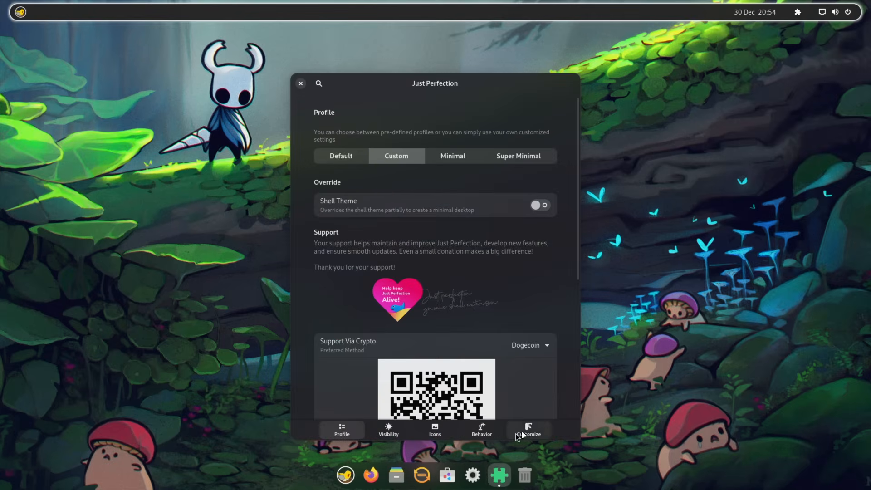
Set Just Perfection's panel button padding size to 2px and panel indicator padding size to 0px
click(517, 429)
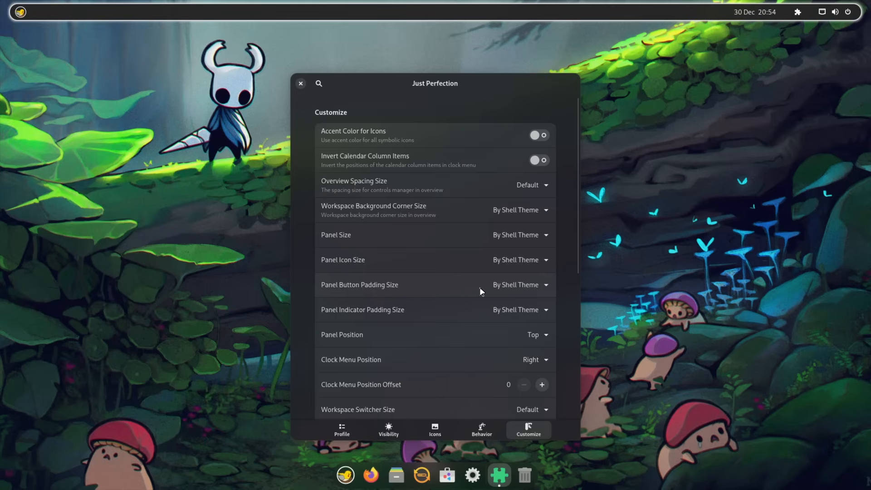
click(522, 286)
click(529, 361)
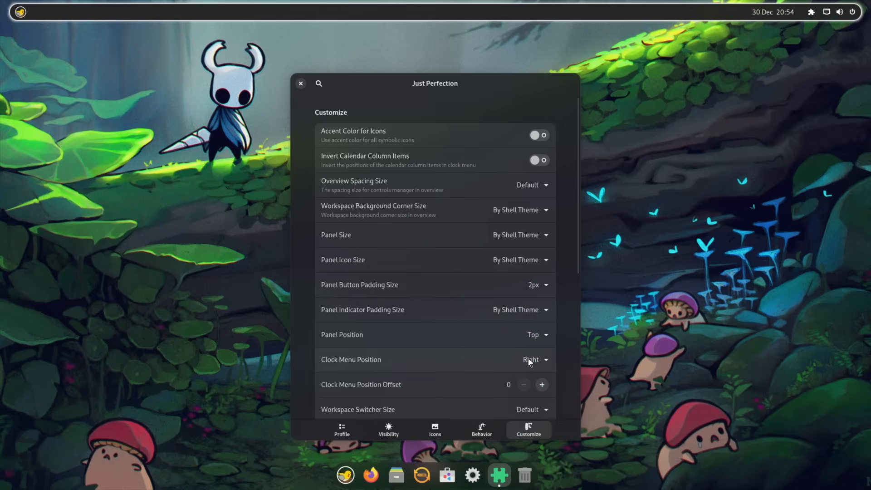
click(518, 312)
click(538, 143)
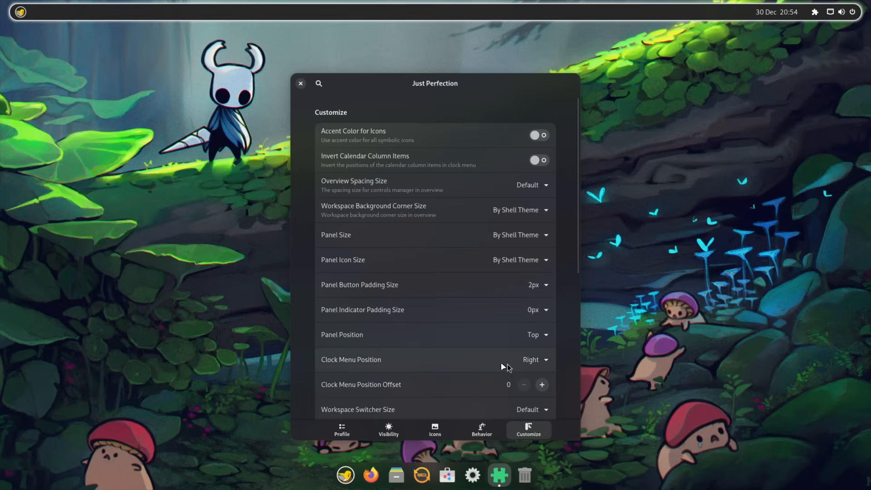
Keep the clock menu position at Right and set its position offset to 6
click(525, 360)
click(538, 396)
click(542, 387)
click(543, 387)
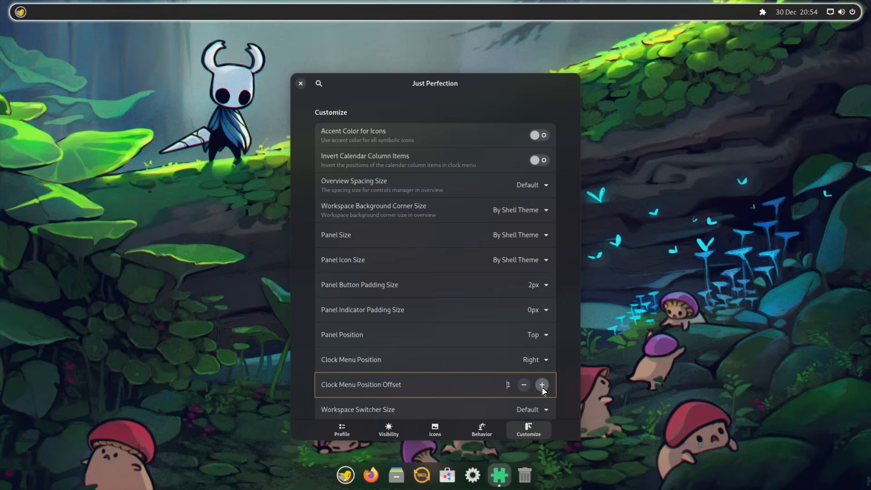
click(542, 387)
click(542, 387)
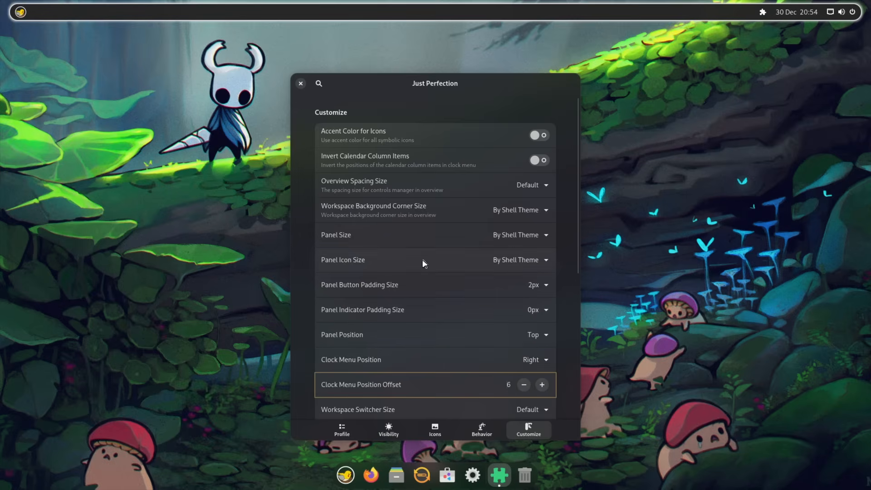
Try a dash icon size of 16px and restore the size to Default
scroll(422, 259, down, 5)
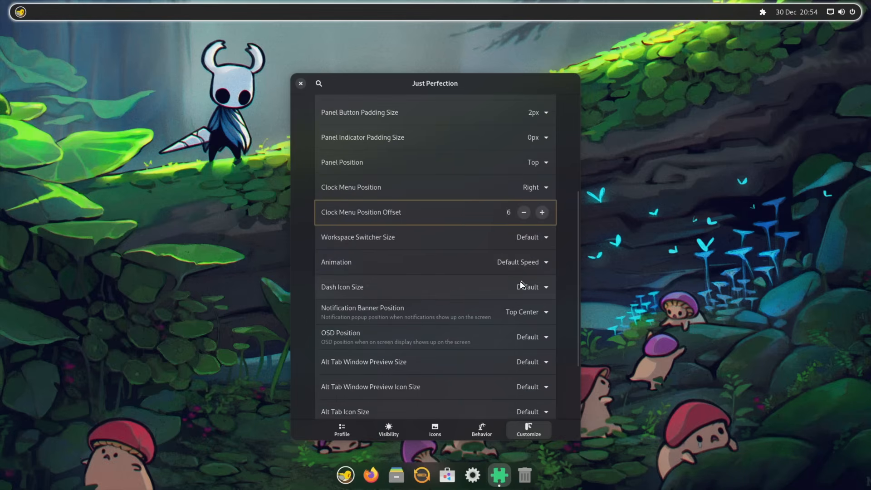
click(520, 285)
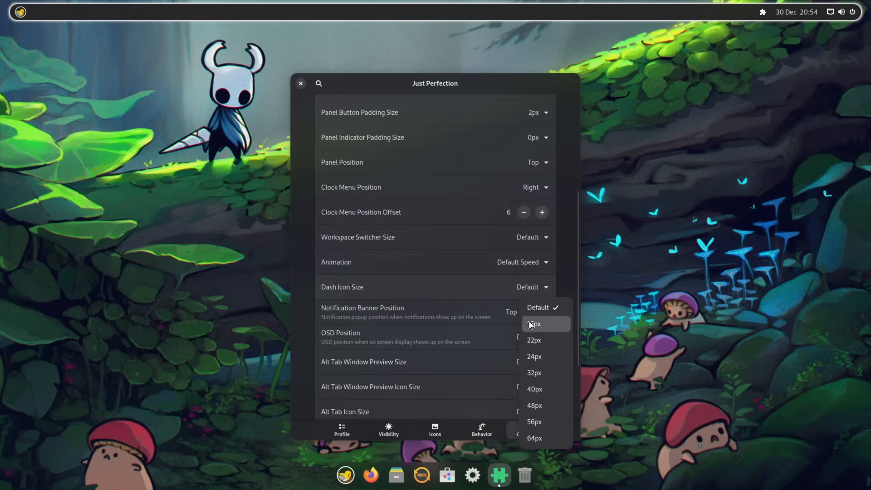
click(528, 323)
click(532, 287)
click(544, 306)
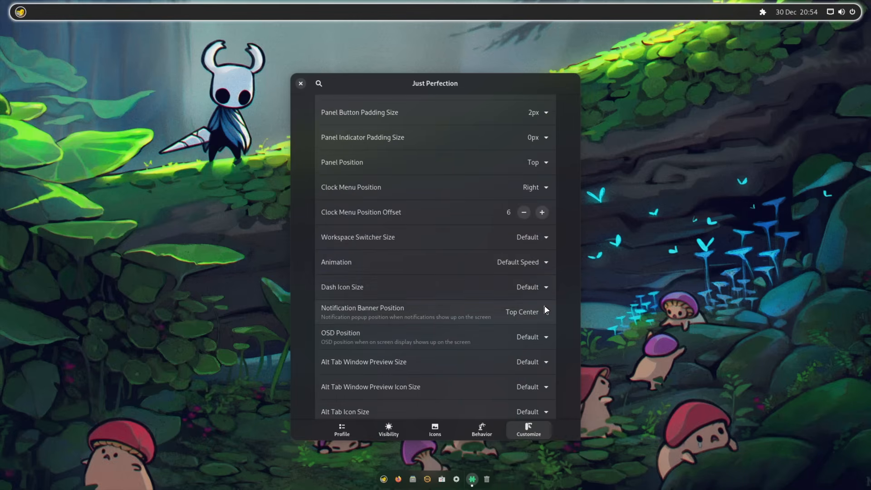
Set the animation speed to Faster and test it by opening and closing the ArcMenu
click(525, 263)
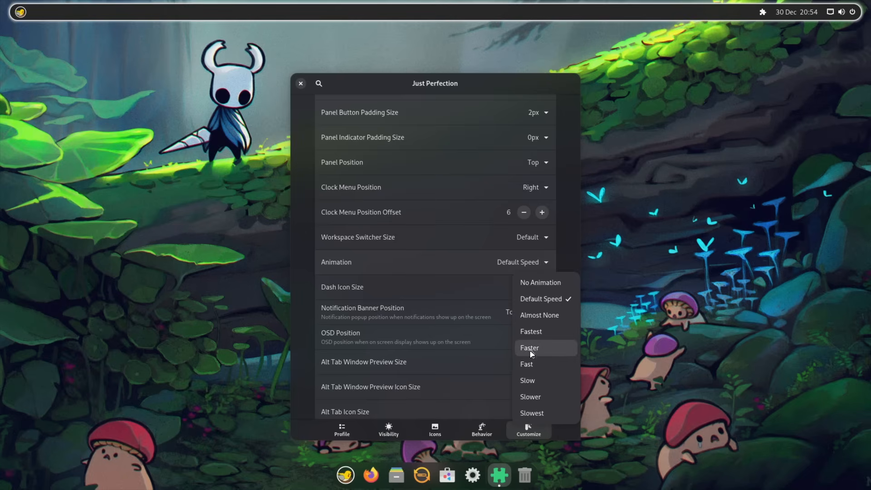
click(532, 338)
click(21, 16)
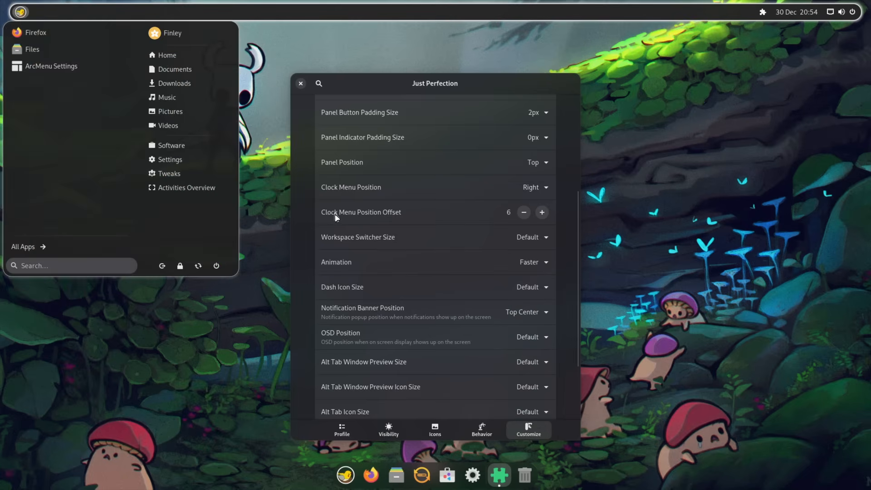
click(287, 259)
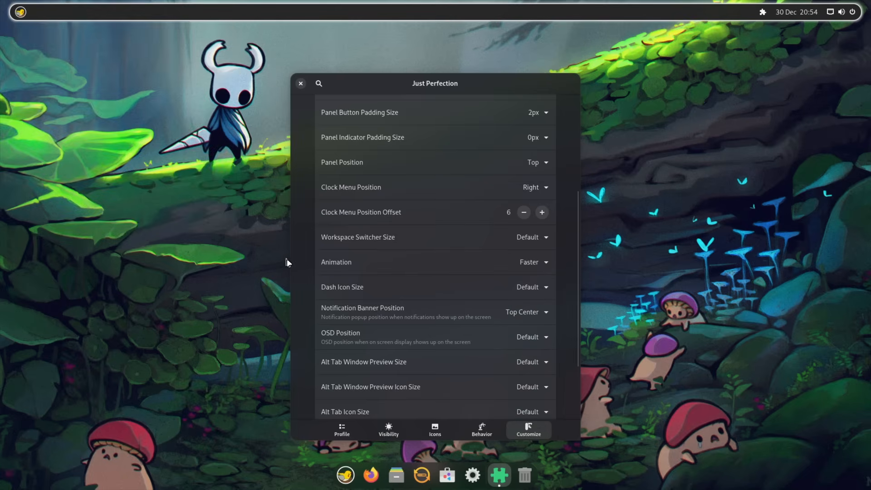
Set the animation speed to Fast and close the Just Perfection settings
click(532, 263)
click(531, 365)
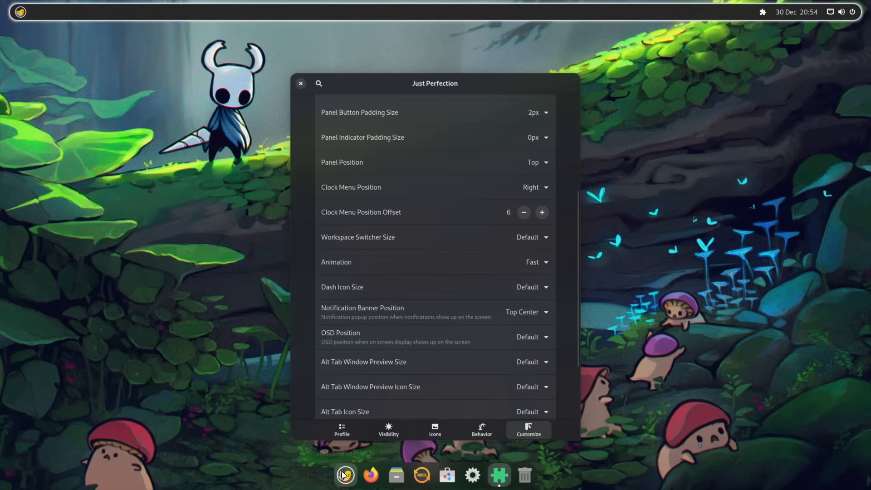
click(301, 83)
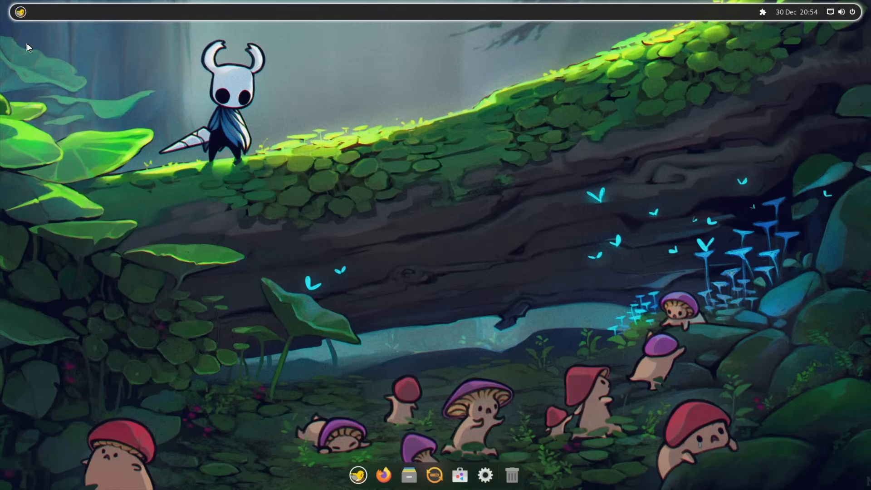
Test the animation speed by opening and closing the desktop context menu and the ArcMenu
right_click(640, 79)
click(418, 355)
key(super)
key(super)
Open the ArcMenu extension's settings and examine the menu button's display style, click and styling options
click(762, 12)
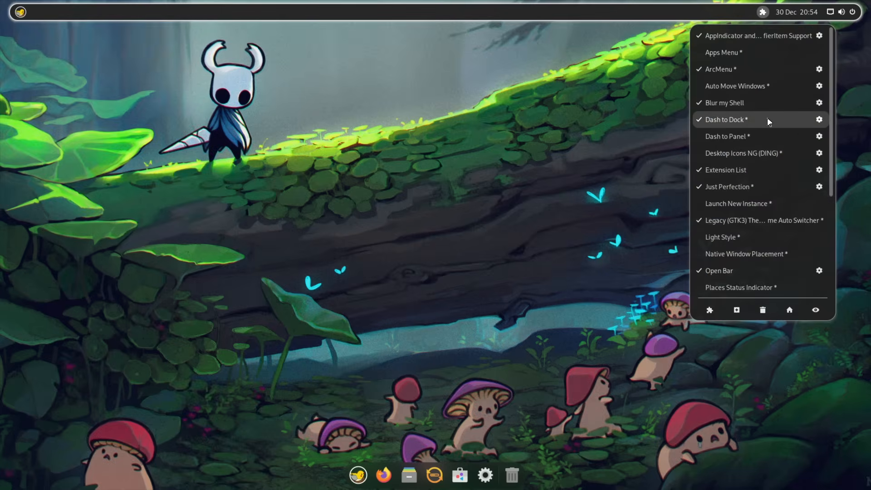
click(820, 69)
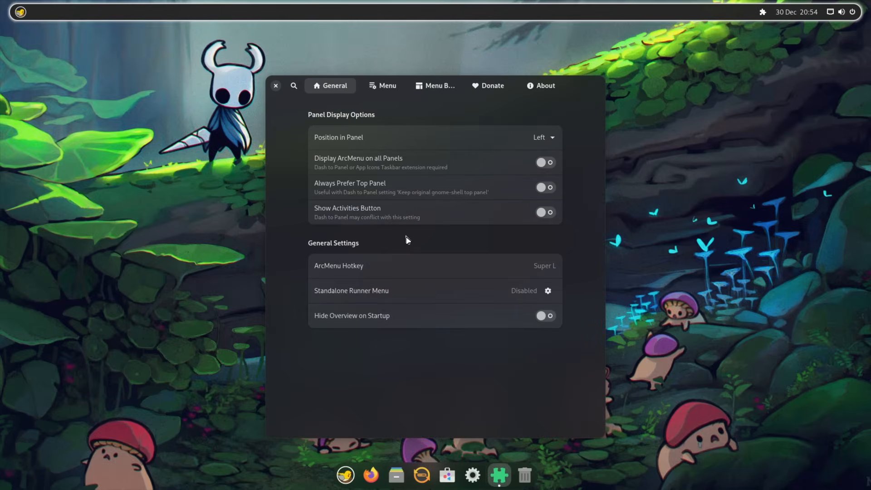
click(428, 86)
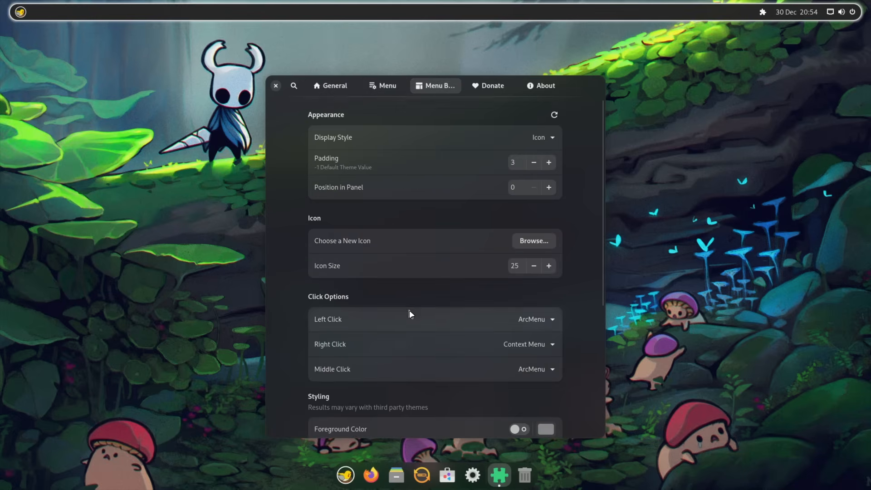
scroll(409, 318, down, 3)
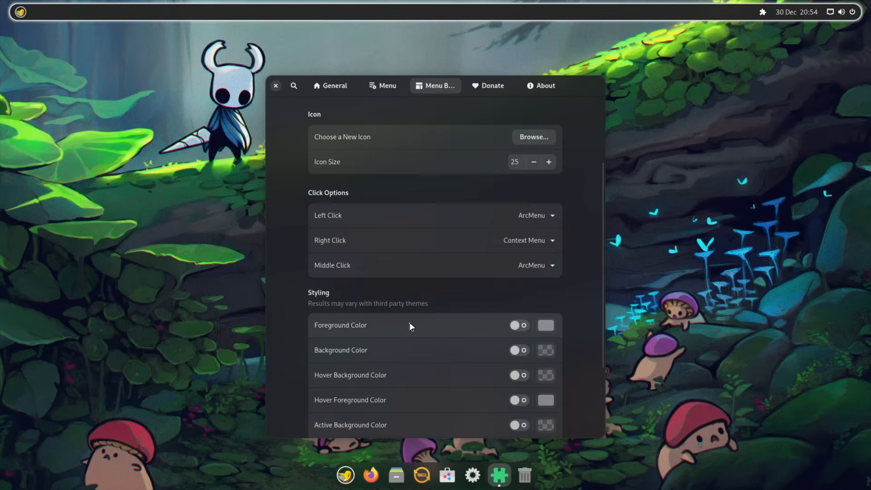
click(517, 246)
click(517, 247)
scroll(426, 331, up, 1)
scroll(427, 331, down, 4)
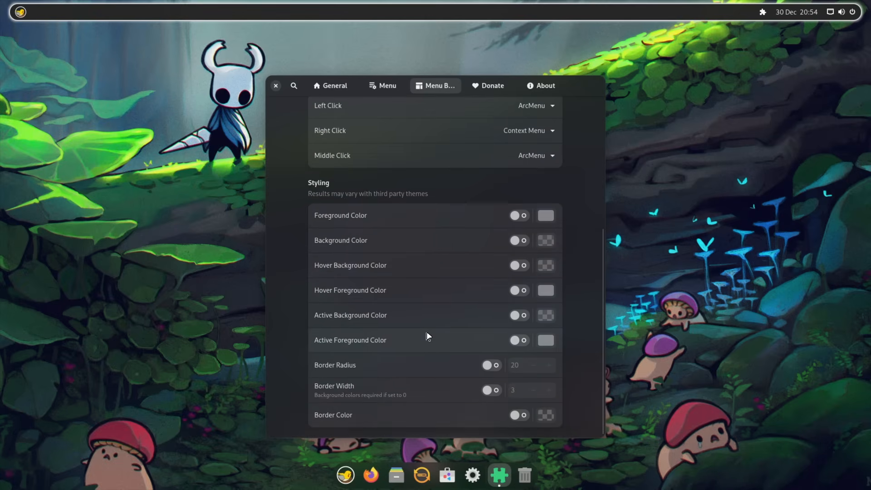
scroll(427, 331, up, 5)
click(503, 89)
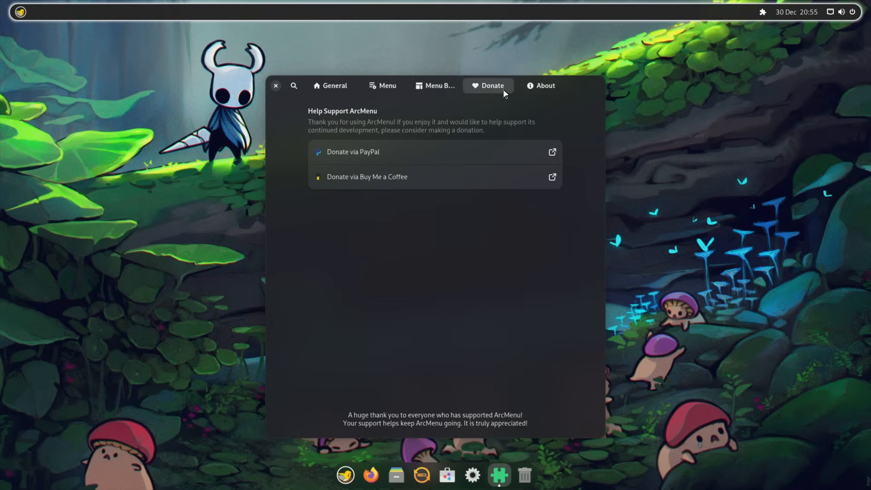
click(438, 88)
click(516, 137)
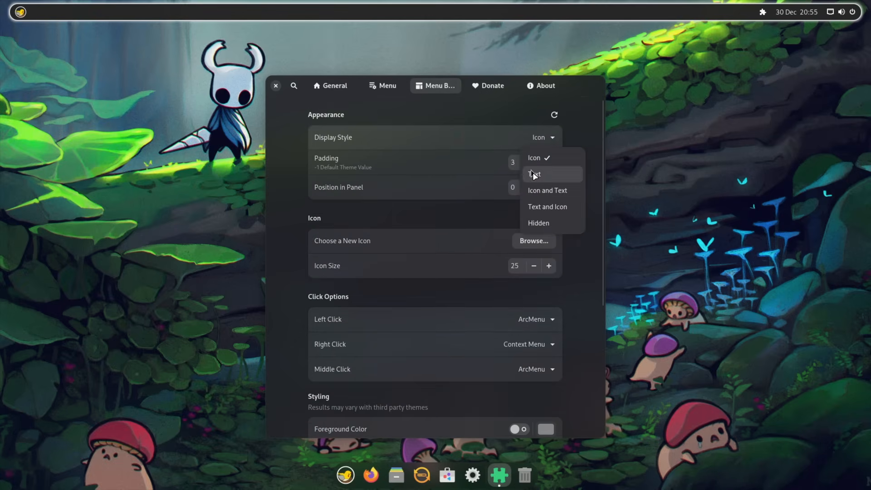
click(518, 135)
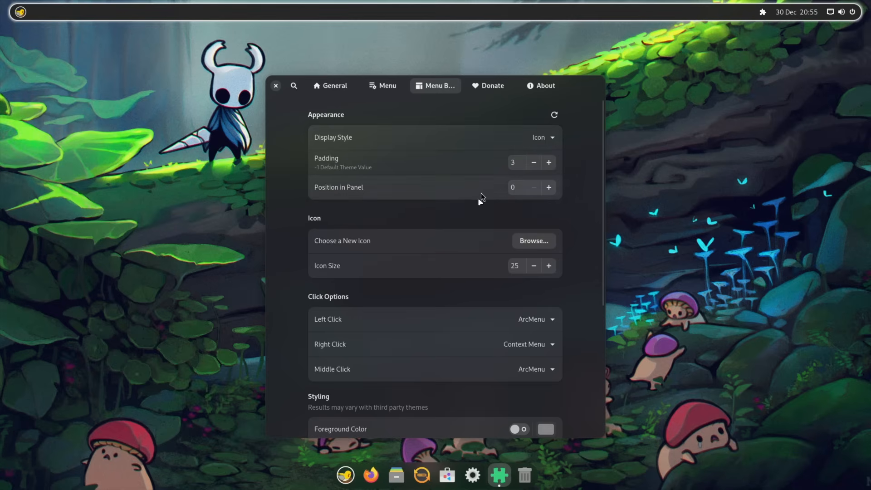
Enable Show Activities Button in ArcMenu's general panel display options and close its settings
click(326, 84)
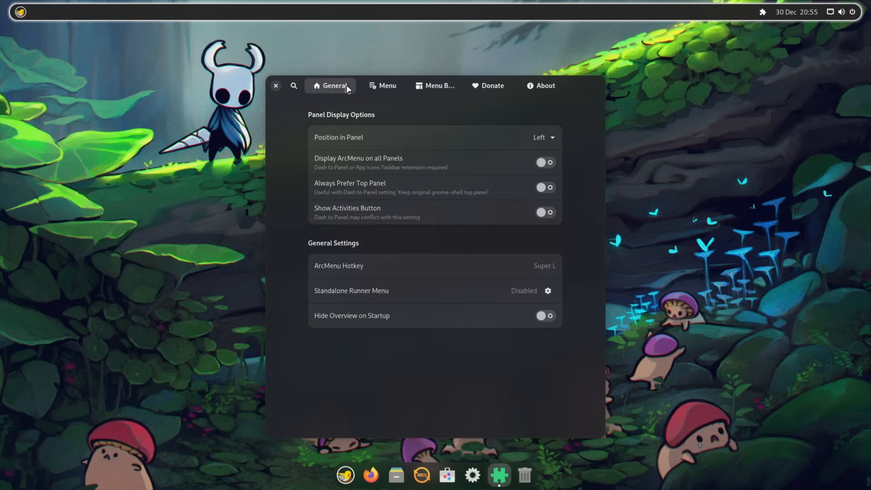
click(543, 214)
click(276, 86)
Test the Activities button by opening the overview, switching between workspaces and returning to the desktop
click(40, 12)
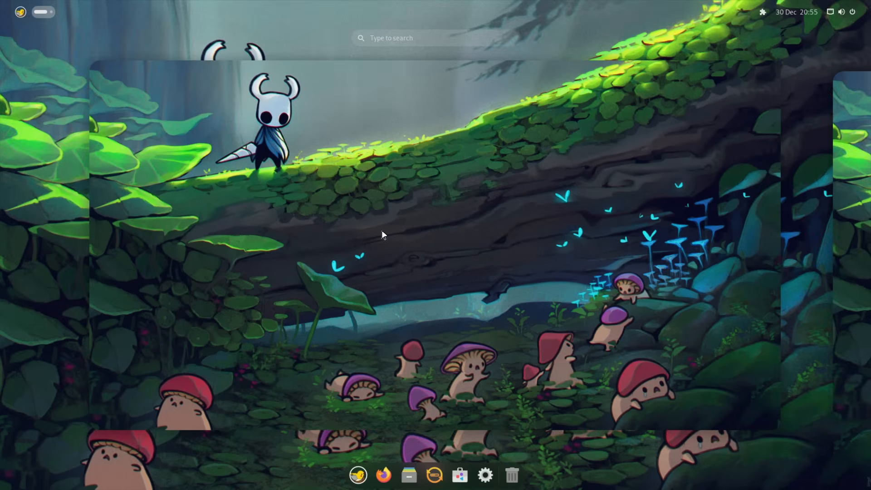
click(343, 198)
click(40, 14)
scroll(351, 241, down, 1)
scroll(350, 242, up, 1)
scroll(350, 241, down, 1)
scroll(350, 242, up, 1)
scroll(350, 242, down, 1)
scroll(350, 242, up, 1)
scroll(350, 242, down, 1)
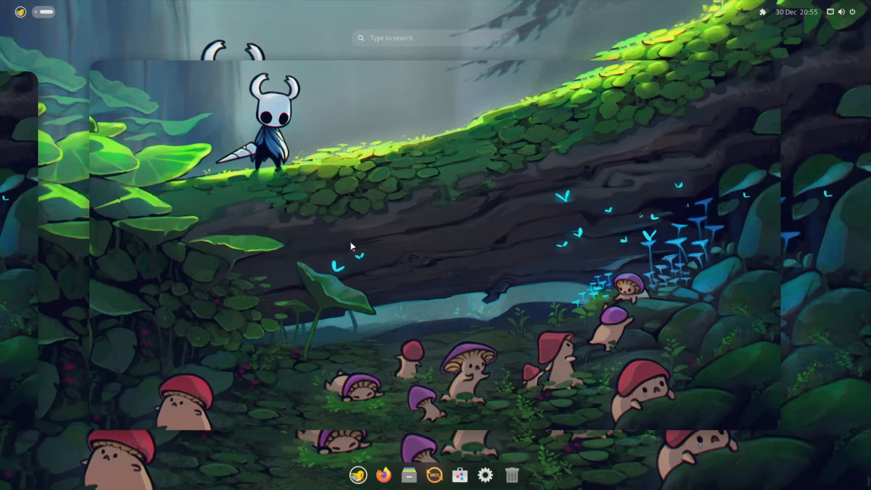
click(352, 238)
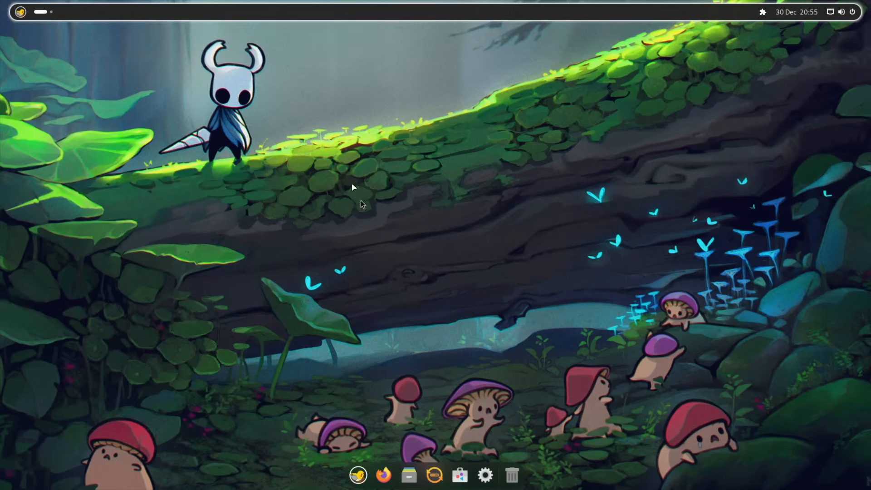
click(37, 15)
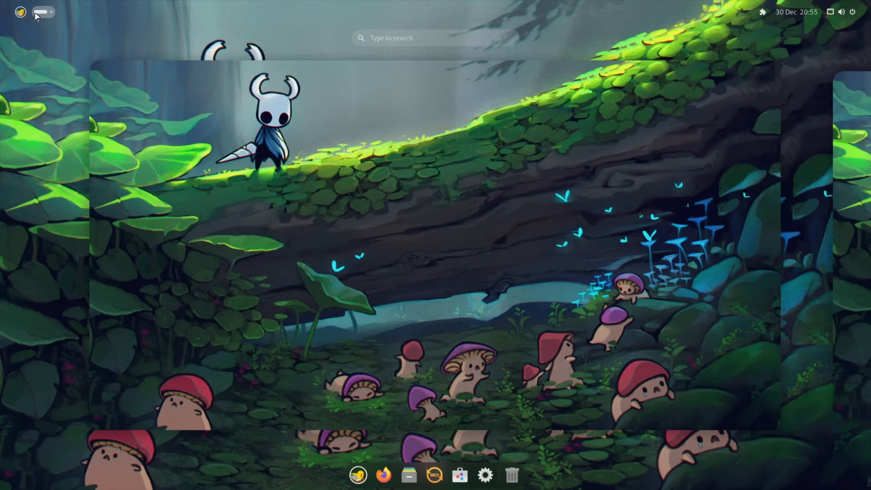
click(181, 142)
Open the Open Bar extension's auto theming settings and enable the automatic alternate secondary menu background color
click(763, 12)
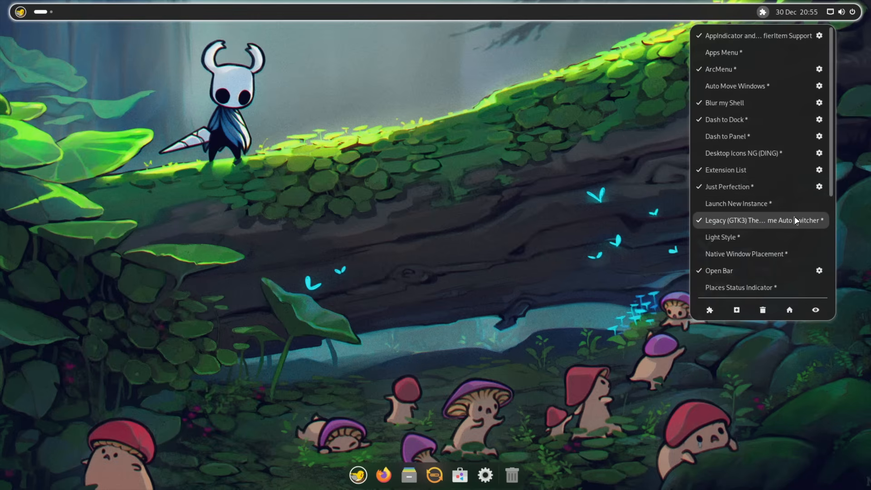
click(819, 270)
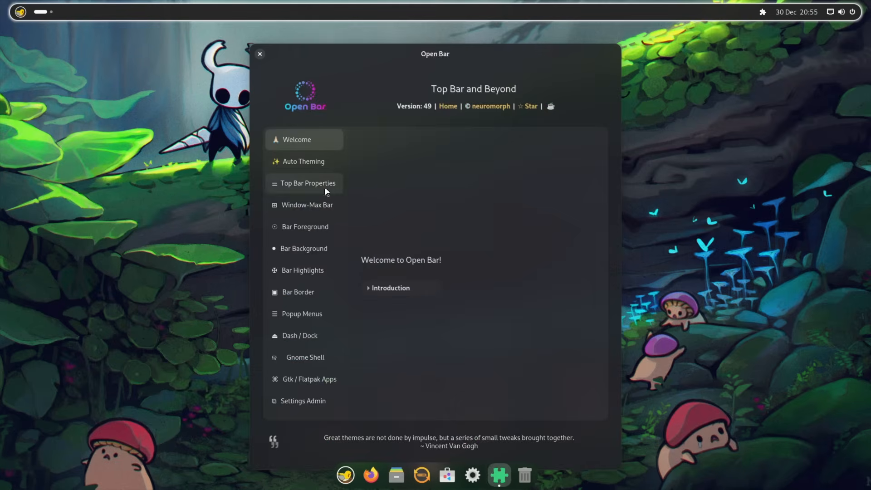
click(310, 161)
click(565, 275)
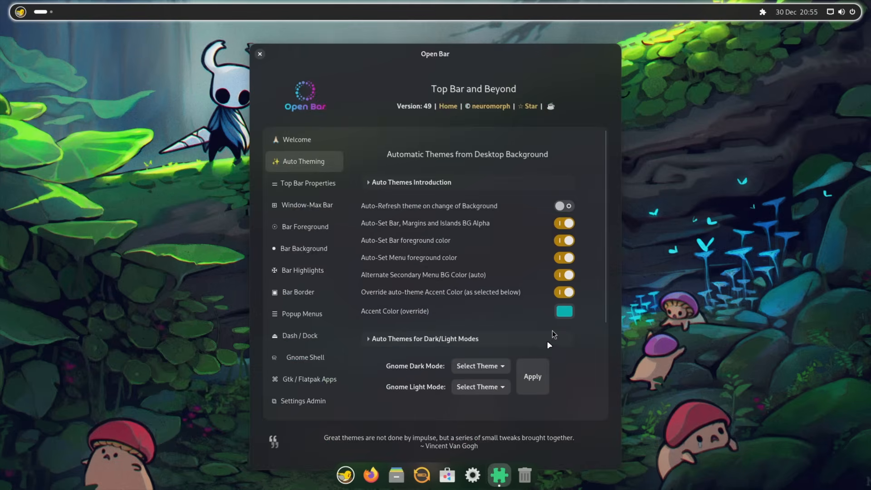
Apply the True Color auto theme to both GNOME dark mode and light mode
click(479, 366)
click(475, 400)
click(480, 386)
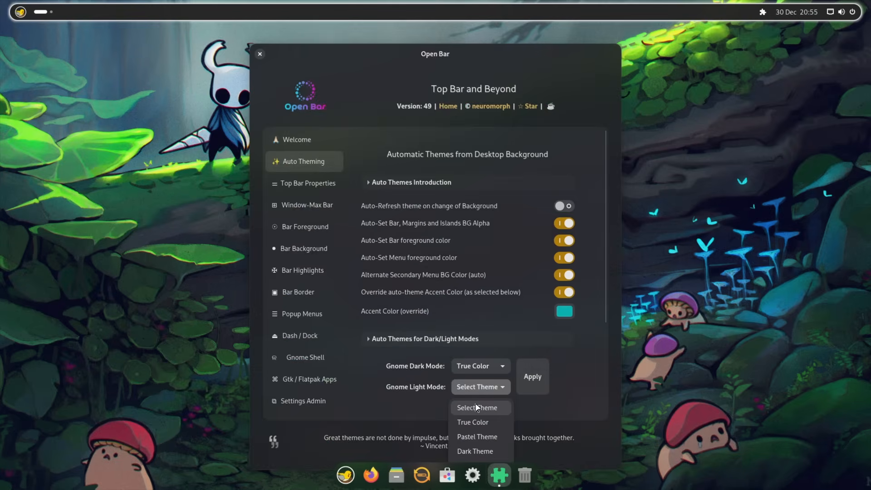
click(477, 418)
click(523, 391)
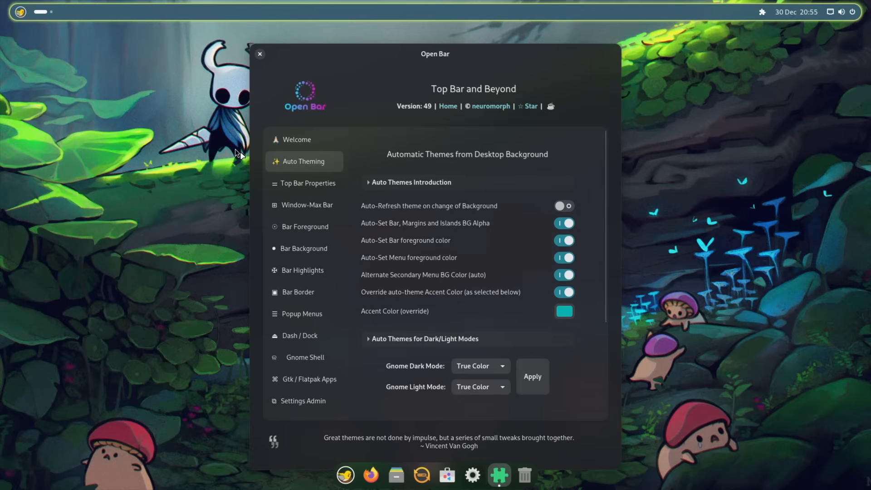
Apply the Pastel Theme to both GNOME dark mode and light mode
click(479, 367)
click(472, 416)
click(480, 386)
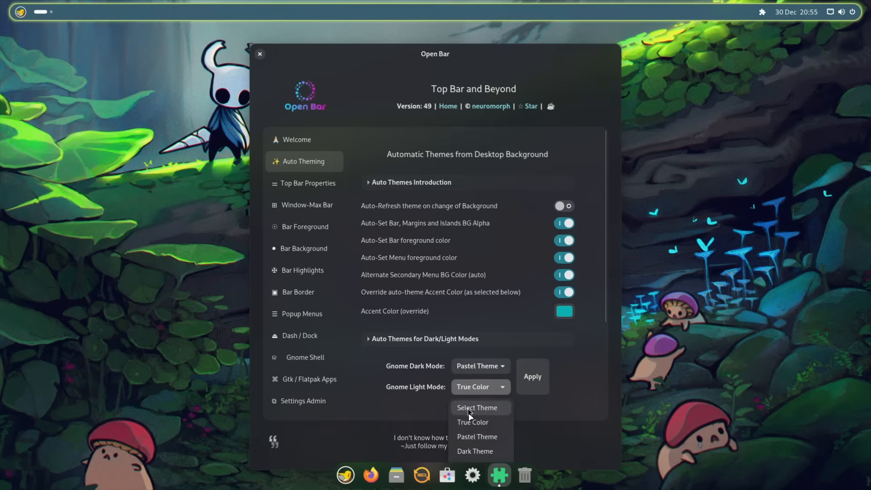
click(469, 437)
click(532, 377)
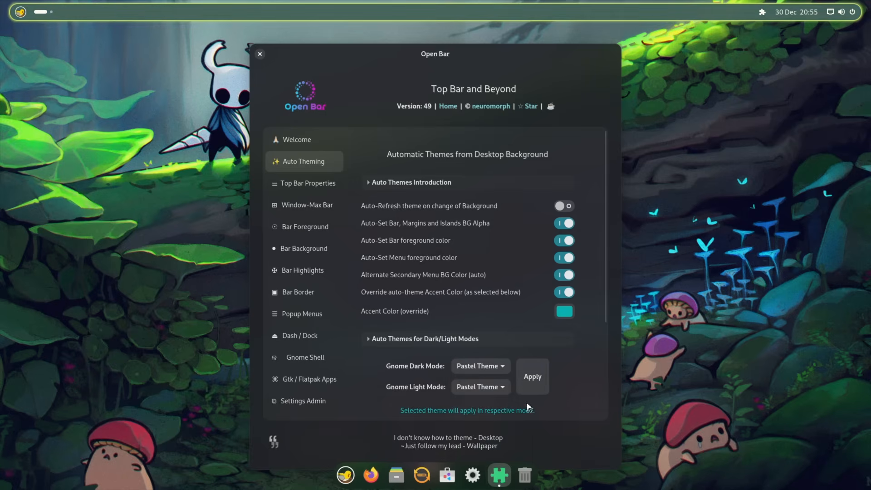
Apply the Dark Theme auto theme to both GNOME dark mode and light mode
click(481, 366)
click(477, 430)
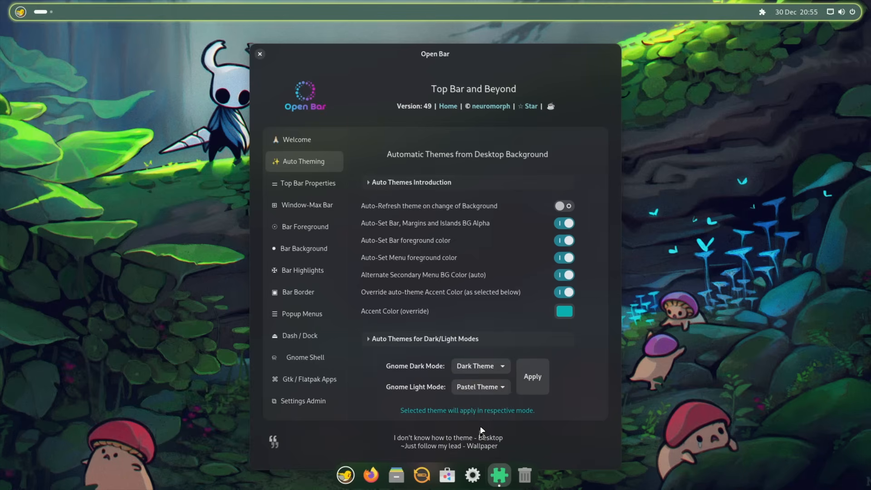
click(481, 387)
click(476, 450)
click(533, 376)
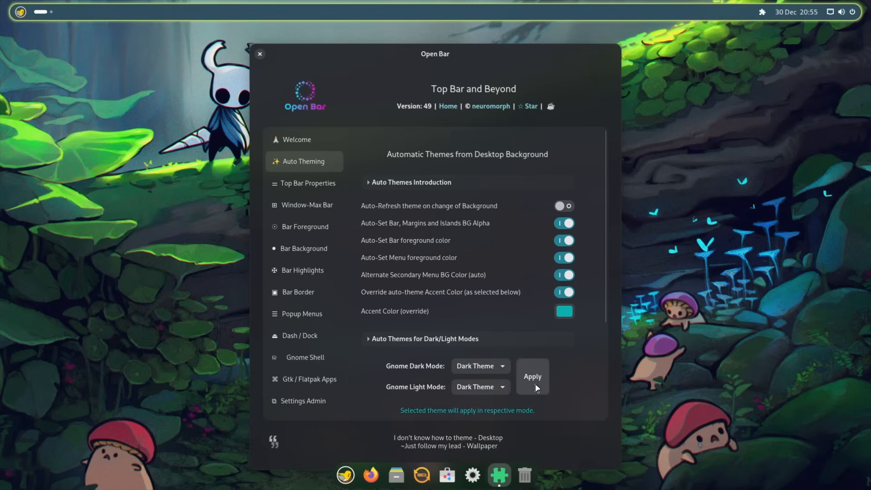
In the Top Bar Properties, set the bar type to Mainland and the bar height to 30
click(317, 184)
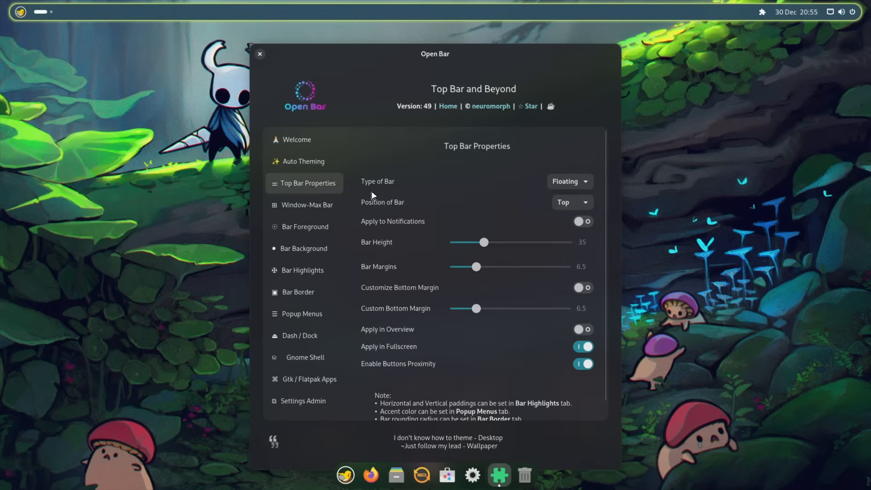
click(565, 181)
click(568, 198)
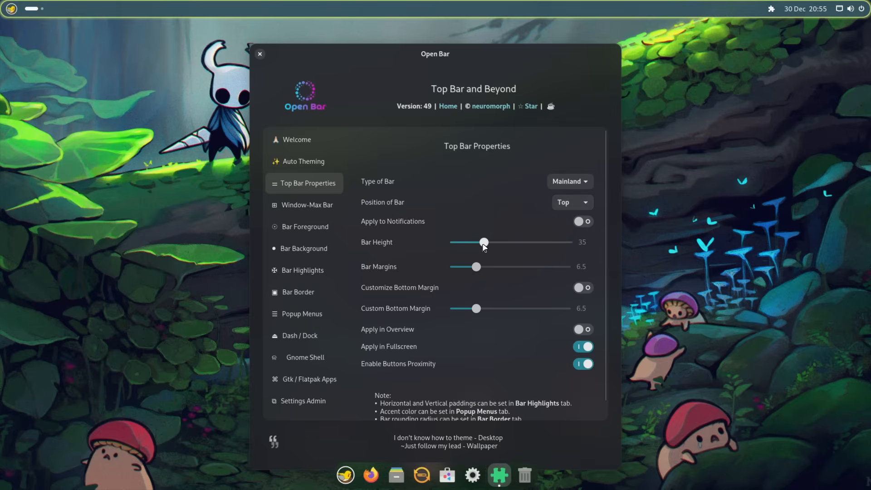
drag(484, 244, 478, 251)
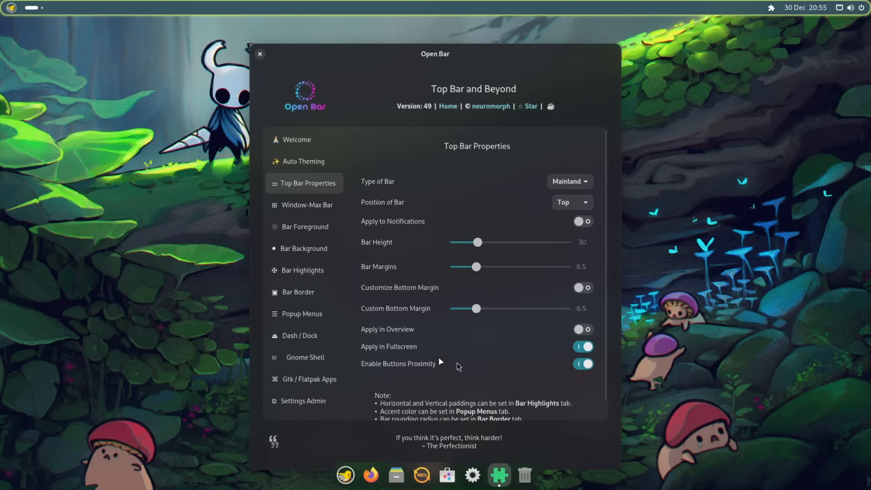
Open the Bar Foreground settings and bring up the font picker for the panel font
click(302, 206)
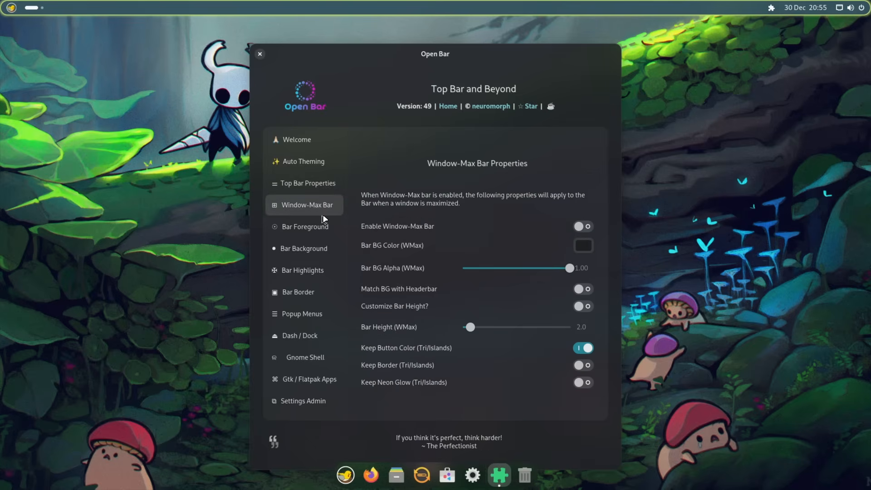
click(304, 228)
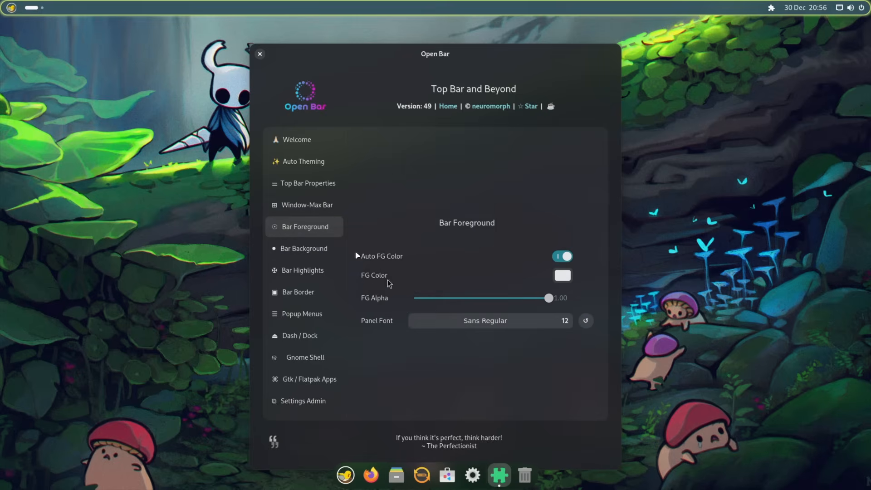
click(485, 322)
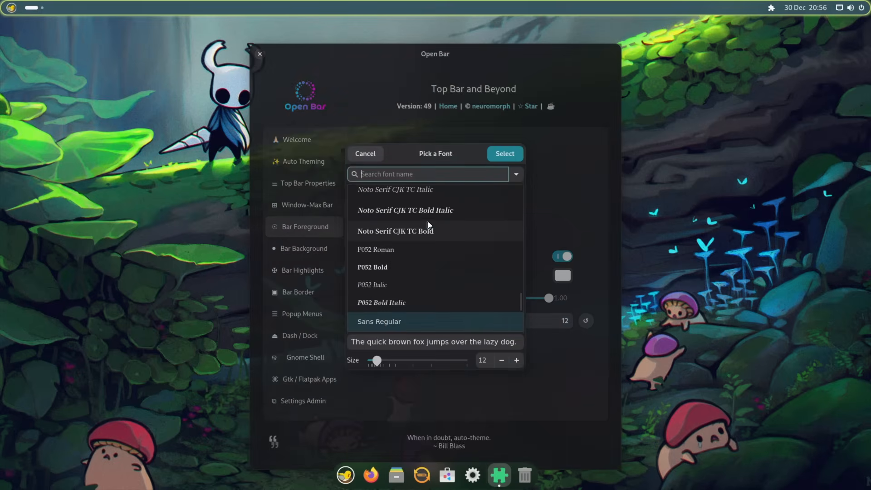
Browse and search the available fonts and apply Cantarell Regular at size 12 as the panel font
scroll(428, 221, down, 4)
scroll(427, 221, up, 5)
scroll(424, 218, down, 4)
text(ad)
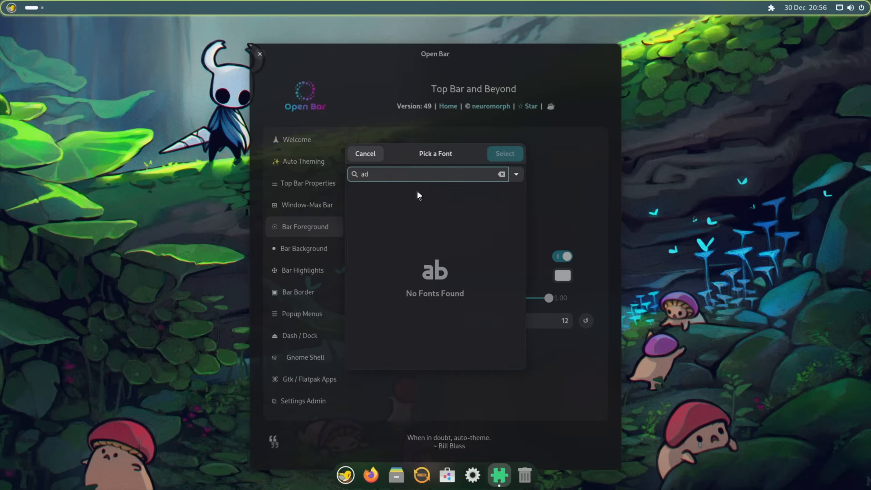
text(w)
key(BackSpace)
key(BackSpace)
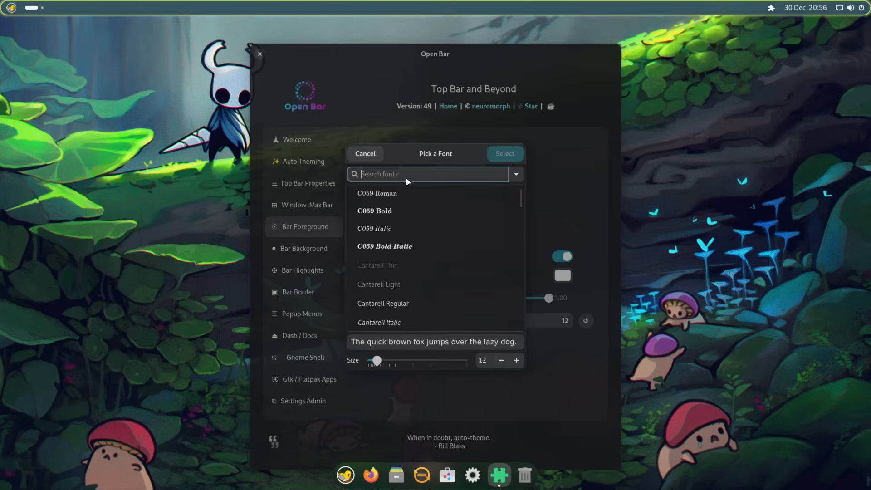
text(c)
click(395, 303)
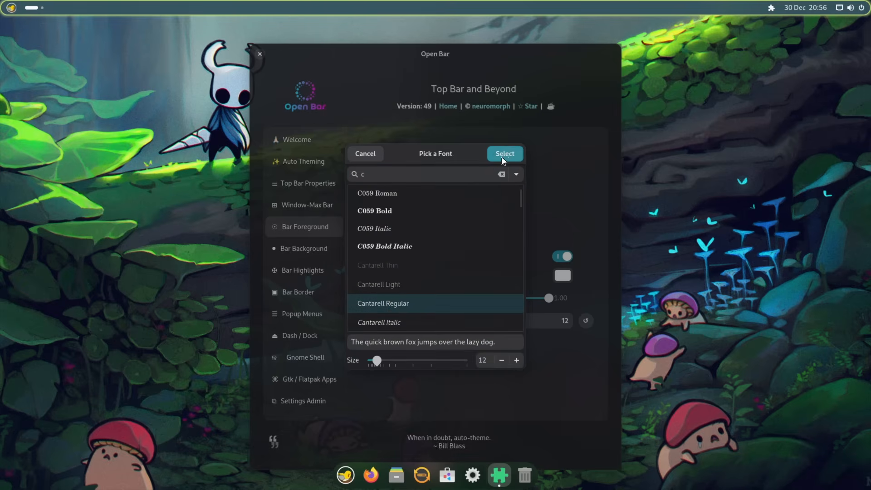
click(503, 158)
Change the panel font to DejaVu Sans Bold
click(515, 325)
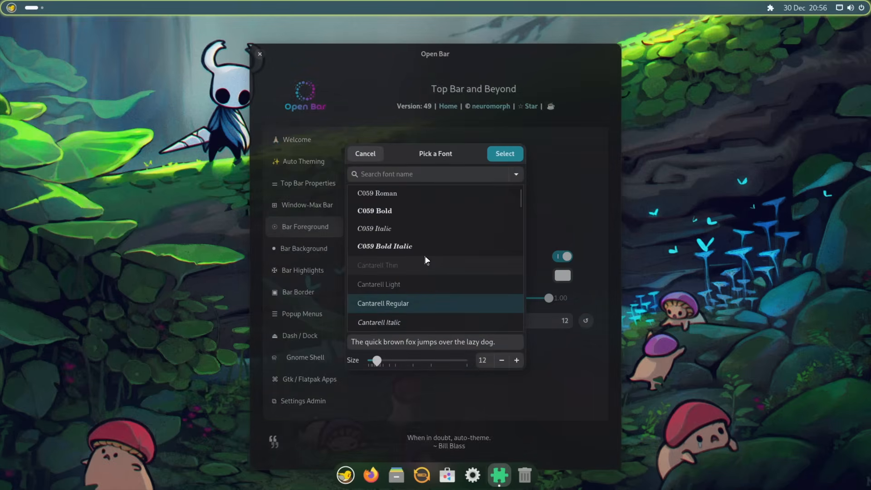
scroll(424, 259, down, 4)
scroll(432, 260, down, 5)
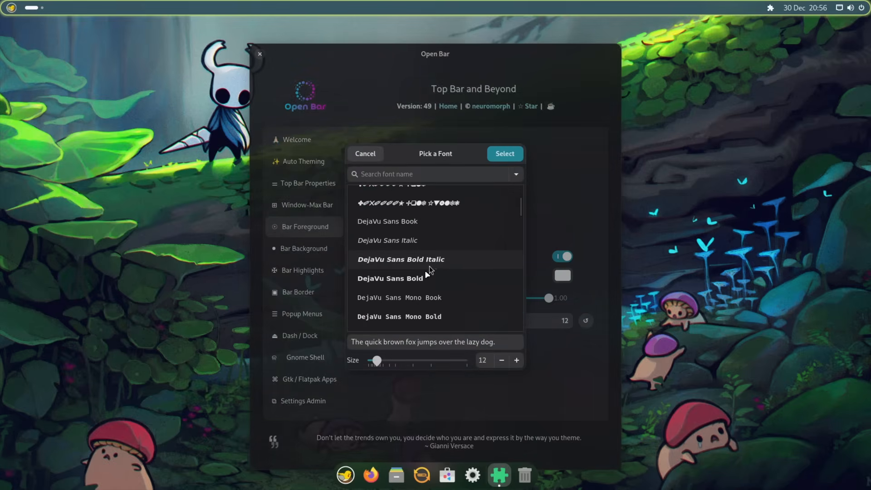
scroll(422, 285, down, 3)
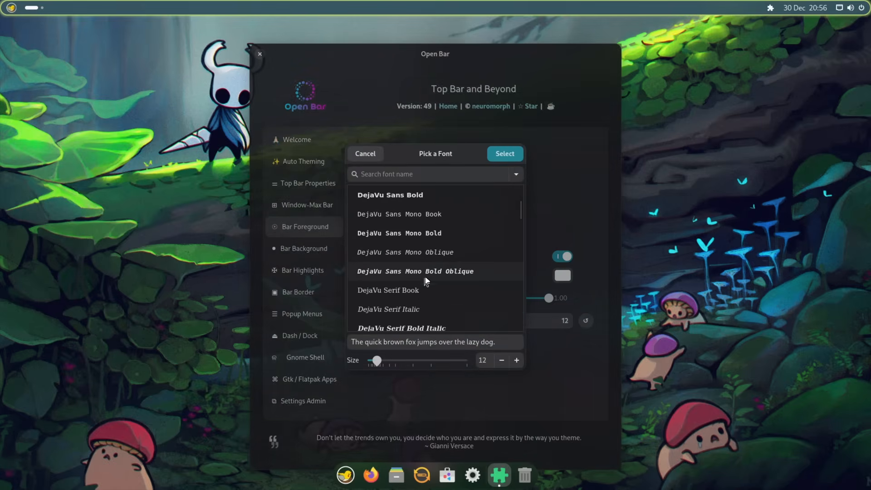
click(415, 196)
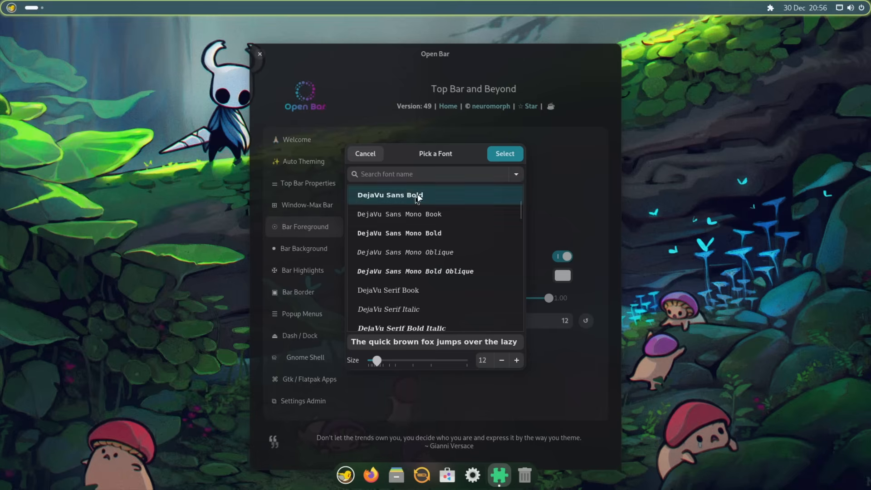
click(506, 154)
Change the panel font to Cantarell Bold
click(508, 320)
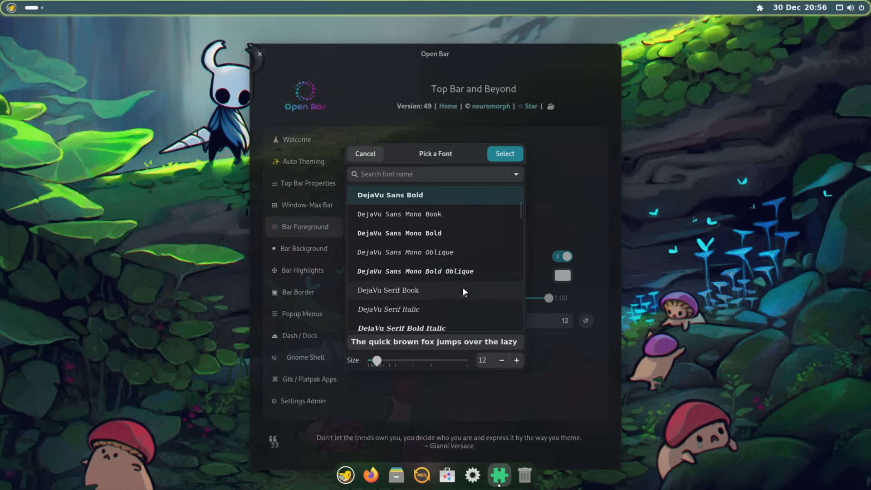
scroll(463, 288, down, 2)
scroll(458, 268, up, 5)
scroll(455, 253, up, 5)
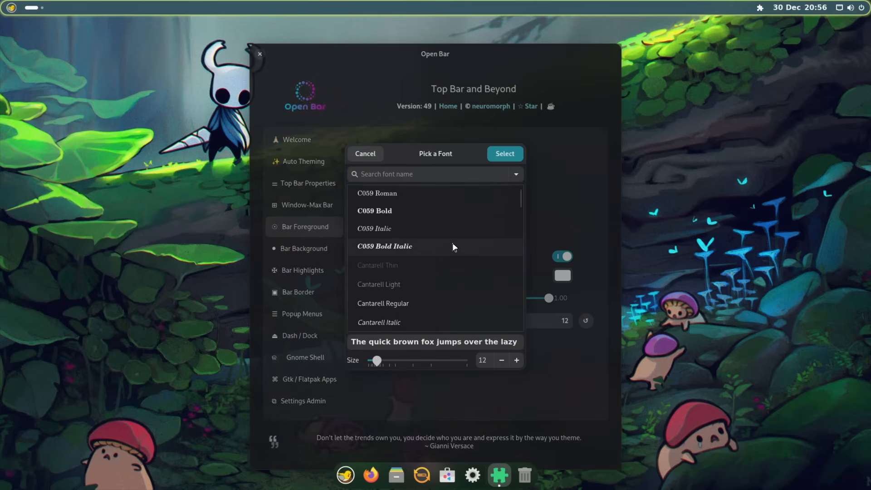
scroll(423, 238, down, 2)
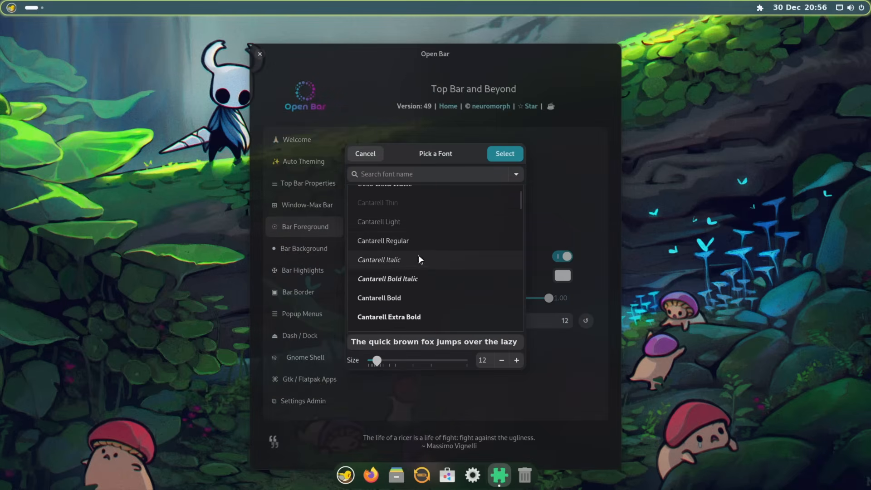
click(416, 298)
click(505, 154)
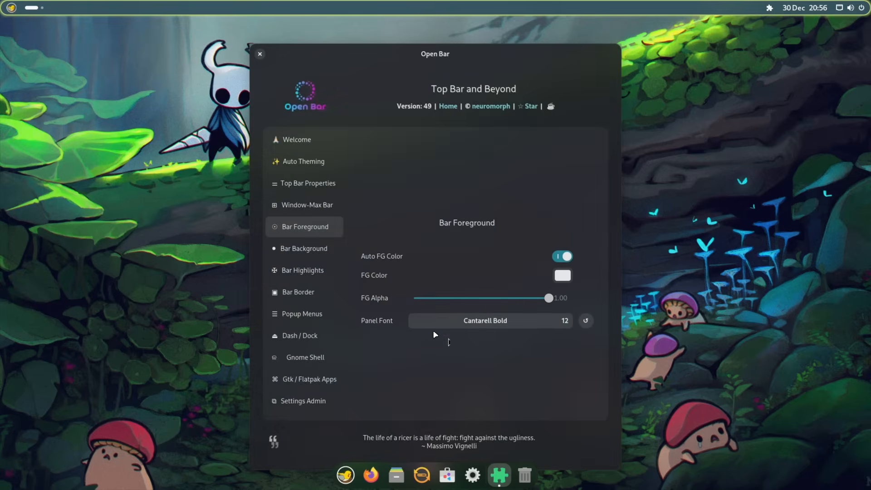
Switch to the GNOME Settings app and open the Date & Time page of the system settings
right_click(776, 206)
click(793, 238)
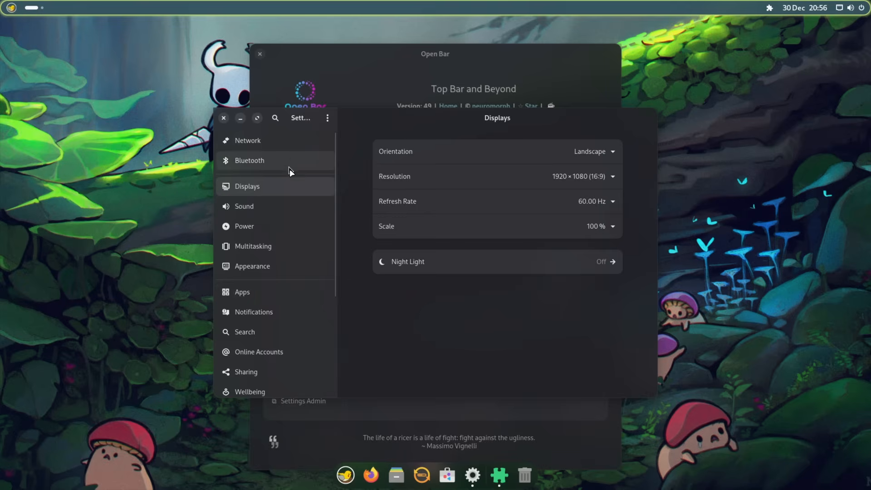
scroll(303, 236, down, 3)
scroll(302, 243, down, 3)
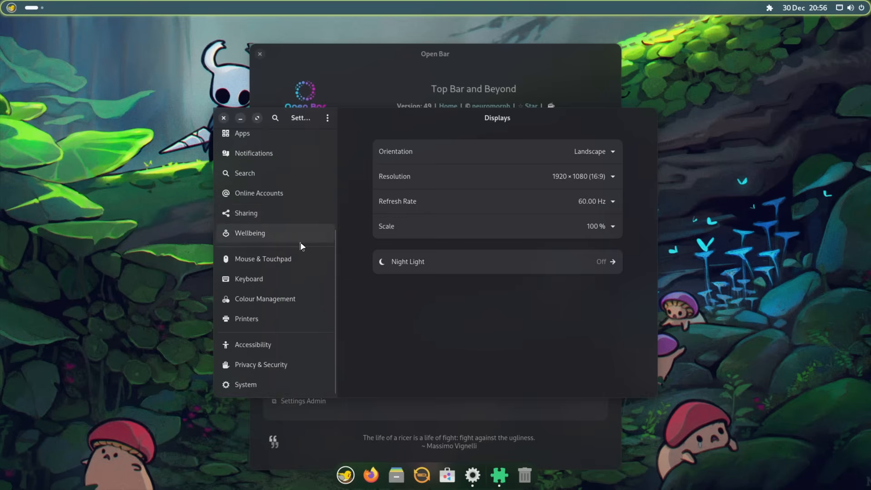
click(258, 383)
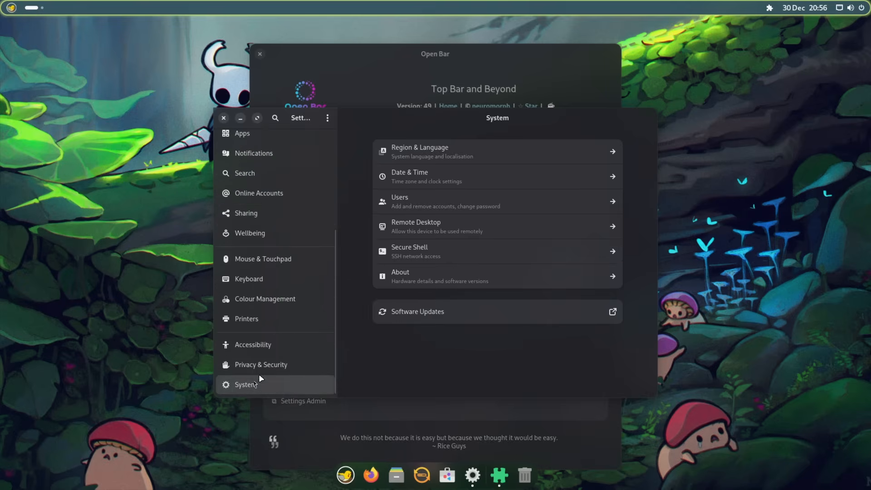
click(443, 179)
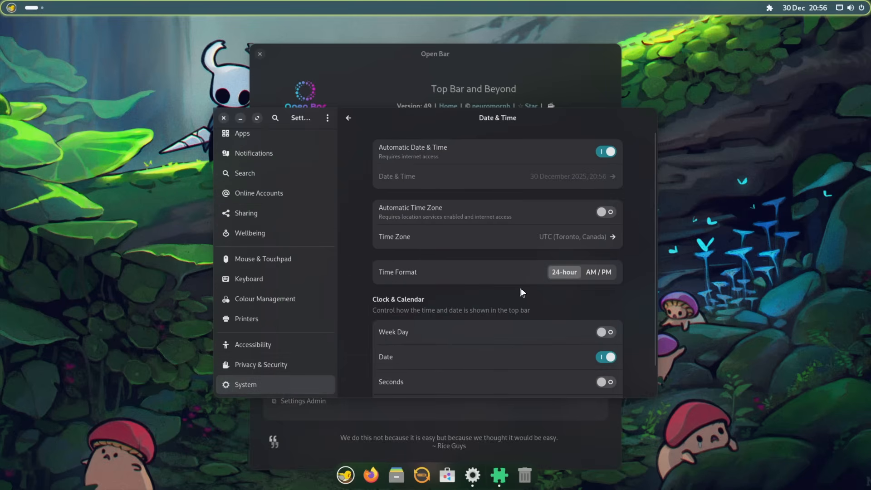
Turn off the date display for the top bar clock and close the Settings app
scroll(518, 292, down, 2)
click(602, 325)
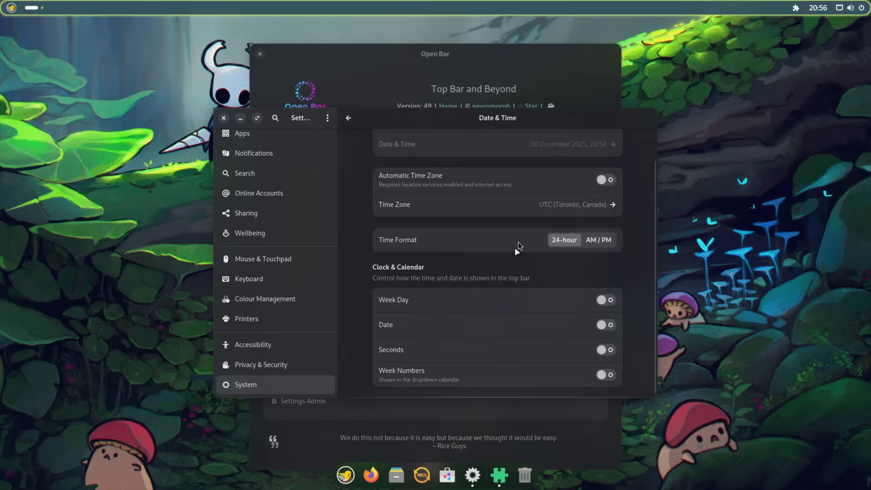
scroll(449, 252, up, 1)
scroll(441, 249, up, 1)
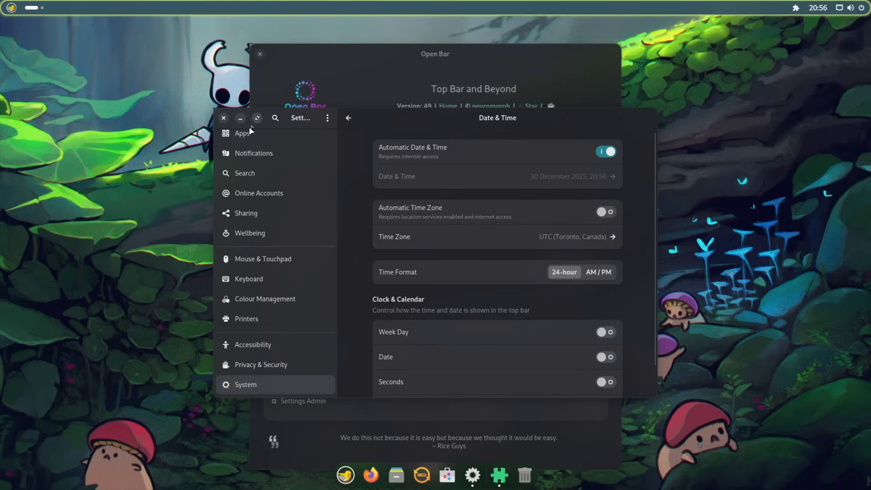
click(223, 118)
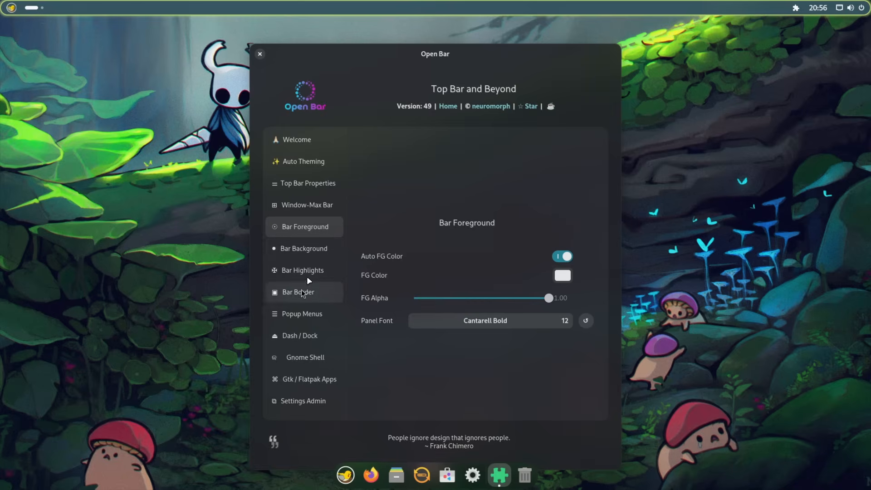
In the Bar Background settings, set the Bar BG Color to the dark green swatch from the wallpaper palette
click(291, 249)
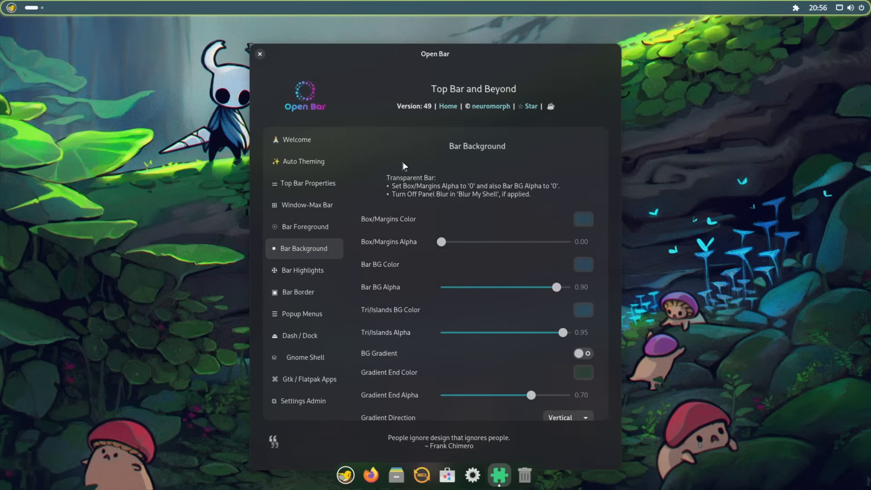
click(582, 266)
click(389, 284)
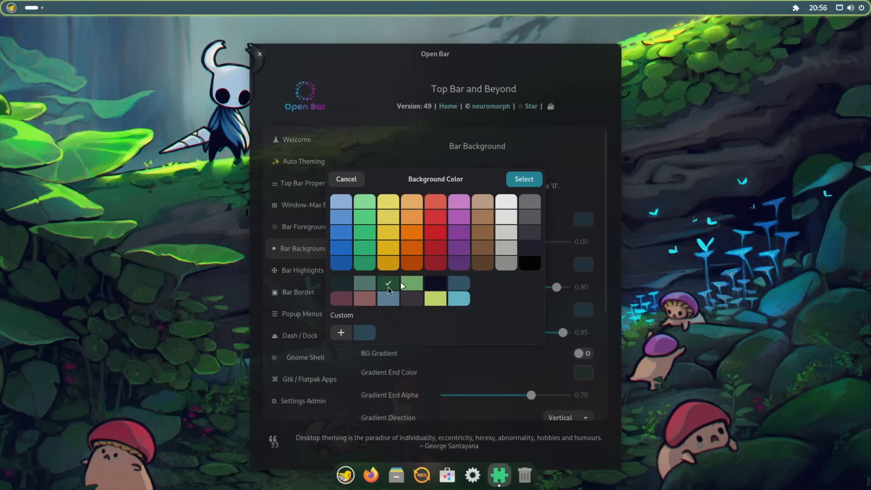
click(521, 178)
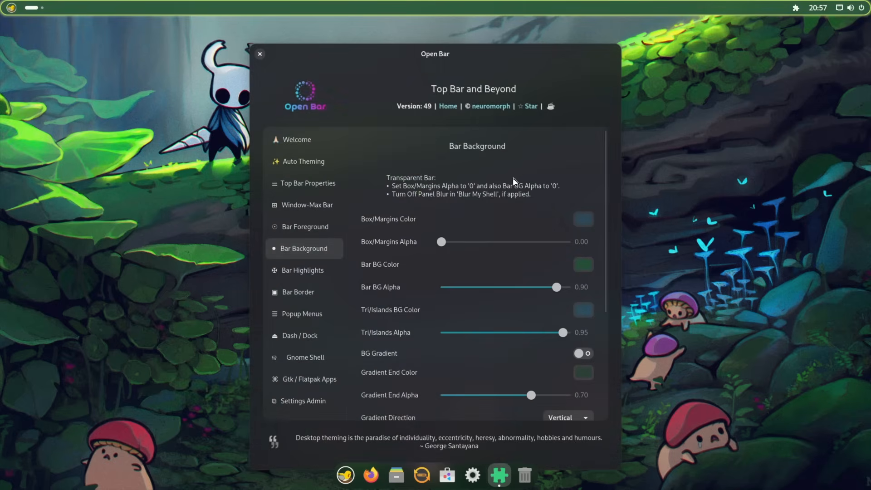
Try a golden yellow Bar BG Color and return it to the dark green palette swatch
click(581, 270)
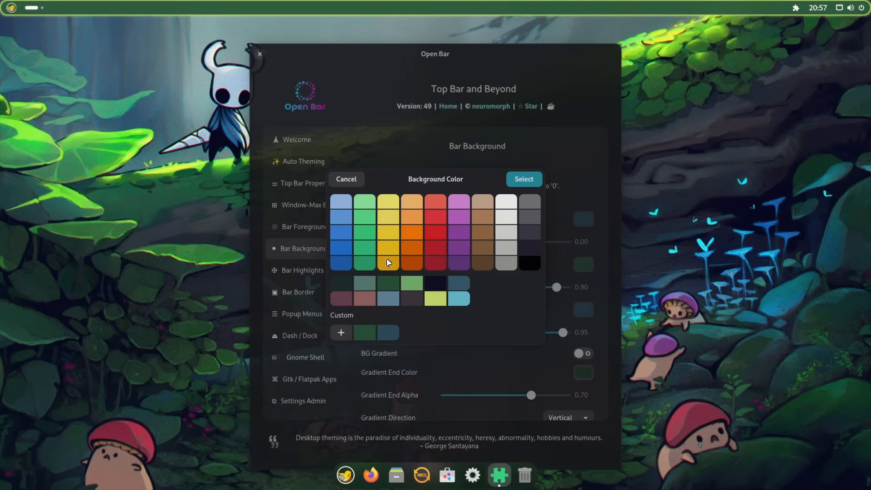
click(388, 262)
click(524, 179)
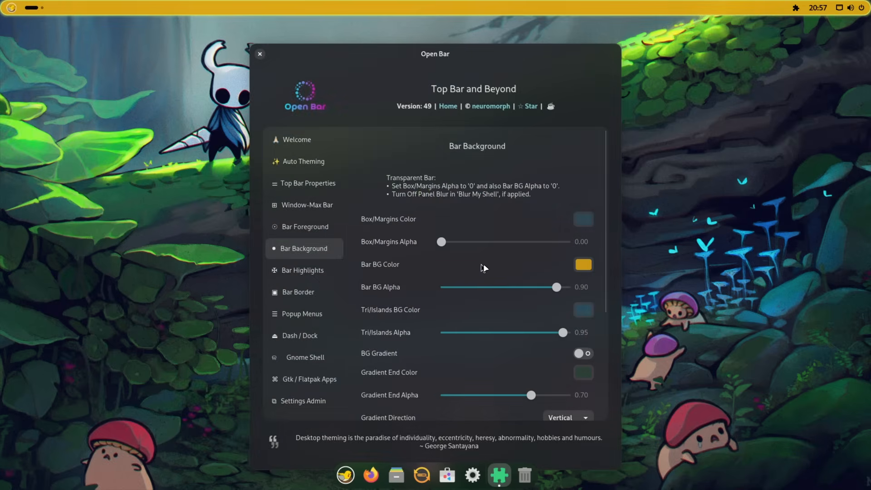
click(579, 267)
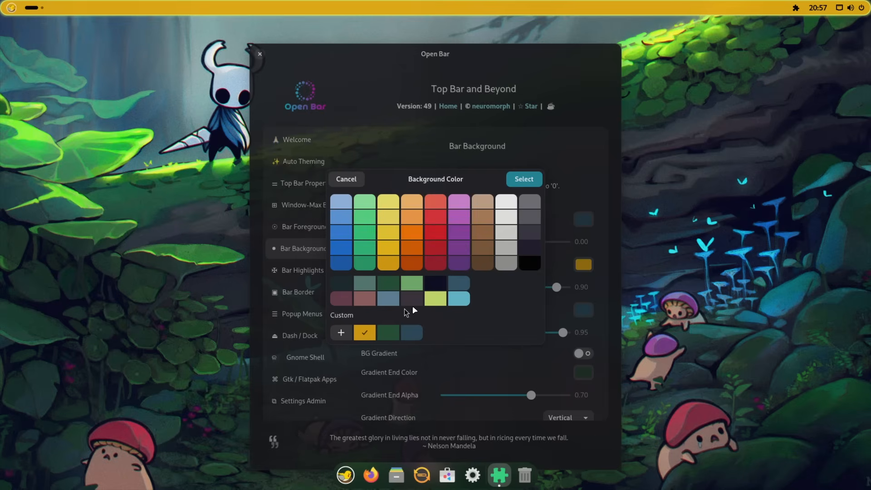
click(388, 283)
click(524, 179)
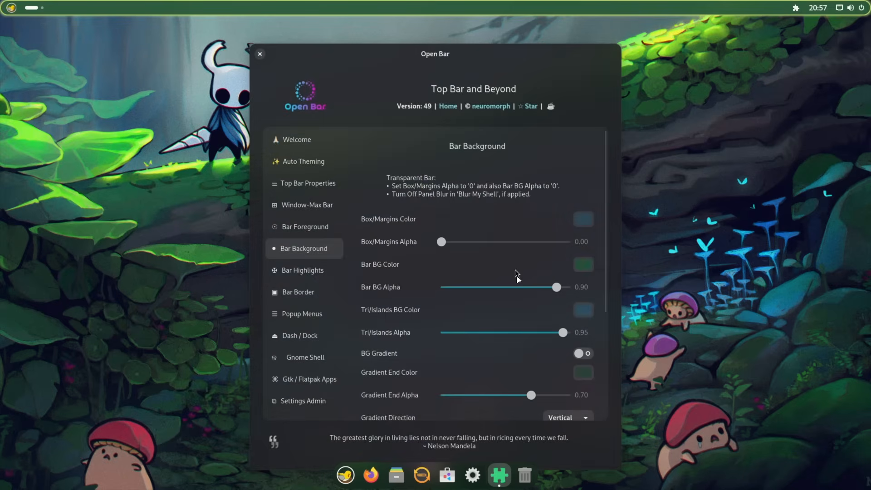
Enable the bar's background gradient and set its end color to golden yellow
scroll(404, 368, down, 3)
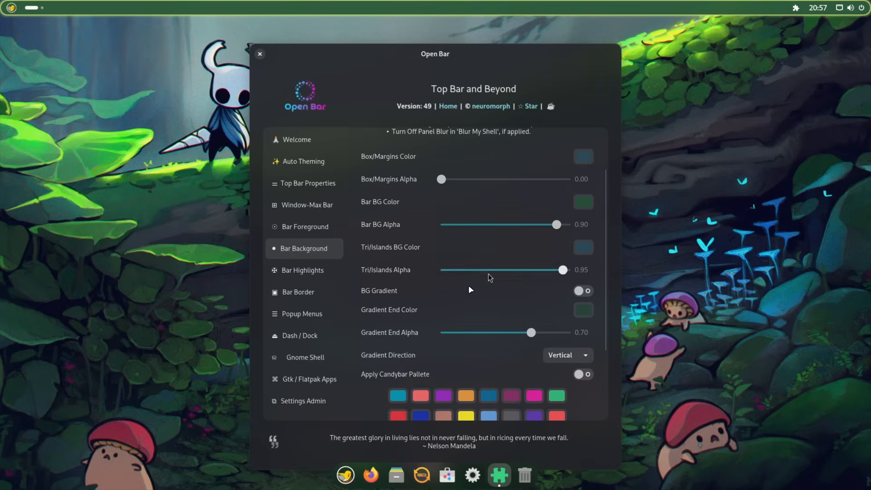
click(579, 293)
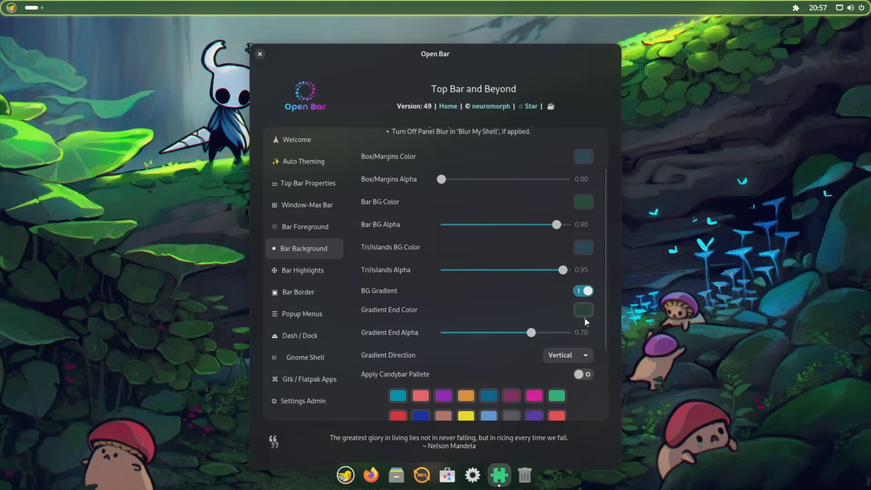
click(582, 311)
click(527, 181)
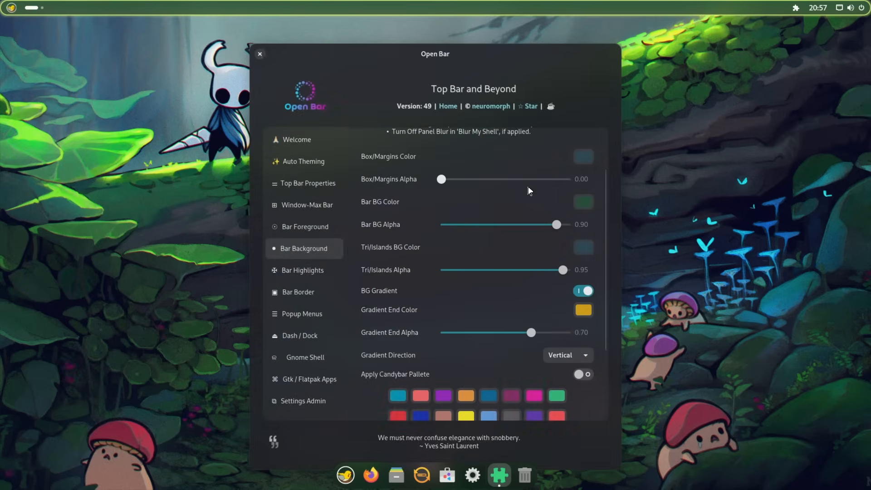
Make the bar's gradient run horizontally, with a Gradient End Alpha of 0.57 and a Bar BG Alpha of 0.67
click(575, 358)
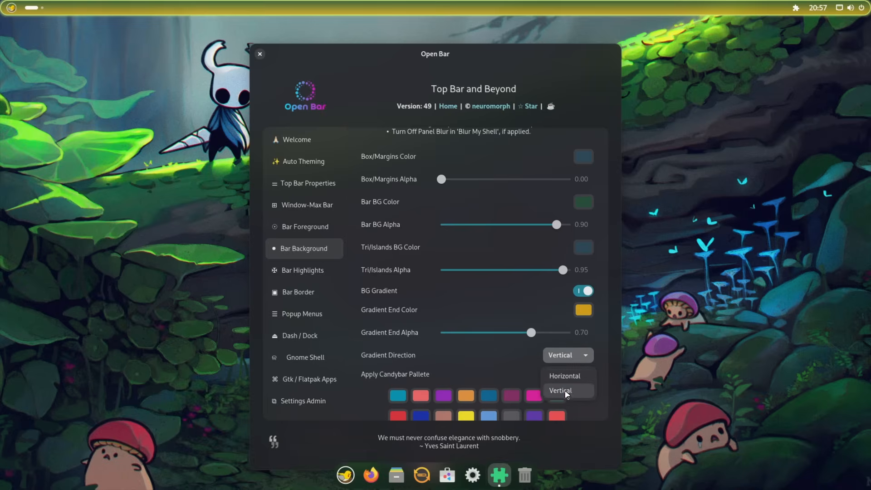
click(567, 380)
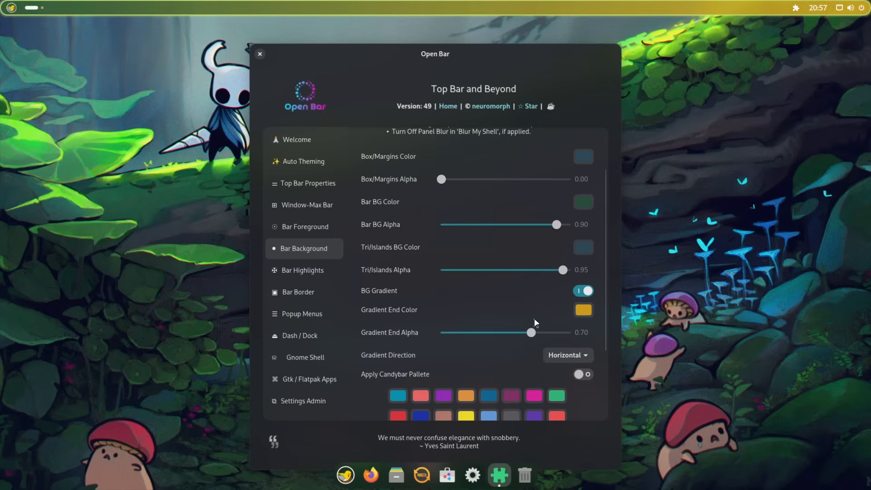
mouse_move(531, 333)
mouse_down()
mouse_move(508, 342)
mouse_move(518, 335)
mouse_up()
drag(558, 227, 530, 231)
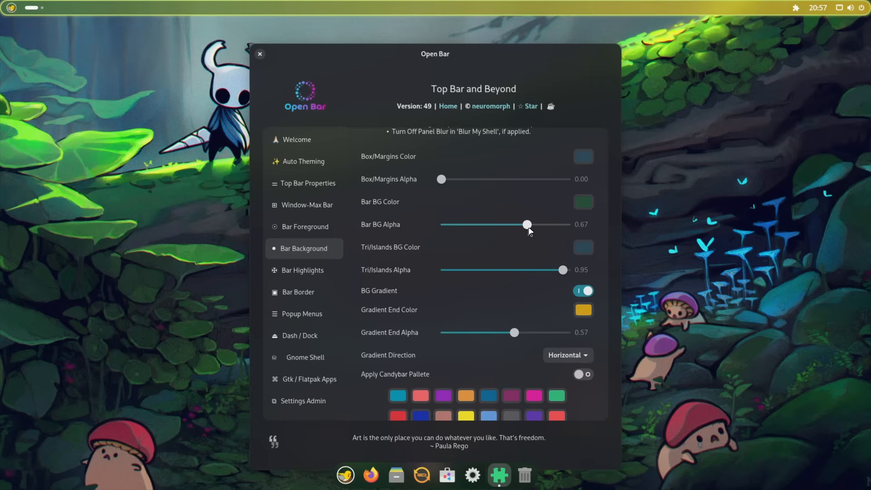
In the Bar Highlights settings, set the Highlight Alpha to 0.90, disable Auto Highlight Color and preview the highlight on the clock
click(307, 273)
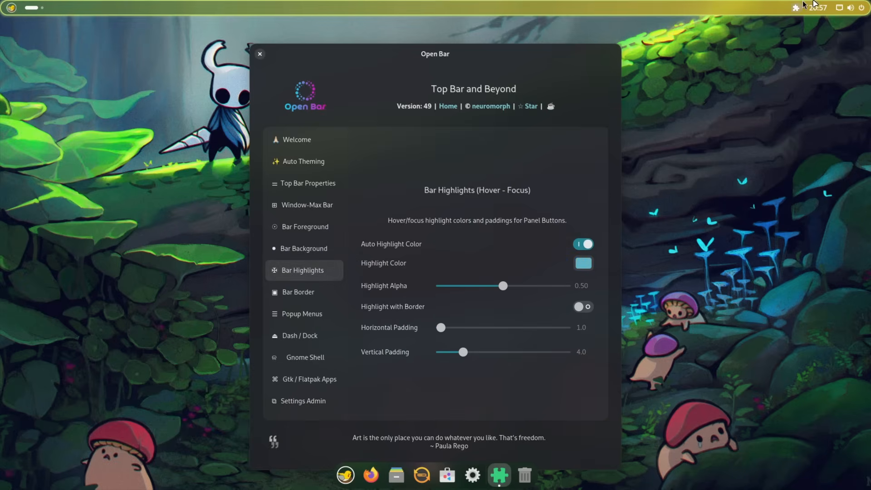
drag(504, 286, 558, 286)
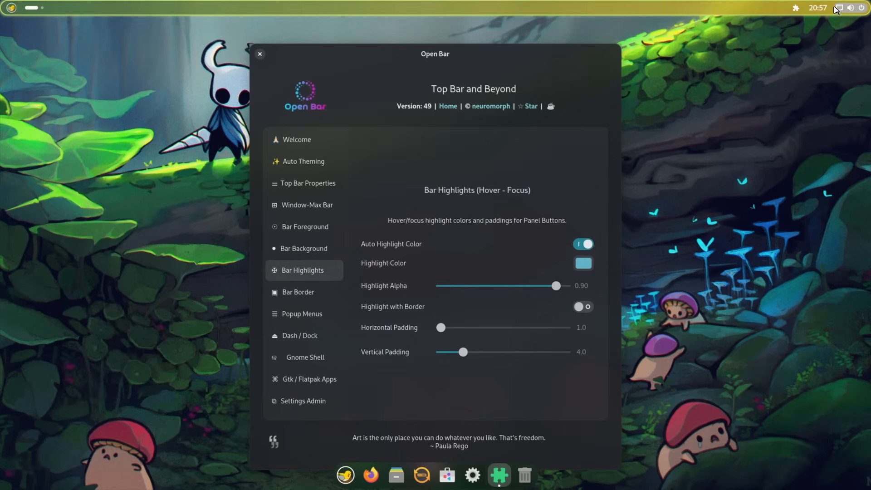
click(583, 244)
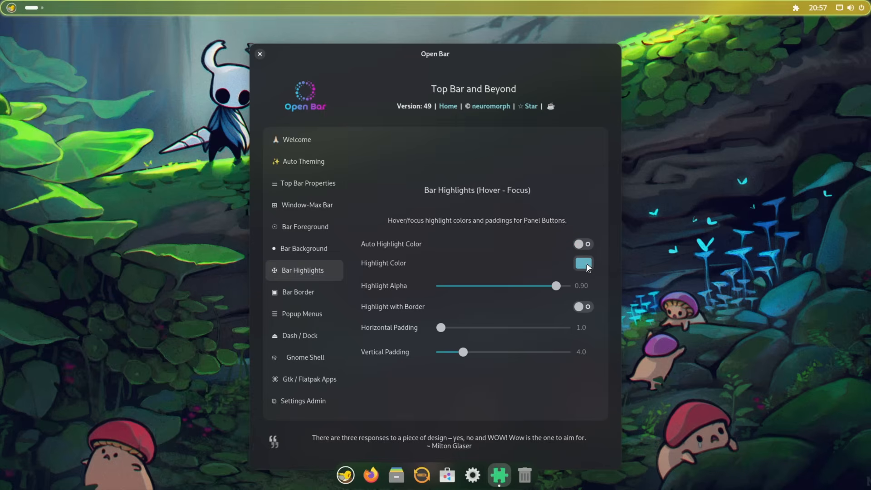
click(584, 263)
click(524, 179)
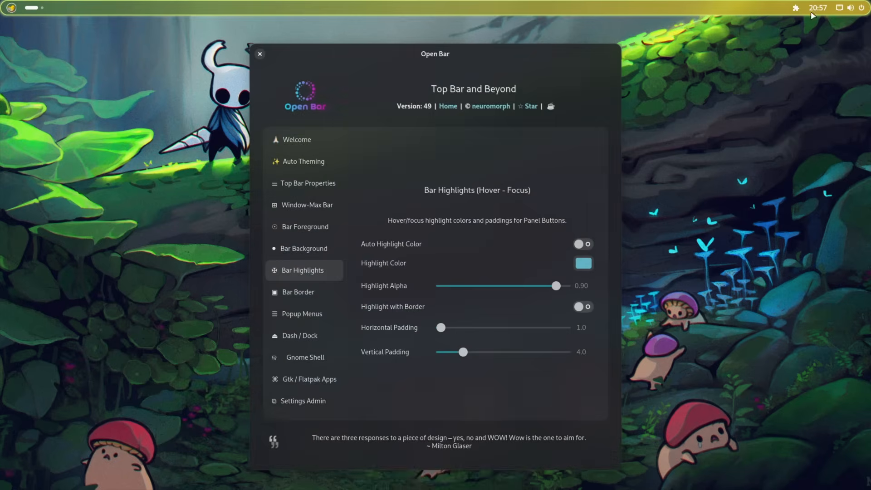
click(818, 9)
click(819, 9)
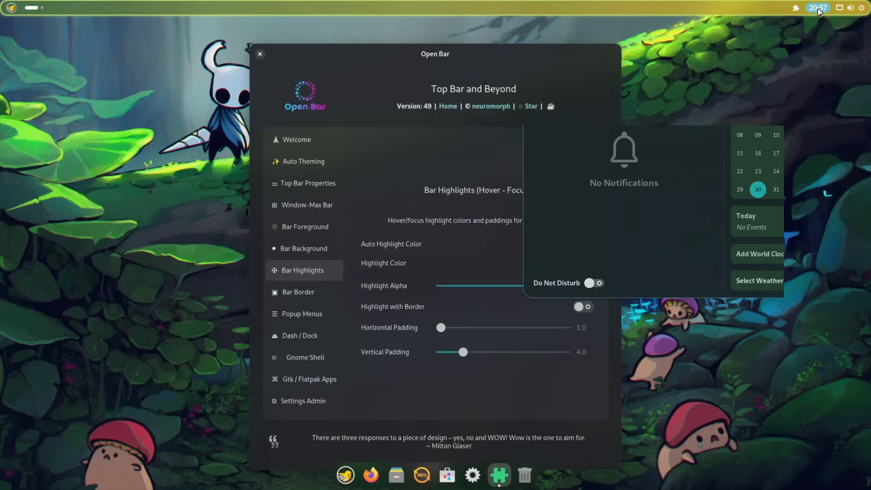
Disable the background gradient in the Bar Background settings
click(324, 232)
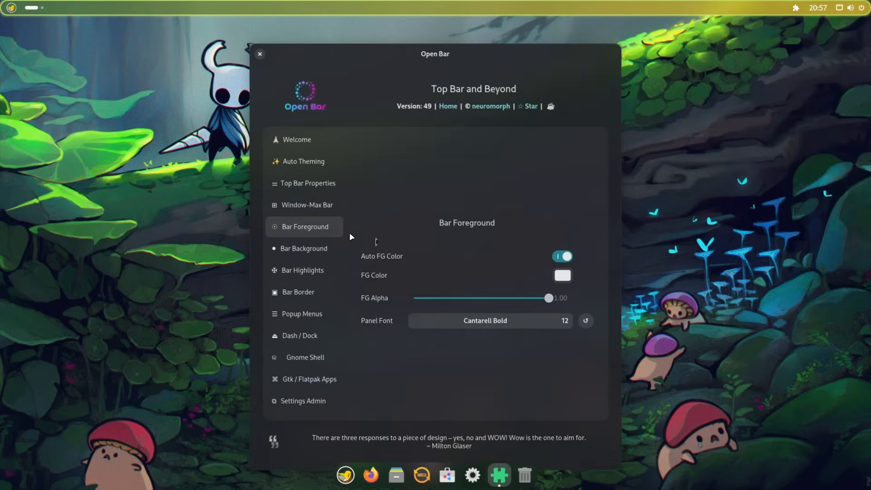
click(322, 248)
scroll(508, 354, down, 2)
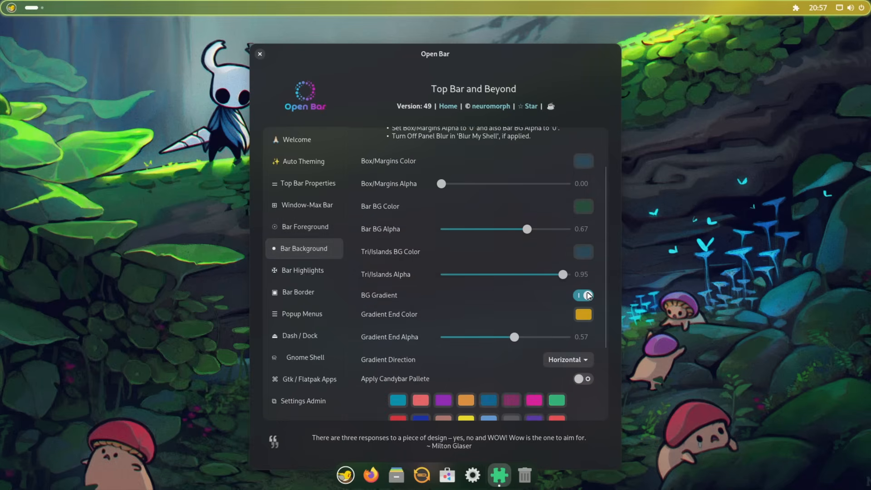
click(586, 295)
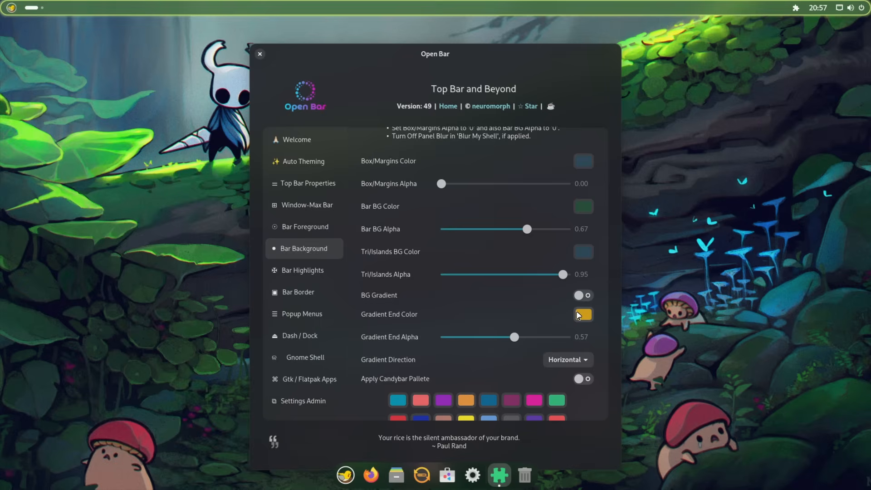
Try the blue forest wallpaper, apply the golden Cat Nap Inn field wallpaper instead, and minimize the Settings app
right_click(701, 268)
click(716, 275)
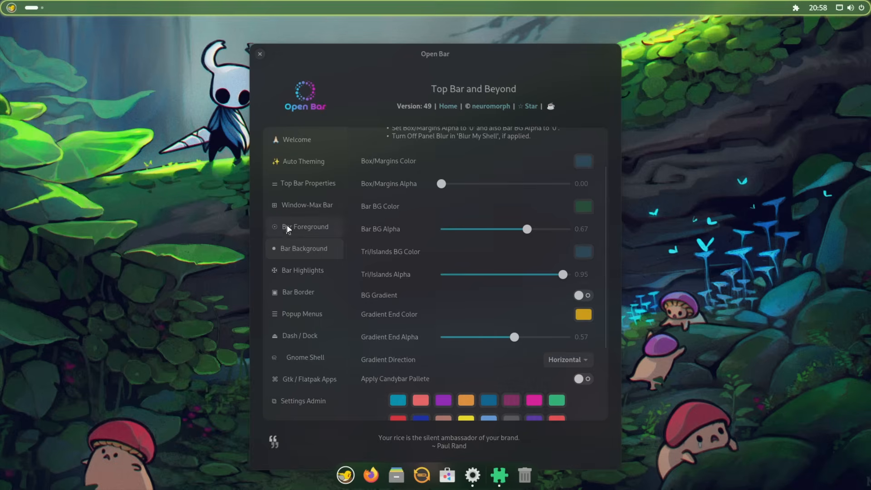
scroll(472, 331, down, 8)
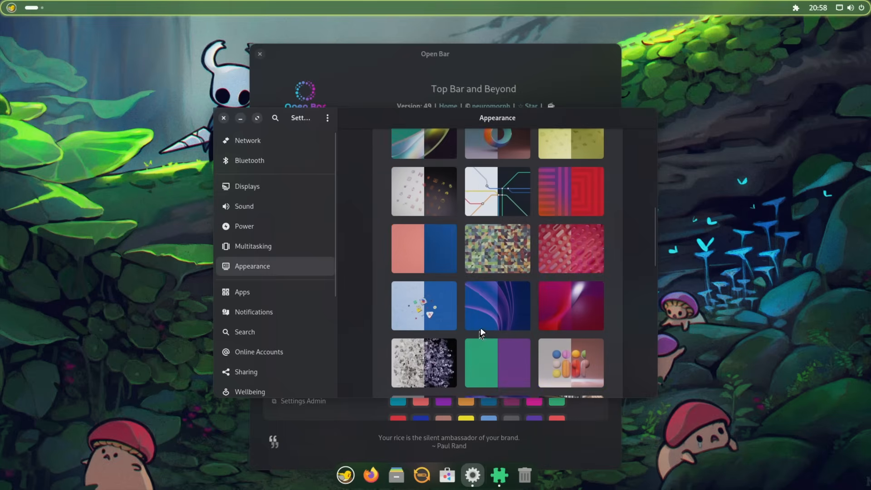
scroll(482, 331, down, 5)
scroll(558, 200, down, 2)
click(559, 183)
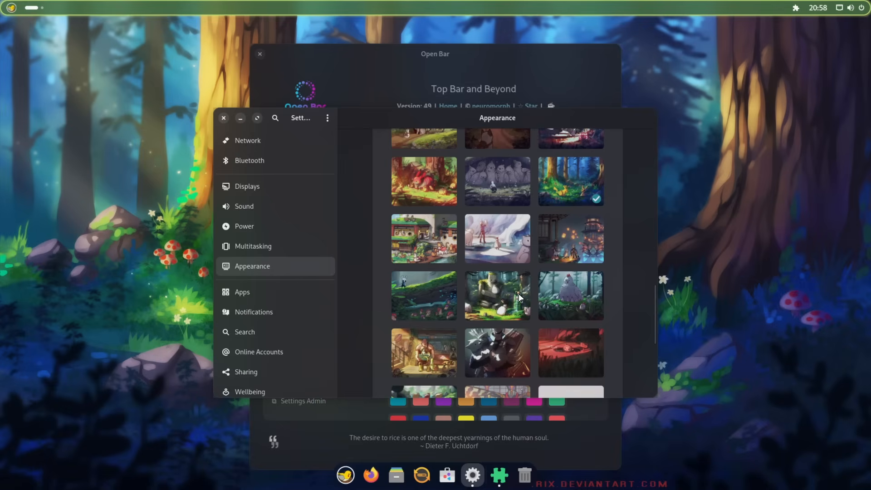
scroll(518, 293, down, 5)
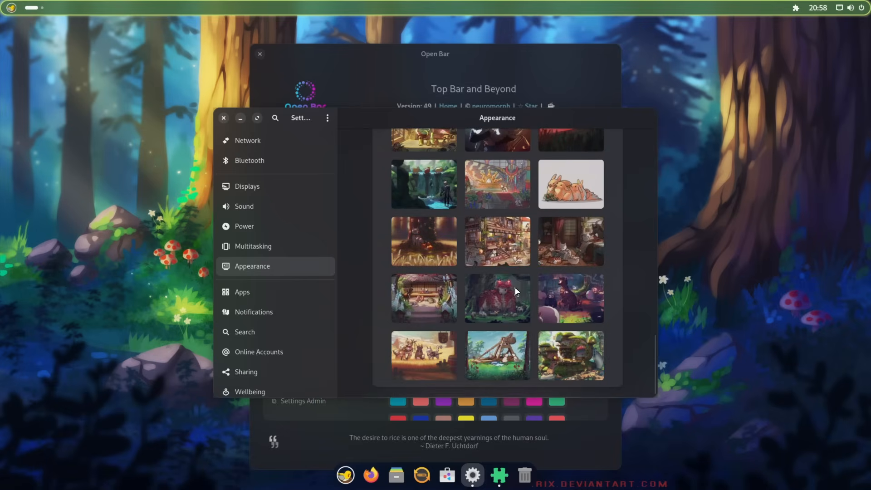
click(415, 366)
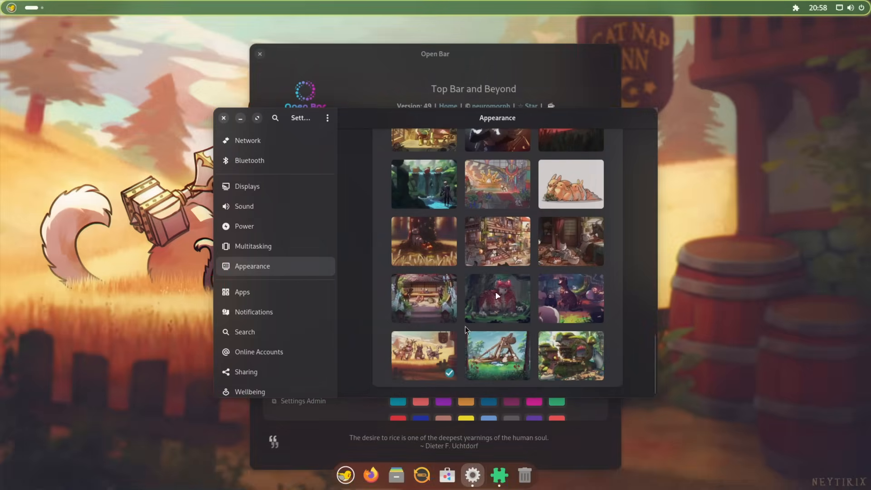
click(240, 118)
Apply the Dark Theme auto theming to match the bar colors to the new wallpaper
mouse_move(328, 66)
mouse_down()
mouse_move(654, 130)
mouse_move(748, 185)
mouse_move(648, 150)
mouse_move(313, 74)
mouse_move(322, 51)
mouse_up()
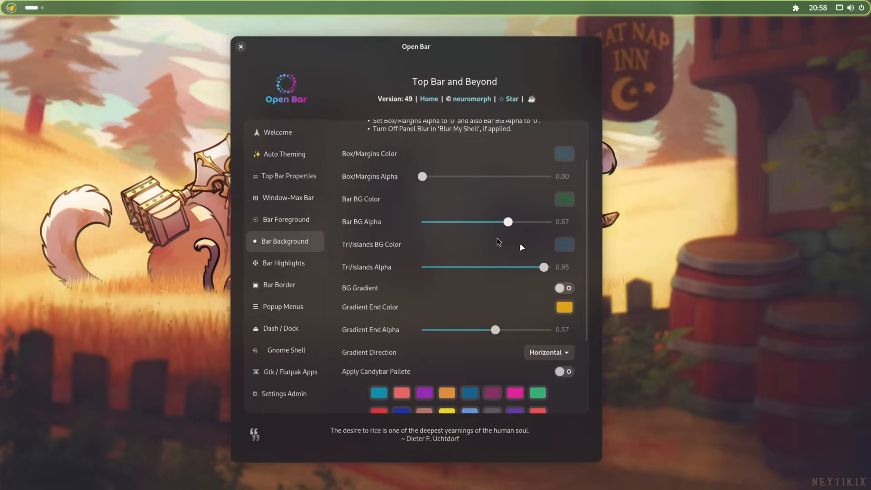
click(301, 155)
click(514, 312)
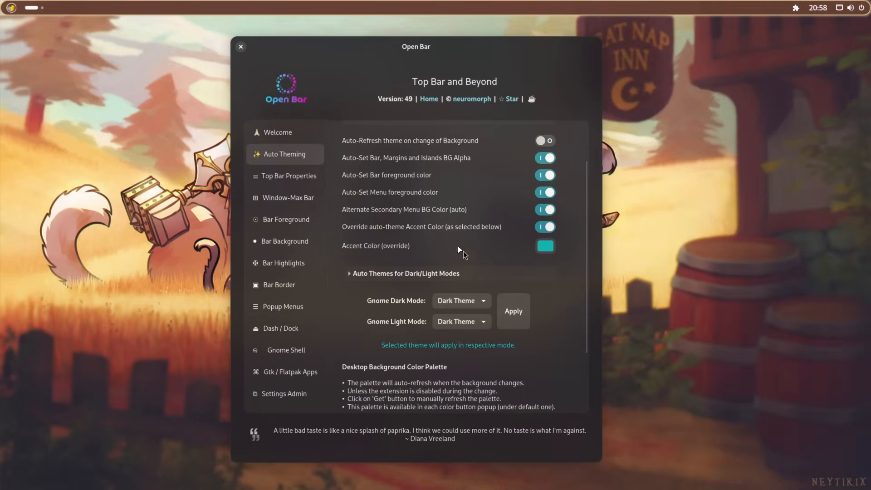
Lower the Bar BG Alpha to about 0.63 in the Bar Background settings
click(280, 178)
click(280, 200)
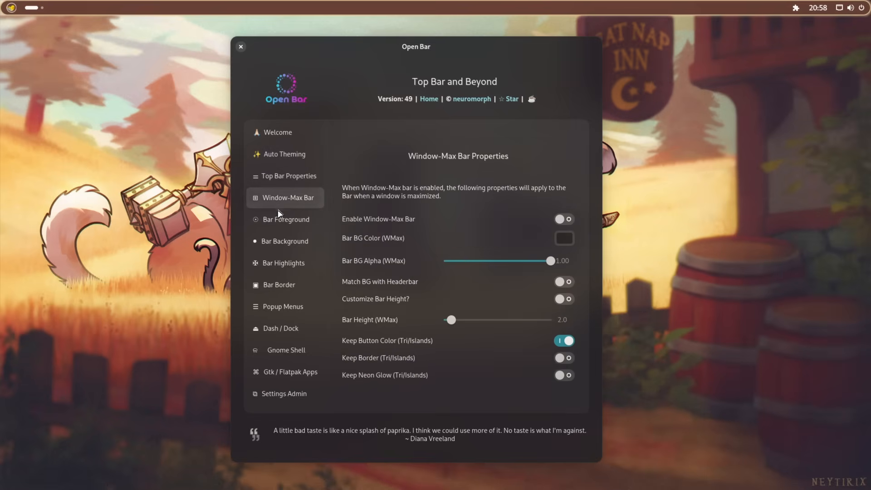
click(278, 220)
click(270, 260)
click(281, 245)
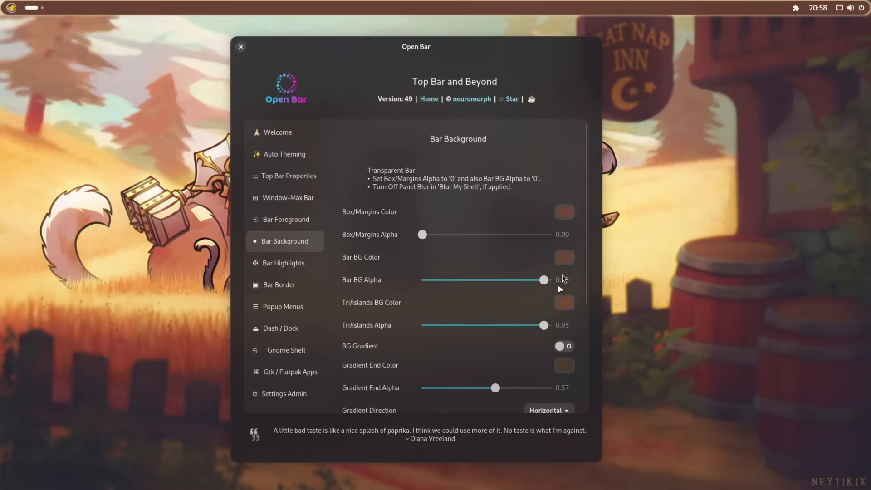
scroll(414, 318, down, 3)
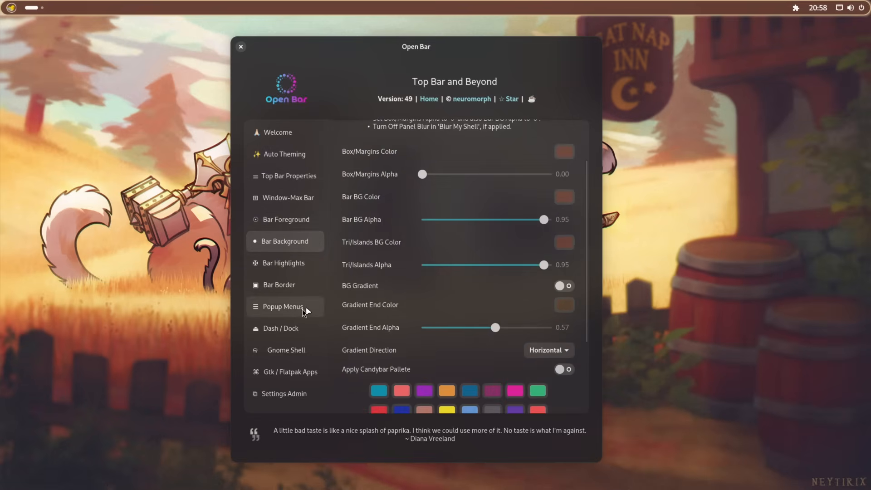
scroll(454, 254, down, 5)
scroll(494, 220, up, 5)
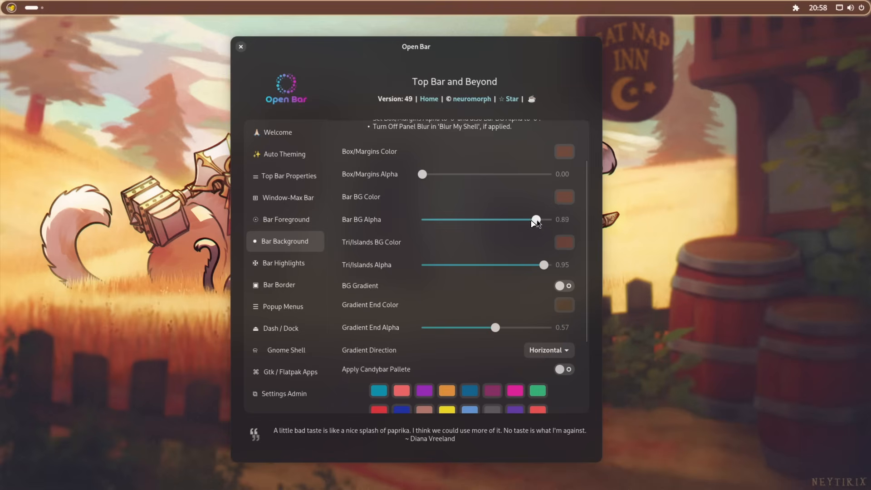
drag(540, 220, 502, 220)
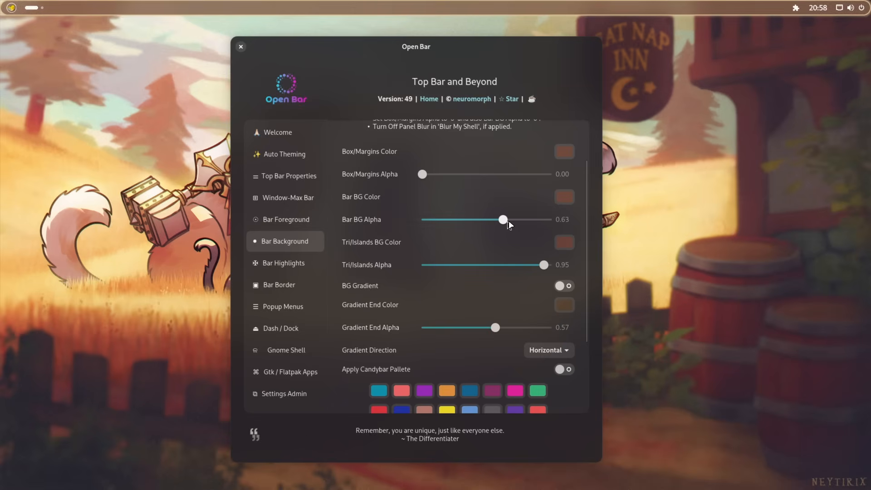
scroll(429, 312, down, 5)
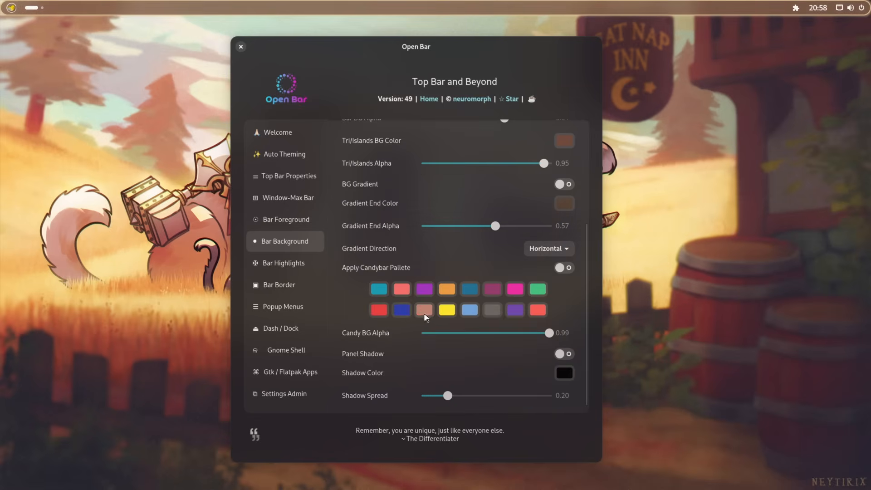
Set the bar's Highlight Color to the golden orange swatch from the wallpaper palette and its Vertical Padding to 0
click(304, 264)
click(565, 256)
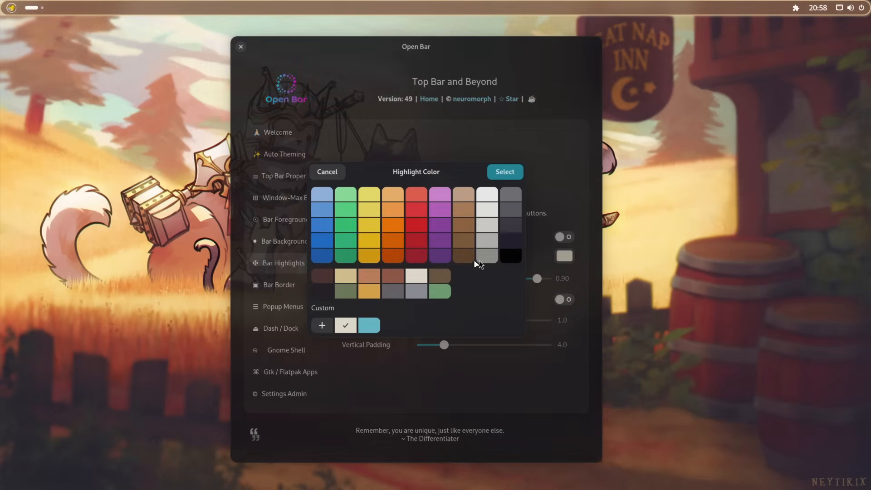
click(369, 291)
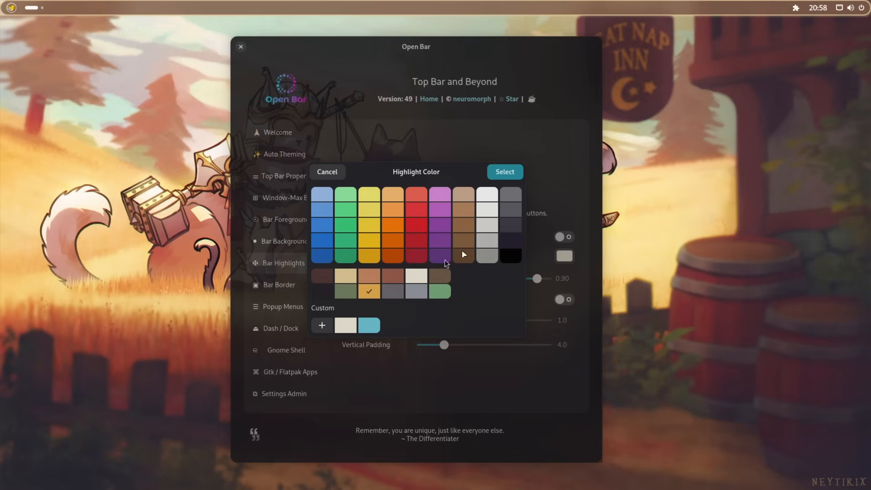
click(505, 172)
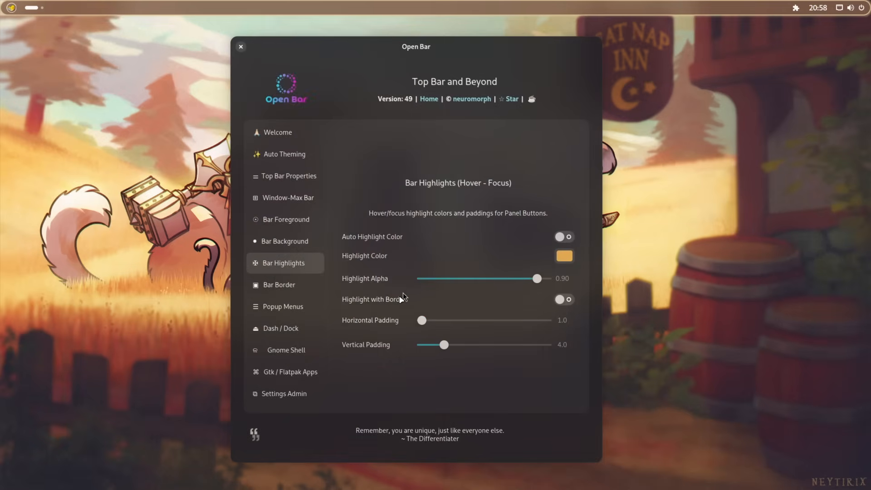
click(305, 287)
click(301, 267)
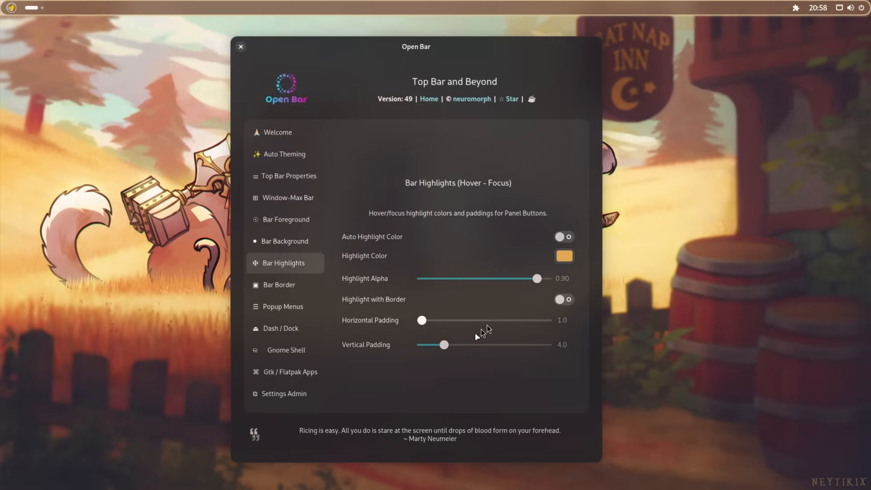
drag(445, 345, 416, 346)
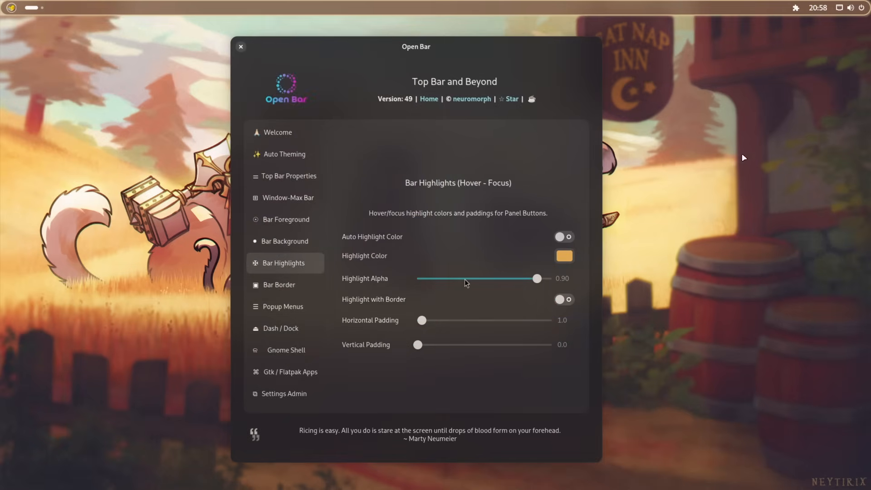
In the Bar Border settings, set the color to the near-black wallpaper palette swatch and the Corner Radius to 0
click(267, 289)
click(564, 307)
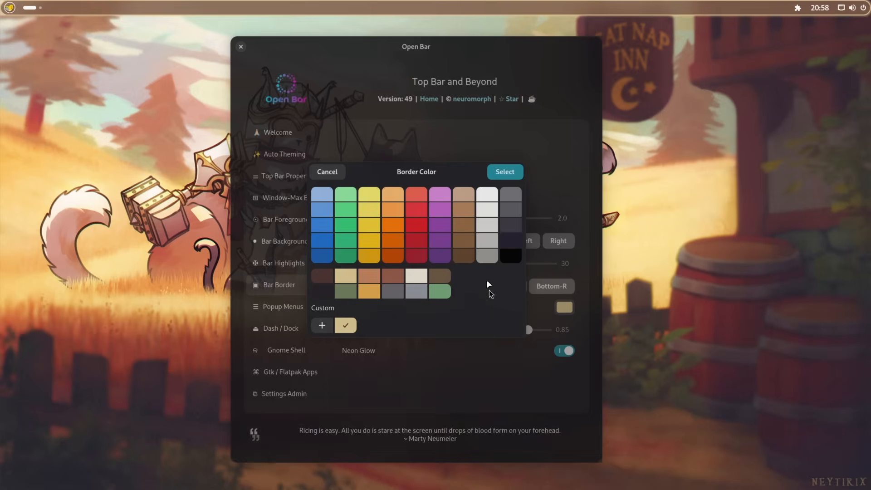
click(504, 172)
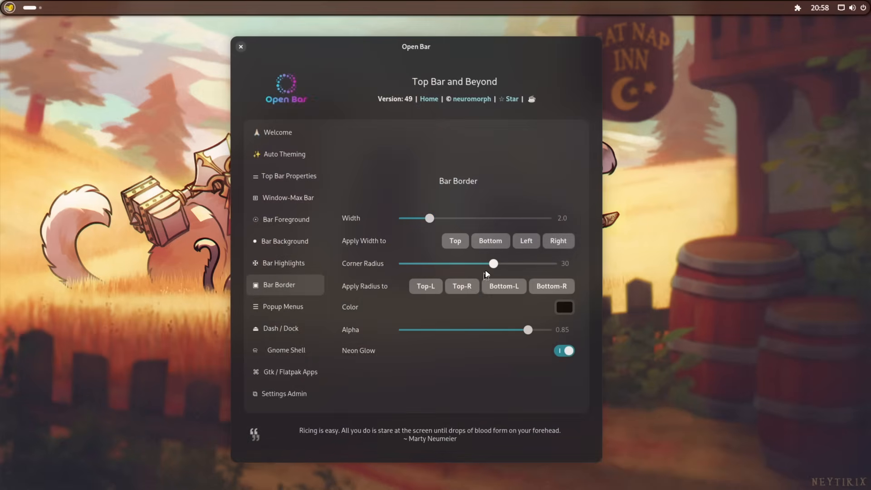
drag(491, 265, 366, 273)
Apply the bar's border to the bottom edge only and set its width to 1.2
click(460, 245)
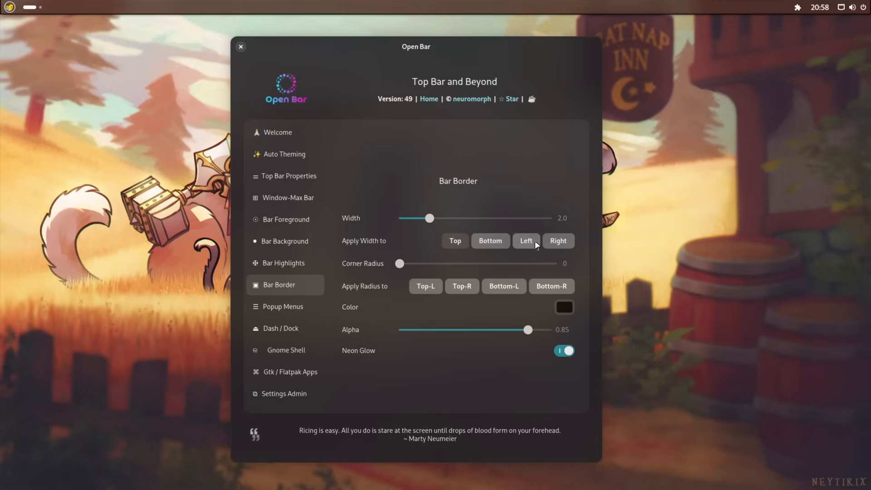
click(535, 243)
click(553, 244)
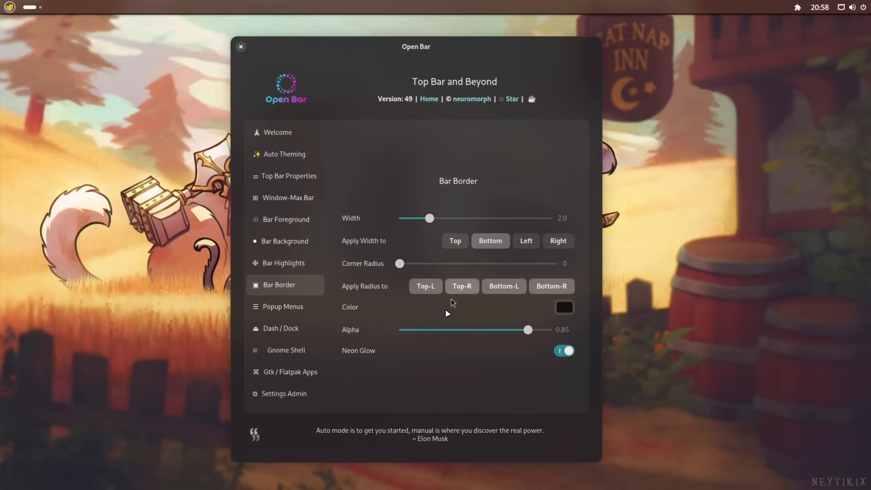
click(463, 241)
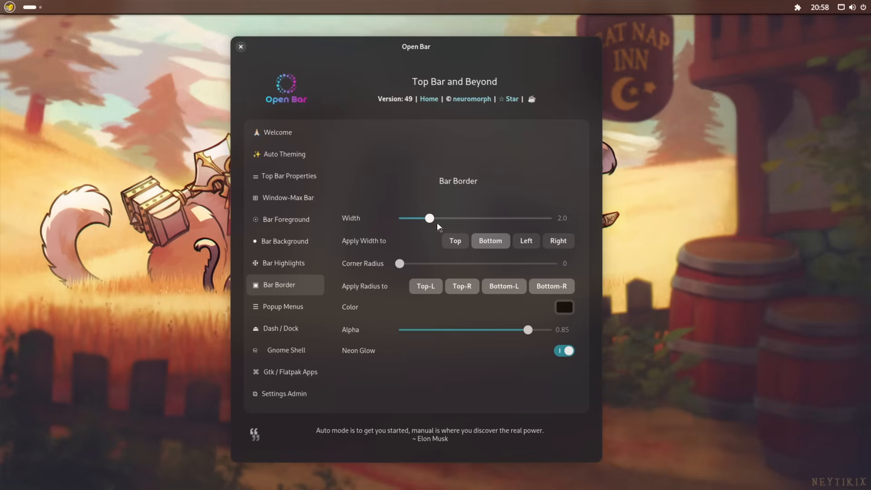
drag(429, 221, 417, 225)
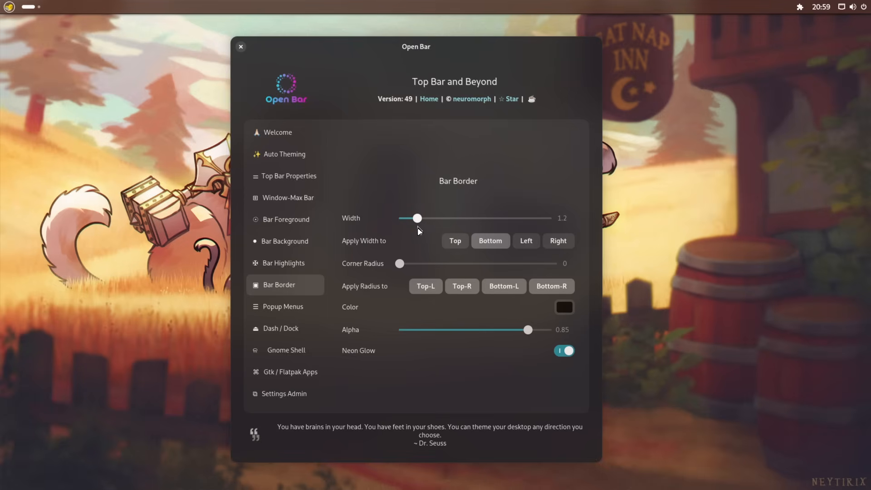
Turn off Override Secondary in the Popup Menus settings and check the result on the quick settings menu
click(297, 307)
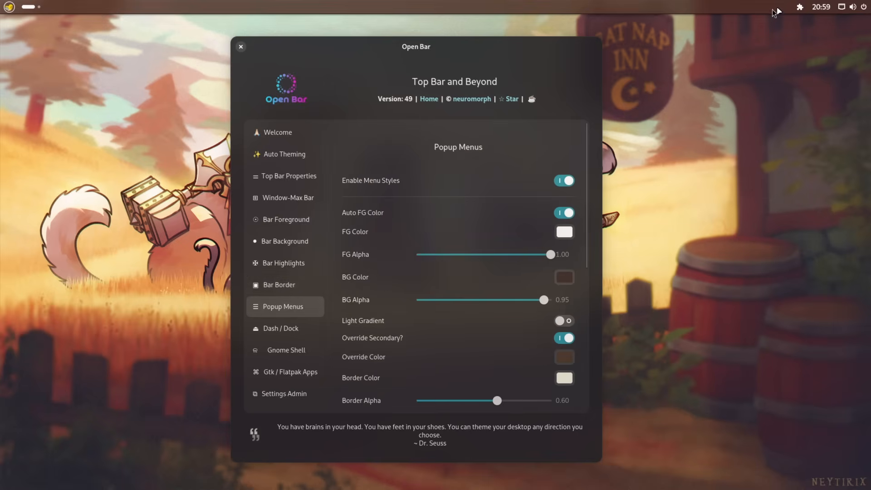
click(800, 7)
click(656, 231)
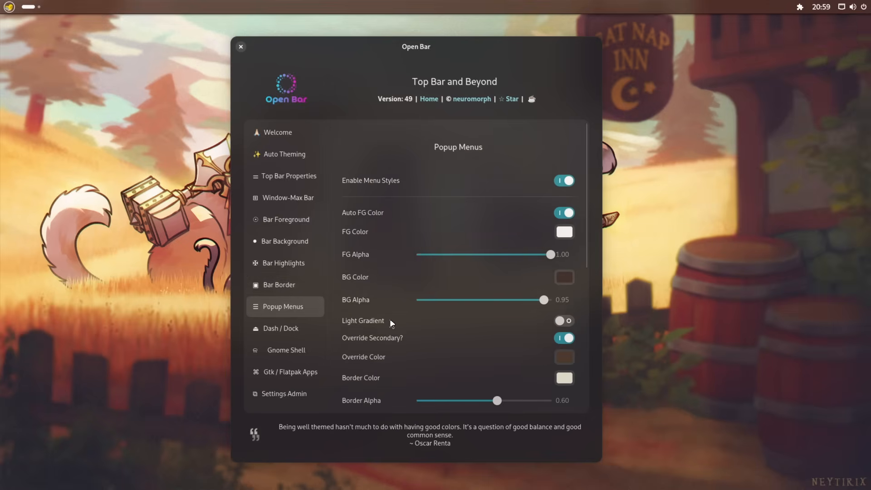
scroll(391, 321, down, 1)
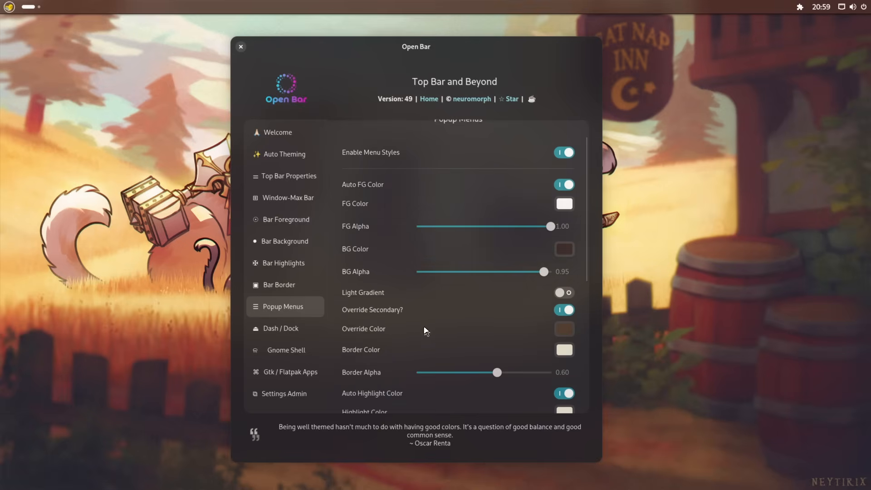
click(562, 310)
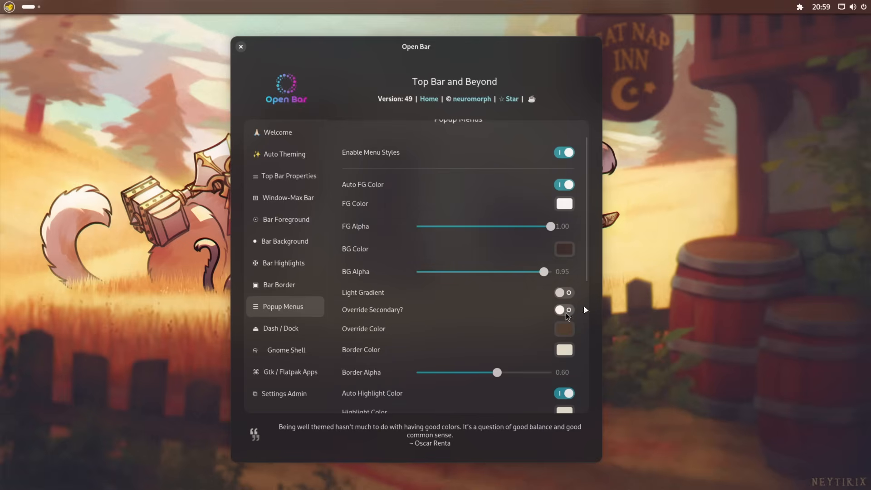
click(853, 7)
click(477, 329)
Turn off Auto Highlight Color for the popup menus and set their Highlight Color to the golden orange wallpaper swatch
scroll(473, 334, down, 1)
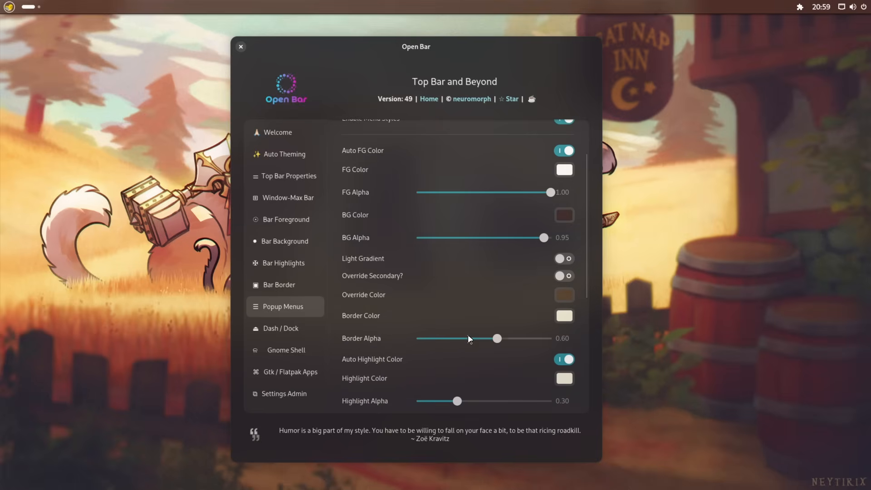
click(566, 362)
click(565, 379)
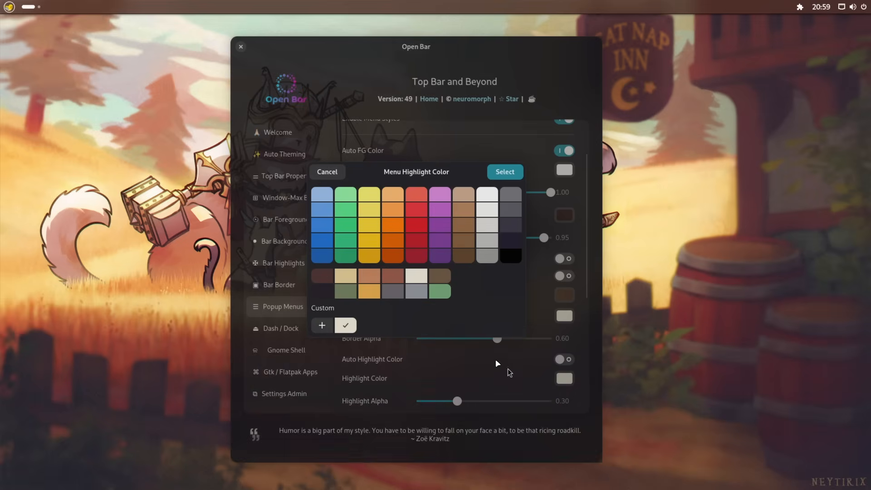
click(505, 172)
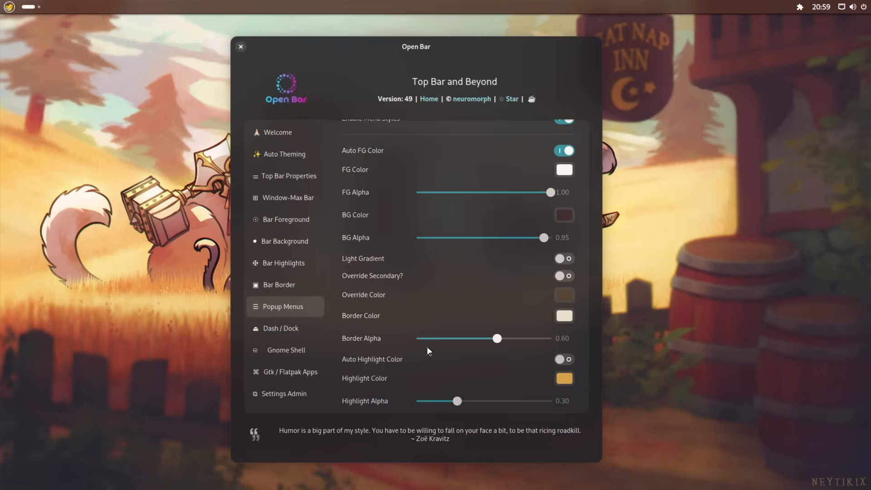
Set the popup menus' Accent Color to the golden orange wallpaper swatch and check it on the quick settings menu
scroll(408, 345, down, 3)
scroll(385, 345, up, 4)
scroll(384, 345, down, 5)
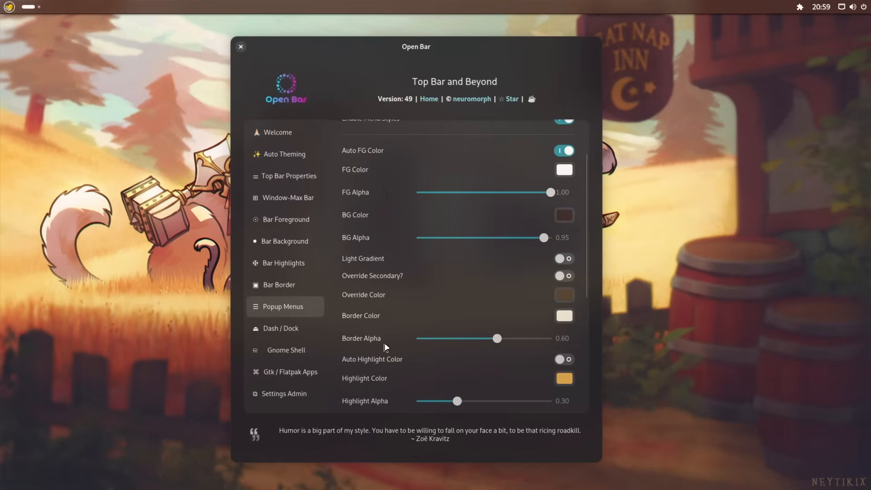
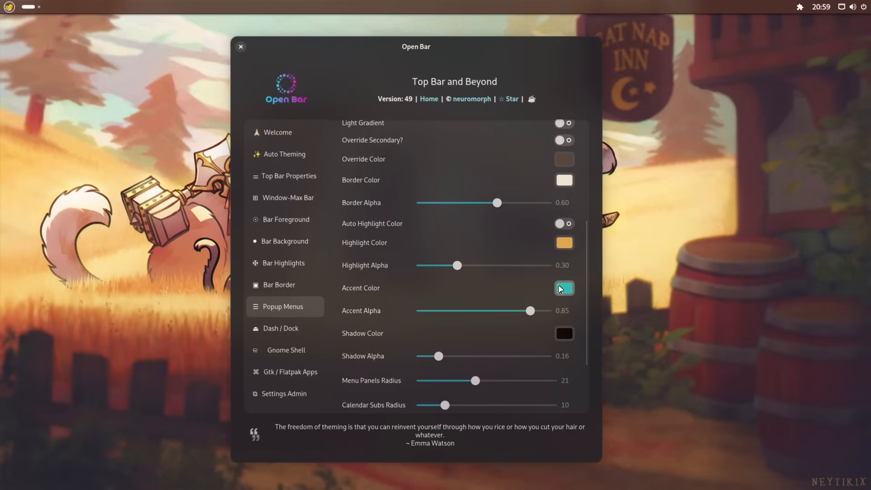
click(564, 288)
double_click(380, 292)
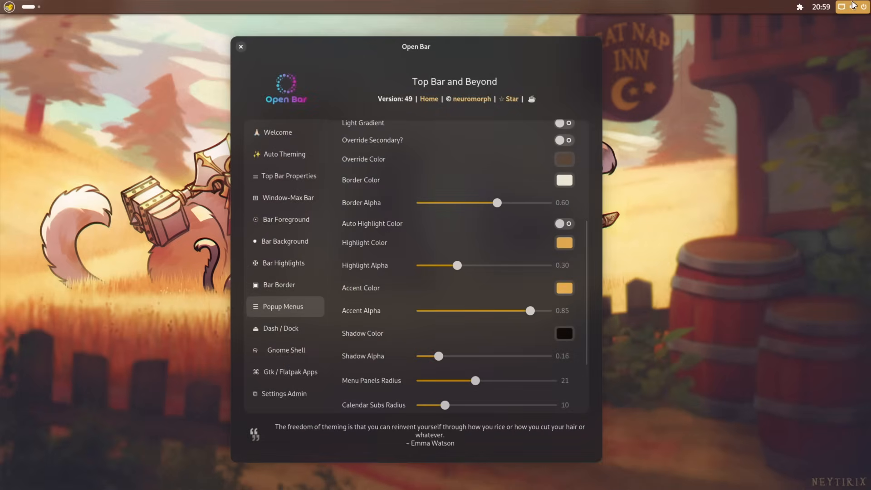
click(854, 6)
click(854, 5)
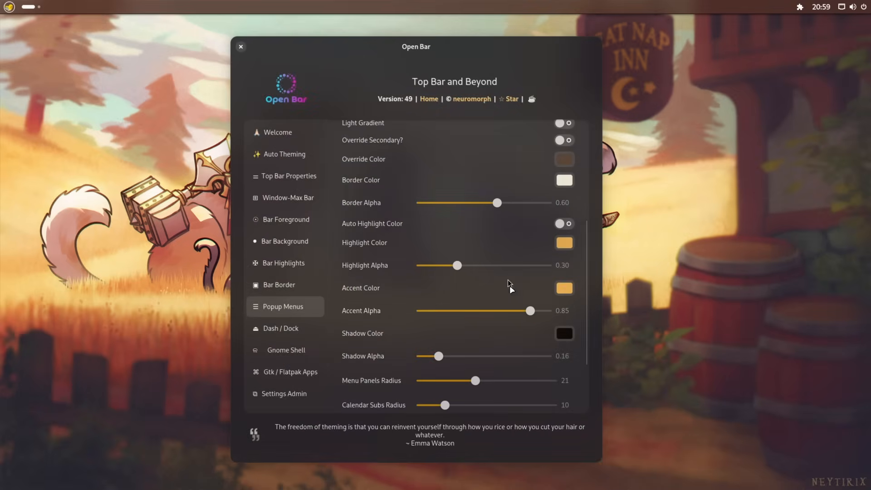
Set the Dash / Dock Style to Use Menu Colors
scroll(370, 334, down, 4)
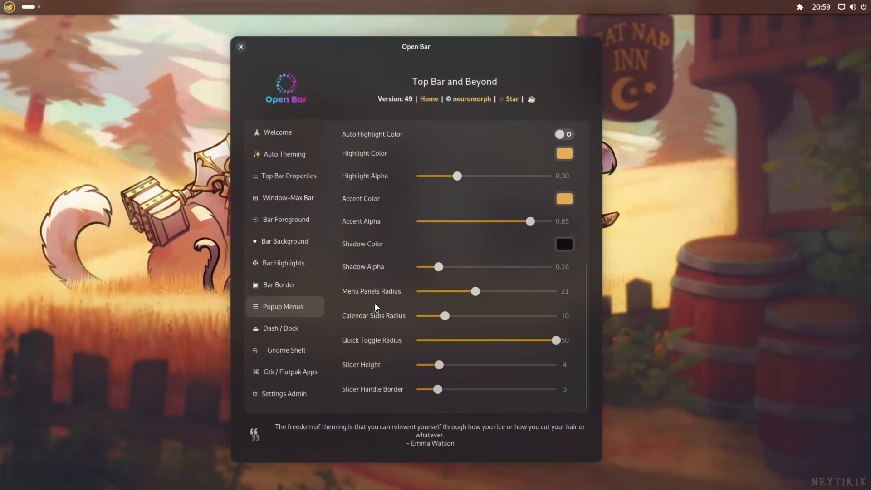
click(268, 334)
click(505, 235)
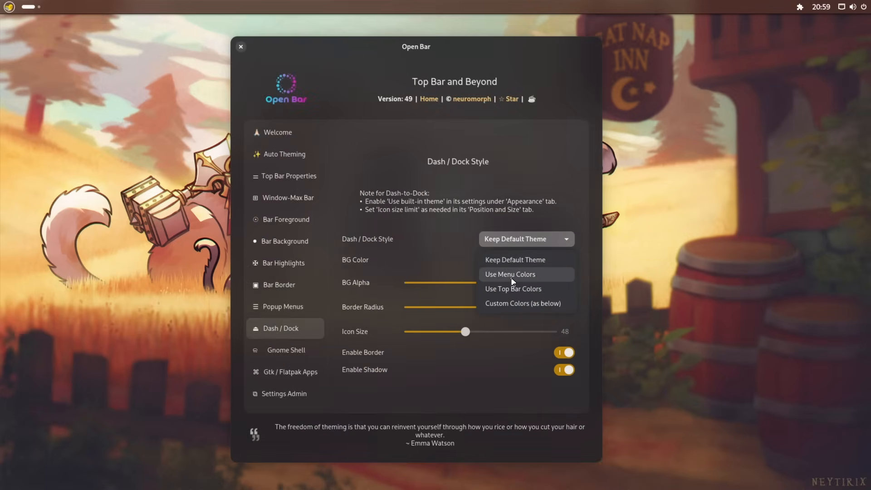
click(511, 277)
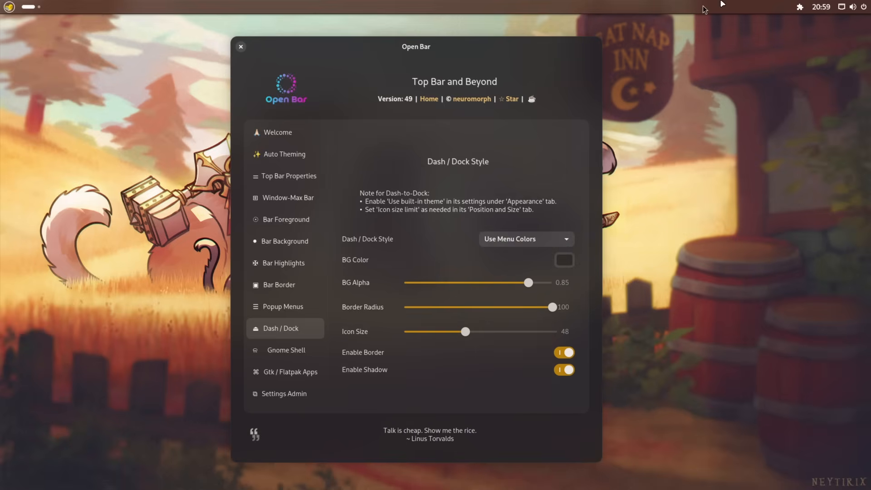
Close the Open Bar settings and turn off Intelligent autohide in the Dash to Dock settings
click(800, 6)
click(849, 113)
click(241, 47)
click(800, 7)
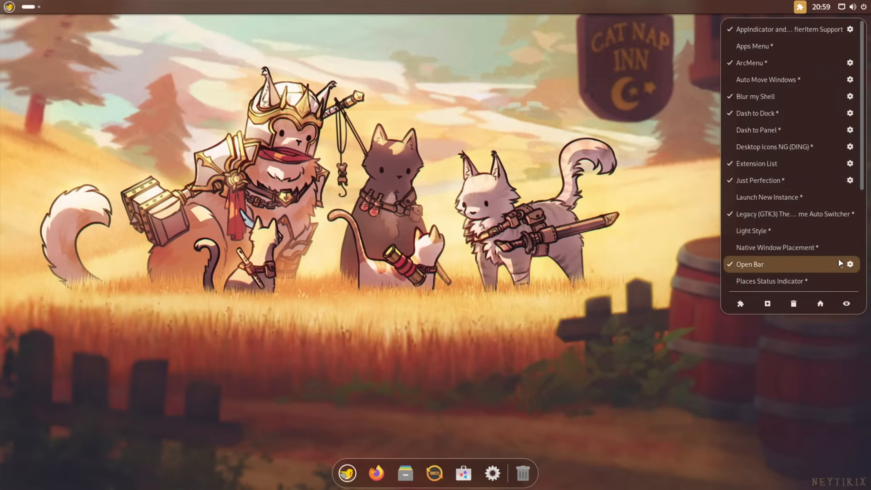
click(851, 264)
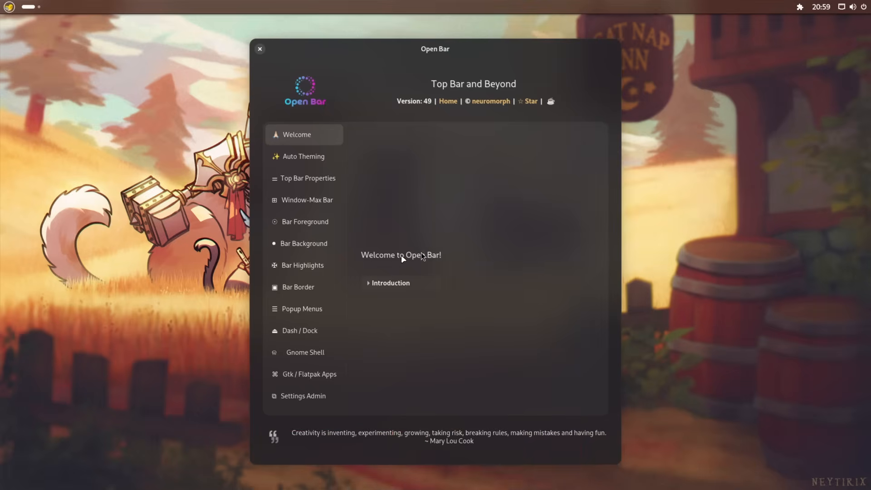
click(260, 48)
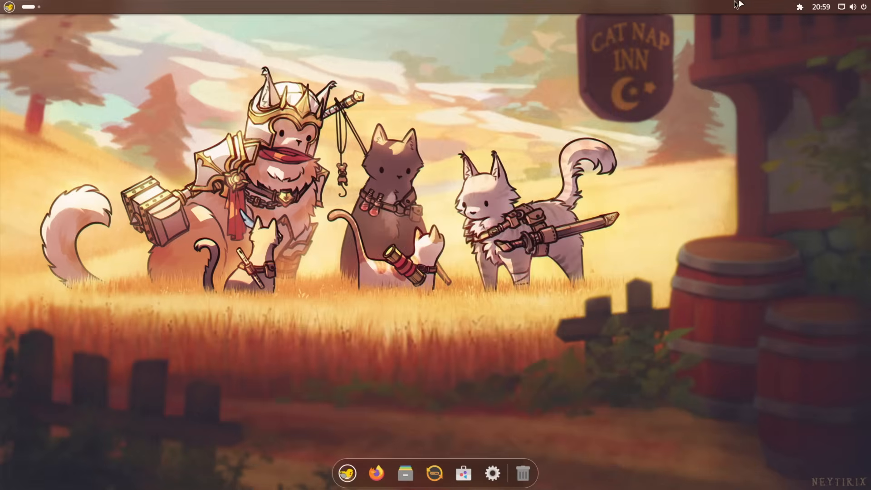
click(800, 8)
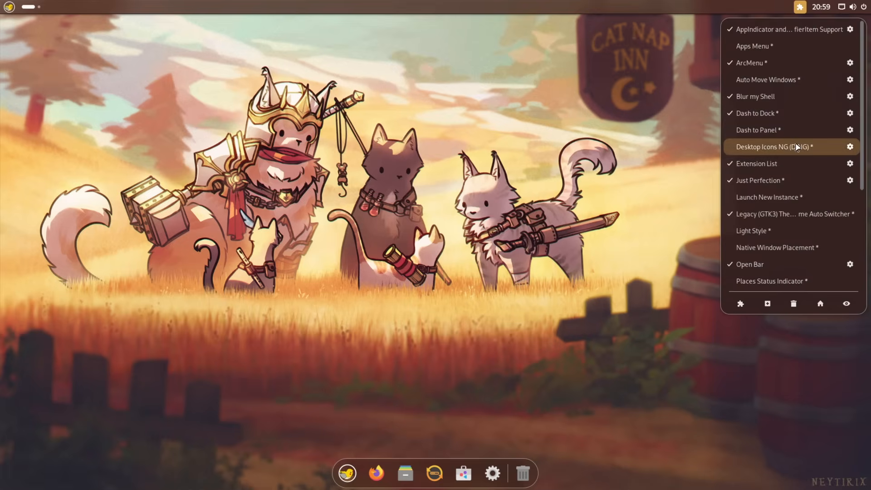
click(851, 114)
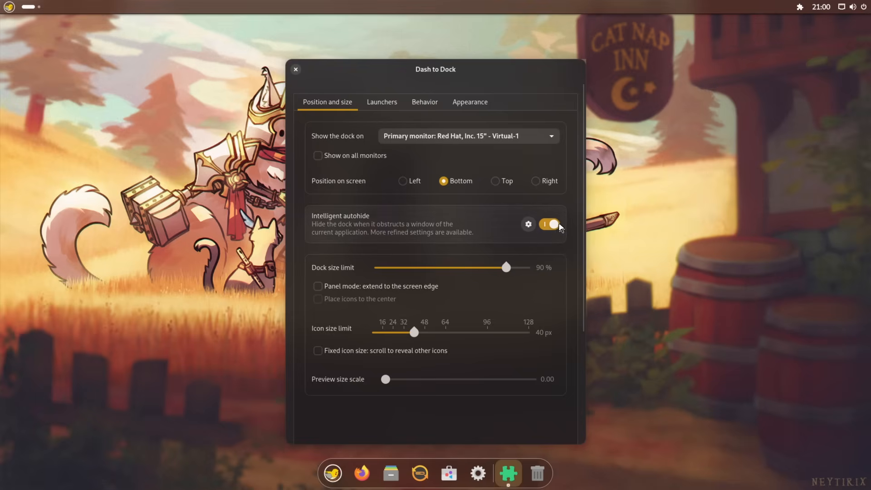
click(295, 69)
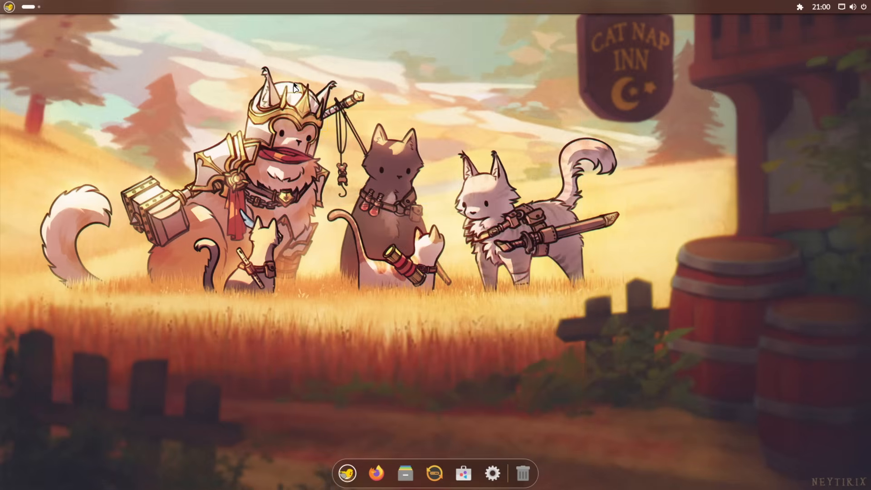
click(493, 472)
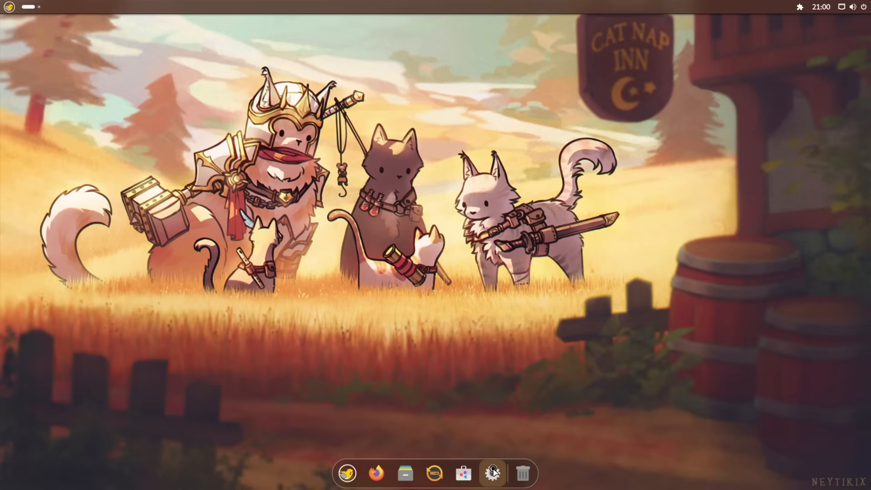
click(224, 101)
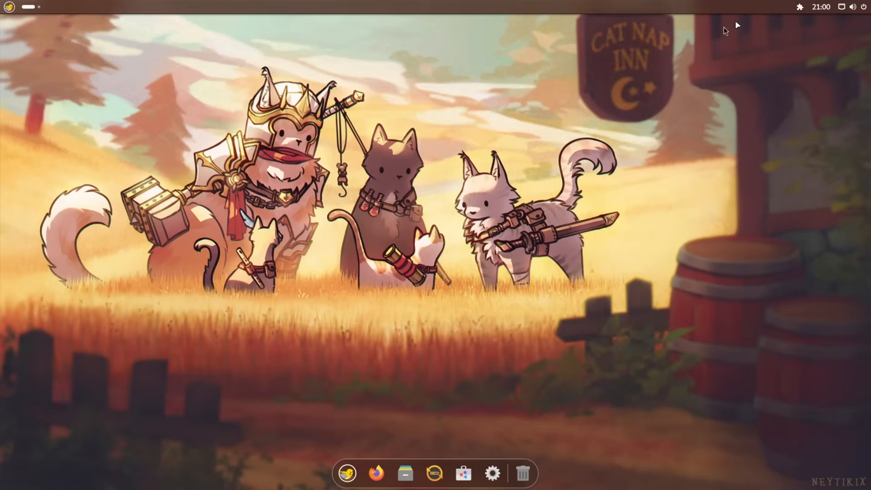
Reopen the Open Bar settings, set the Dash / Dock Style to Use Top Bar Colors and reduce the Icon Size to 35
click(799, 7)
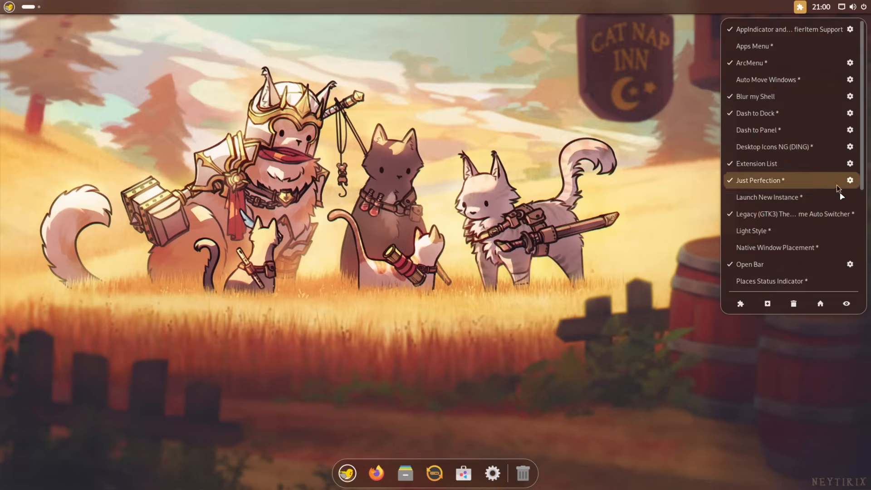
click(851, 264)
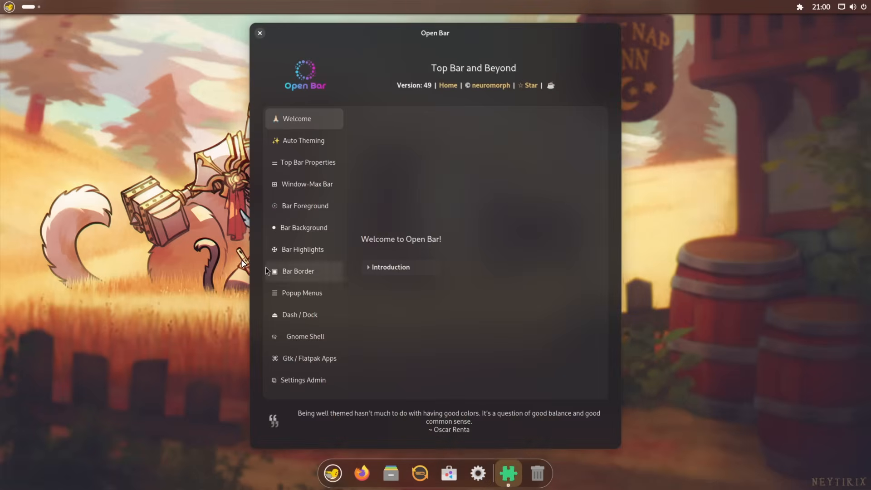
click(297, 324)
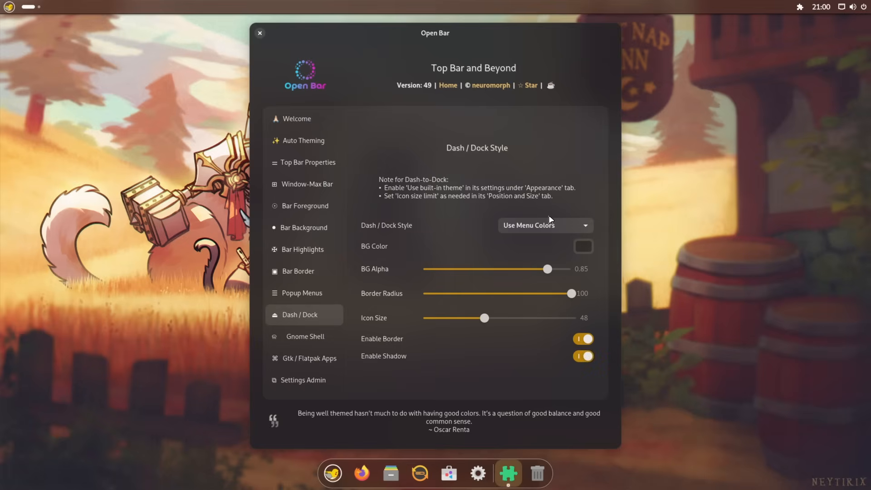
click(550, 224)
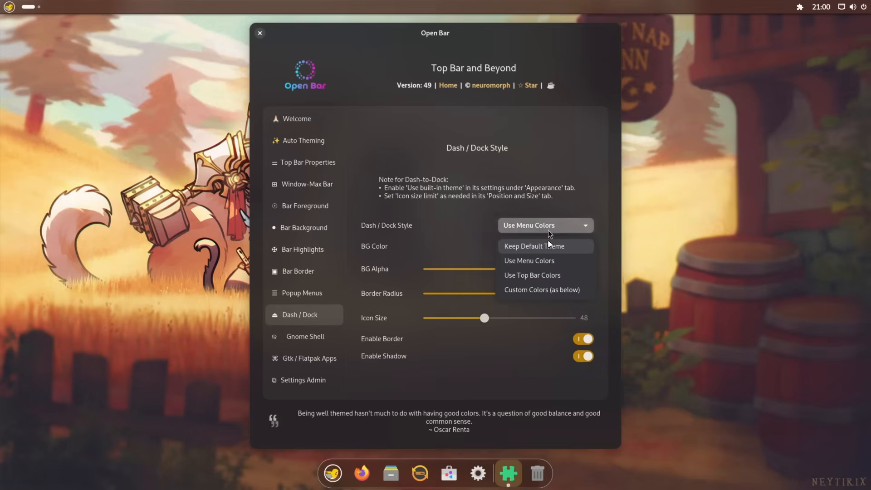
click(548, 261)
click(547, 226)
click(547, 275)
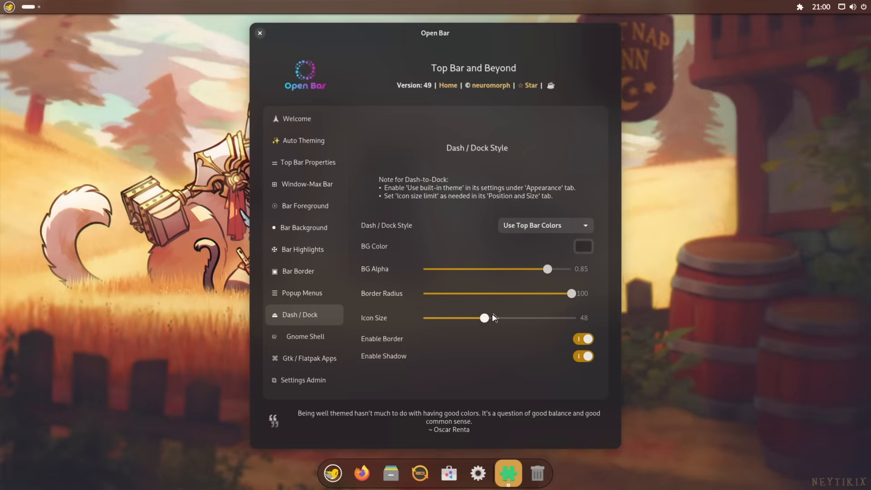
drag(485, 319, 464, 325)
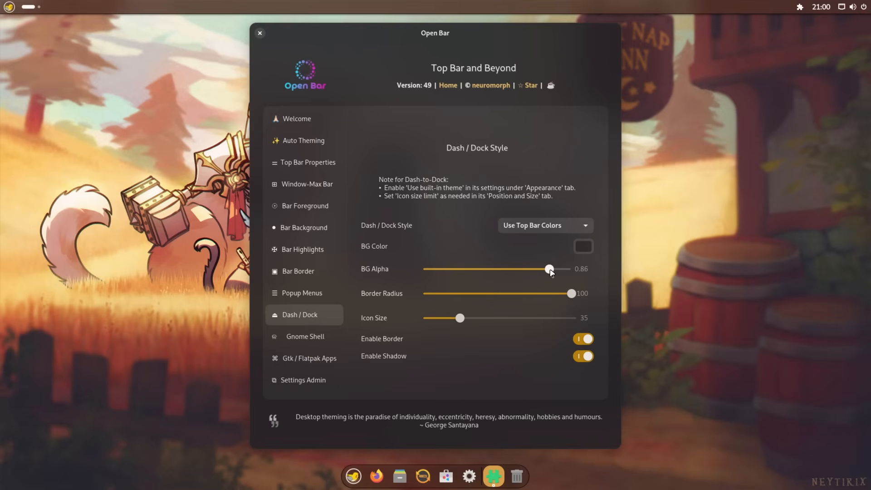
Enable all four Gnome Shell Styles, applying menu styles to notifications and pop-ups and accent and all styles shell-wide, and check the desktop context menu
click(296, 339)
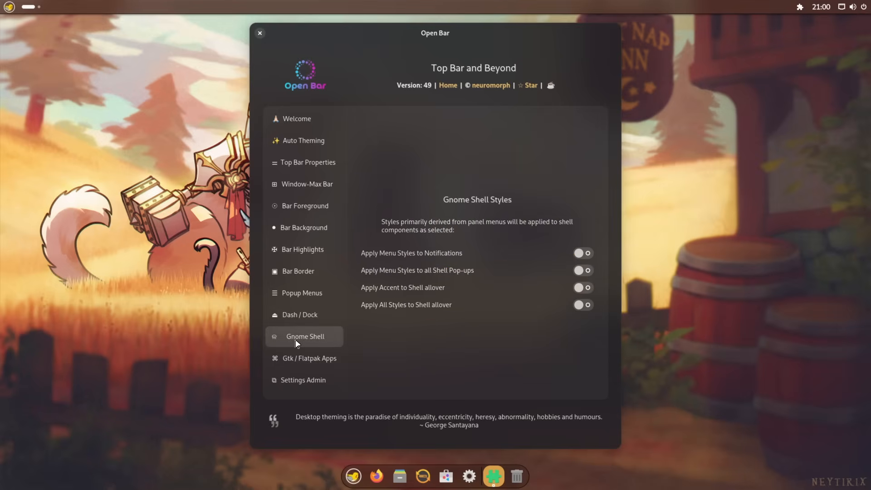
right_click(733, 85)
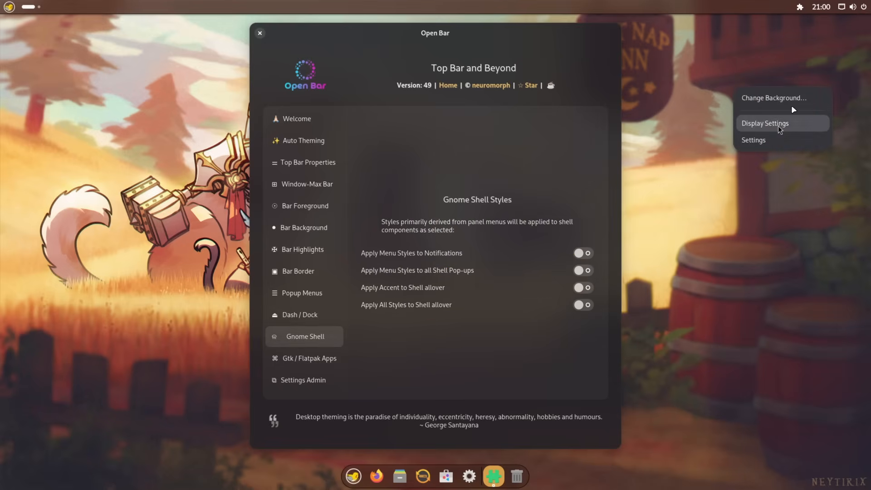
click(579, 255)
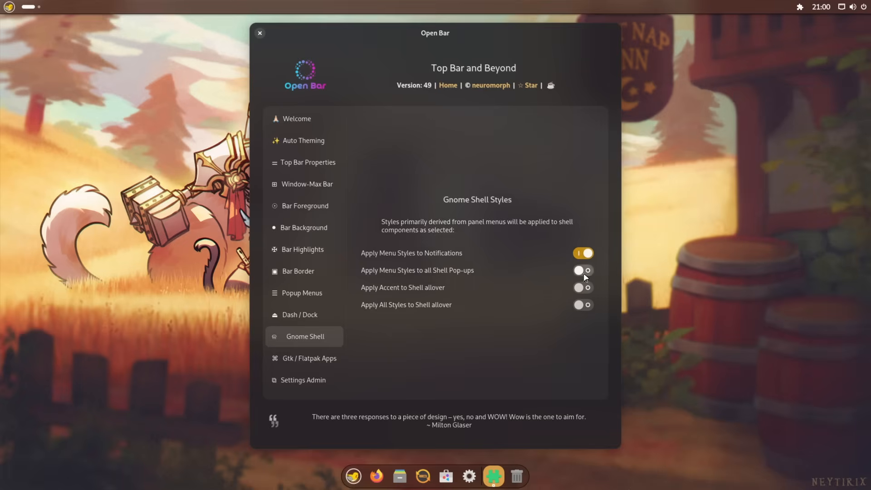
click(584, 270)
click(583, 287)
click(583, 305)
right_click(714, 183)
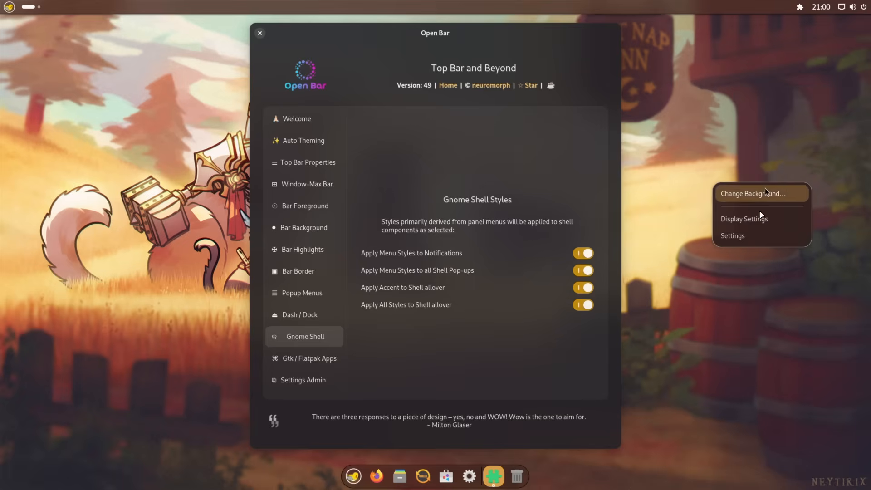
click(289, 264)
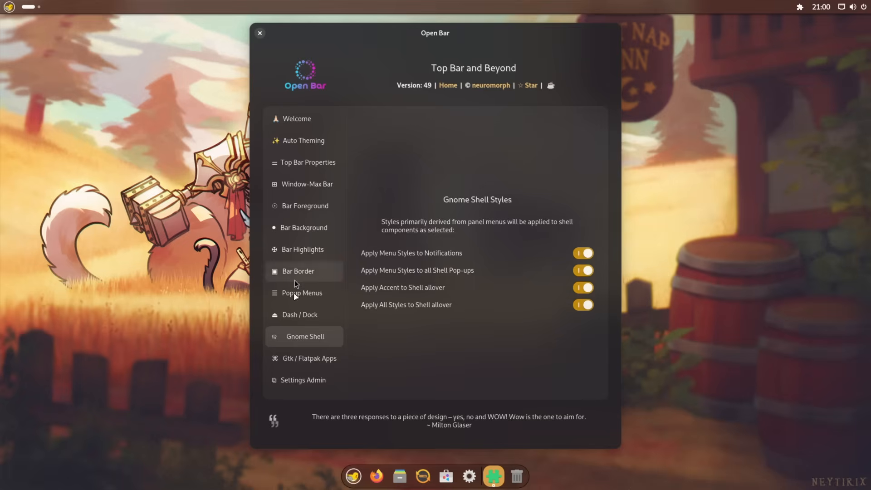
Set the popup menus' Border Color to black and check it on the extension list menu
click(293, 293)
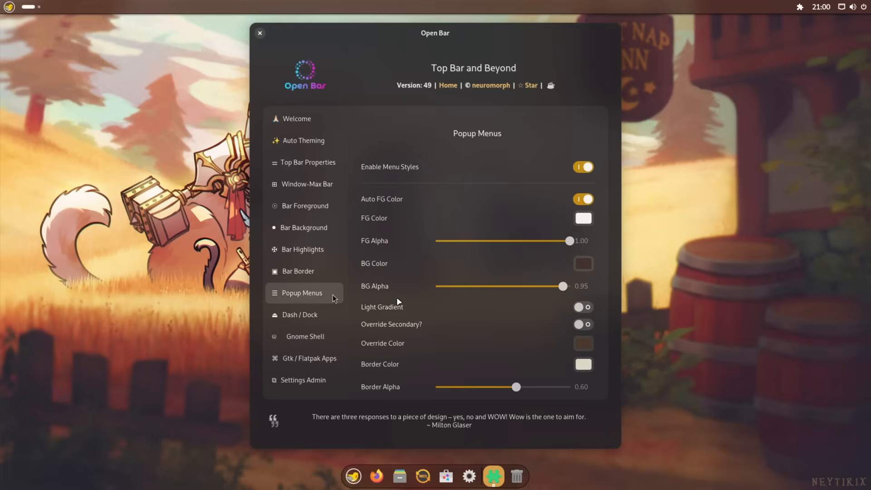
click(583, 364)
click(528, 242)
click(525, 159)
click(800, 7)
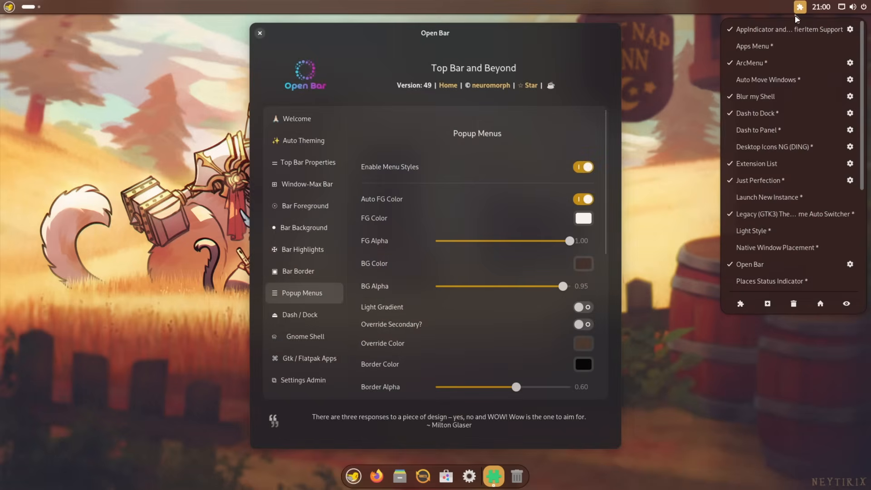
Raise the popup menus' Highlight Alpha to 0.90 and check it on the extension list and desktop context menus
click(405, 305)
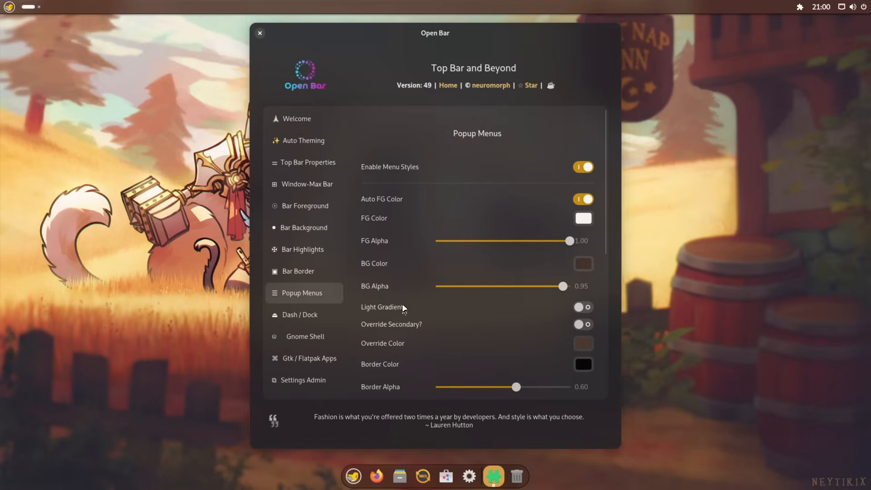
scroll(403, 313, down, 3)
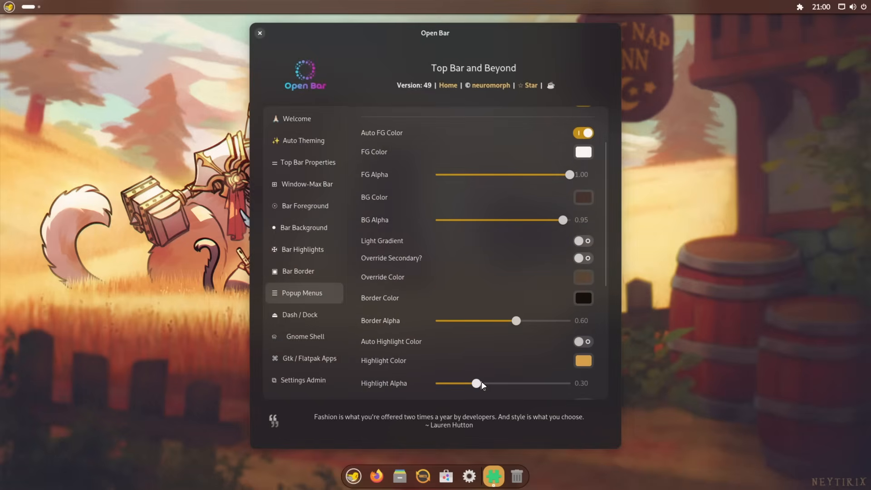
drag(476, 384, 559, 382)
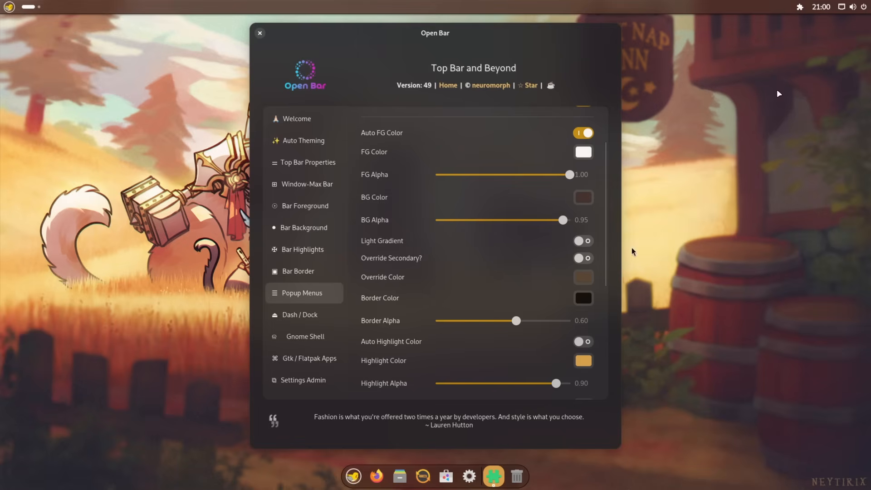
click(800, 7)
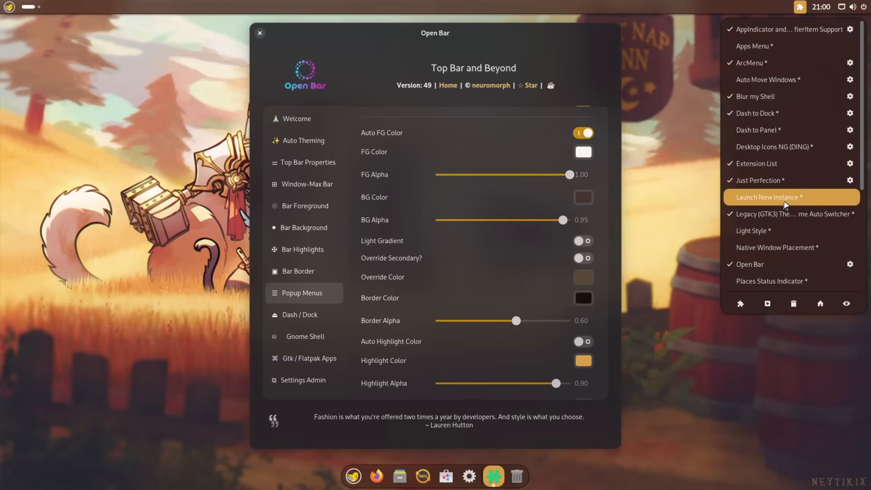
click(641, 143)
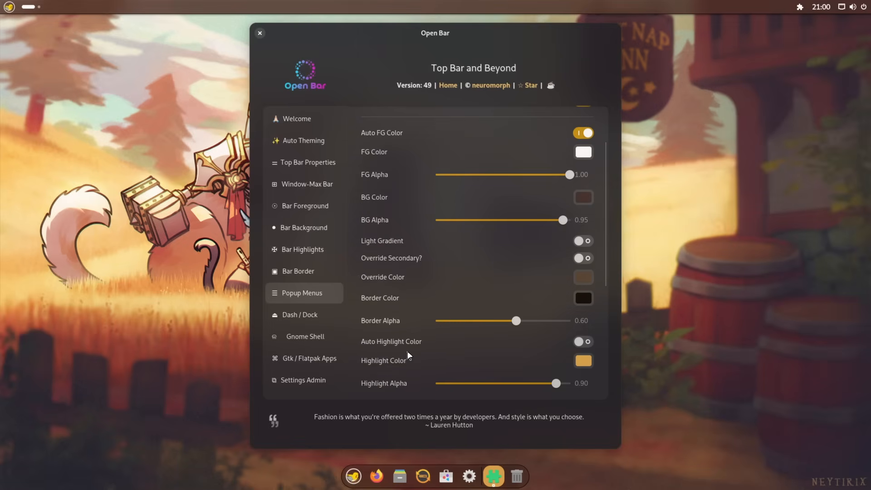
scroll(409, 355, down, 5)
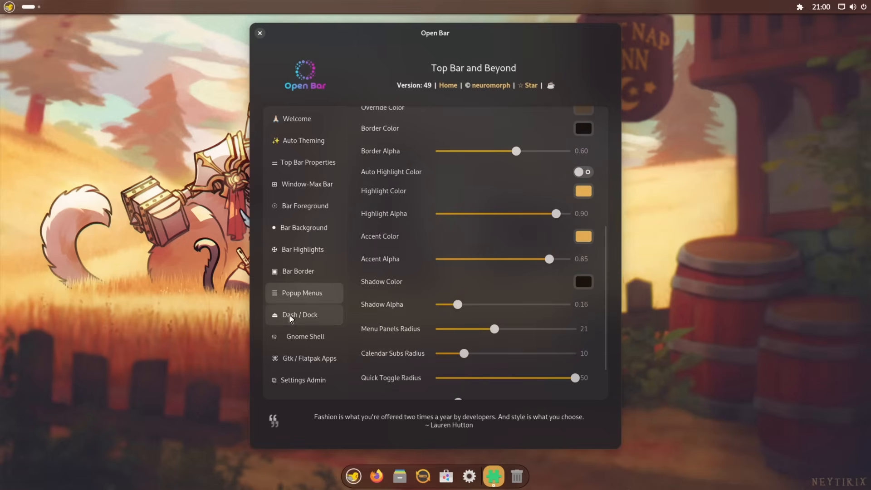
click(292, 334)
right_click(726, 201)
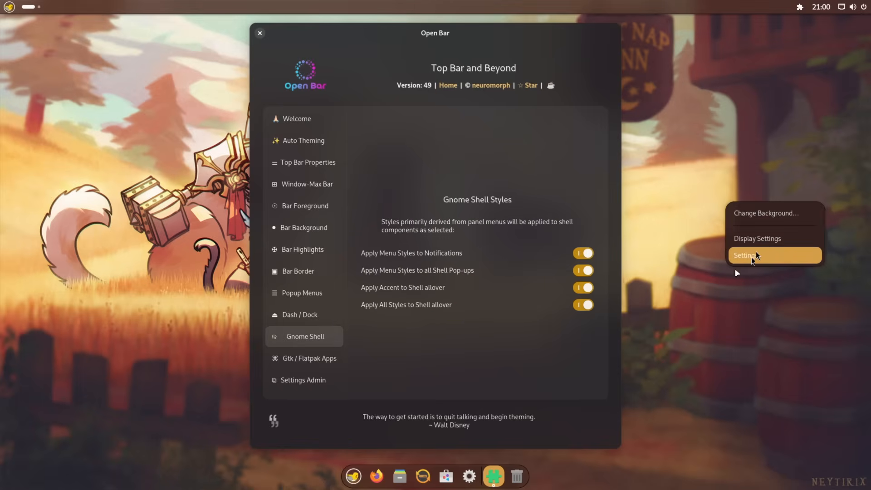
Set the GTK / Flatpak Apps headerbar and sidebar Hint Color to the dark brown wallpaper palette colour
click(311, 355)
click(312, 358)
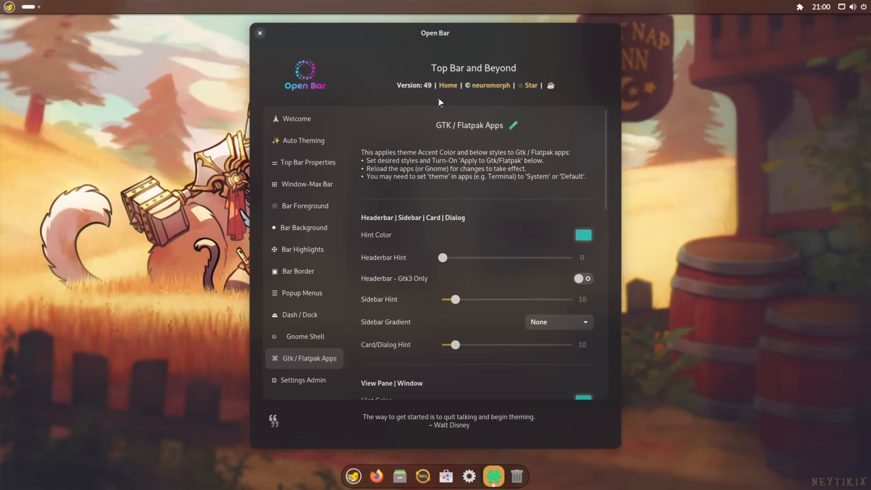
click(586, 235)
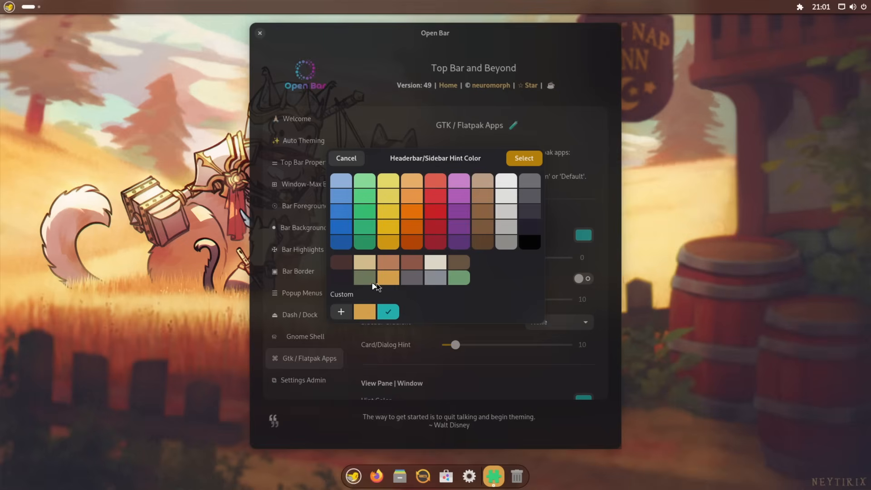
click(342, 263)
click(524, 158)
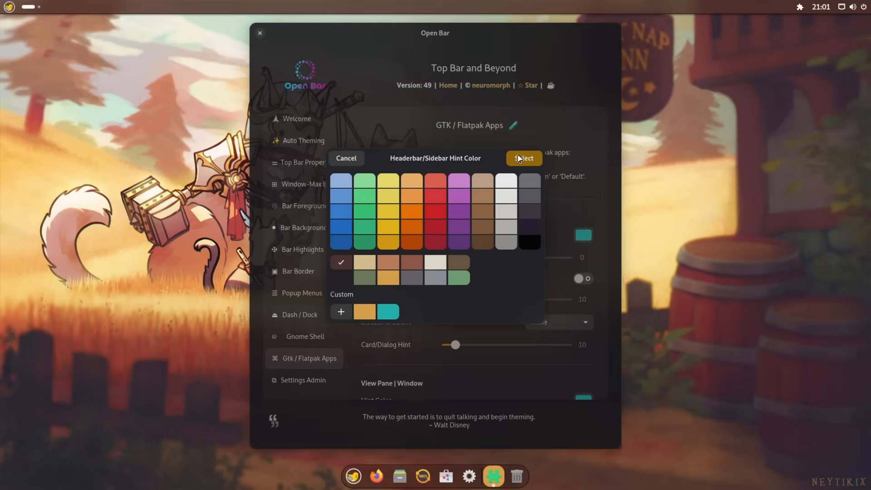
Set Headerbar Hint, Sidebar Hint and Card/Dialog Hint to 100 and enable Headerbar - Gtk3 Only
scroll(515, 243, down, 3)
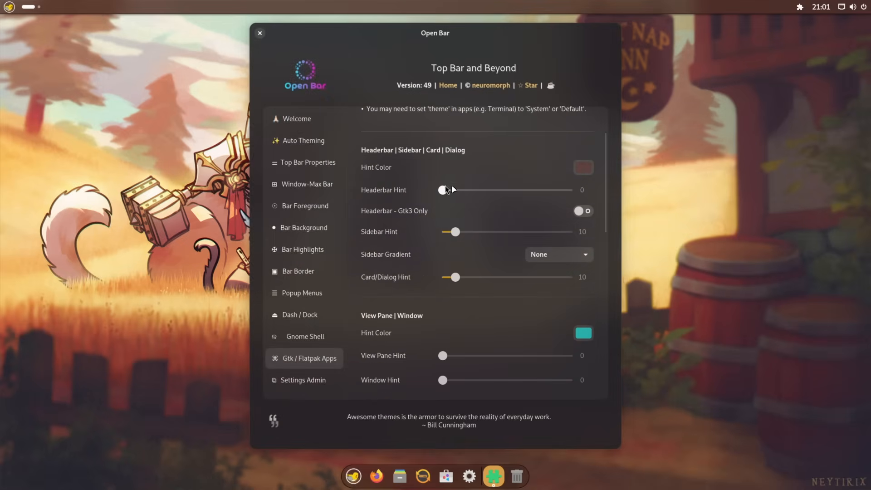
drag(444, 190, 572, 189)
drag(491, 232, 573, 232)
drag(521, 277, 590, 277)
click(583, 211)
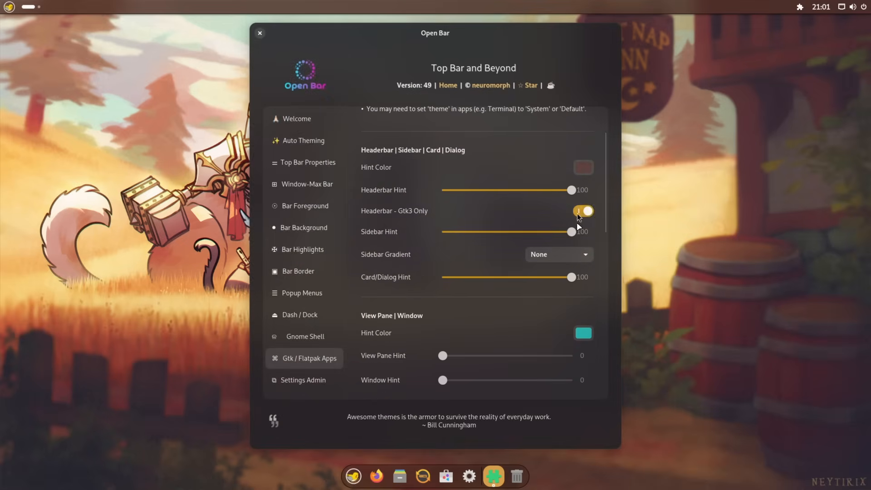
Set the View Pane and Window Hint Color to the dark brown palette colour, with both hints at 100
scroll(472, 319, down, 2)
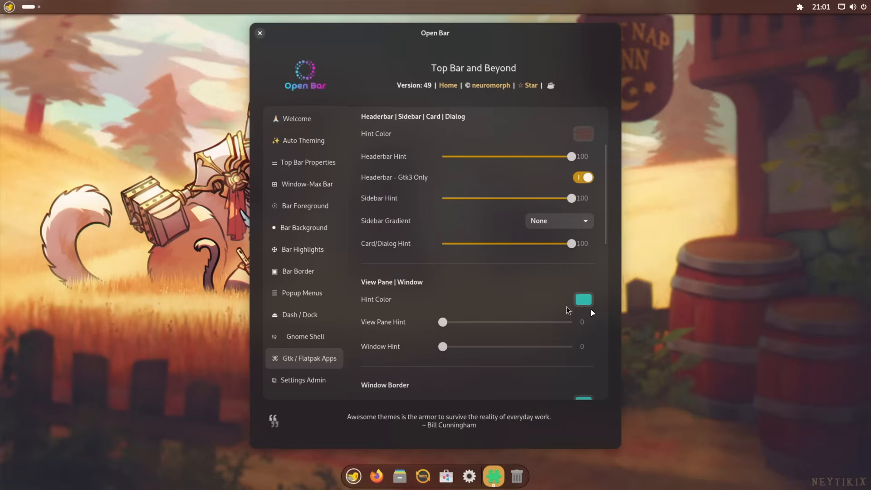
click(584, 300)
click(341, 260)
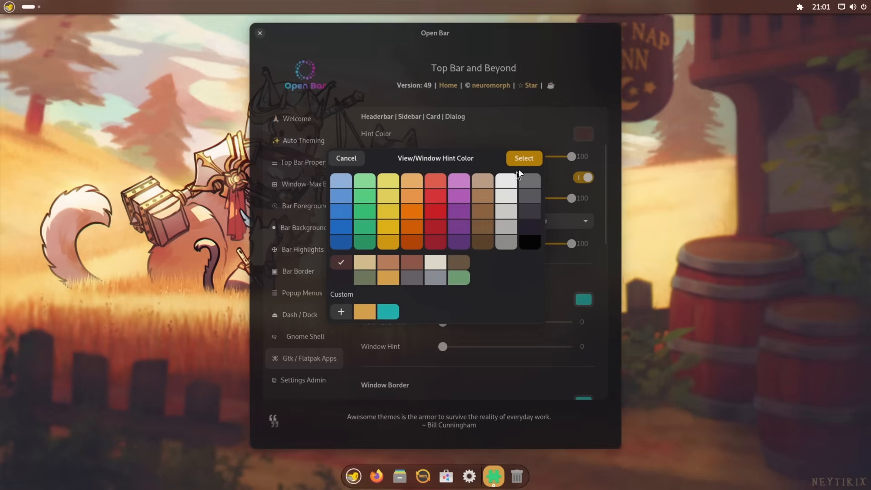
click(521, 156)
drag(443, 322, 607, 328)
drag(442, 347, 645, 341)
Make the Window Border black with alpha 1.00 and width 1.0, and apply a Corner Radius of 25
scroll(410, 337, down, 2)
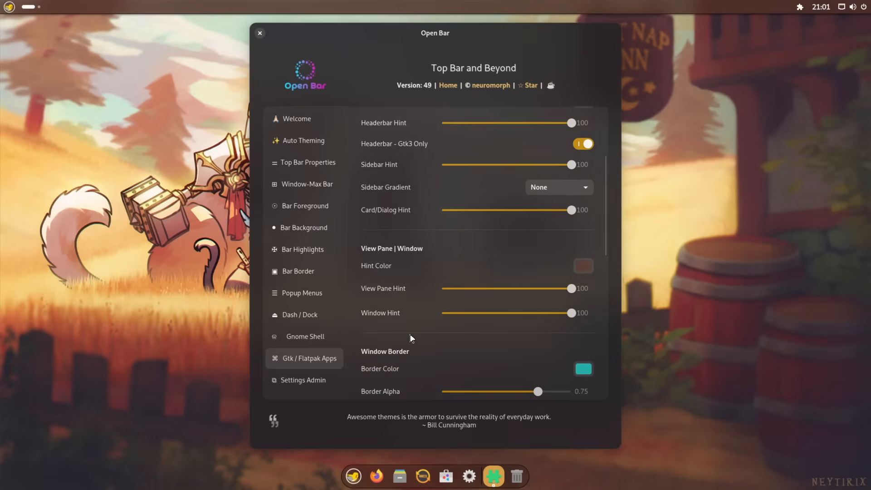
click(583, 335)
click(532, 241)
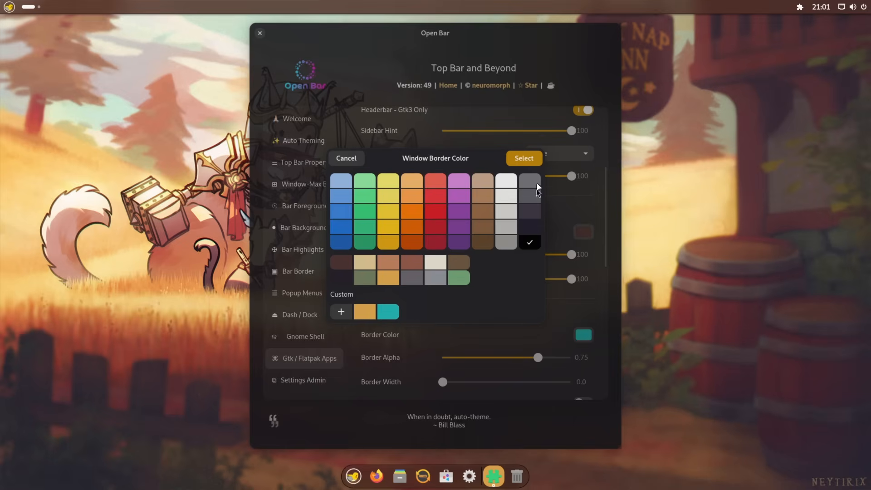
click(526, 157)
drag(537, 357, 570, 357)
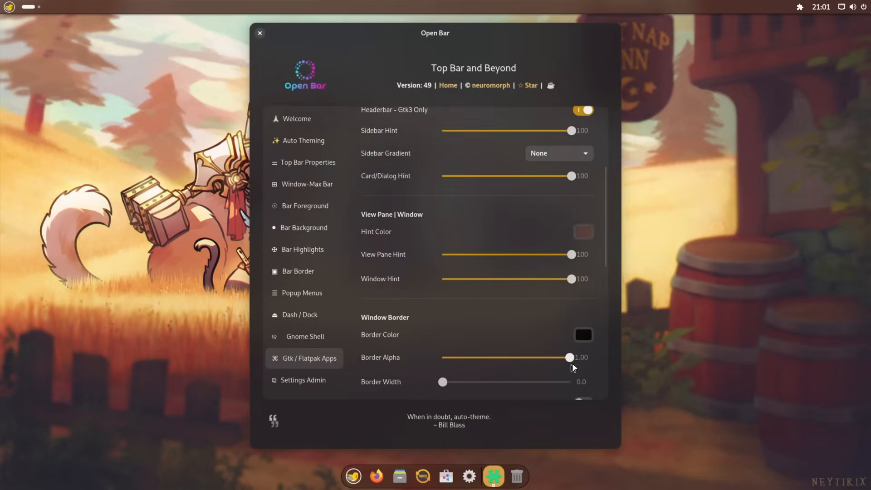
scroll(469, 355, down, 1)
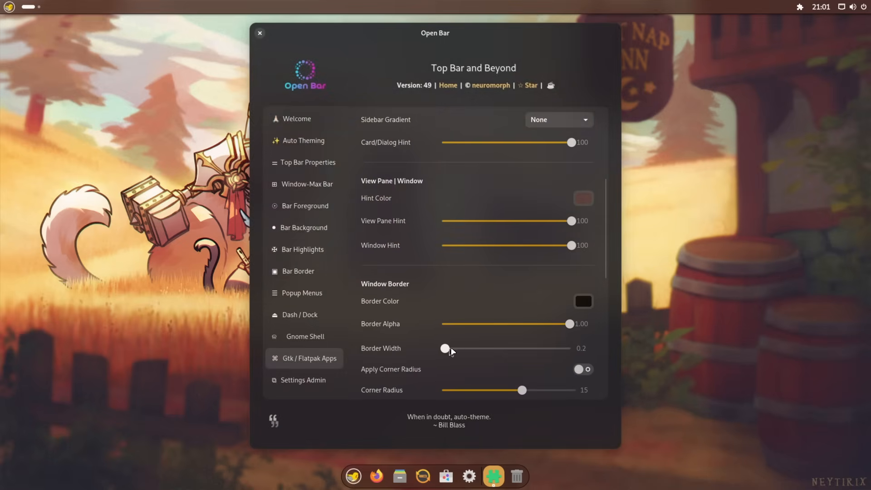
drag(451, 351, 460, 354)
scroll(413, 369, down, 1)
click(584, 337)
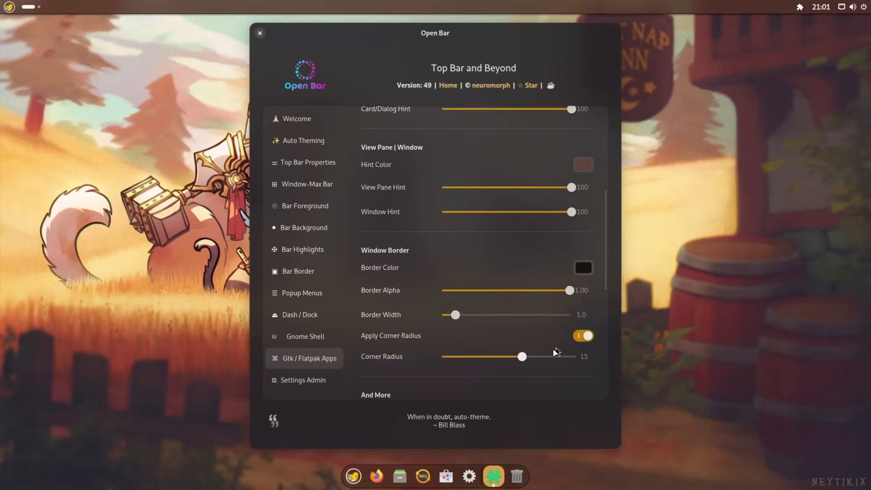
drag(556, 352, 576, 356)
Enable Popover Styles for GTK apps, leave Window Shadow Style at Default and check the desktop context menu
scroll(431, 359, down, 3)
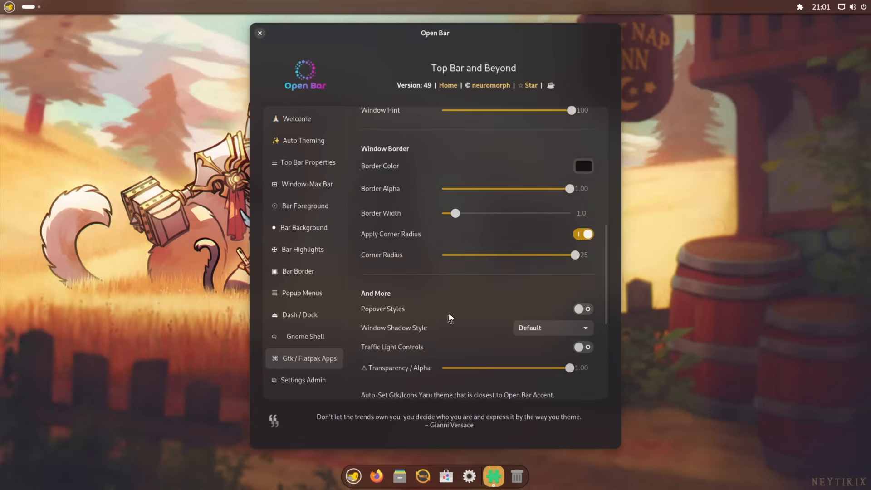
click(570, 329)
click(570, 330)
click(591, 309)
click(589, 309)
scroll(491, 321, down, 1)
click(584, 276)
right_click(691, 268)
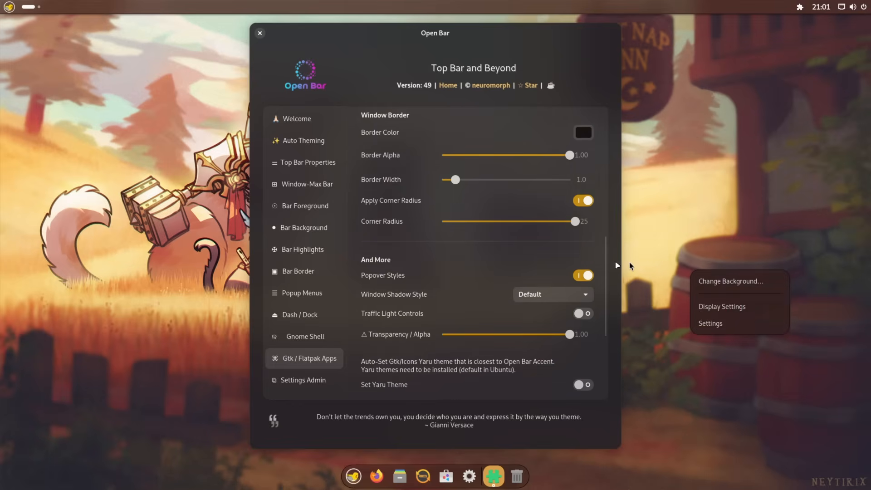
click(631, 266)
Apply the app styles to both Gtk apps and Flatpak apps, and close the Open Bar settings
scroll(502, 321, down, 3)
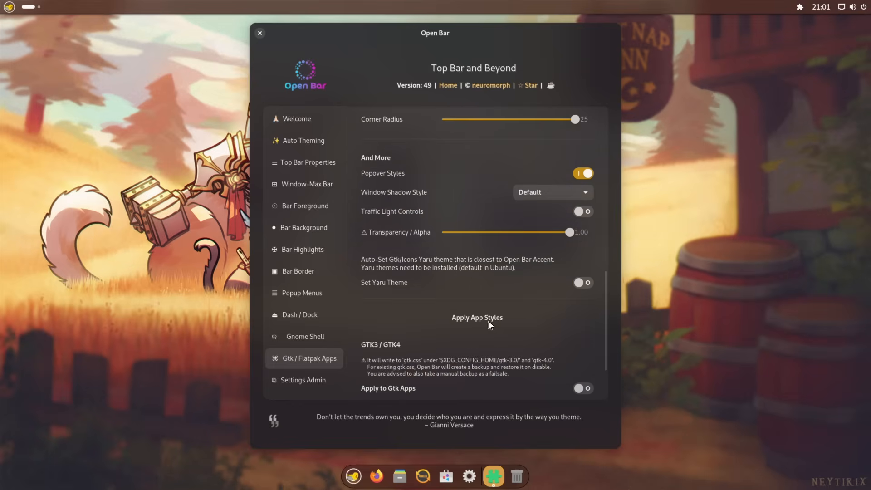
scroll(544, 276, down, 2)
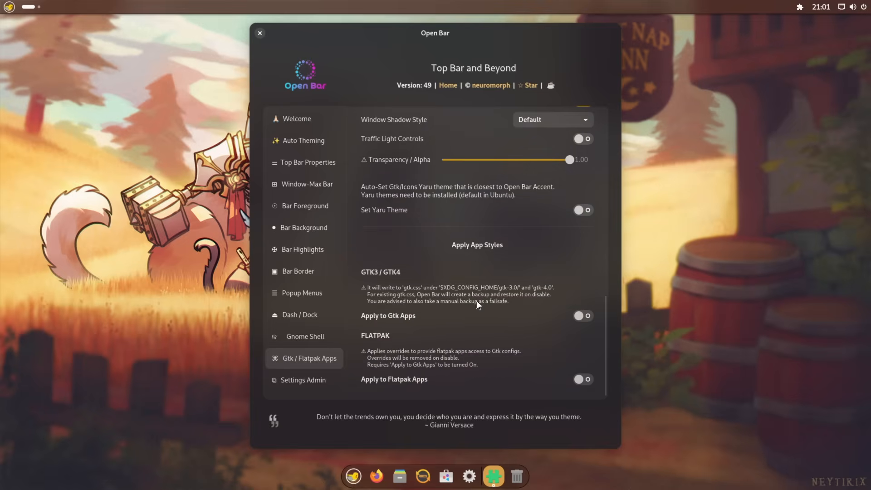
click(586, 316)
click(583, 379)
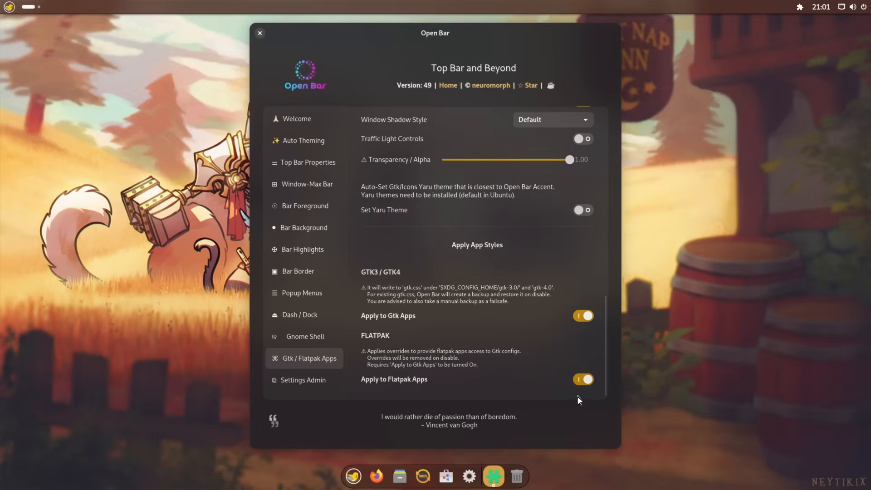
click(260, 33)
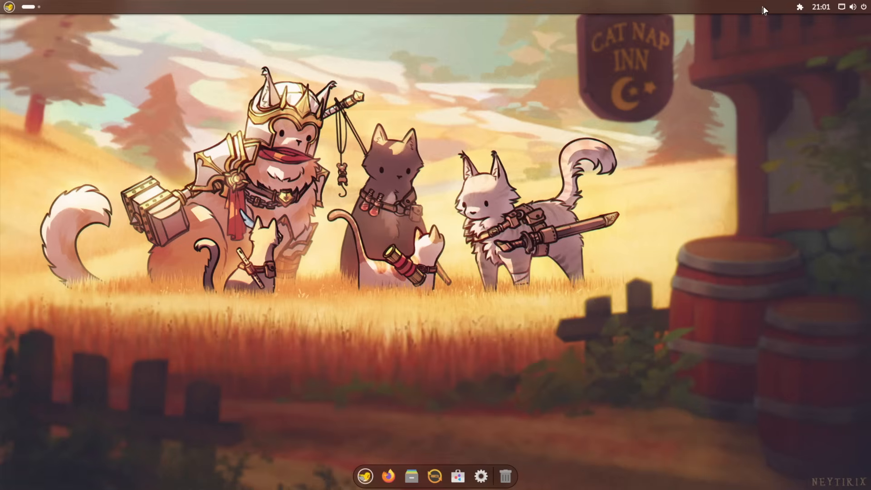
Reopen the Open Bar settings and review the GTK / Flatpak Apps options from the hint settings to Apply App Styles
click(800, 7)
click(831, 263)
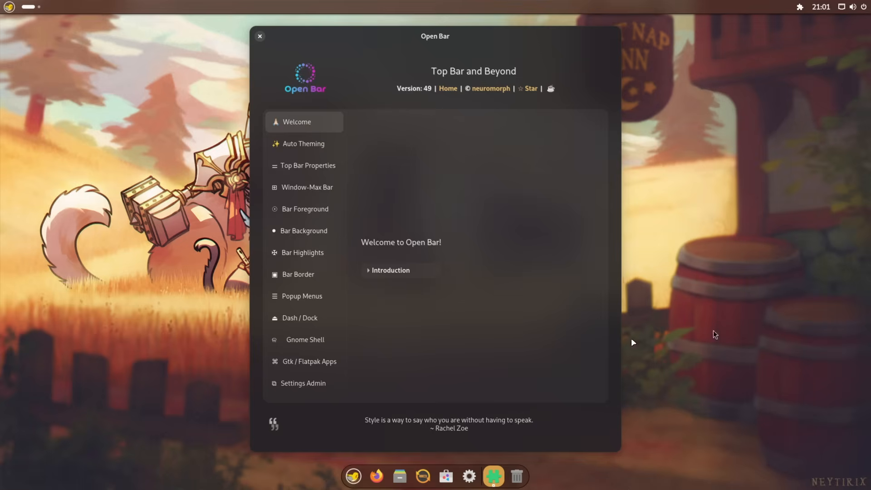
click(312, 361)
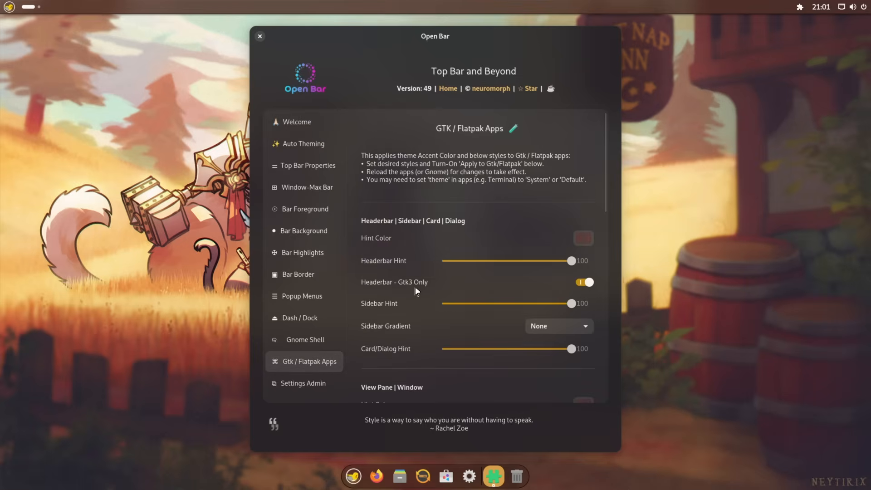
scroll(413, 290, down, 5)
scroll(407, 292, down, 2)
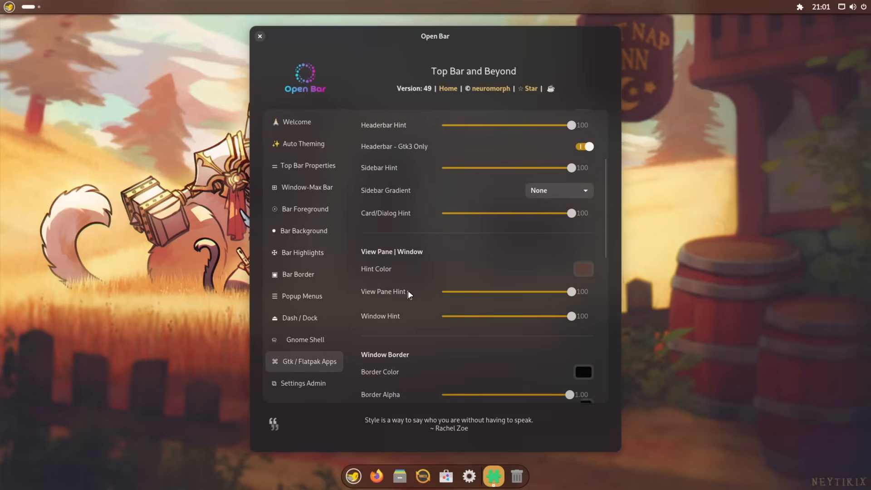
scroll(407, 291, up, 3)
scroll(407, 294, up, 3)
scroll(409, 296, down, 10)
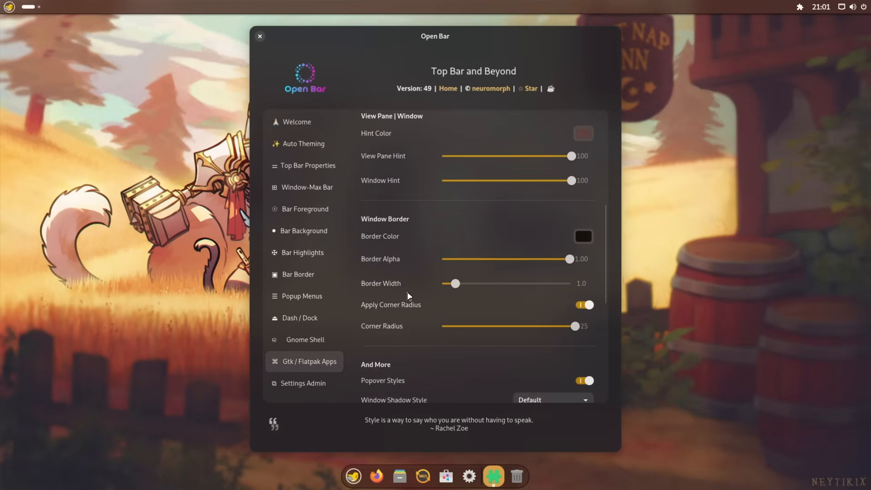
scroll(407, 296, down, 4)
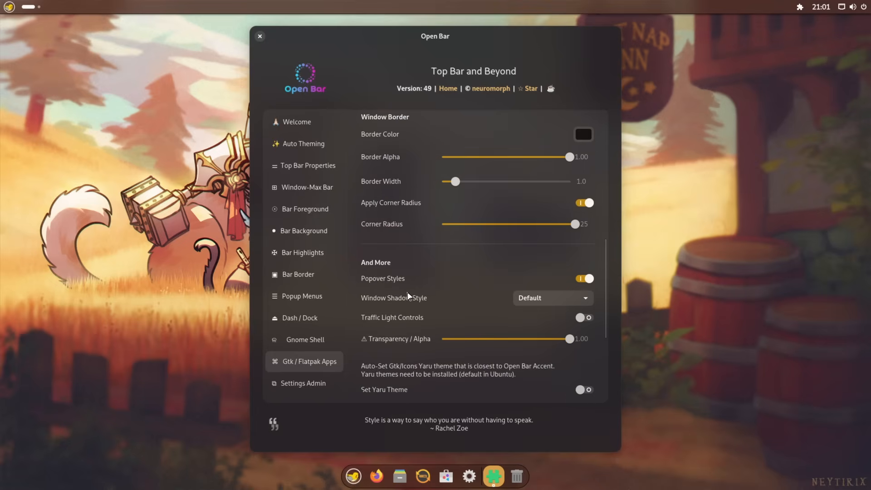
scroll(407, 296, down, 7)
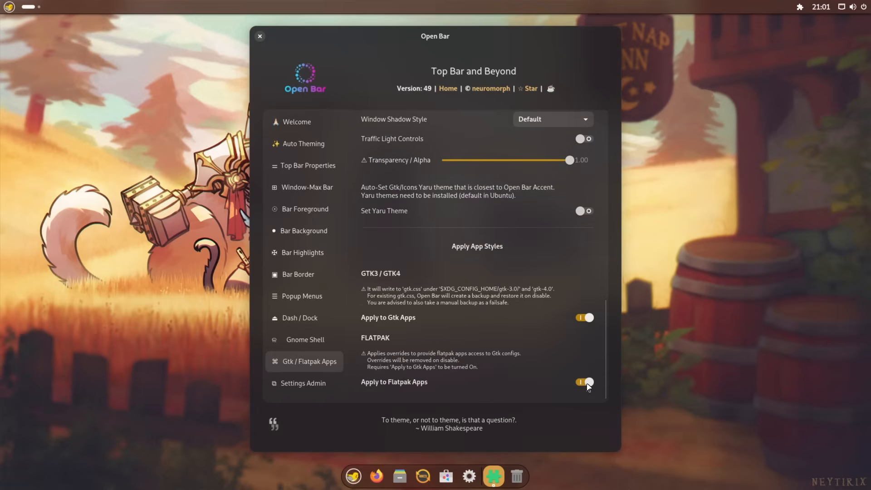
Try the Set Yaru Theme option and turn it off again
scroll(520, 308, up, 3)
click(585, 279)
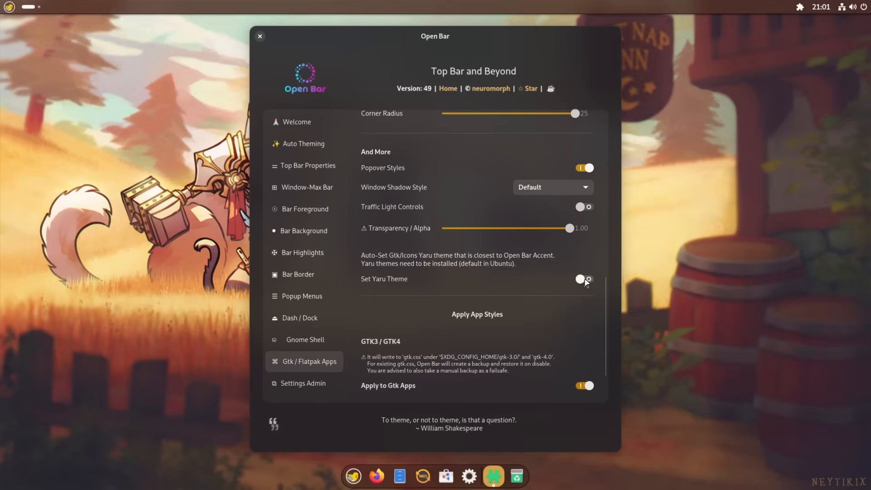
click(584, 281)
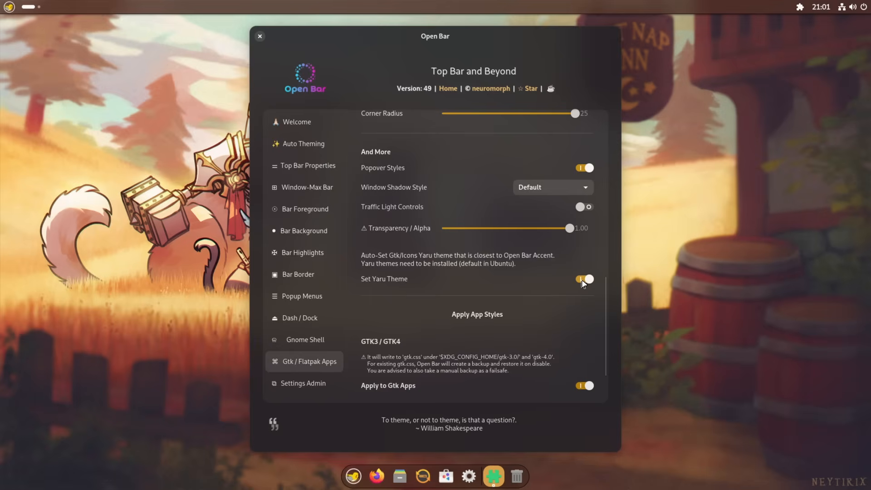
scroll(584, 283, down, 3)
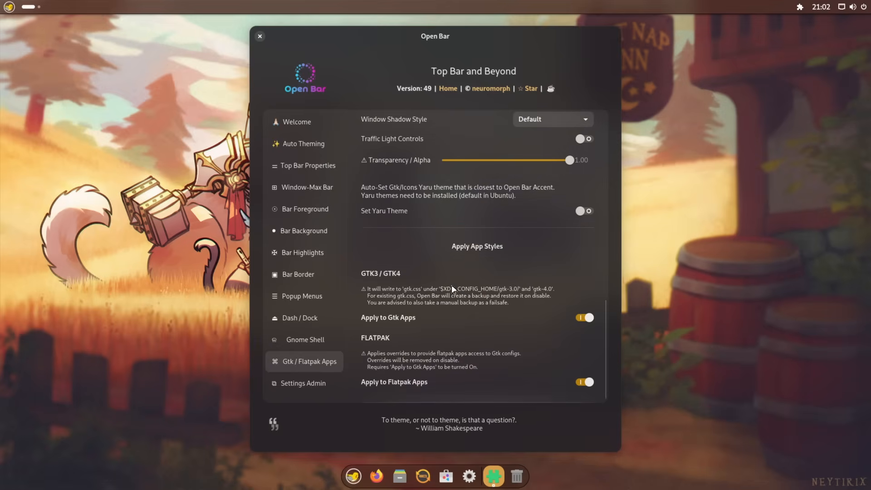
scroll(453, 289, up, 5)
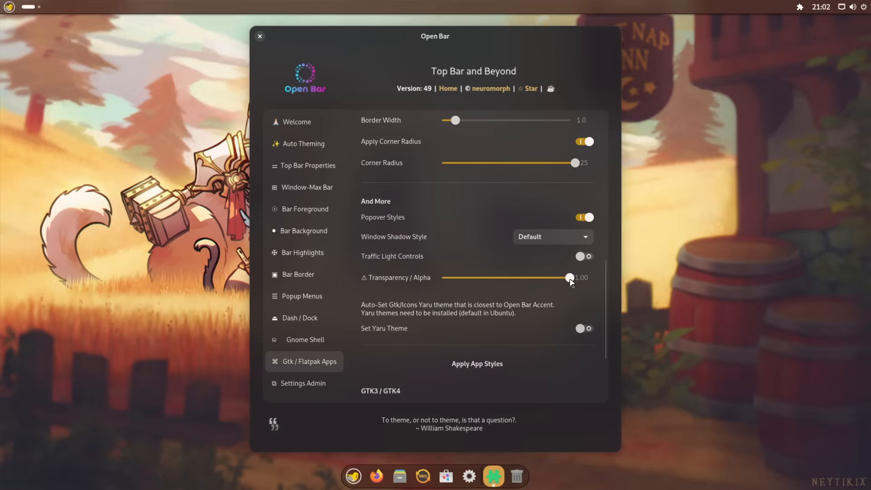
Review the Gtk / Flatpak Apps options from Window Shadow Style and Popover Styles up to the hint settings, and close the Open Bar settings
click(570, 238)
click(584, 230)
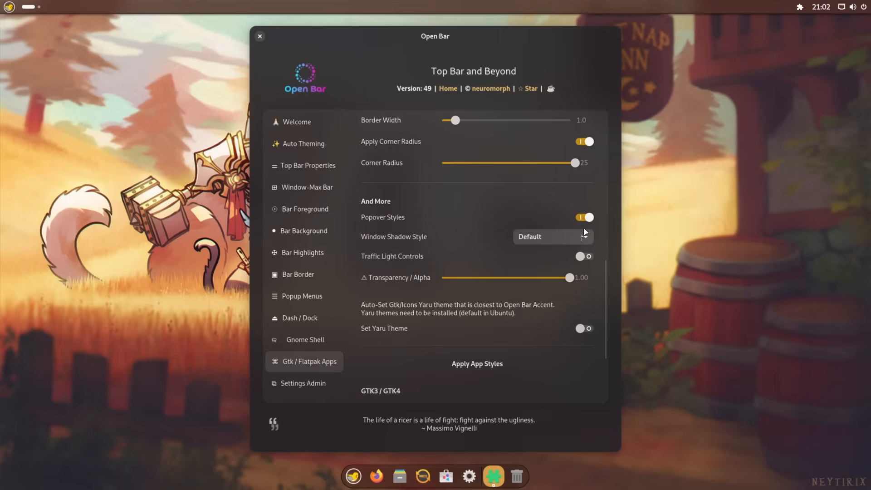
click(588, 220)
click(588, 220)
scroll(400, 238, down, 1)
scroll(399, 237, up, 1)
scroll(399, 236, up, 8)
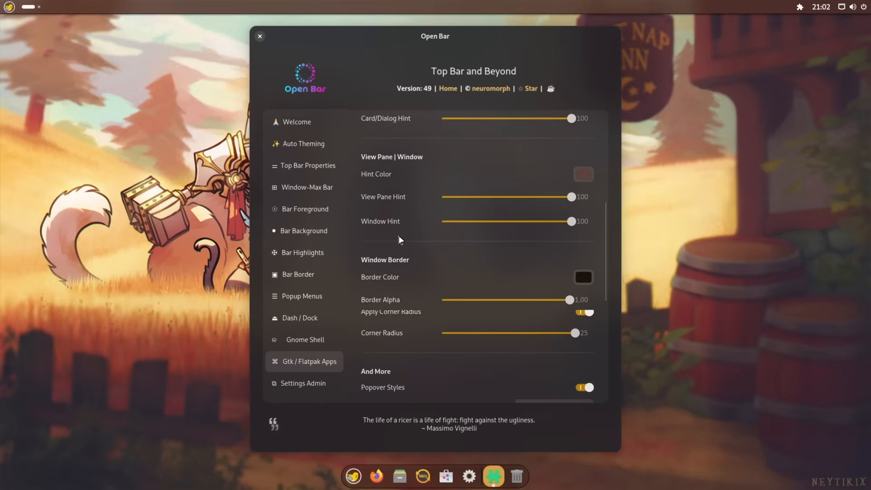
scroll(399, 235, up, 3)
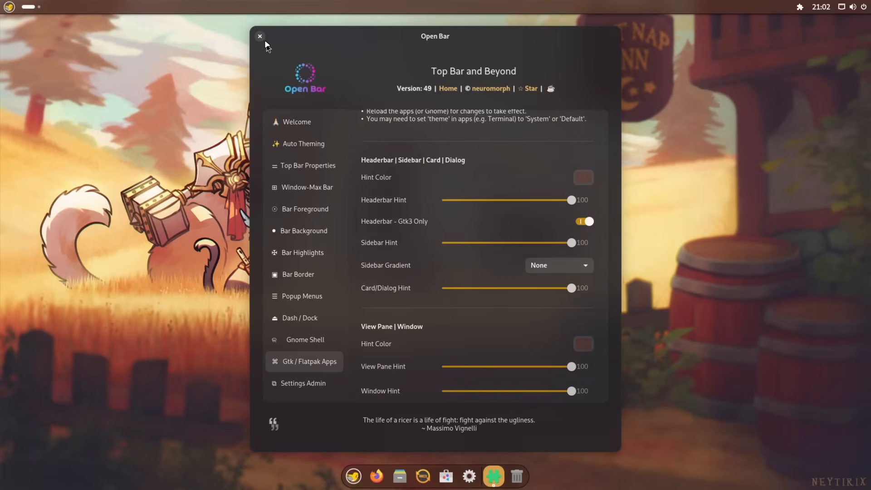
click(260, 36)
Open the Dash to Dock settings from the extension list to check the window's styling, and close them
click(821, 7)
click(800, 6)
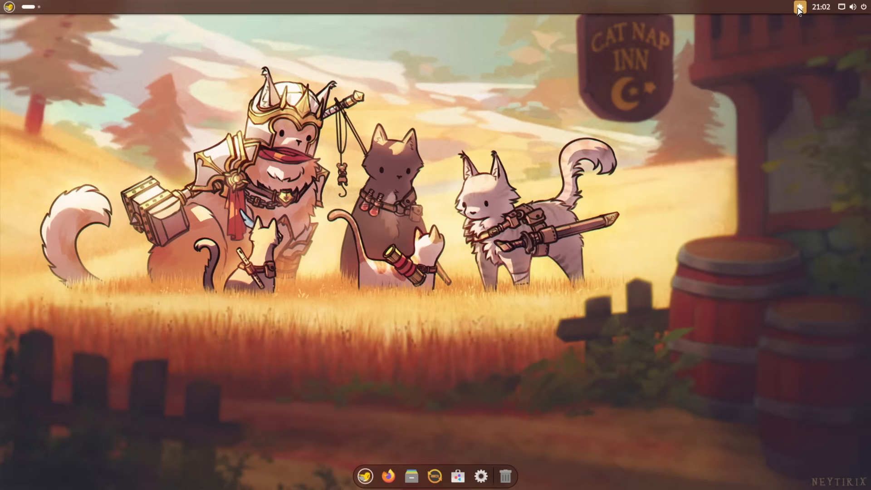
click(800, 7)
click(845, 115)
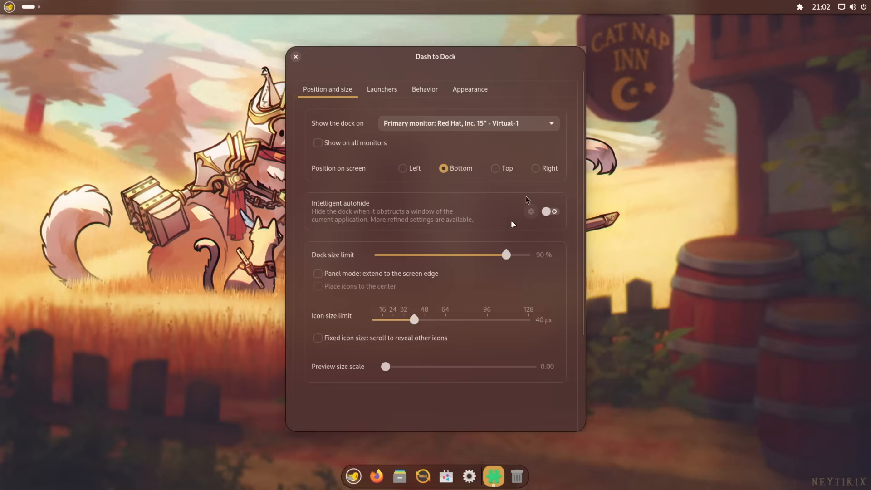
click(295, 57)
Check the styling of the extension list, the desktop context menu, and the Software and Files windows
click(800, 7)
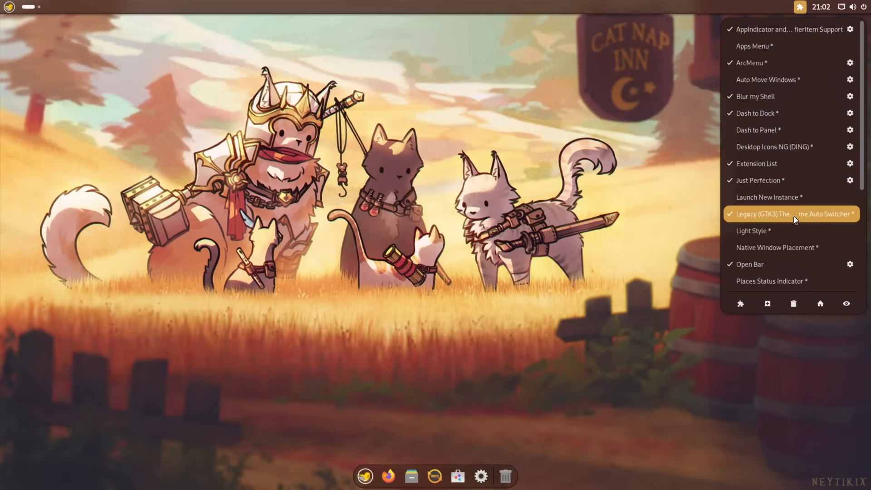
click(631, 232)
right_click(574, 230)
click(527, 275)
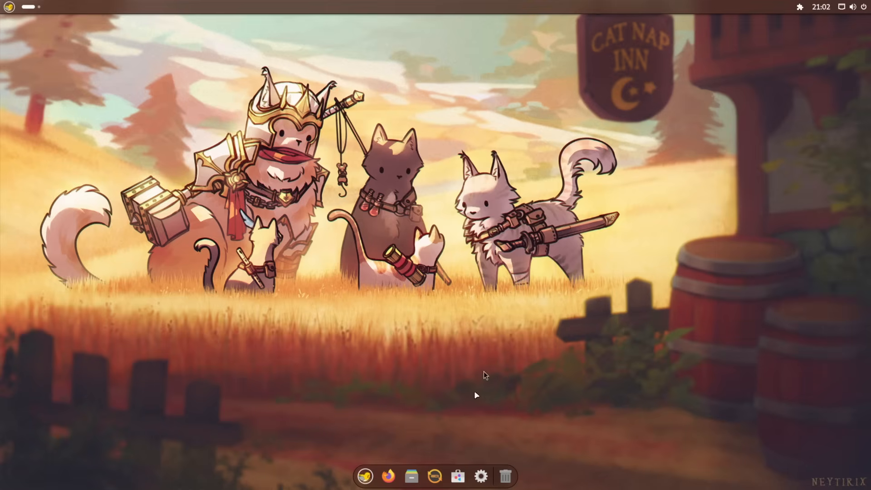
click(460, 477)
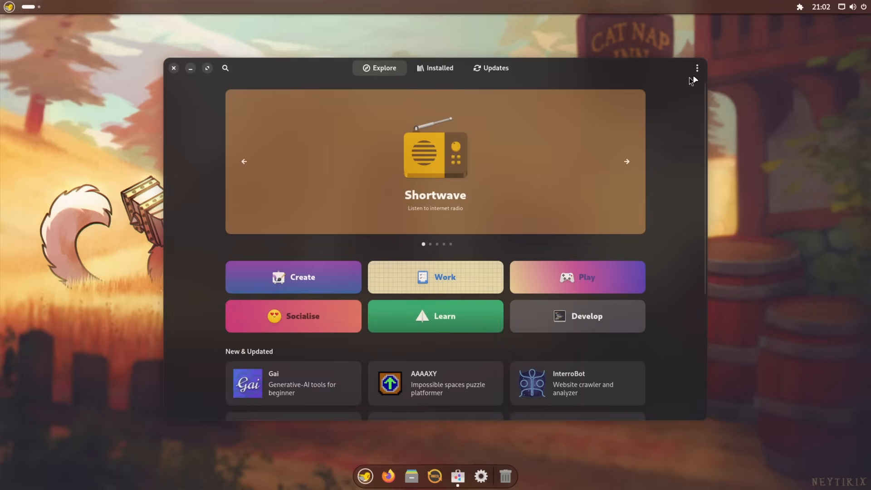
click(173, 69)
click(411, 477)
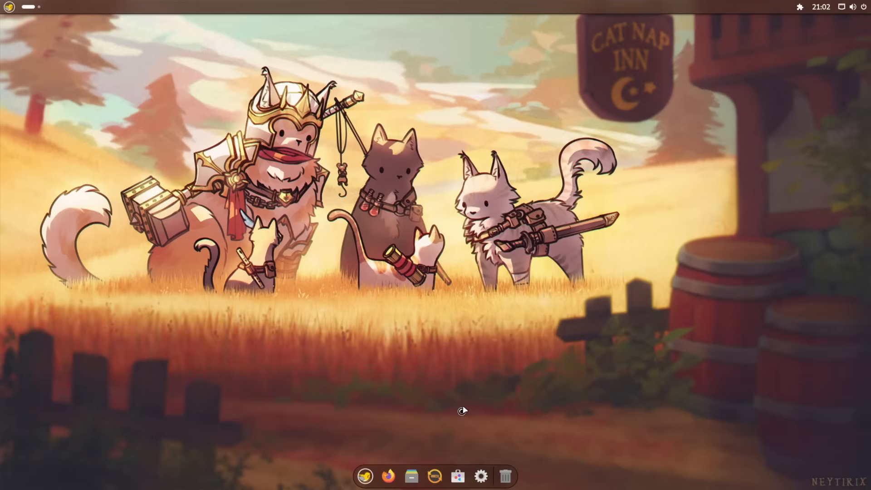
click(243, 125)
Enable the System Monitor extension from the extension list
click(800, 7)
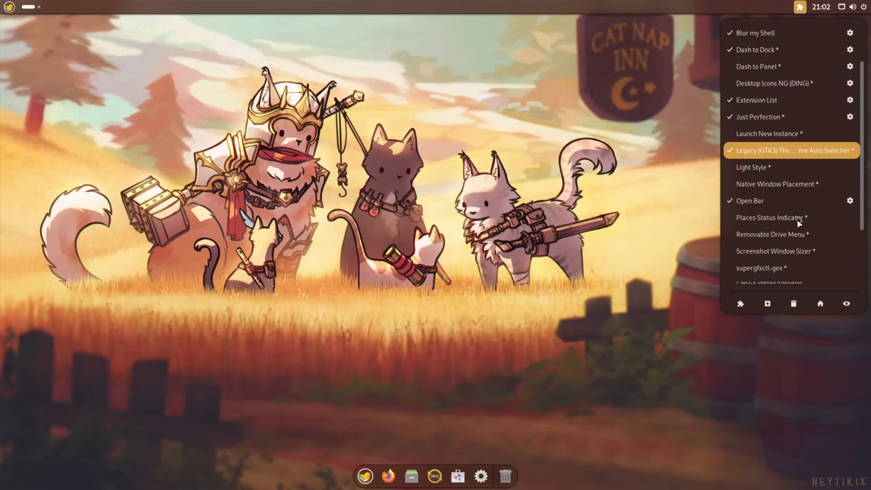
scroll(800, 224, down, 2)
scroll(794, 241, up, 4)
scroll(791, 251, down, 5)
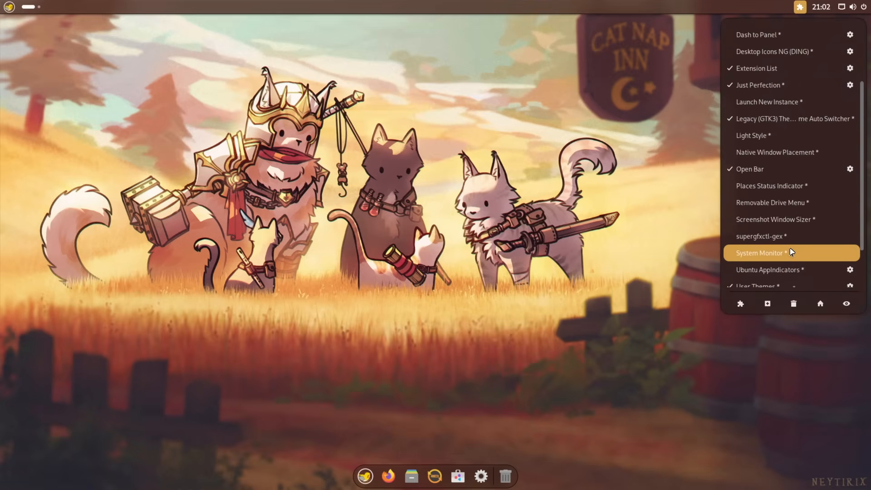
click(785, 202)
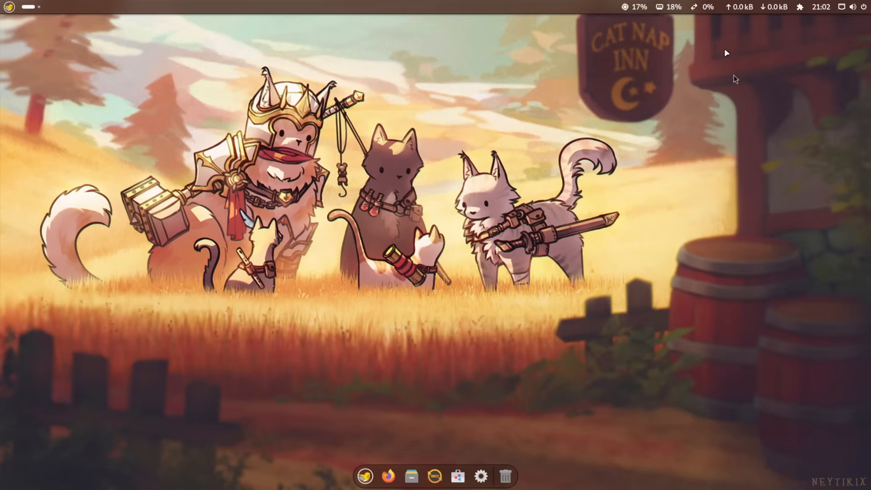
Try the Places Status Indicator extension and turn it off again
click(800, 7)
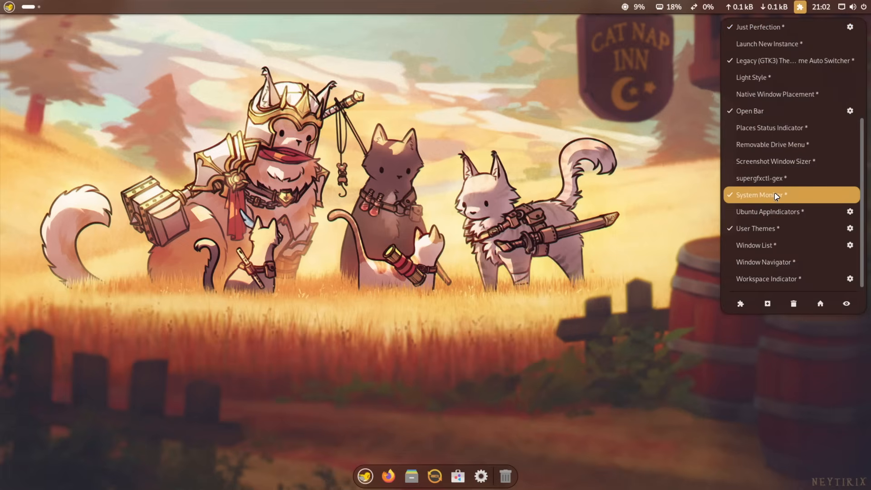
click(786, 132)
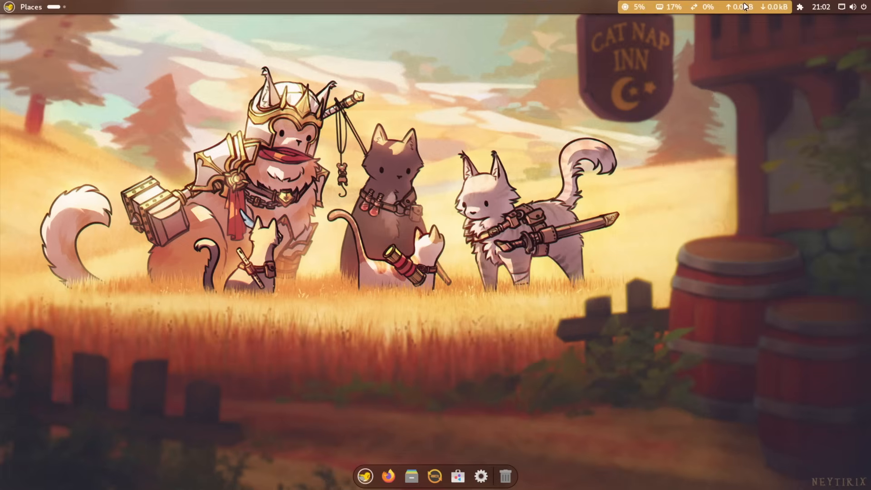
click(779, 7)
click(800, 7)
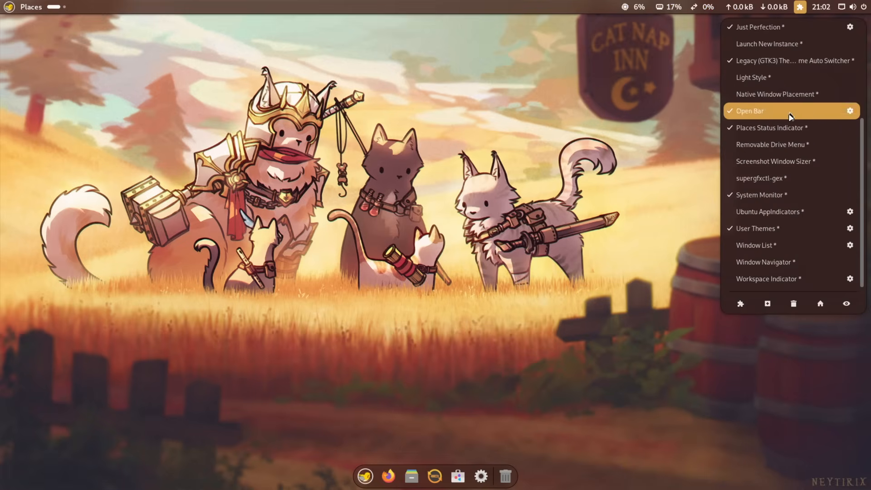
click(785, 127)
click(801, 9)
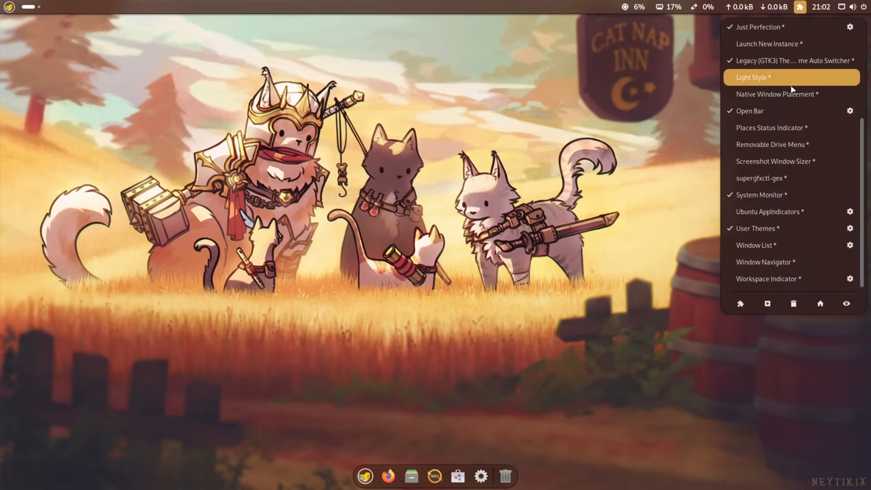
click(619, 118)
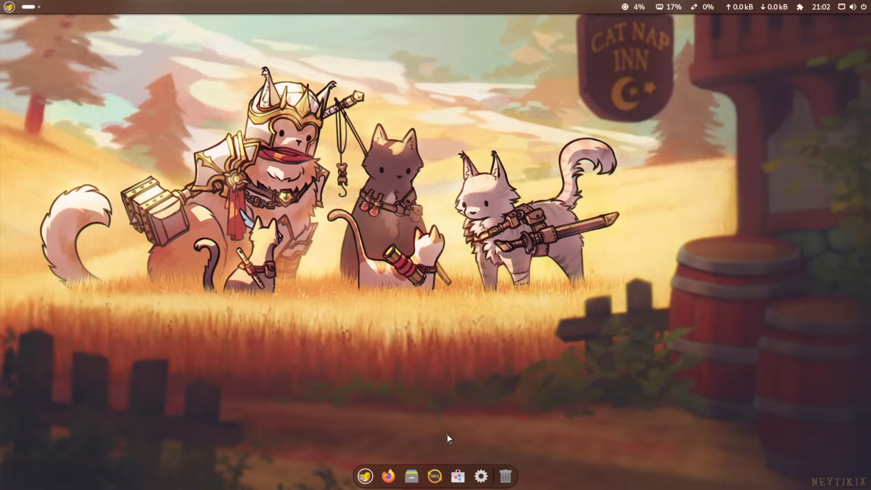
Unpin Software and Settings from the dock
right_click(435, 477)
click(495, 455)
right_click(462, 477)
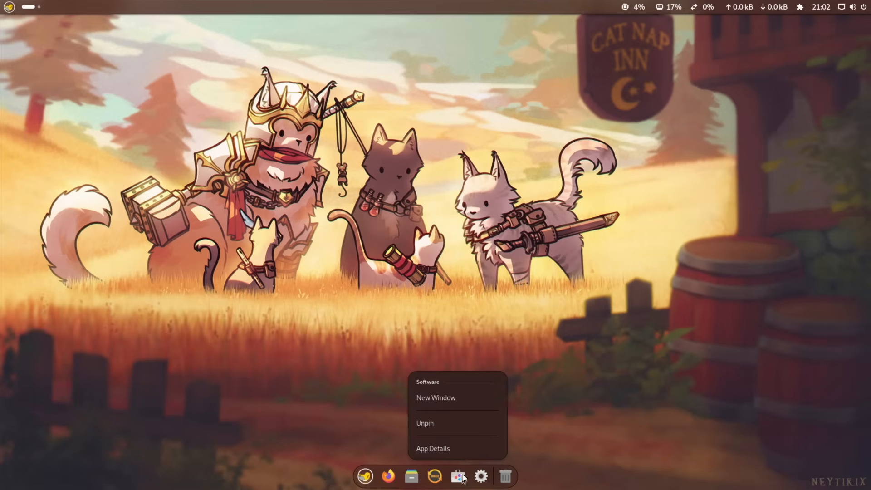
click(447, 422)
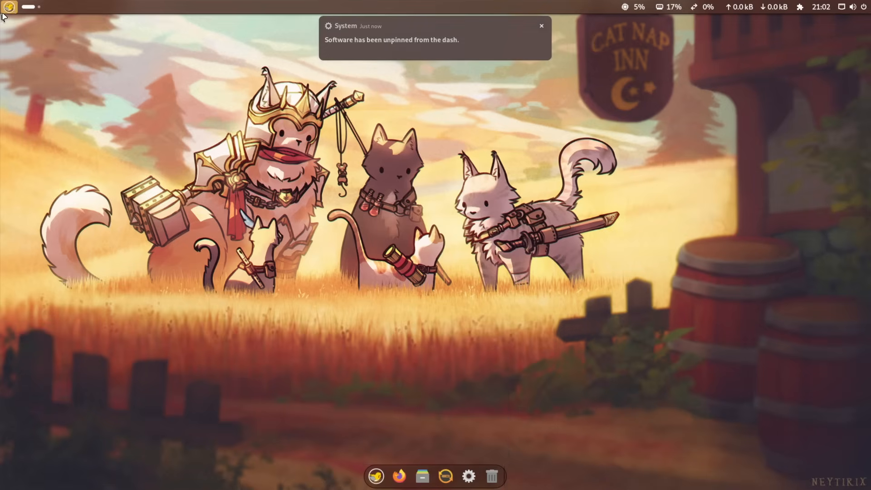
right_click(468, 475)
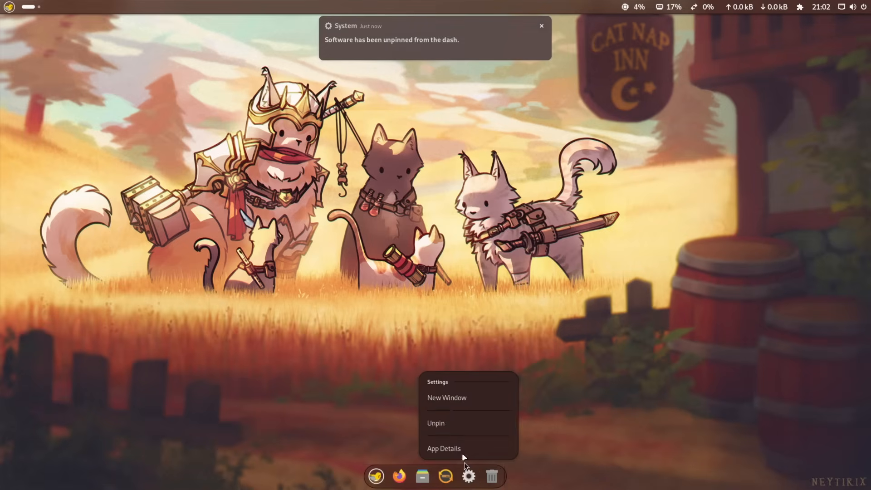
click(453, 425)
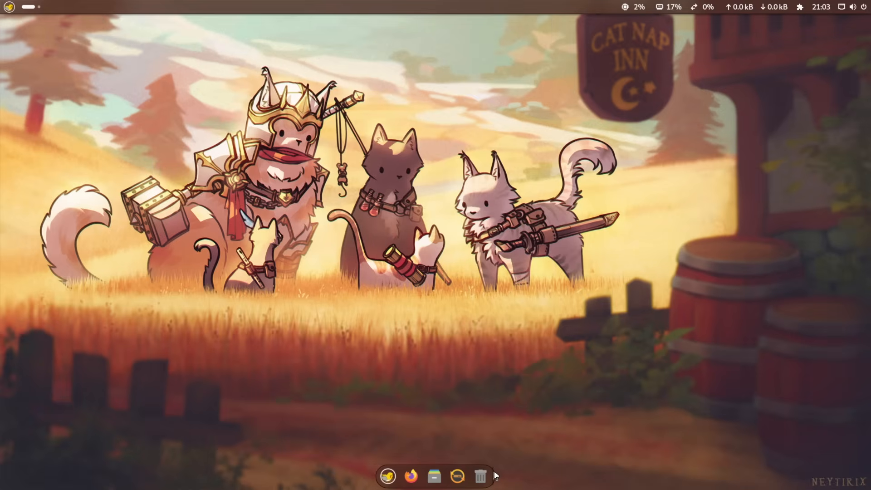
Search the ArcMenu for steam and pin Steam to the dock
click(9, 7)
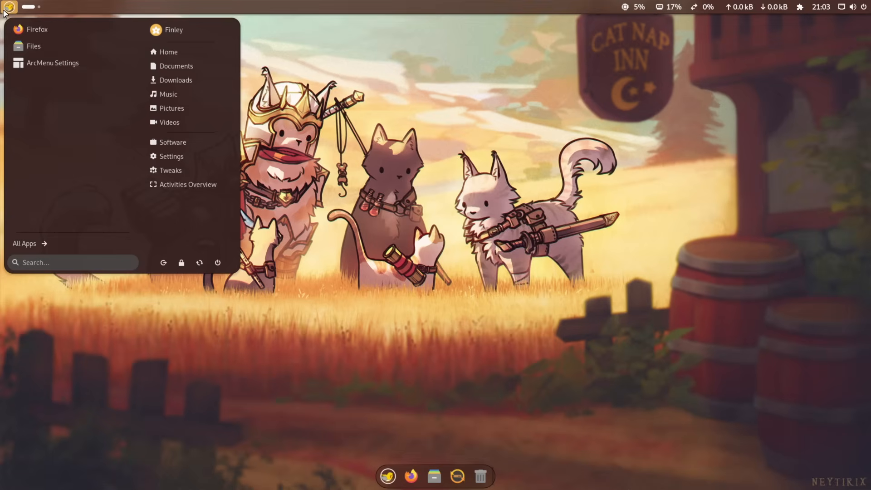
text(steam)
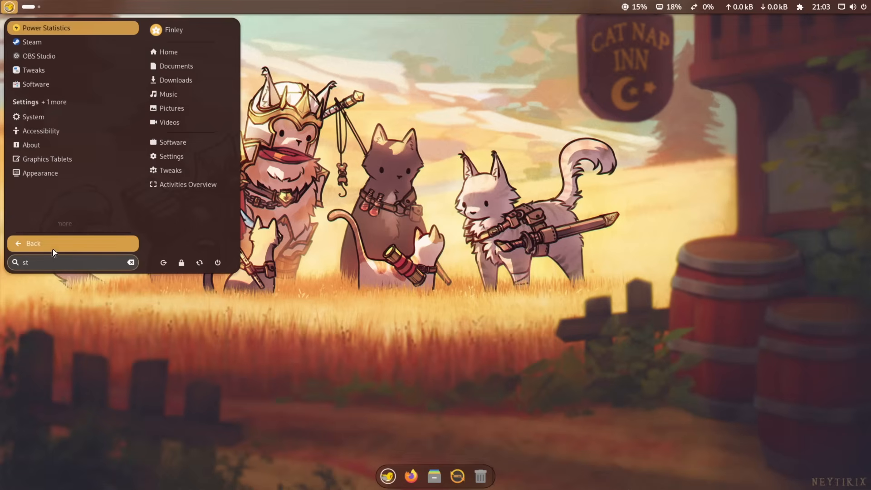
right_click(84, 28)
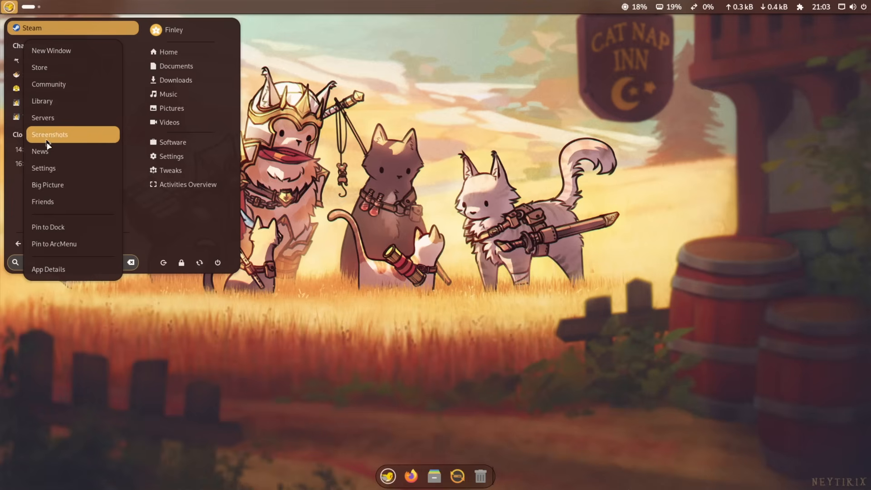
click(53, 226)
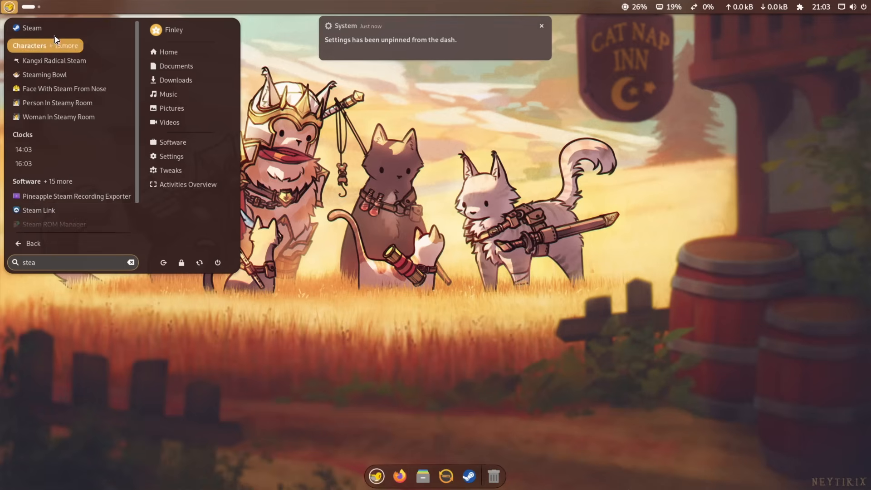
Search the ArcMenu for heroic, pin Heroic Games Launcher to the dock and clear the search
drag(80, 270, 21, 269)
text(heroic)
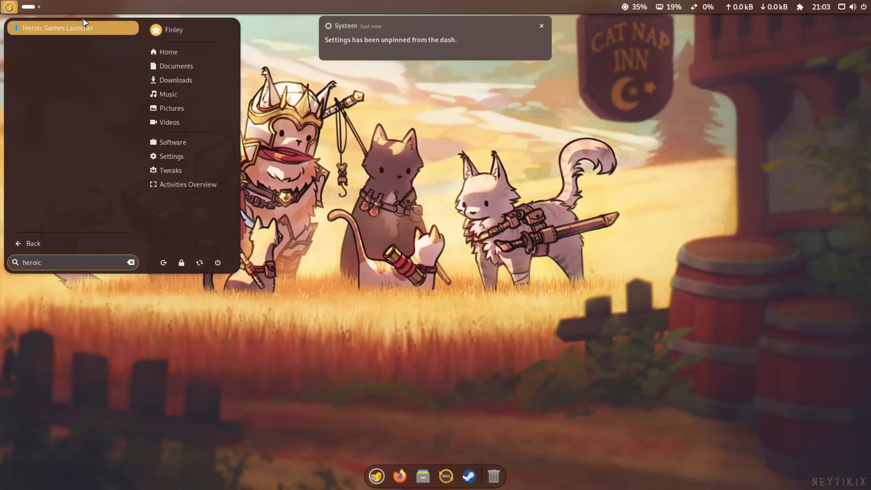
right_click(82, 28)
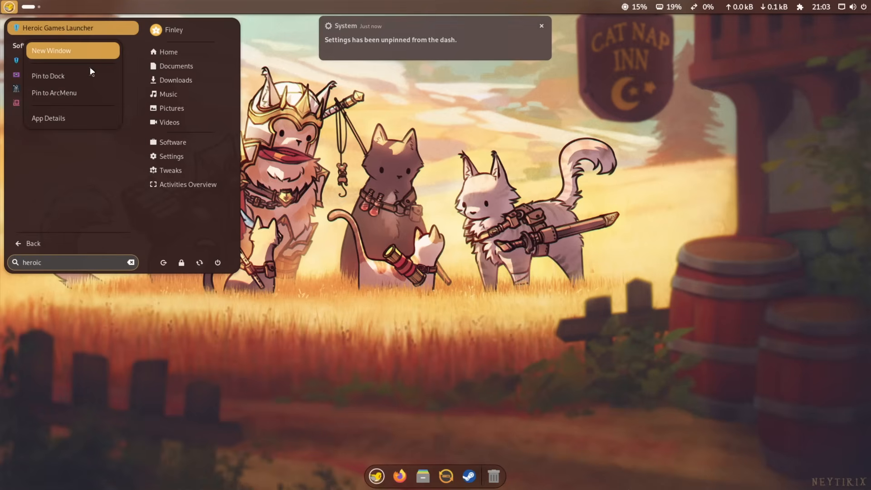
click(45, 75)
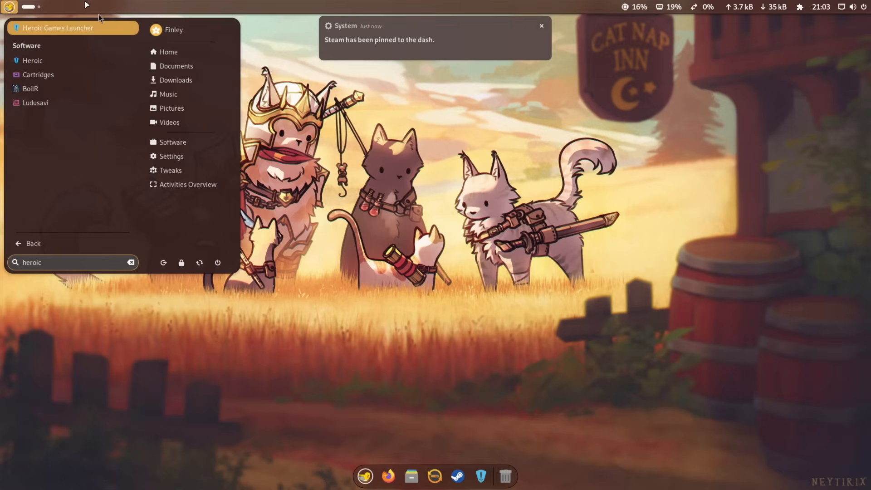
drag(52, 266, 3, 263)
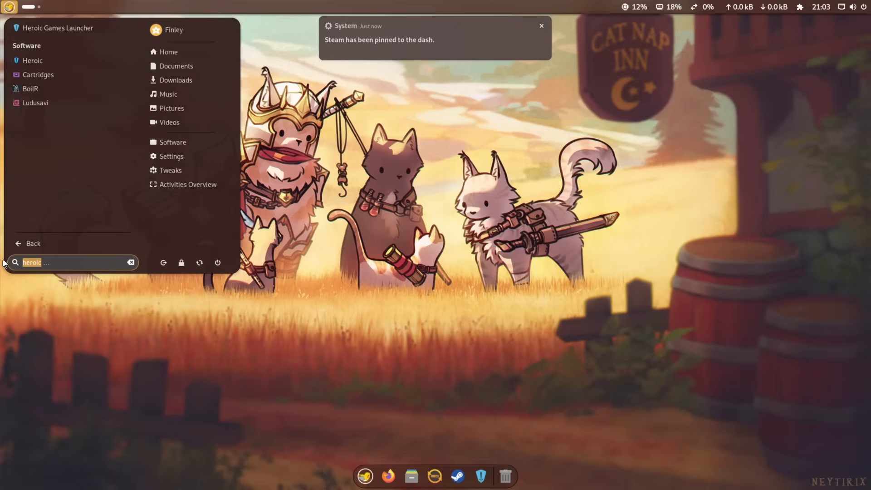
key(BackSpace)
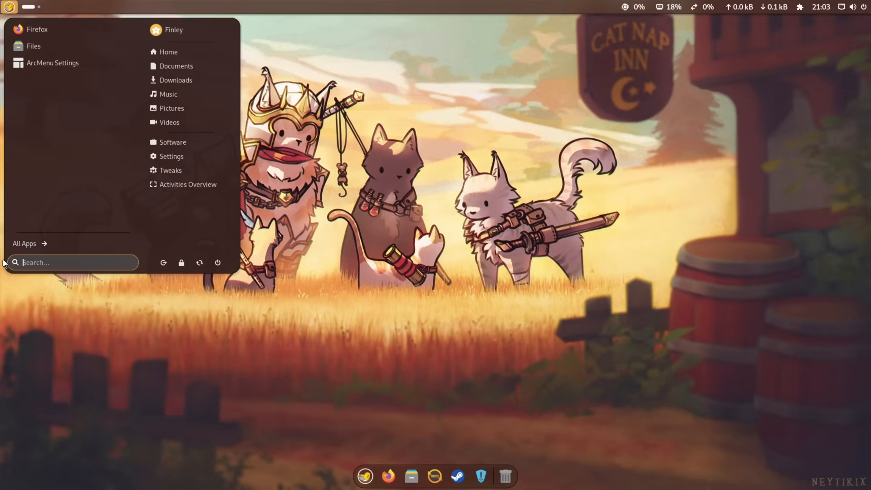
text(disc)
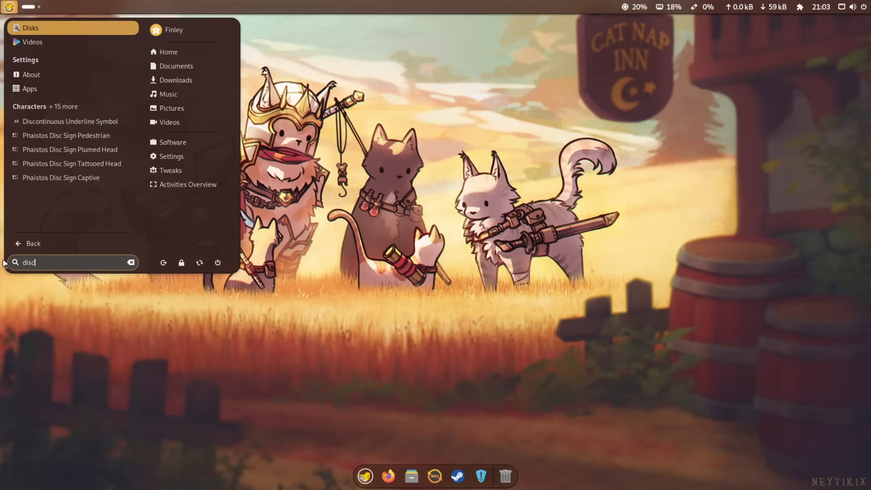
key(BackSpace)
key(BackSpace)
key(BackSpace)
key(BackSpace)
Search the ArcMenu for vesktop, install Vesktop from its Software page, open it and close the Software window
text(vesktop)
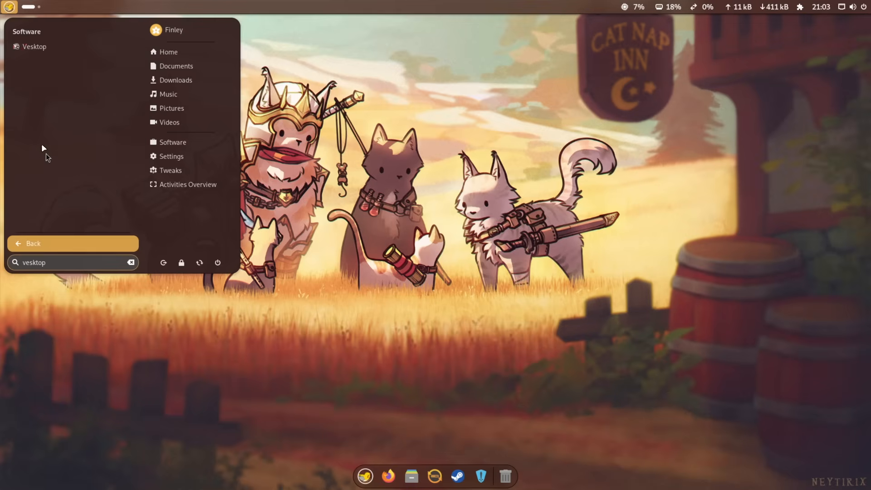
click(45, 53)
click(619, 114)
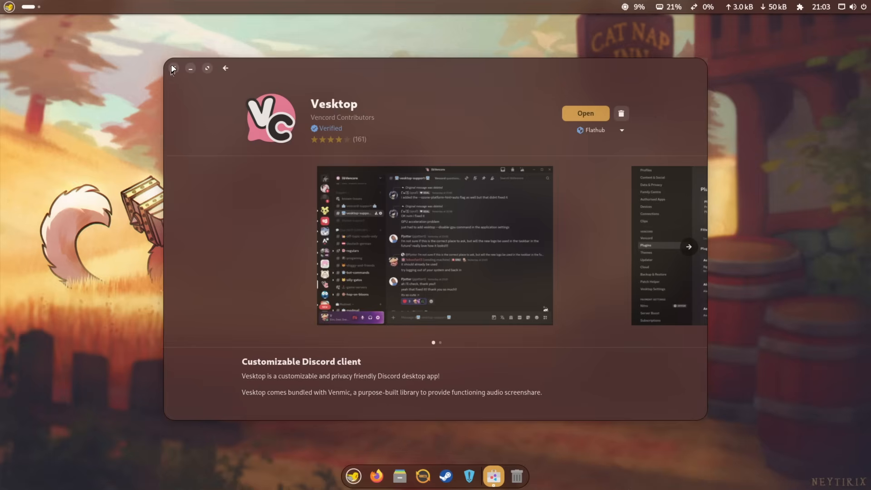
click(572, 115)
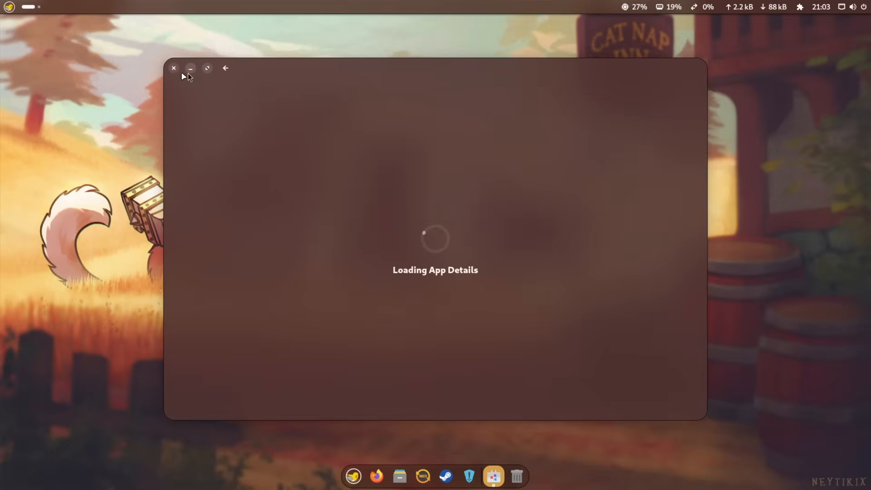
click(173, 68)
Search the ArcMenu for b and for fed, and clear the search
click(9, 7)
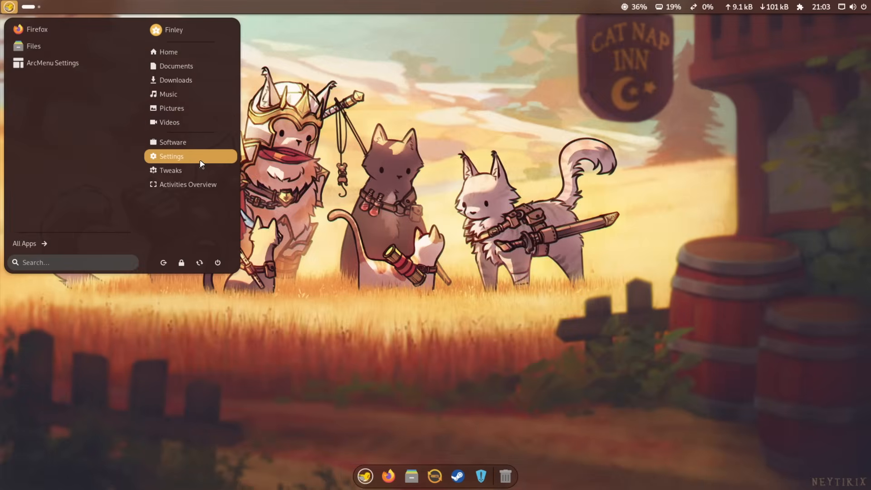
click(56, 262)
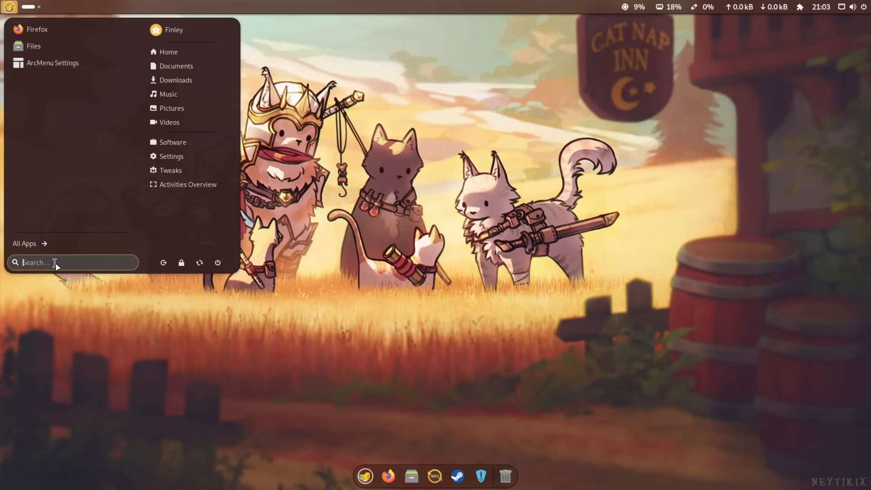
text(b)
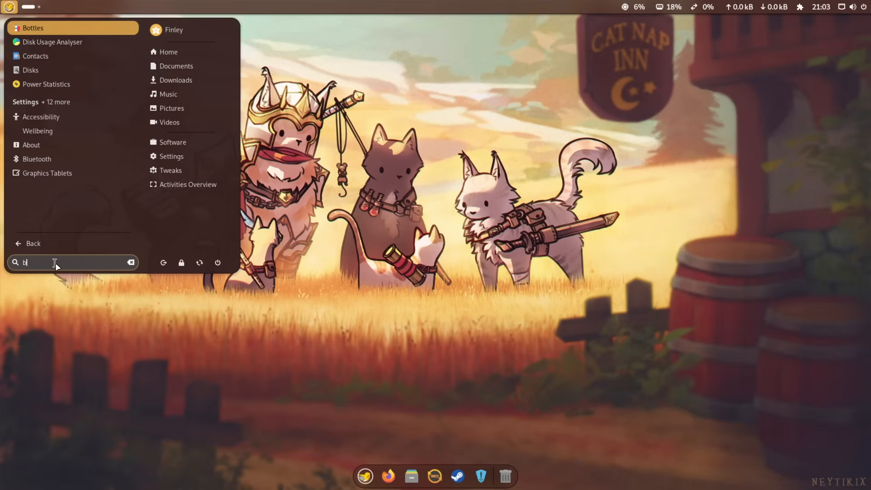
key(BackSpace)
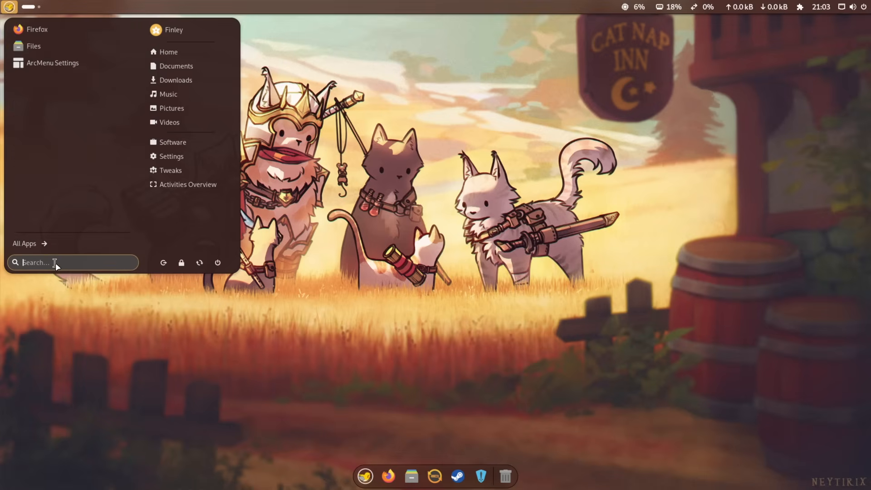
text(f)
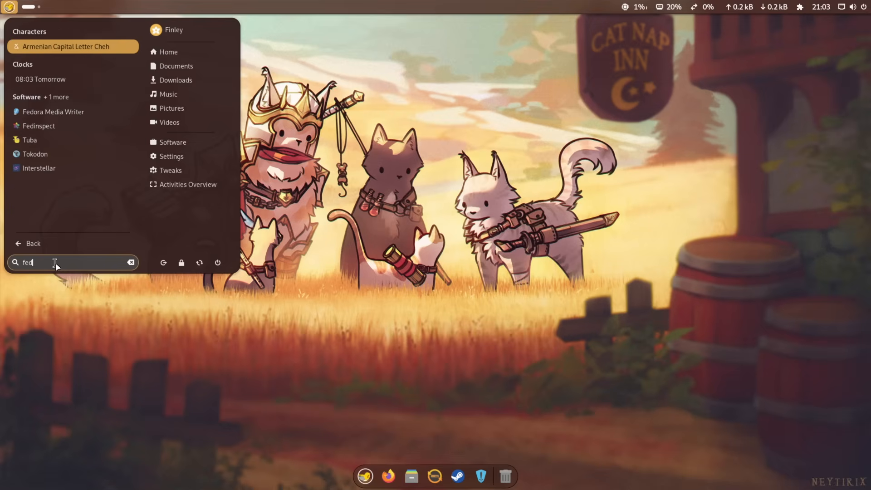
key(BackSpace)
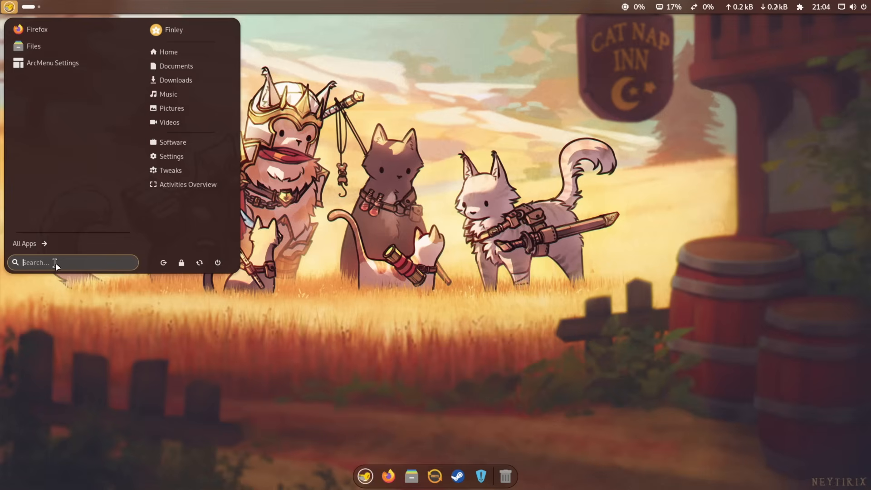
Search the ArcMenu for ves, pin Vesktop to the dock and move its icon directly after Files
text(ves)
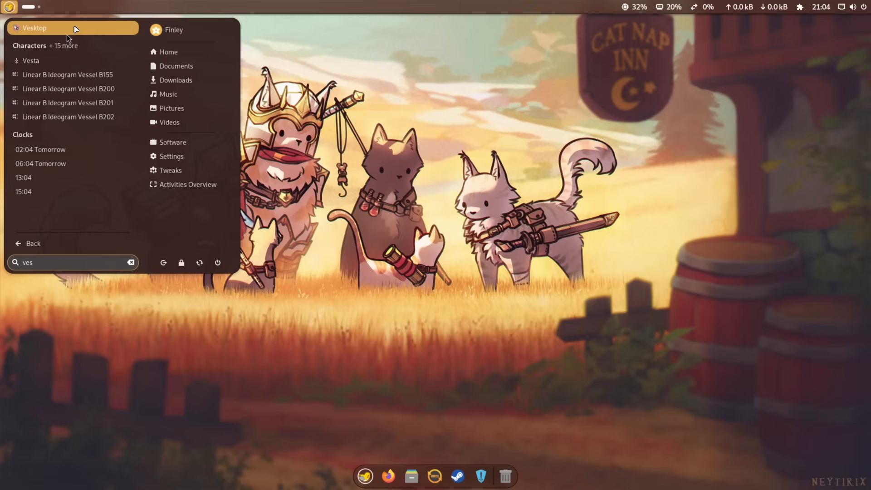
right_click(67, 32)
click(68, 76)
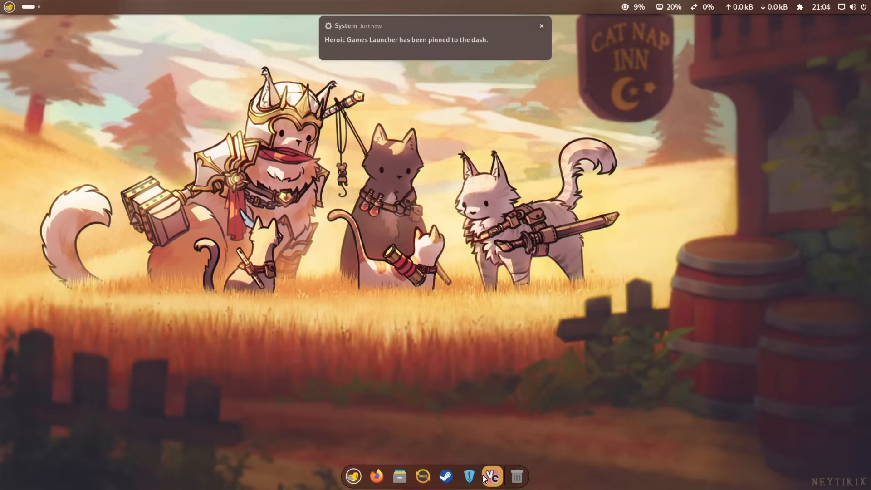
drag(493, 476, 434, 480)
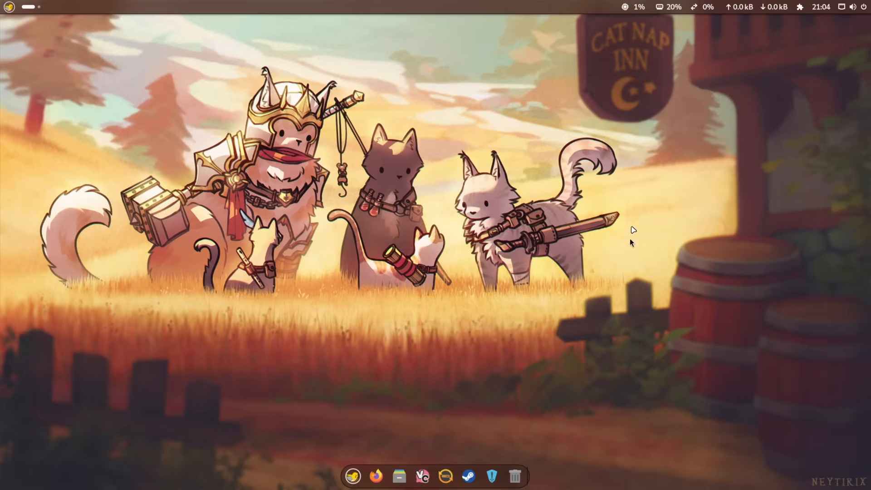
click(9, 9)
click(9, 8)
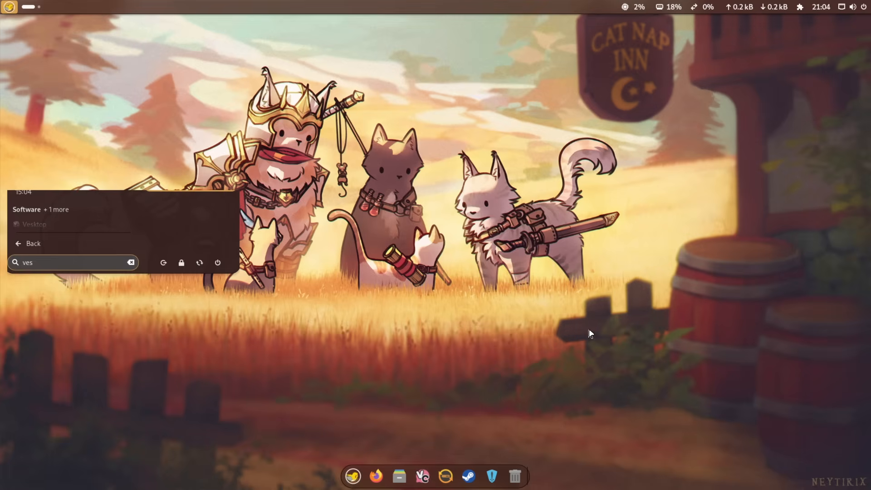
click(834, 5)
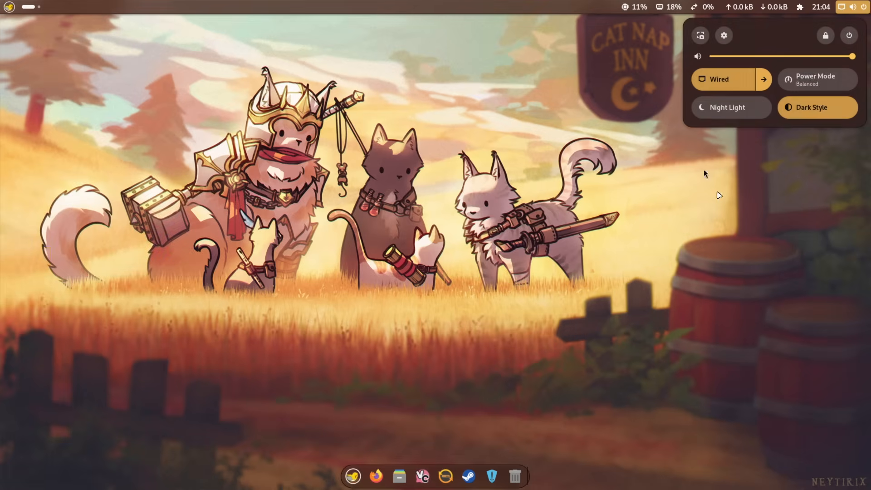
click(471, 132)
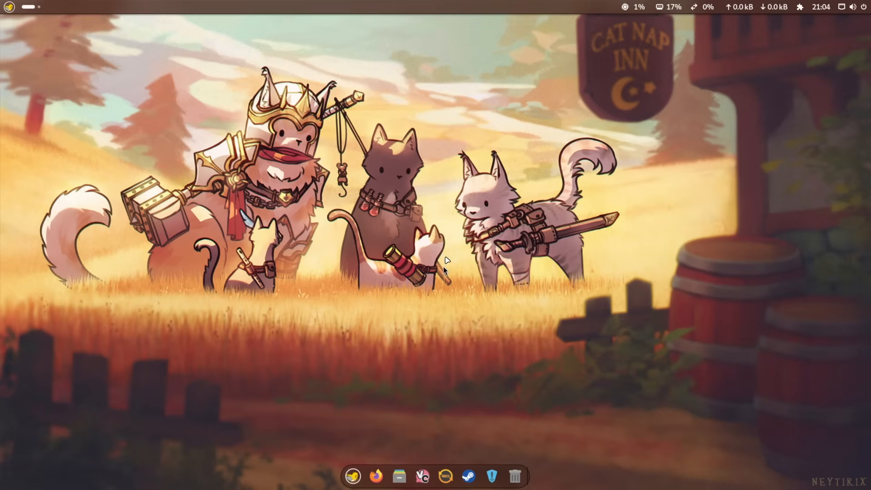
click(376, 476)
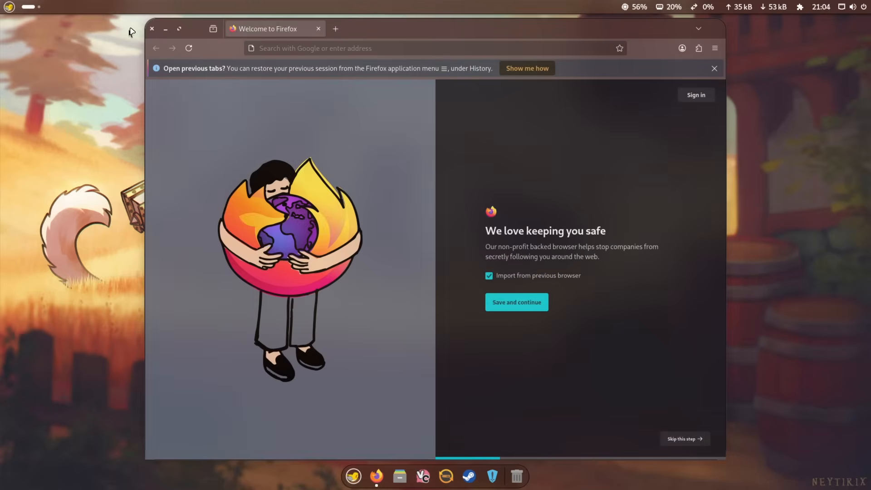
click(151, 29)
Search the ArcMenu for ter, pin Console to the dock and close the menu
click(9, 7)
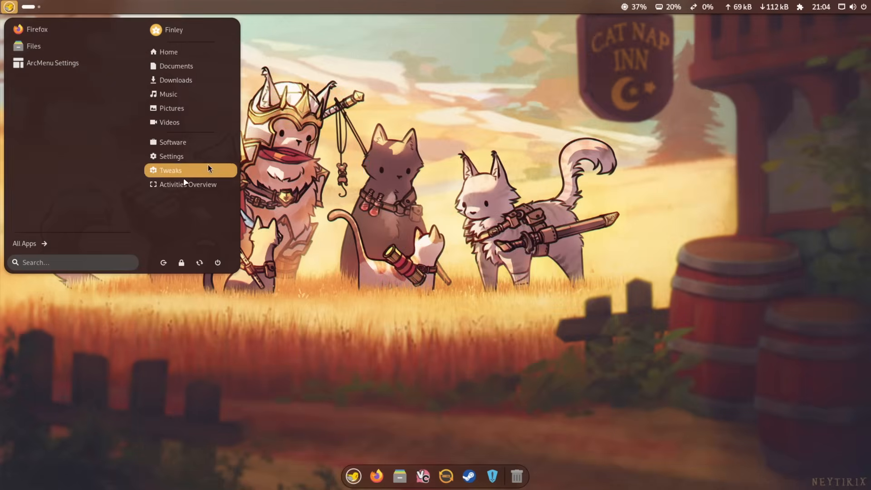
click(40, 257)
text(ter)
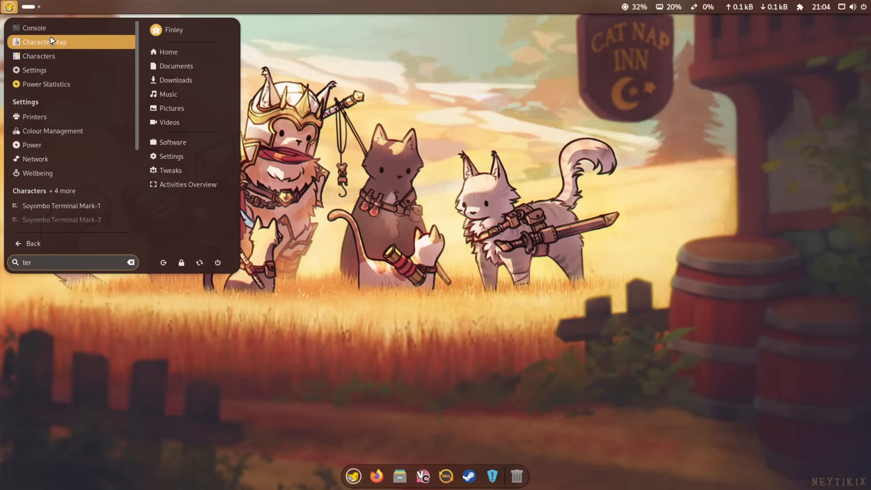
right_click(52, 33)
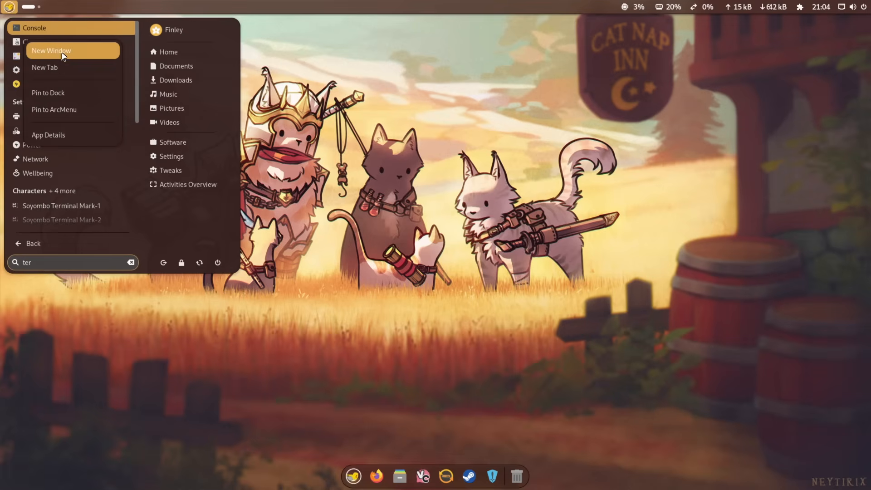
click(59, 93)
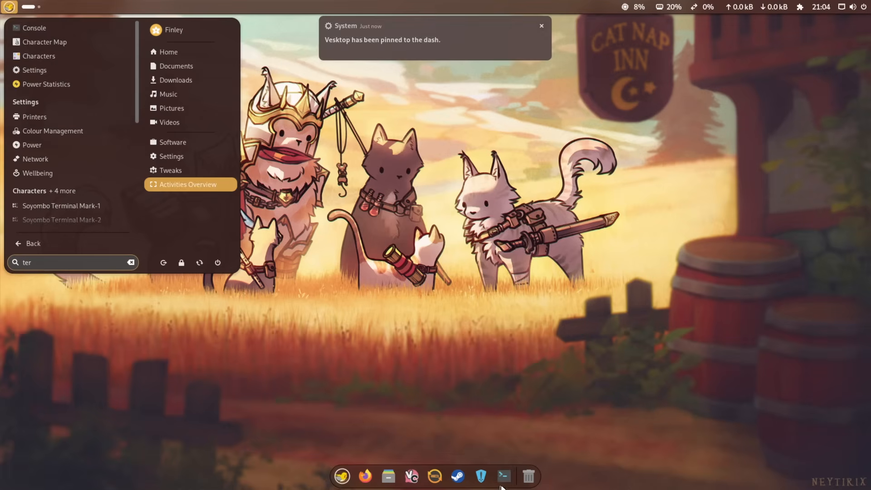
click(519, 472)
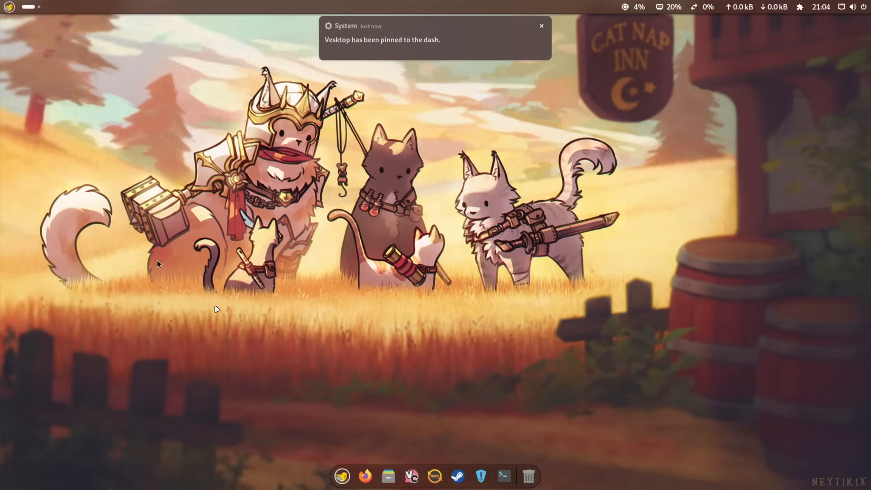
Open Firefox and search the web for mactahoe gtk theme
click(365, 476)
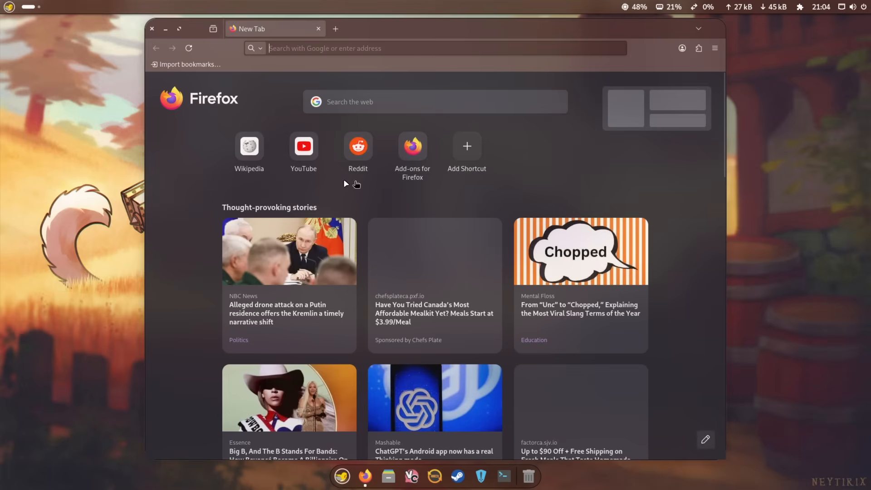
text(ma)
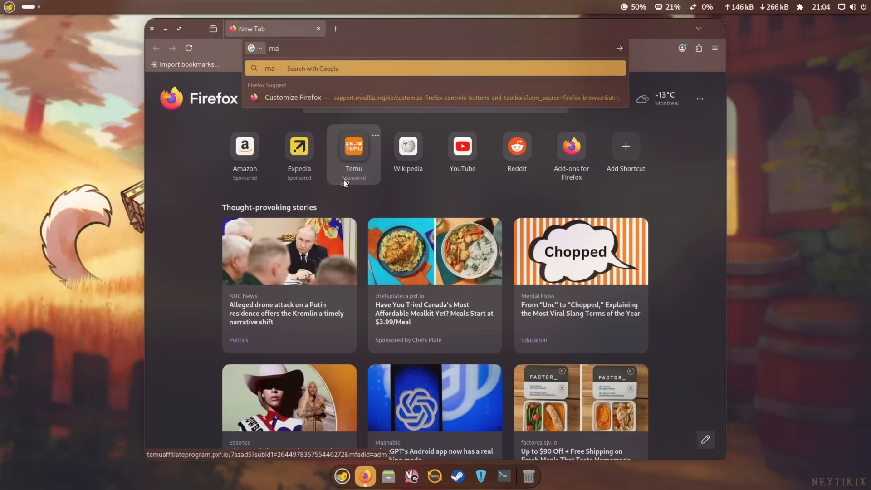
text(ctahe)
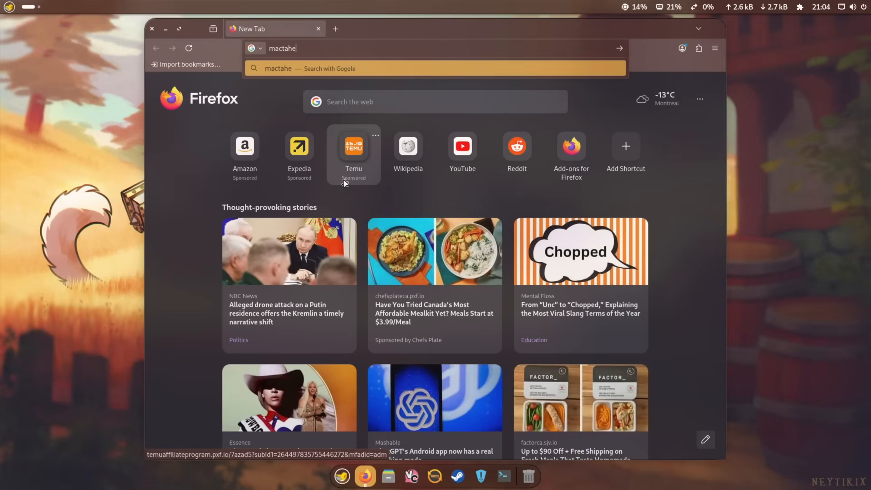
key(BackSpace)
text(oe tgtk theme)
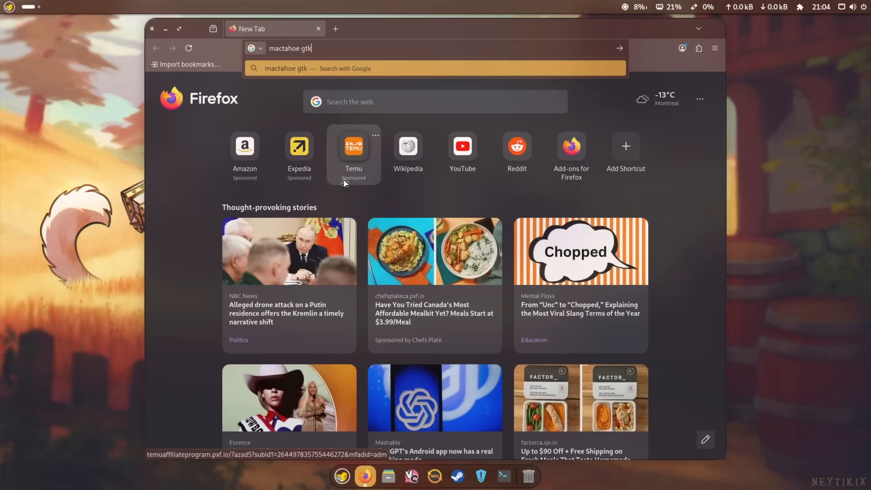
key(Return)
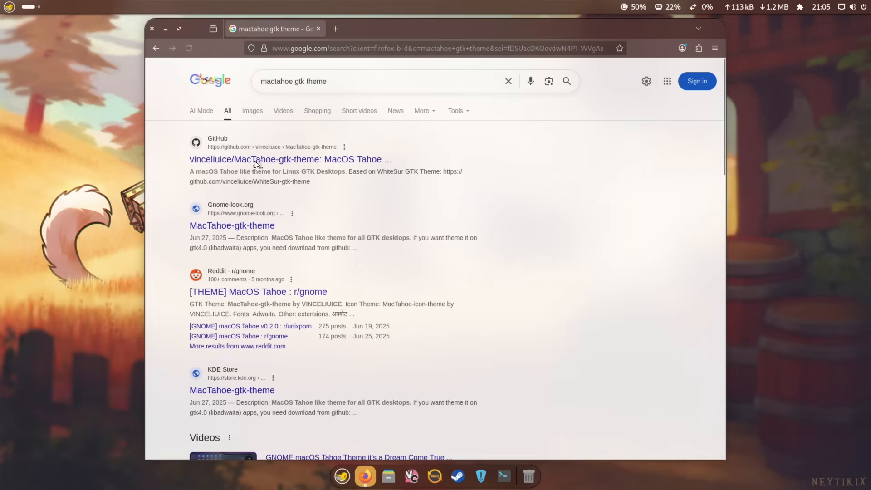
scroll(258, 209, down, 8)
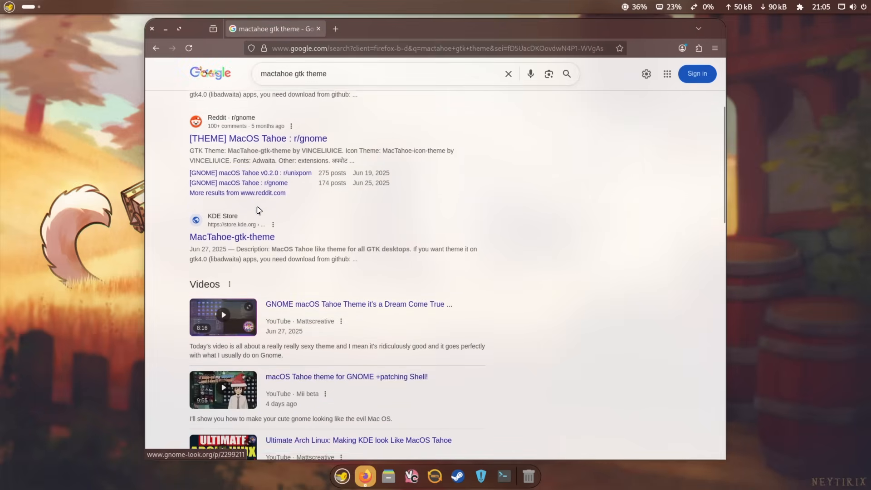
scroll(257, 209, up, 8)
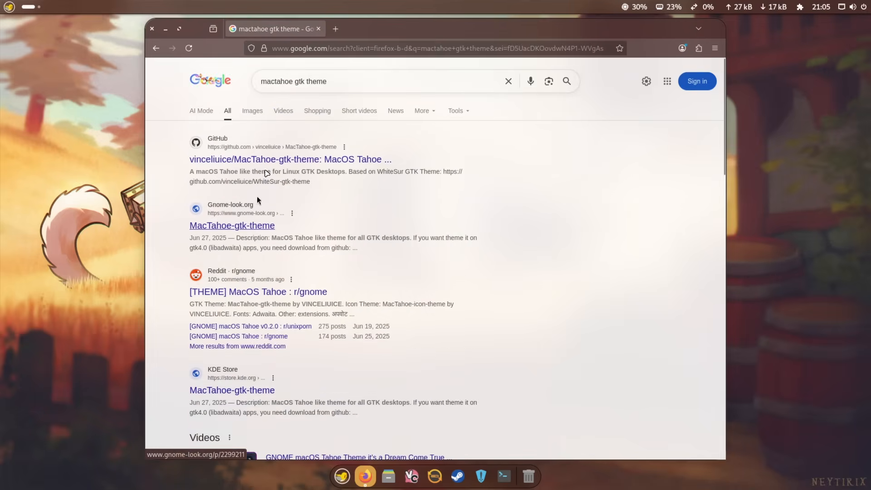
Refine the search to mactahoe gtk theme kayo and open the GNOME-macOS-Tahoe GitHub repository
click(338, 83)
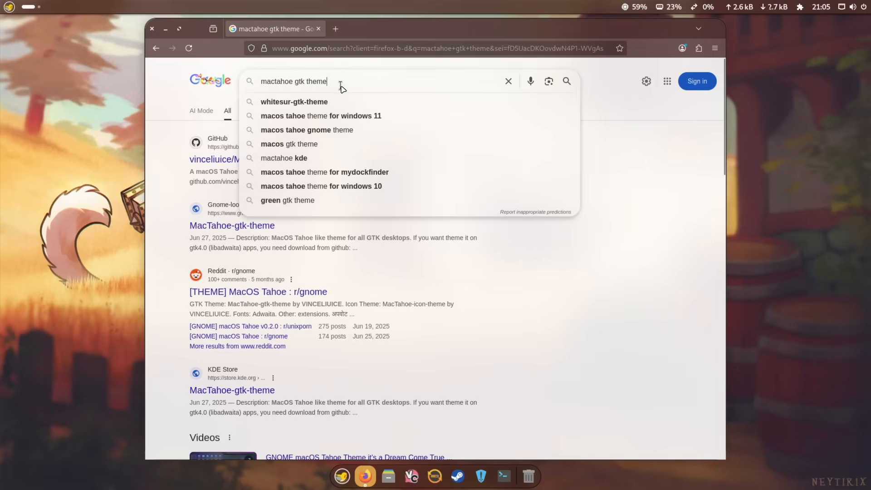
text(kayo)
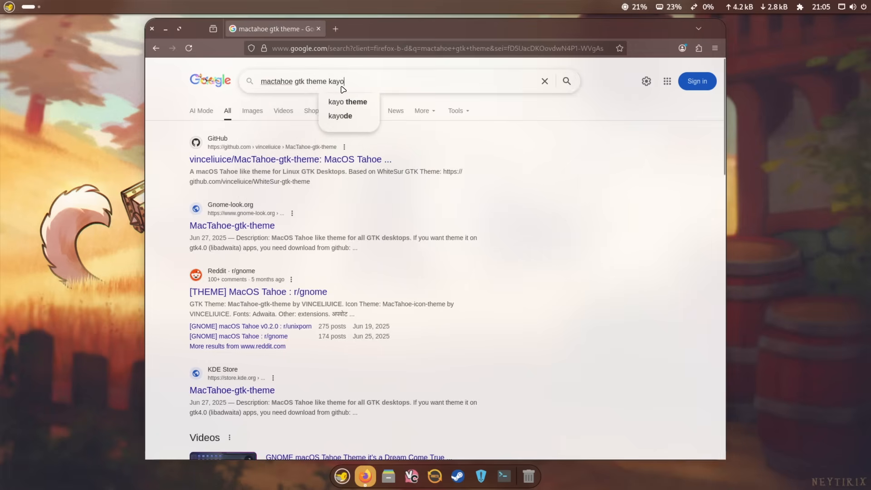
key(Return)
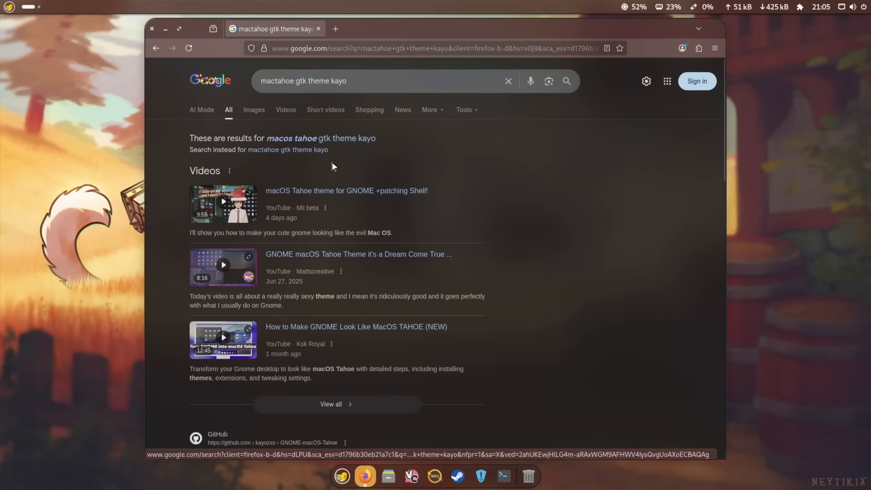
scroll(334, 167, down, 5)
click(290, 248)
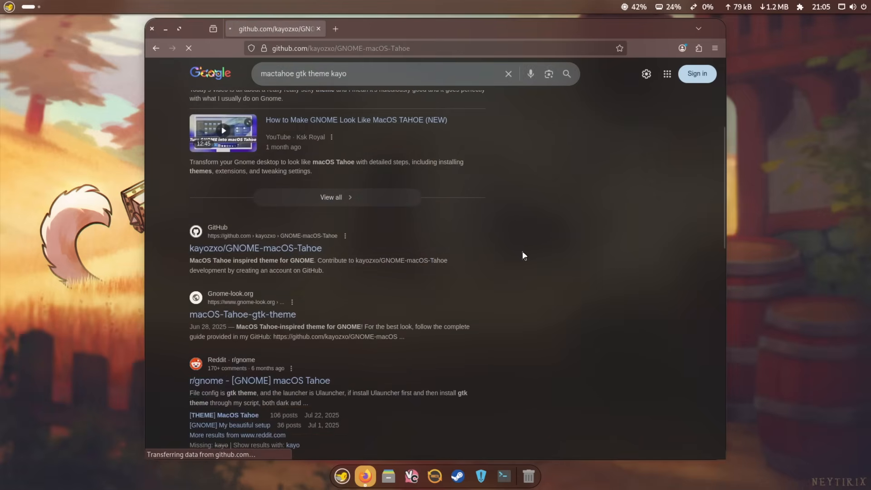
Copy the HTTPS clone URL of the GNOME-macOS-Tahoe repository and close Firefox
scroll(350, 159, down, 4)
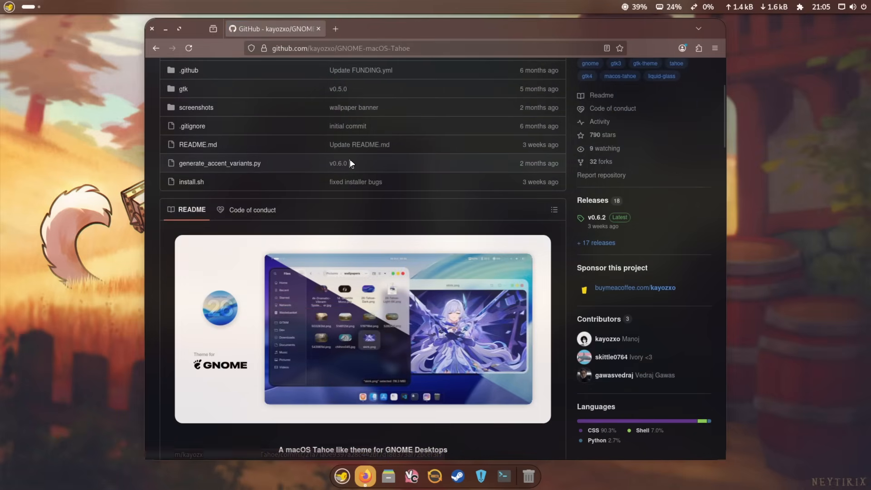
scroll(351, 172, down, 1)
scroll(352, 180, down, 8)
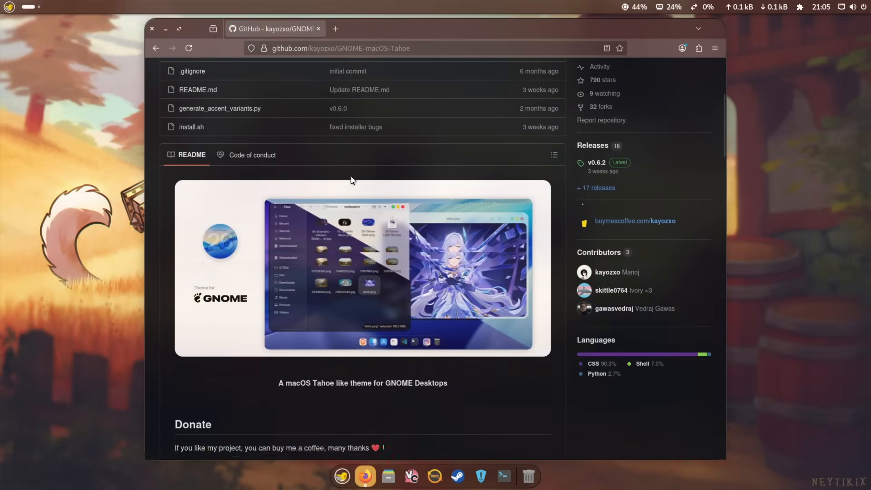
scroll(352, 180, down, 4)
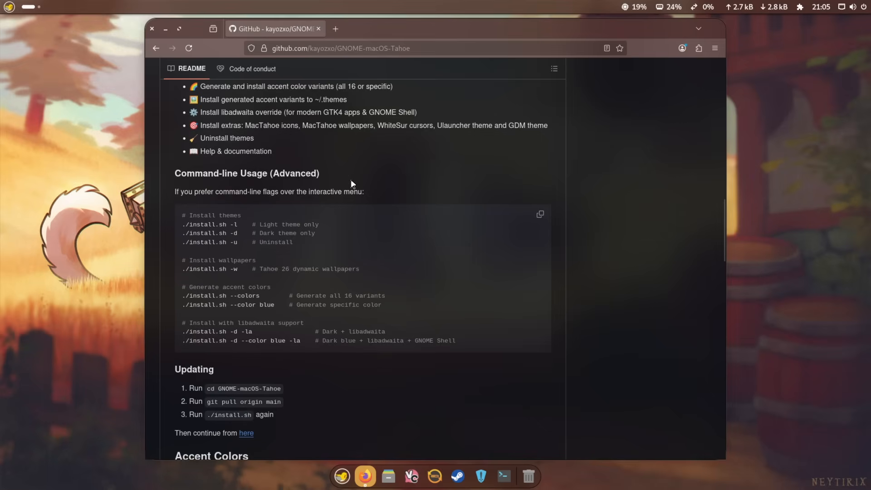
scroll(352, 190, up, 15)
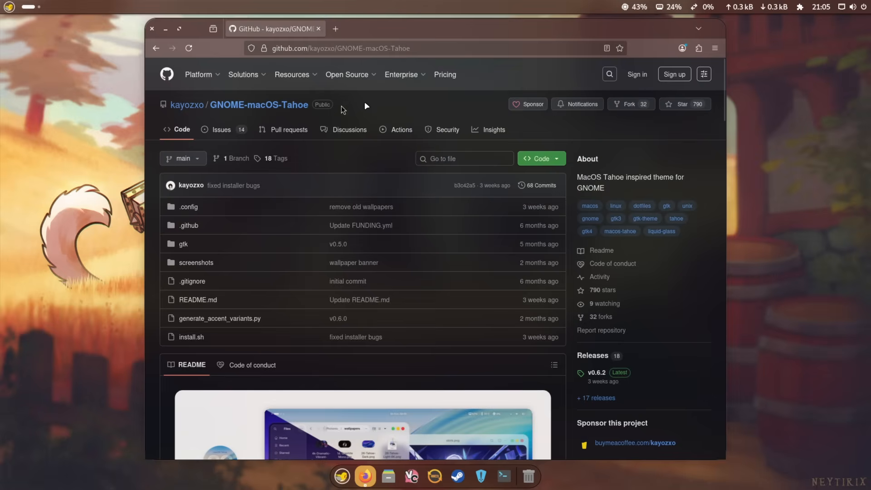
click(542, 158)
click(552, 221)
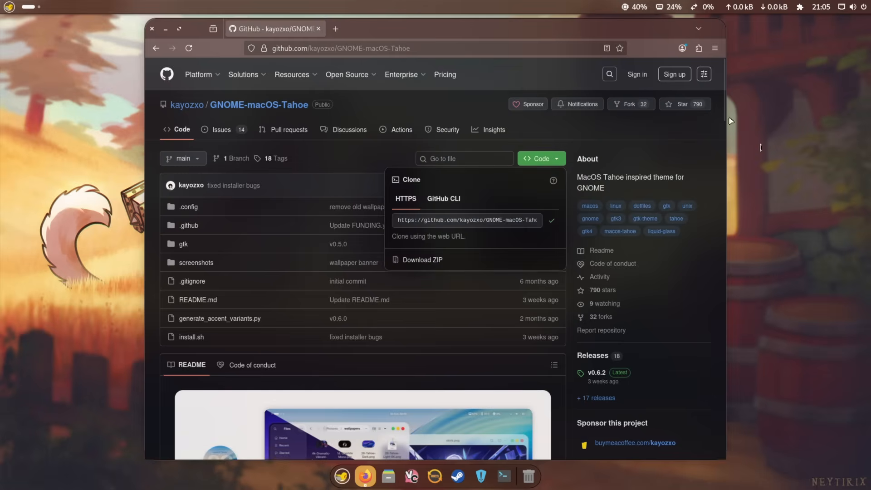
click(152, 29)
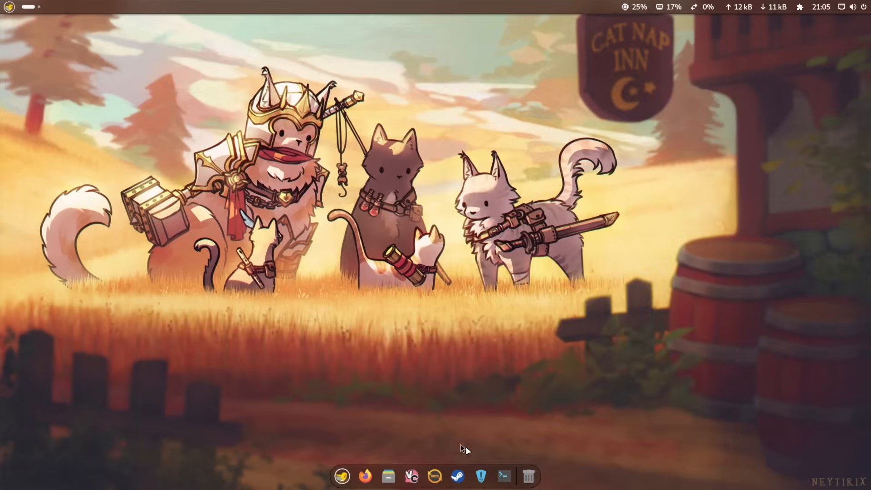
click(504, 476)
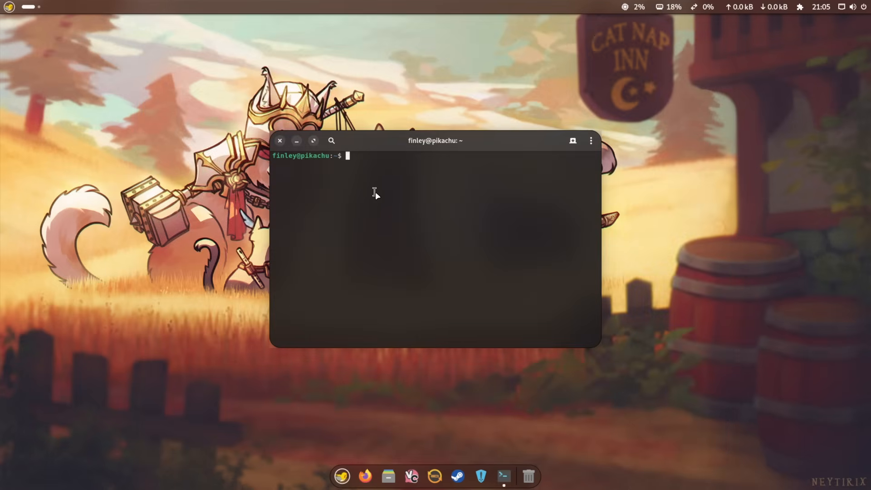
text(git clone)
text(https://github.com/kayozxo/GNOME-macOS-Tahoe.git)
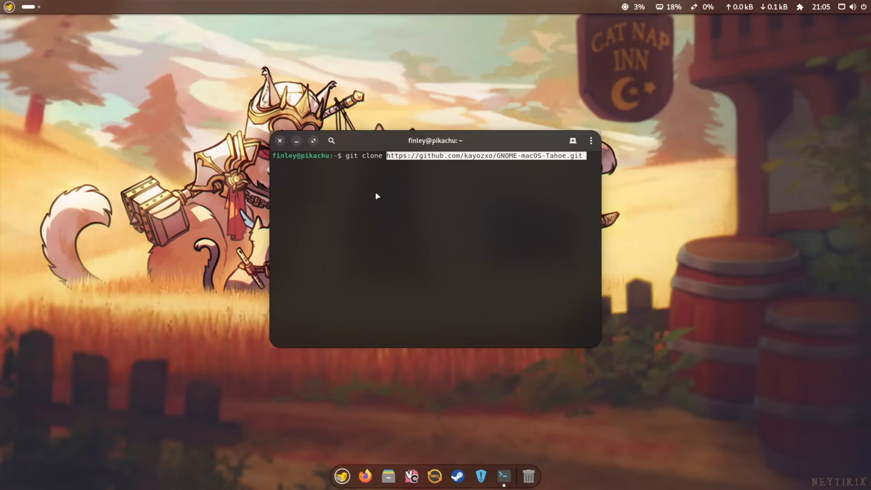
key(Return)
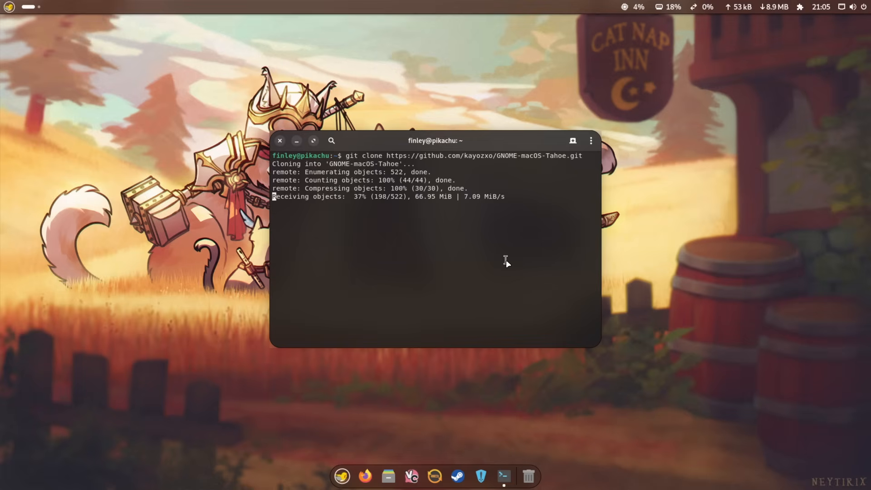
mouse_move(415, 143)
mouse_down()
mouse_move(469, 161)
mouse_move(518, 144)
mouse_move(484, 87)
mouse_move(309, 68)
mouse_move(401, 94)
mouse_up()
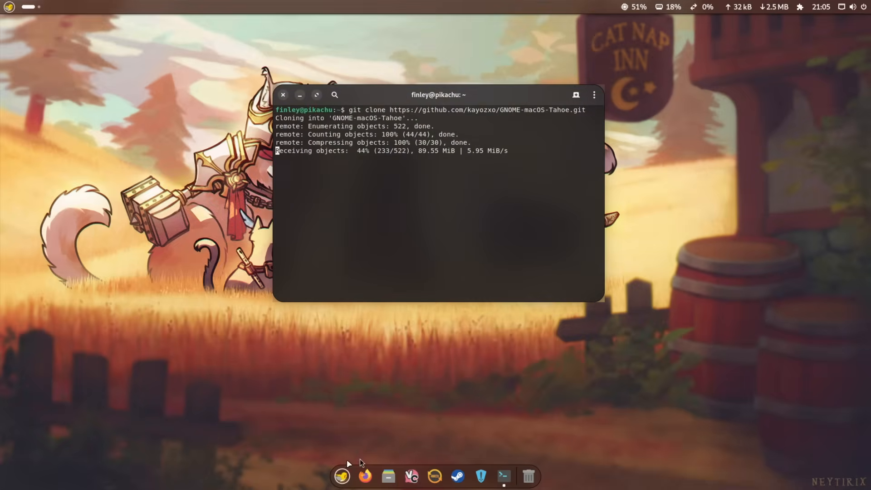
Open PikaOS Welcome, look through its Setup Steps and Recommended Additions pages, and close it
click(342, 476)
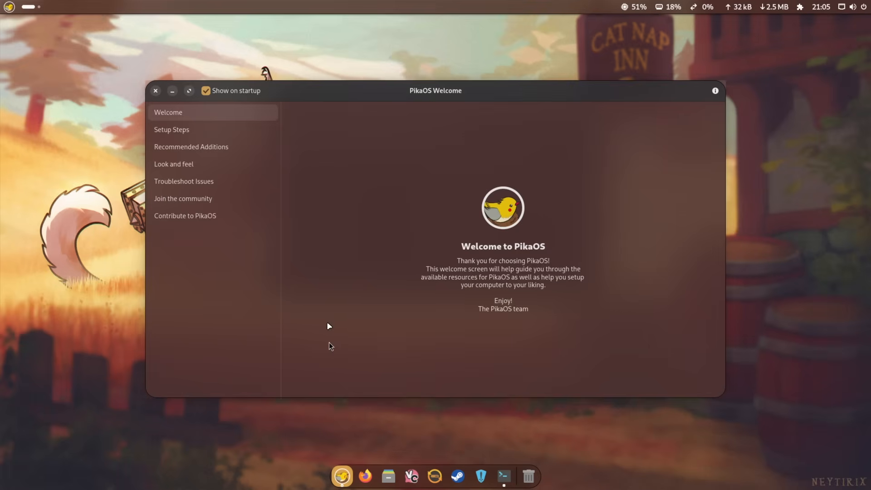
click(202, 132)
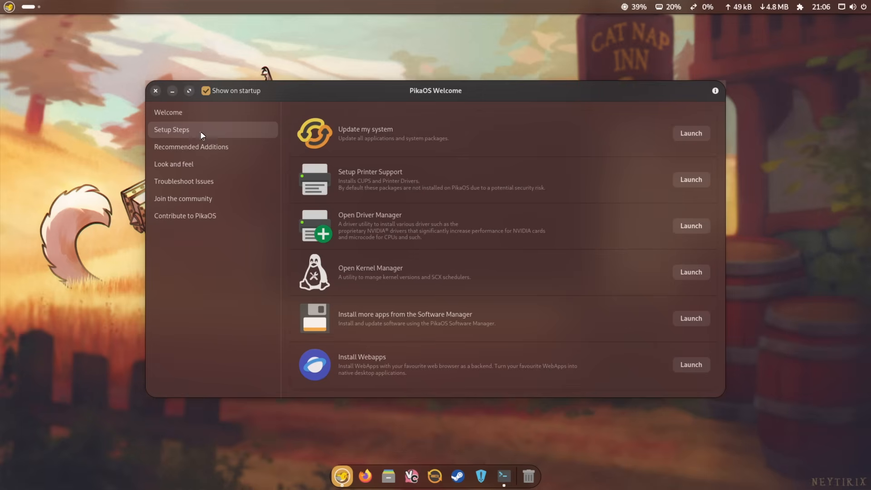
click(201, 146)
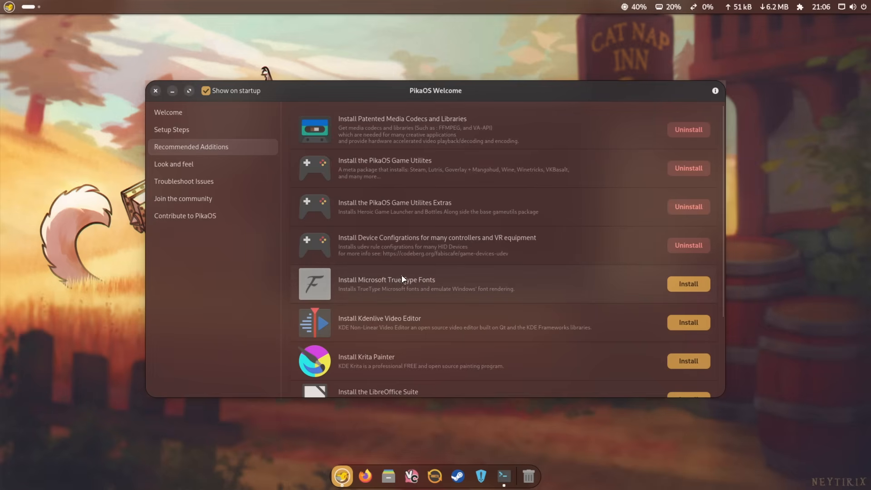
scroll(402, 274, down, 3)
scroll(402, 276, up, 3)
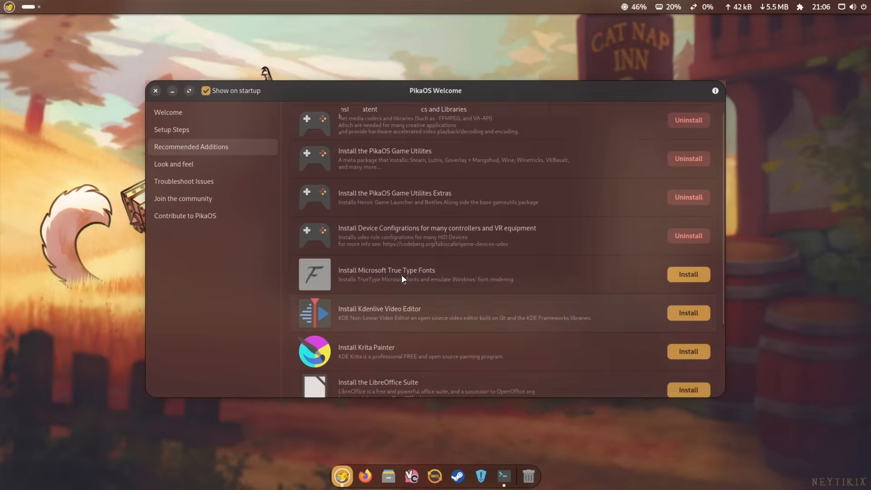
click(222, 131)
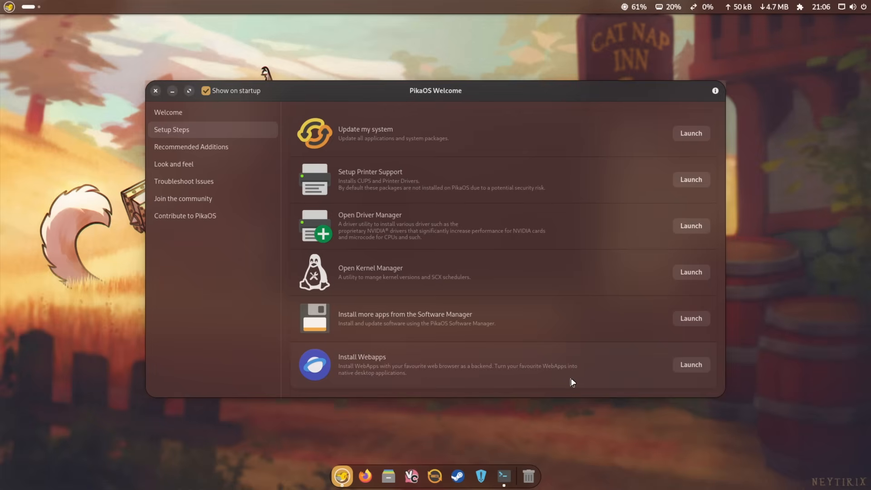
click(185, 116)
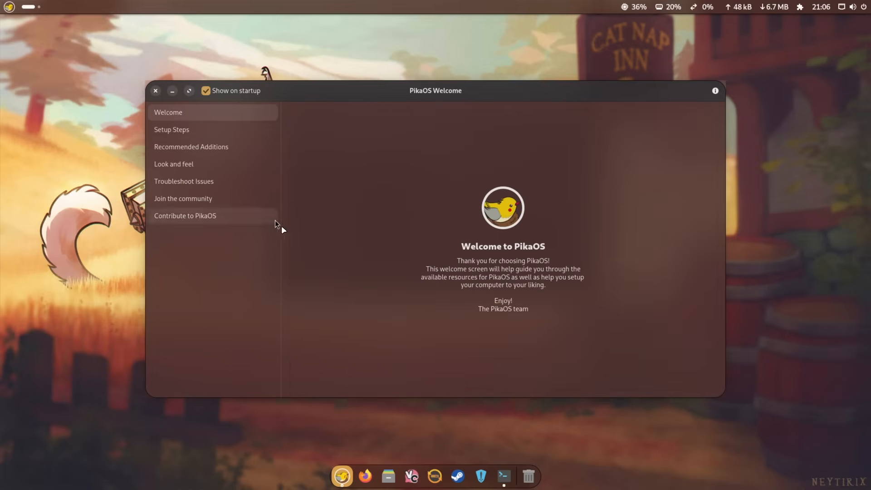
click(156, 91)
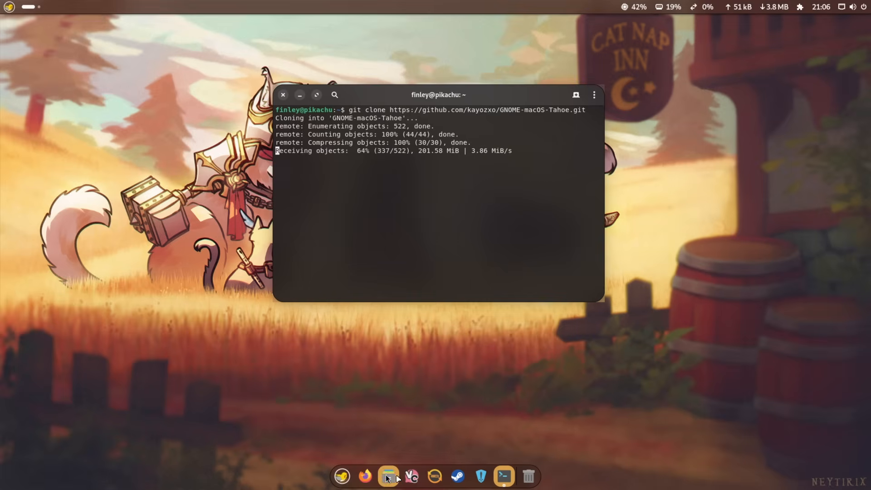
Open the Open Bar settings, turn off Apply Corner Radius for Gtk / Flatpak apps, and close the settings
click(842, 10)
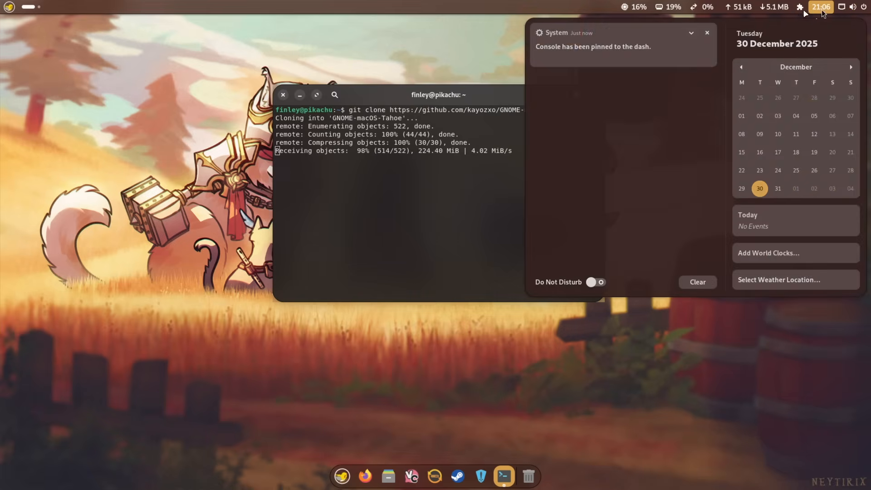
mouse_move(801, 8)
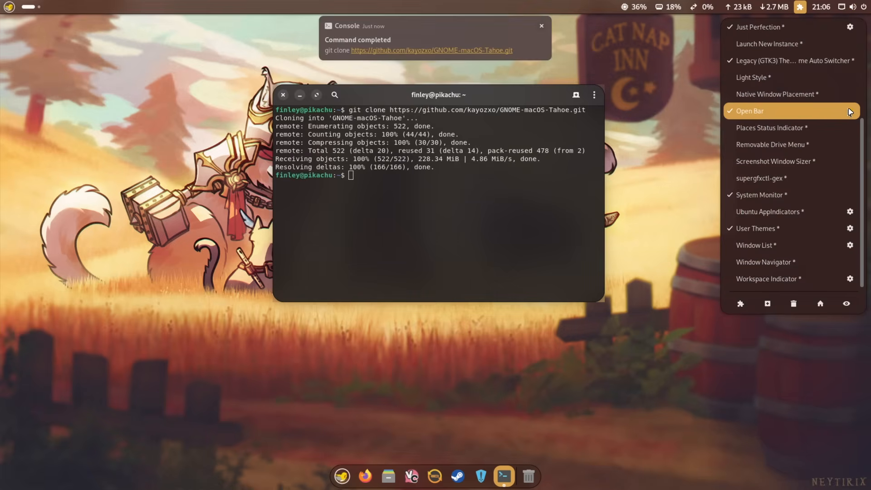
click(846, 111)
click(317, 367)
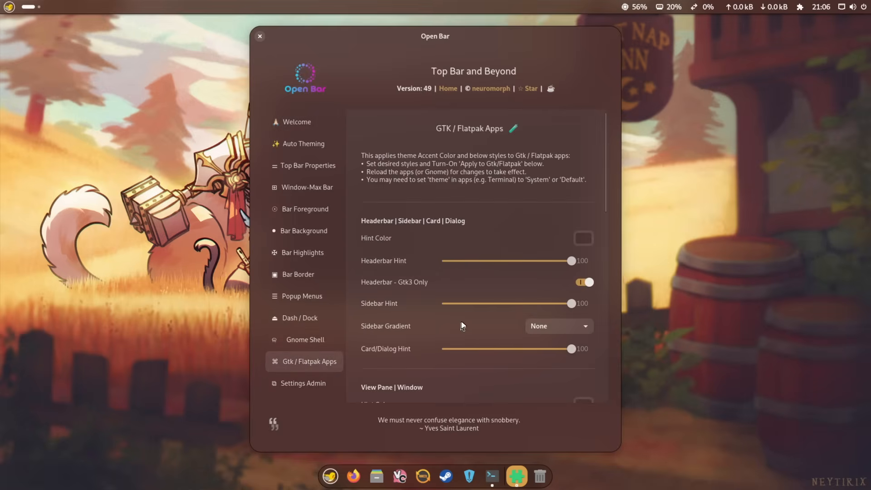
scroll(376, 316, down, 6)
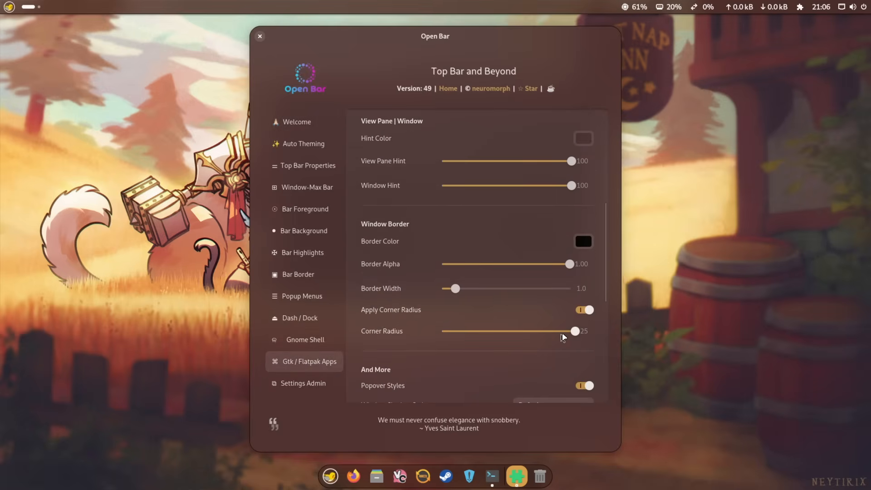
click(586, 310)
click(260, 37)
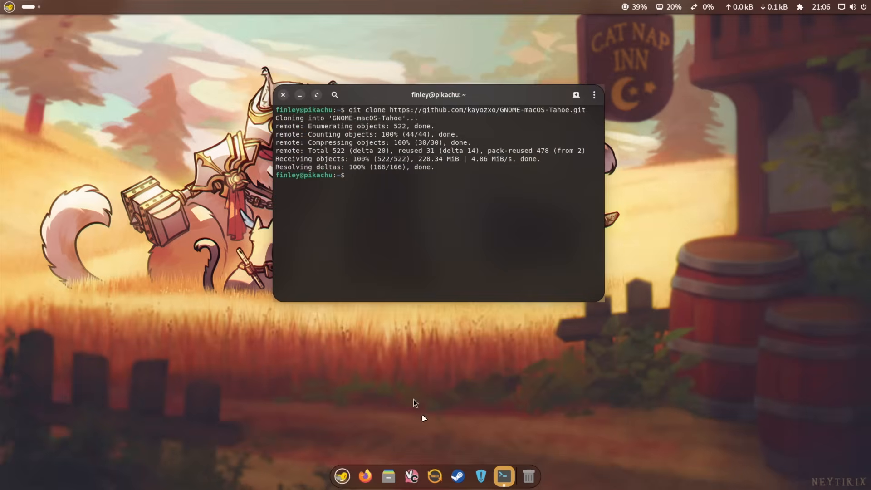
Open Files, resize its window and open the view options to check the window corners and popover styling, then close it
click(394, 471)
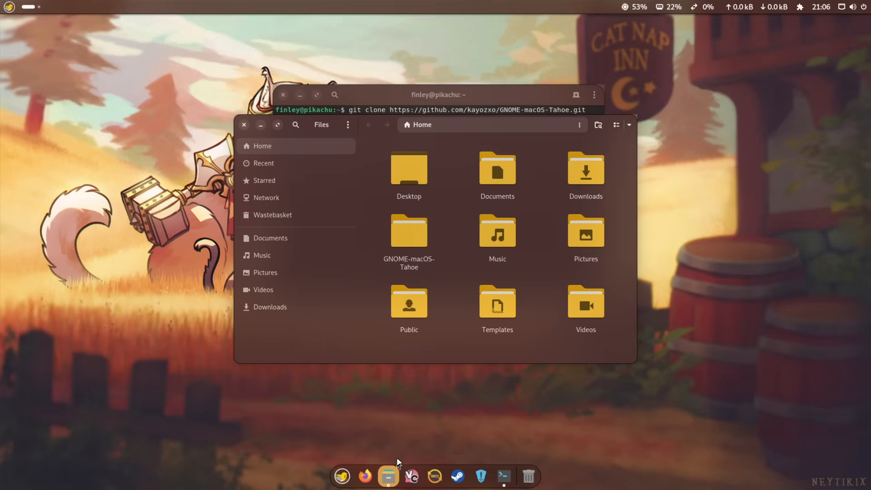
drag(637, 115, 625, 133)
click(616, 144)
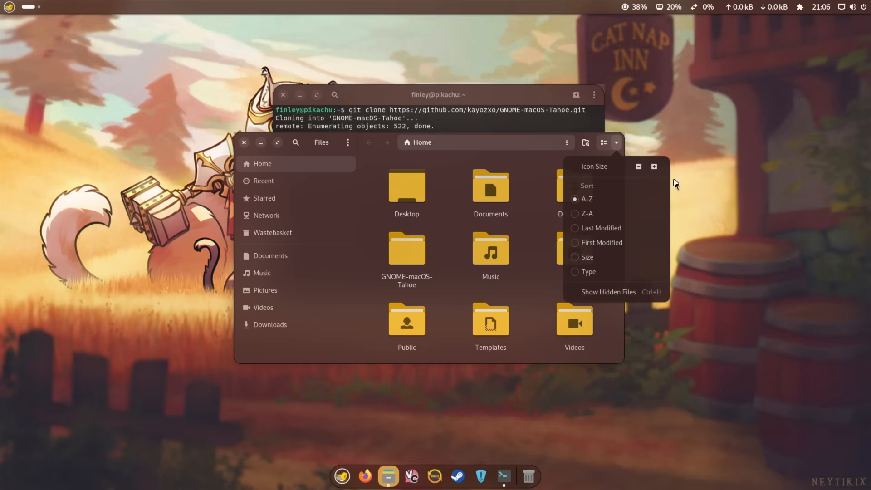
click(671, 140)
click(244, 143)
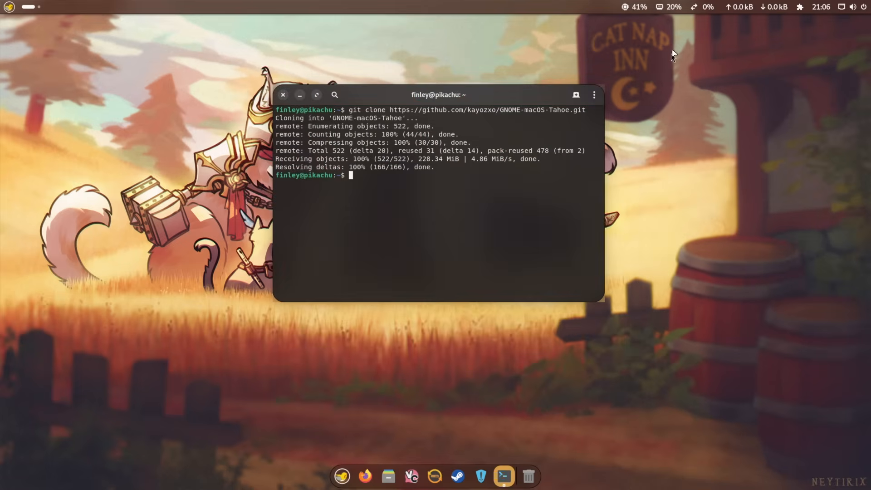
Open the Blur my Shell settings from the extension list and go through its Applications blur options
click(800, 7)
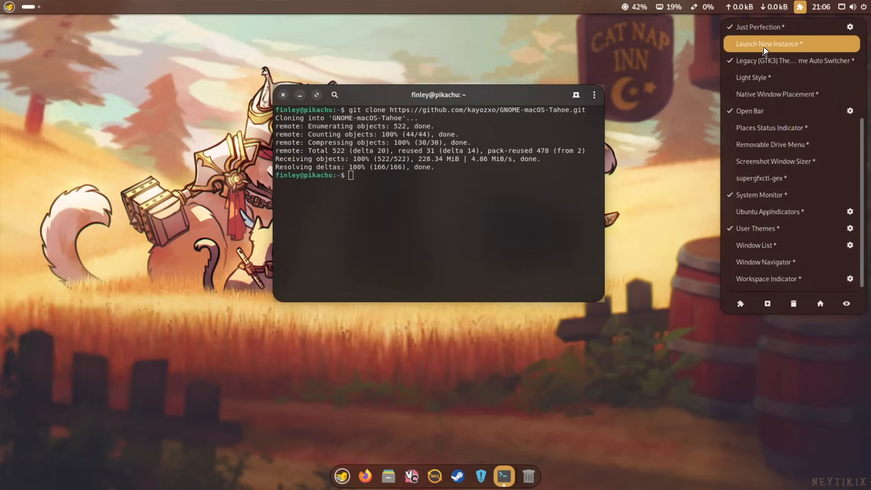
scroll(772, 161, up, 5)
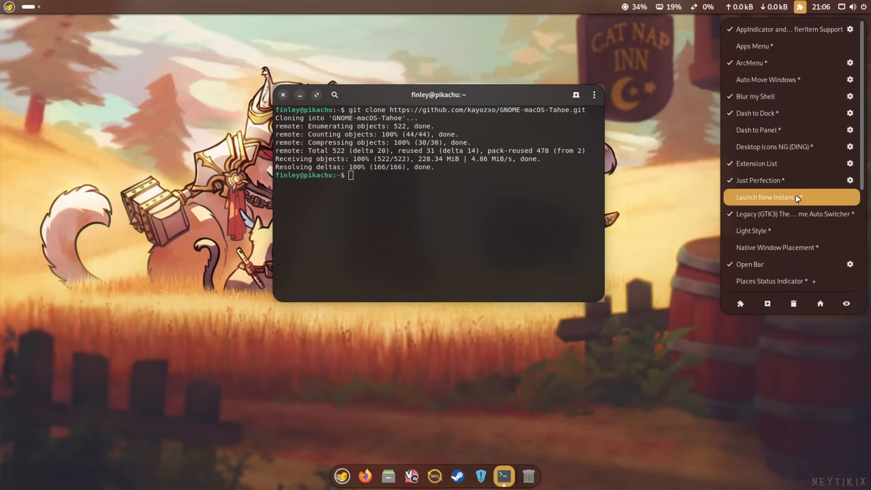
scroll(798, 199, down, 3)
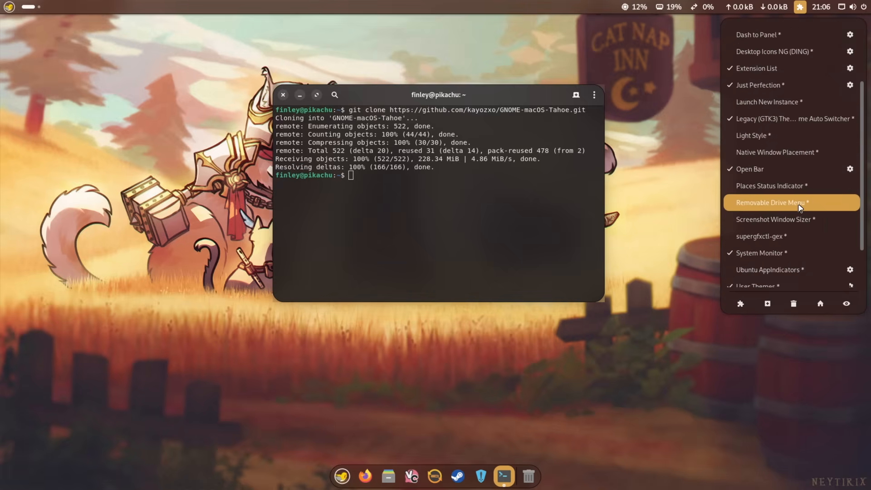
scroll(800, 204, up, 3)
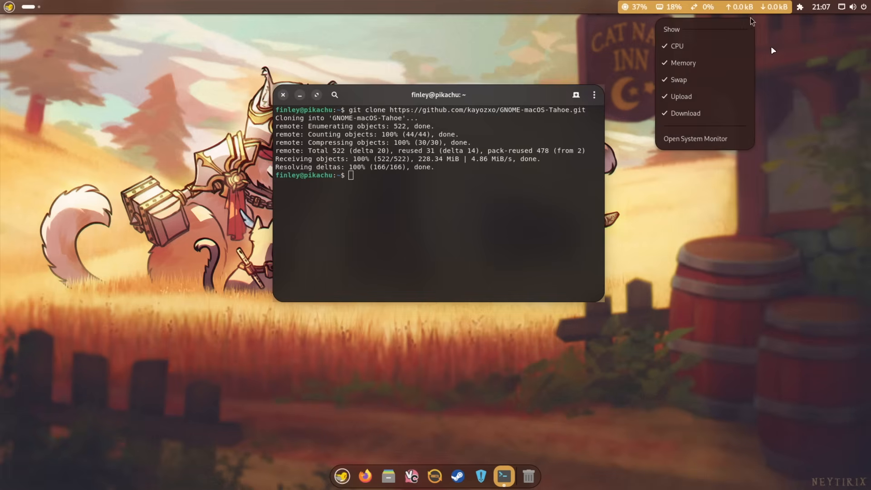
click(839, 5)
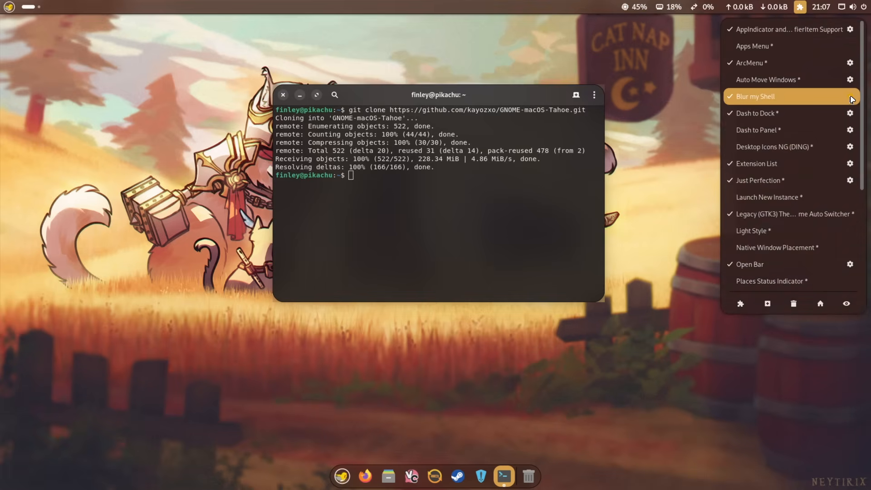
click(675, 258)
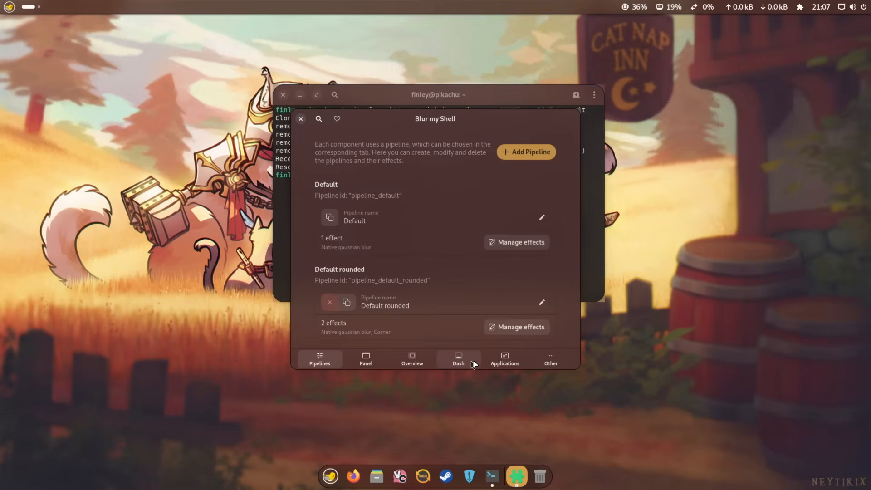
click(503, 359)
scroll(408, 224, down, 5)
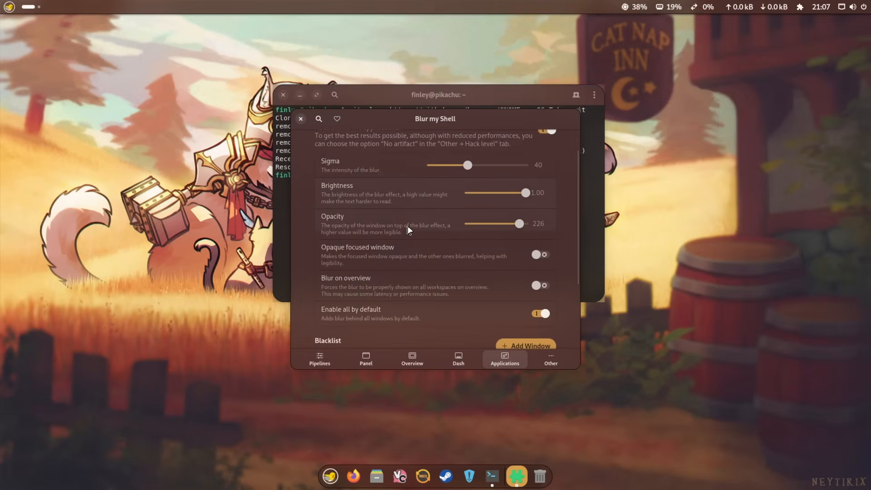
scroll(408, 235, up, 2)
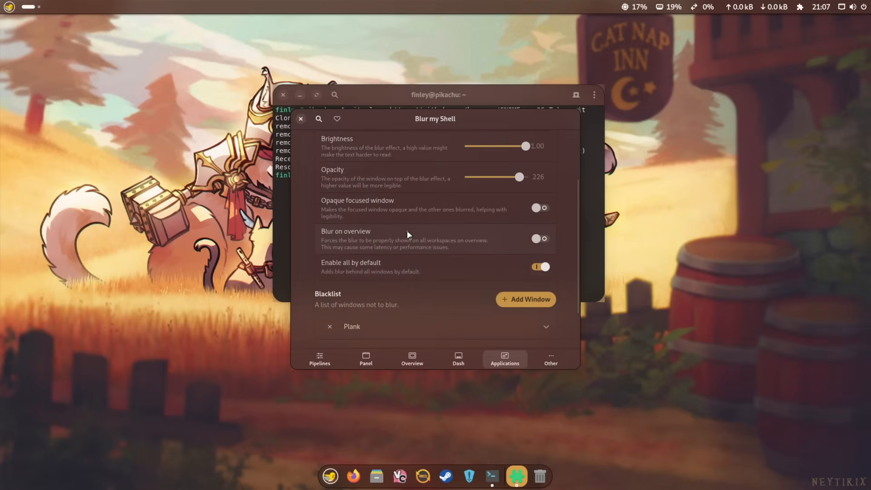
scroll(408, 235, up, 1)
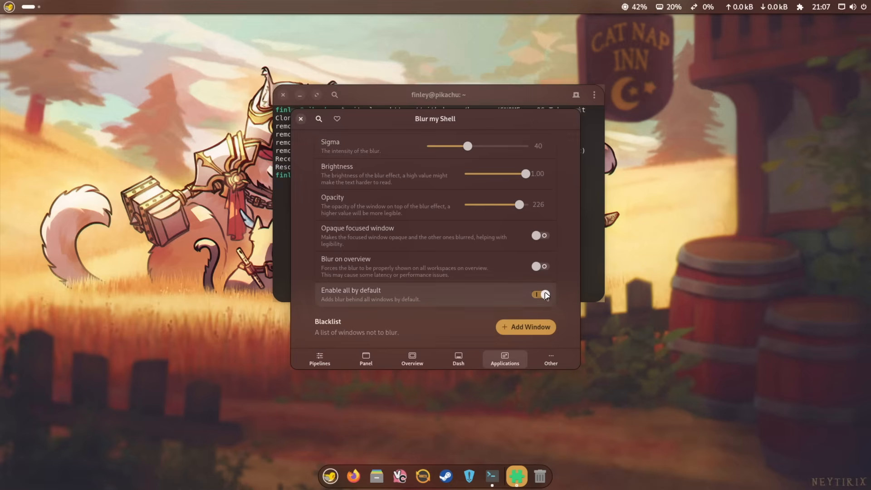
Switch Enable all by default off and back on, and set the application blur's Sigma to 12
click(543, 294)
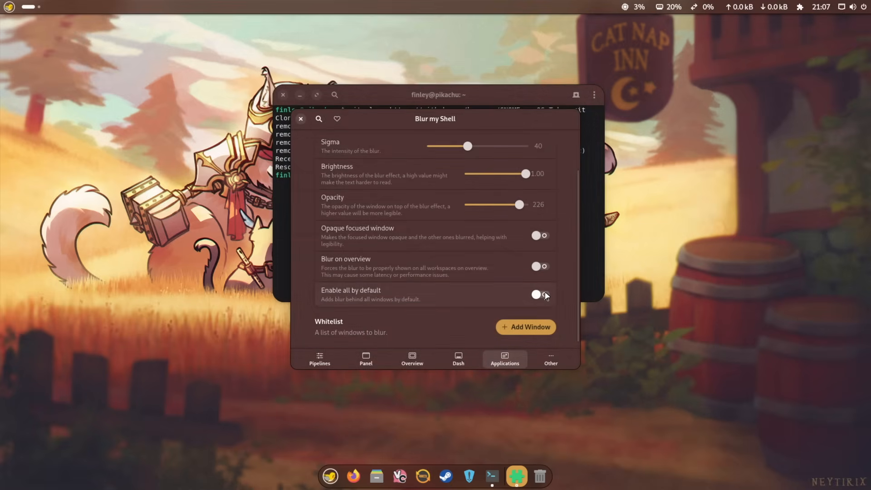
click(545, 295)
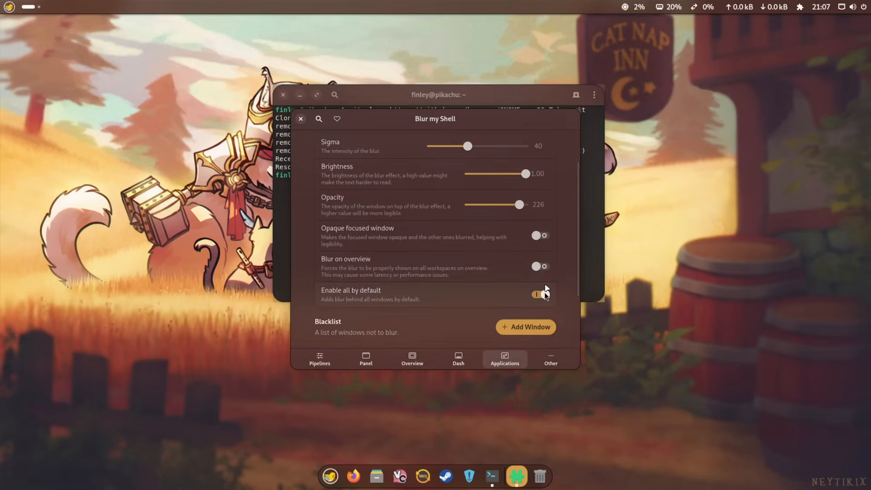
drag(477, 148, 440, 154)
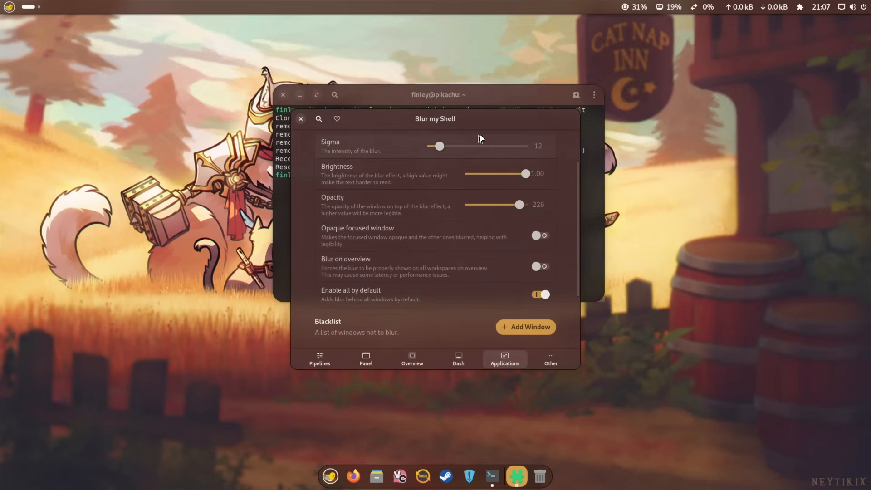
Move the Blur my Shell window to uncover more of the terminal, and turn off Enable all by default for application blur
mouse_move(404, 128)
mouse_down()
mouse_move(164, 150)
mouse_move(121, 183)
mouse_move(111, 255)
mouse_move(86, 276)
mouse_up()
drag(449, 154, 463, 149)
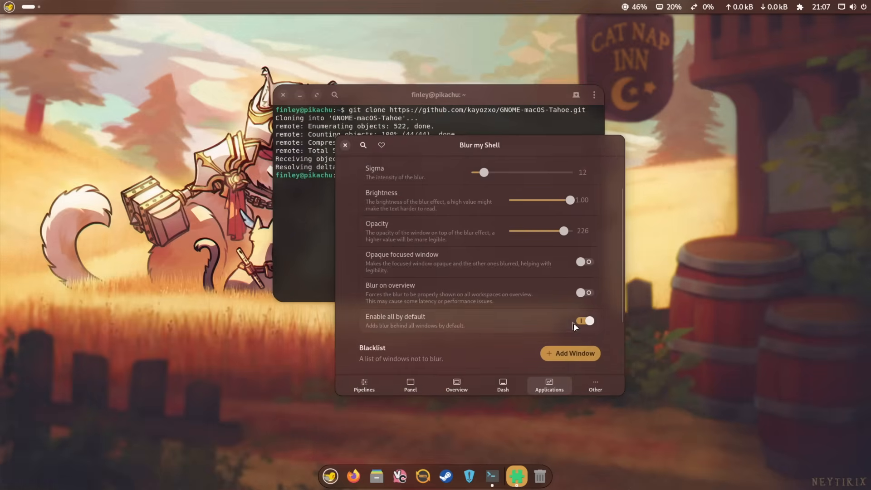
click(585, 321)
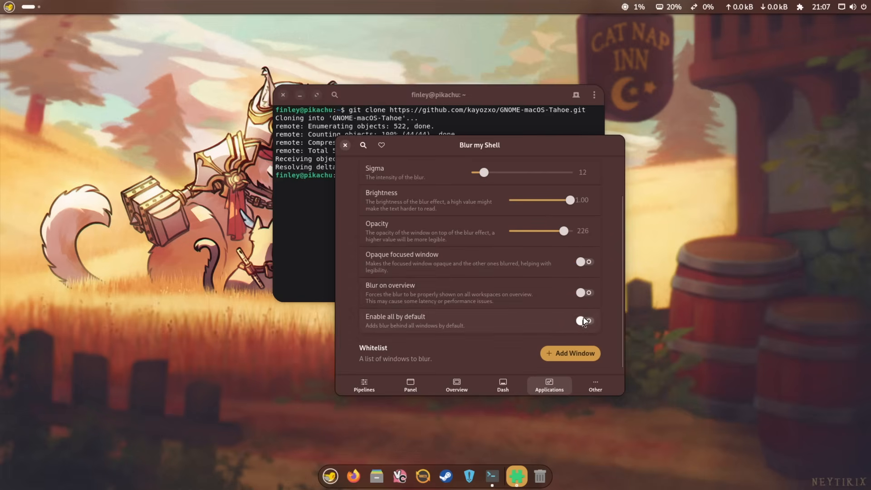
click(585, 321)
click(585, 321)
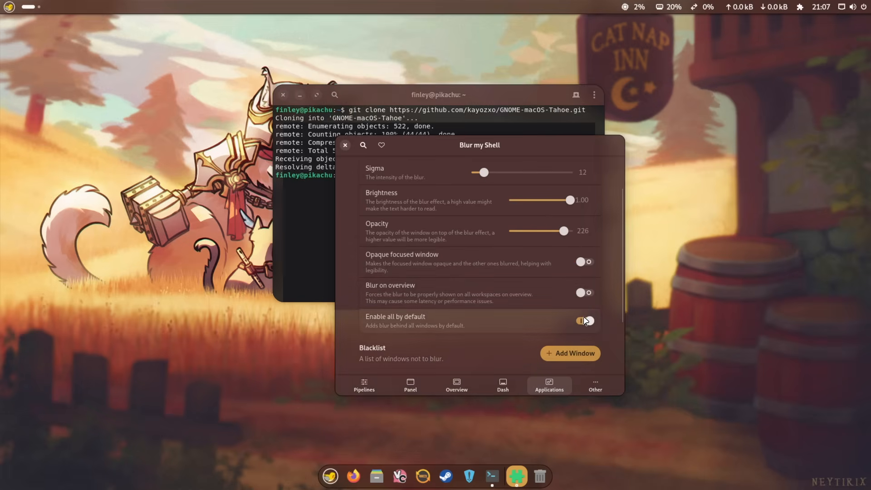
scroll(501, 306, down, 2)
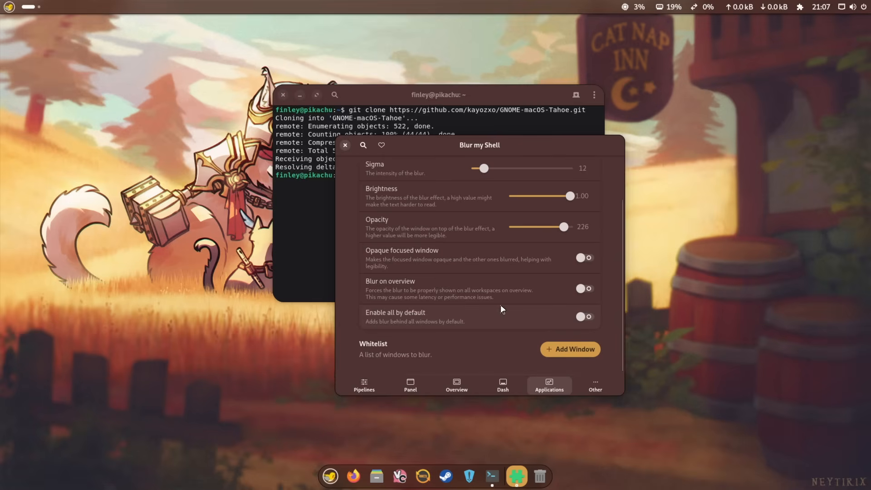
Close the Blur my Shell settings, run ./install.sh -d -la from the GNOME-macOS-Tahoe folder, and close the terminal
click(345, 145)
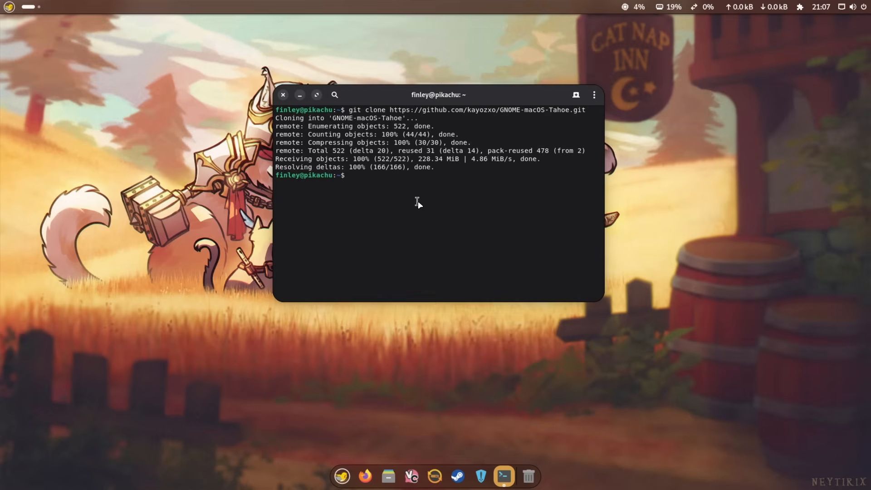
text(cd GNOME)
key(Tab)
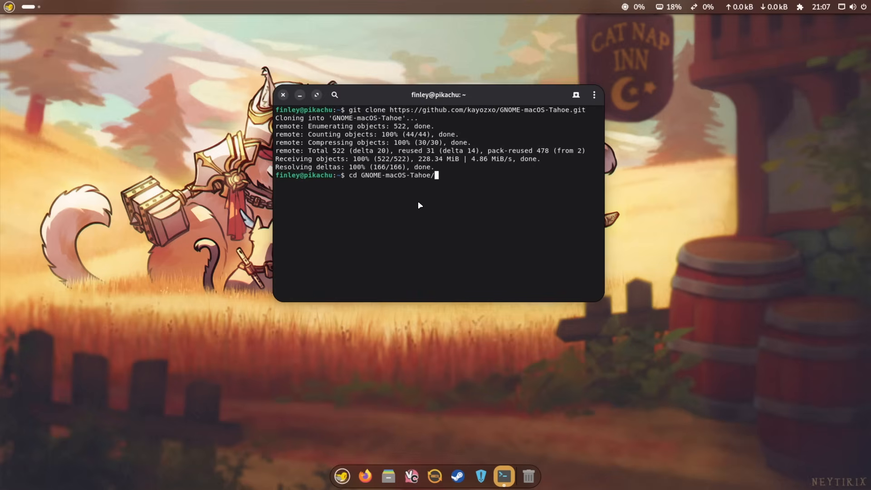
key(Return)
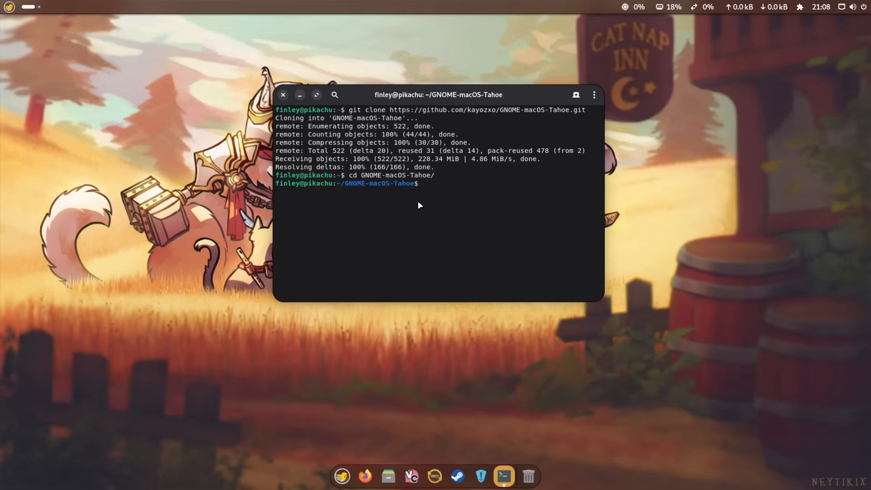
text(./install.sh -d -la)
key(Return)
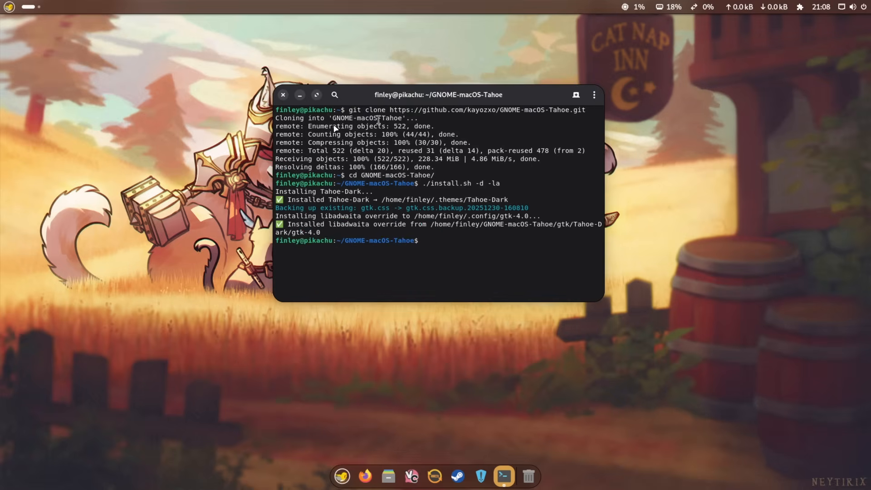
click(284, 95)
Switch to Firefox, search the web for the Tela circle icon theme and open its vinceliuice GitHub repository
click(365, 476)
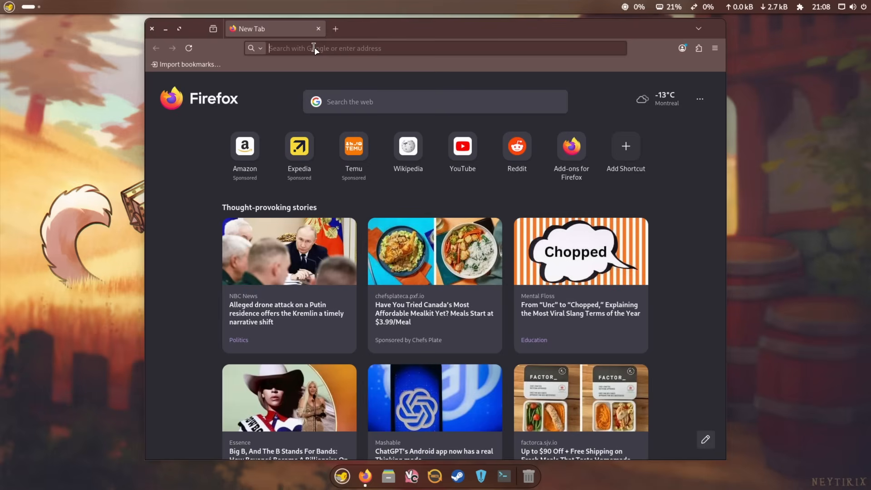
text(tela)
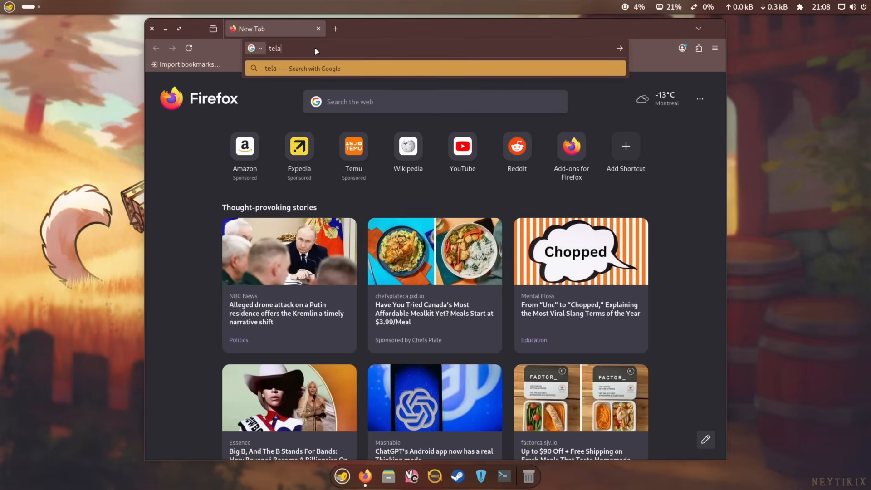
text( cirlce)
key(Return)
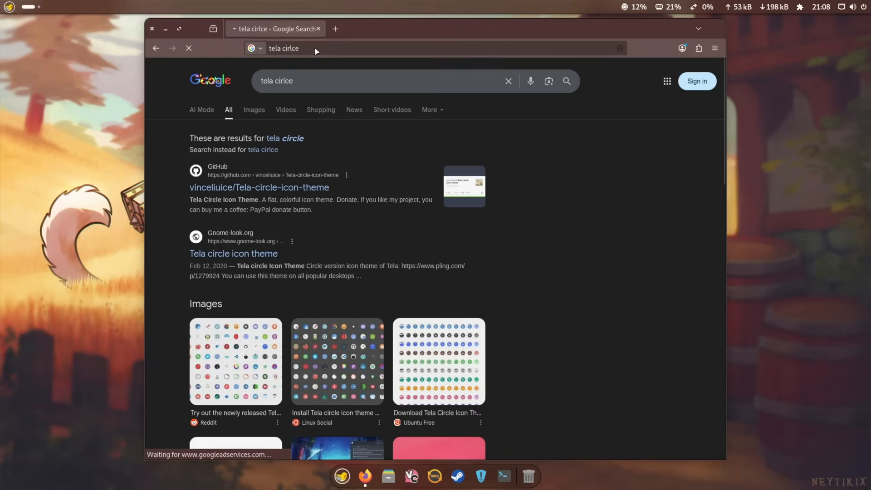
click(276, 187)
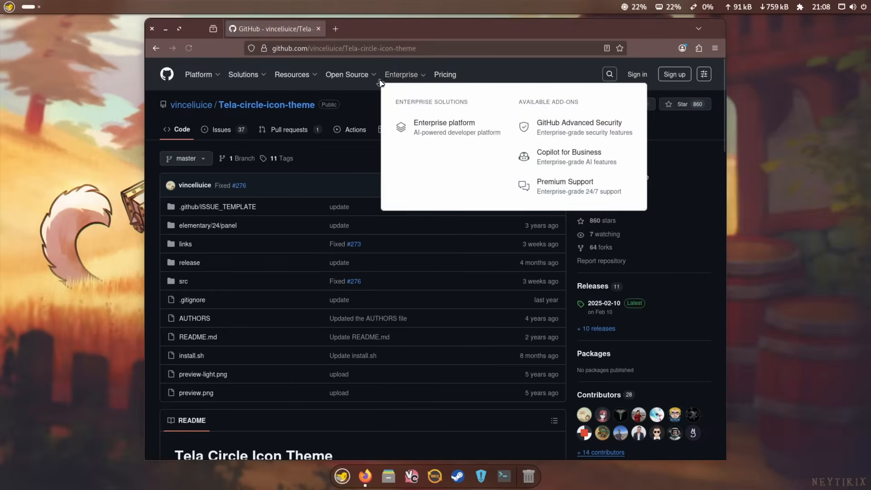
Copy the Tela-circle-icon-theme repository URL, open a new terminal and close the browser
click(436, 48)
key(ctrl+c)
right_click(288, 48)
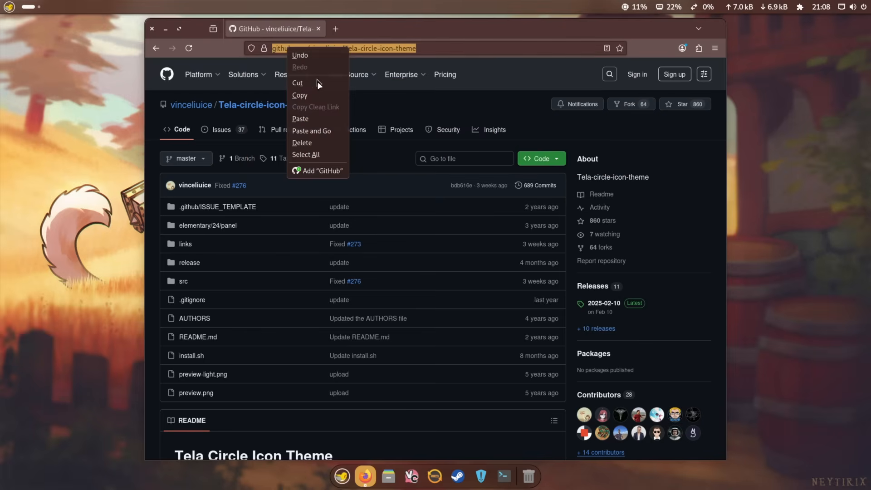
click(310, 95)
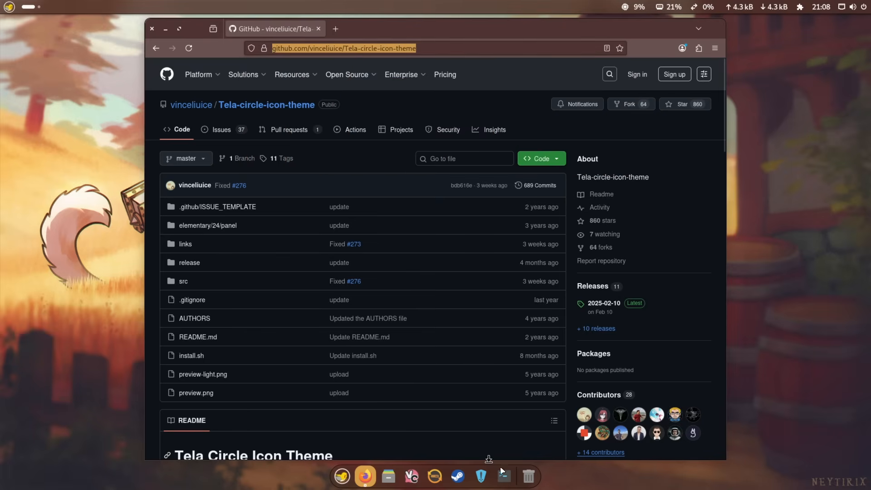
key(ctrl+alt+t)
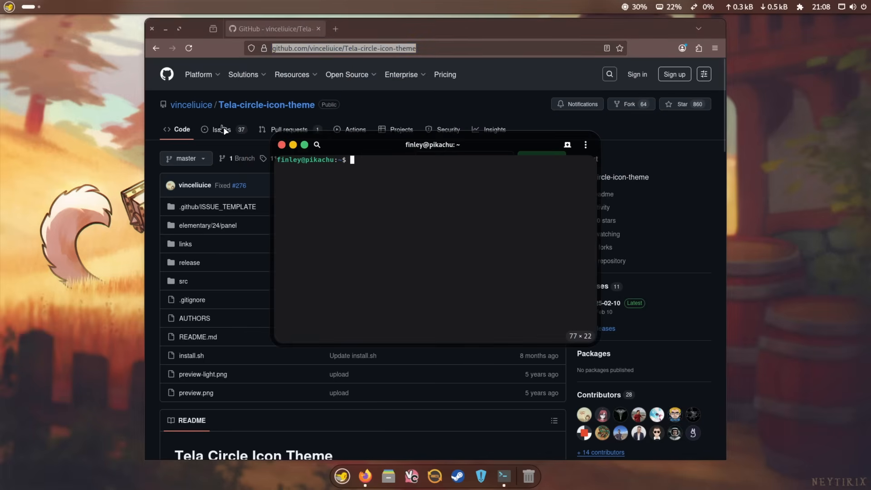
click(152, 28)
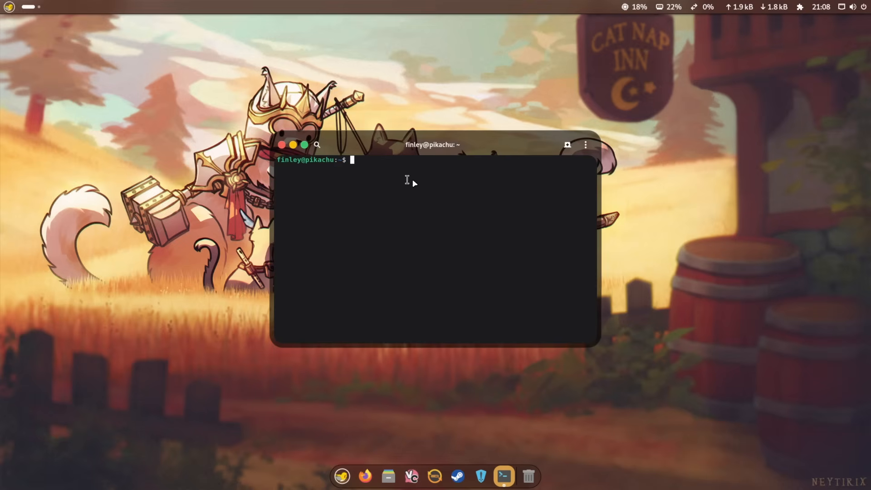
right_click(432, 213)
click(457, 210)
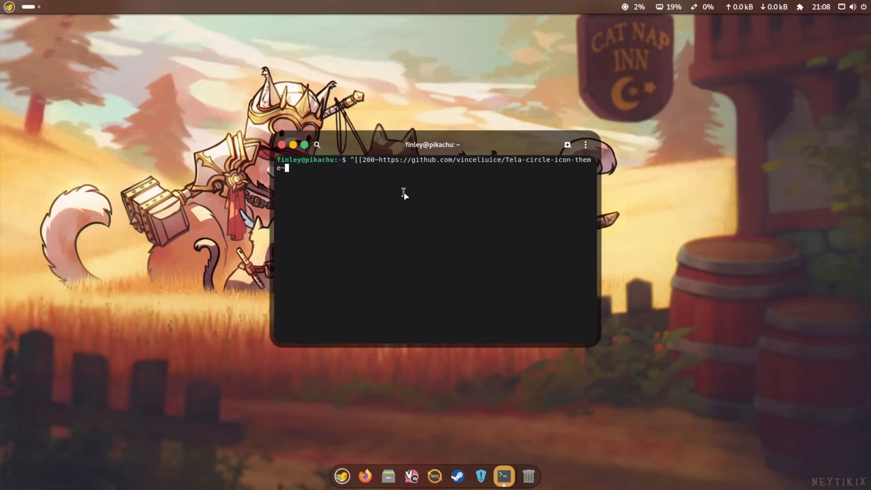
text(clear)
key(Return)
text(cle)
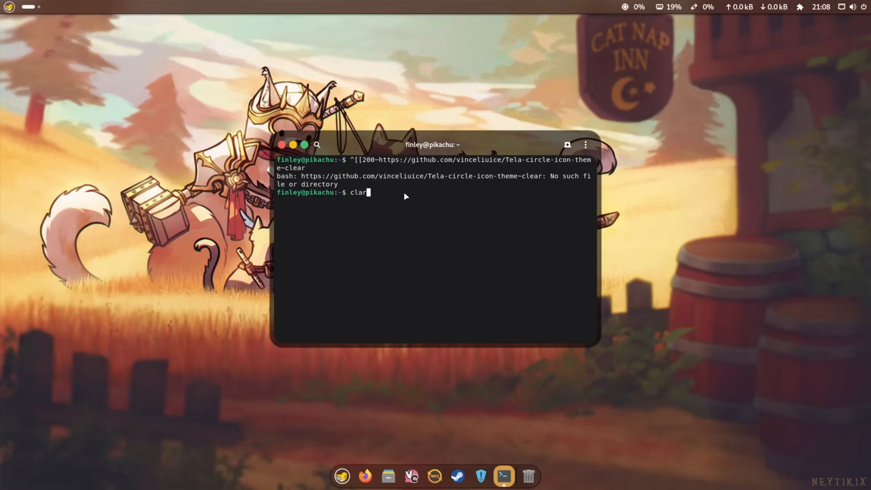
text(ar)
key(Return)
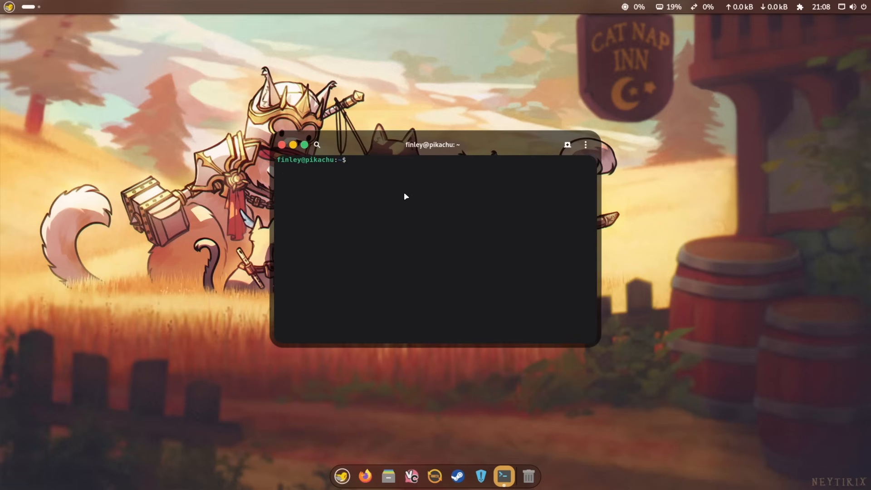
text(git clone)
key(ctrl+shift+v)
key(Return)
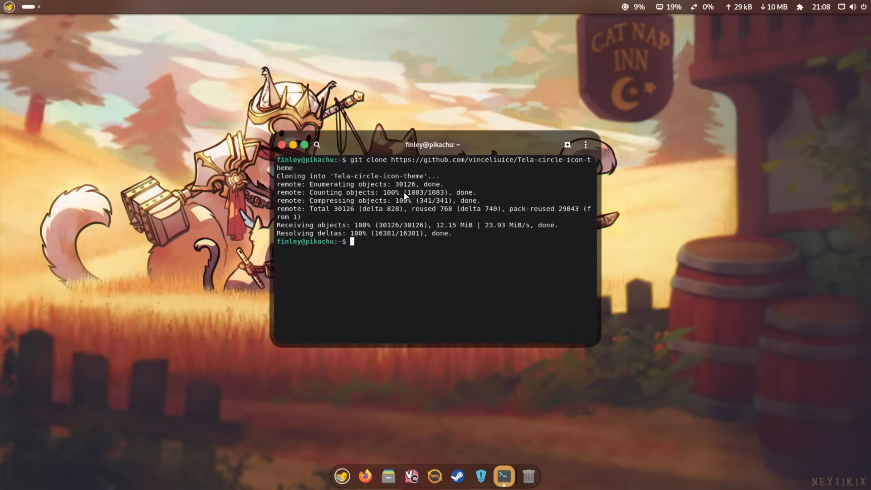
Run ./install.sh from the Tela-circle-icon-theme folder and close the terminal
text(cd Tela)
key(Tab)
key(Return)
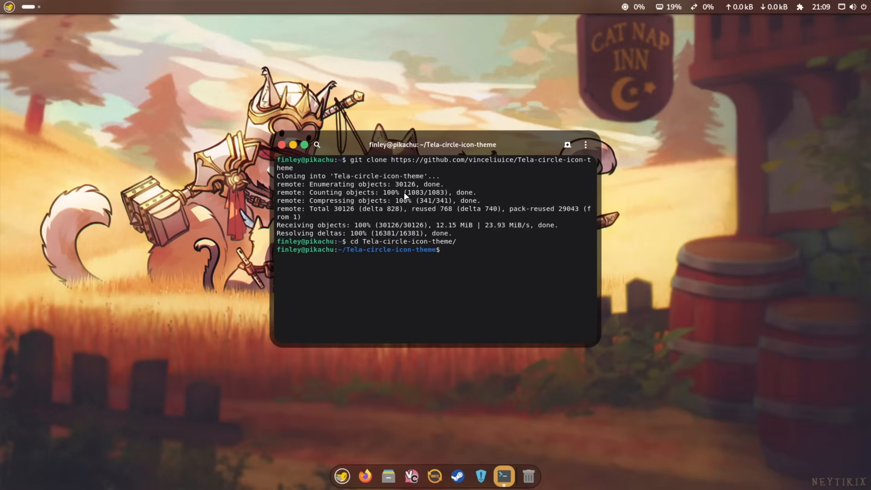
text(./install.sh)
key(Return)
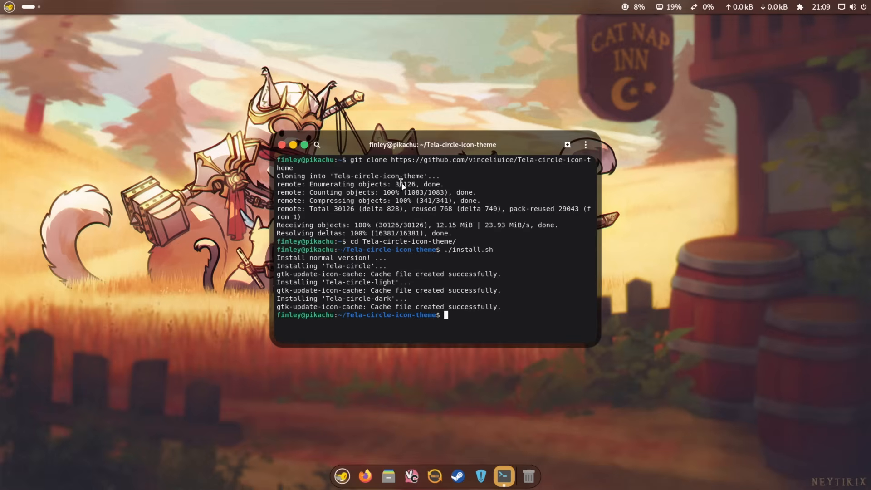
click(281, 144)
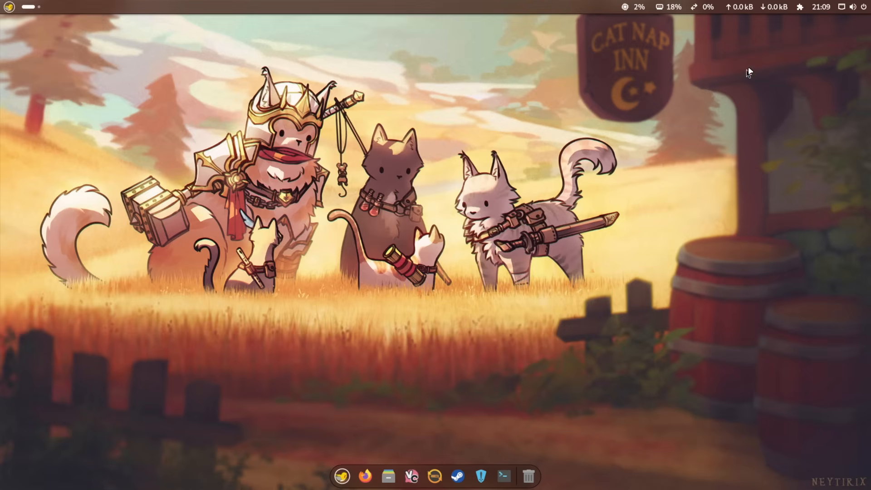
click(800, 7)
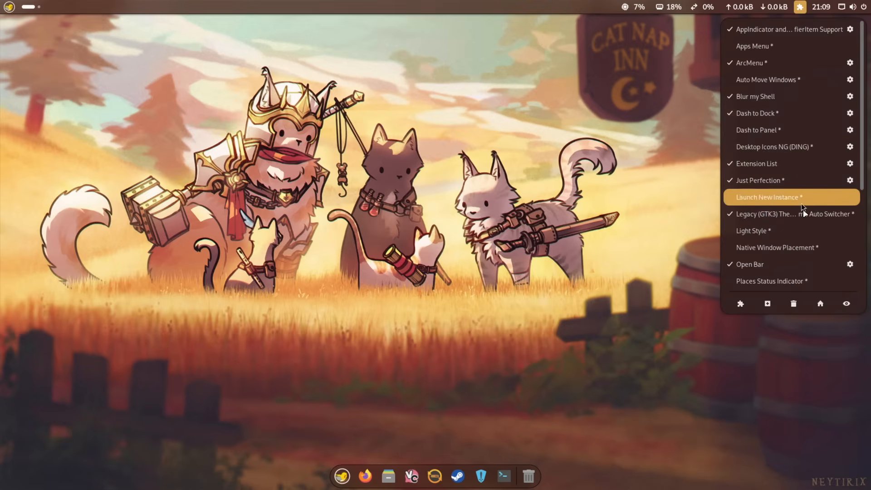
click(800, 7)
click(852, 7)
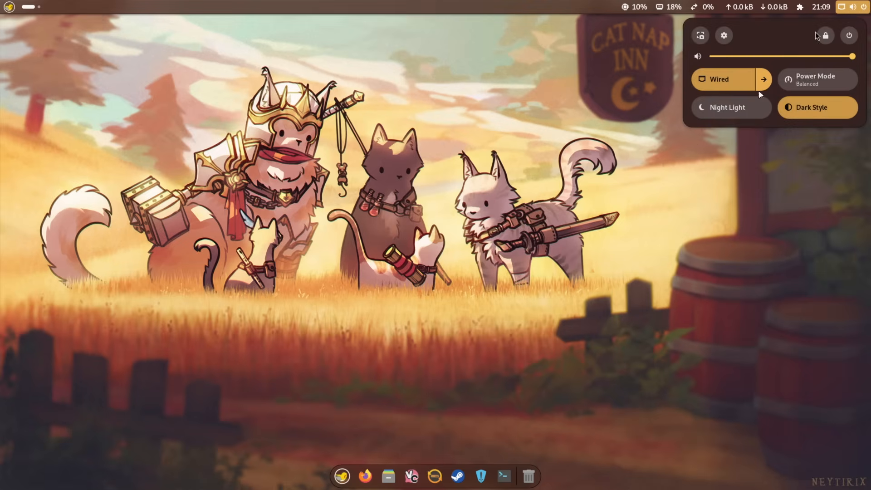
click(719, 152)
Open Tweaks from the applications menu and show its Appearance settings, moving the window slightly
click(9, 7)
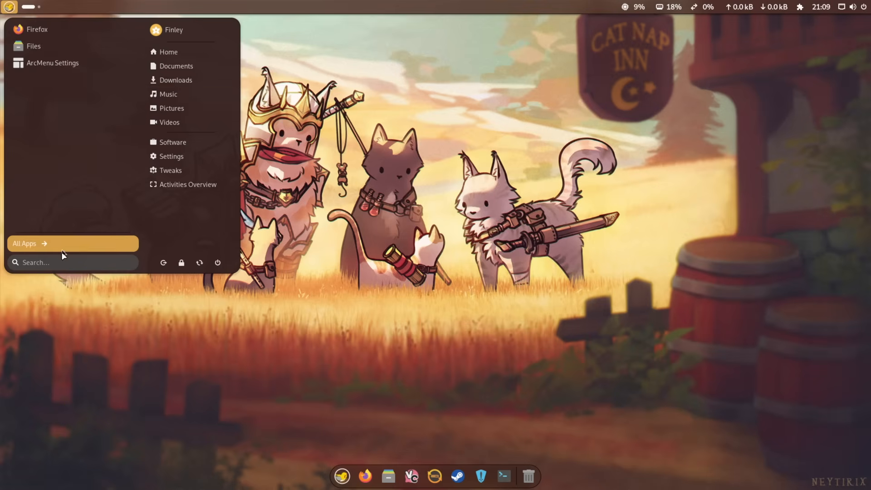
text(tweaks)
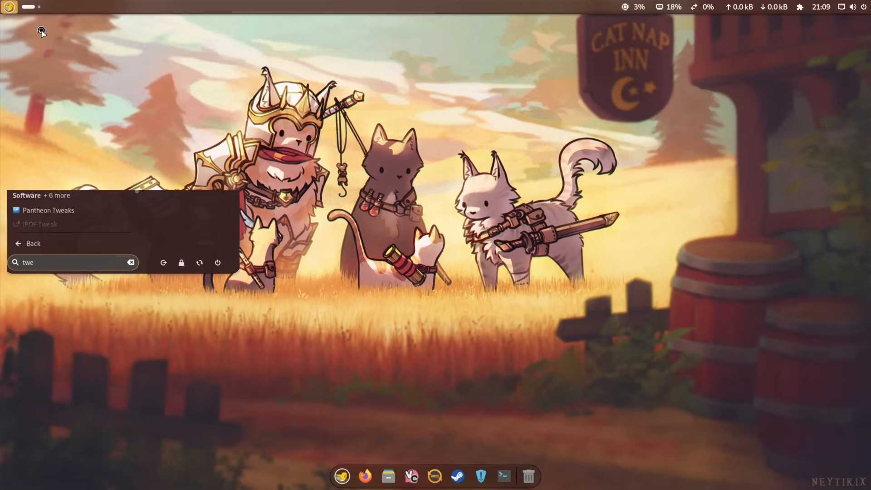
key(Return)
click(277, 154)
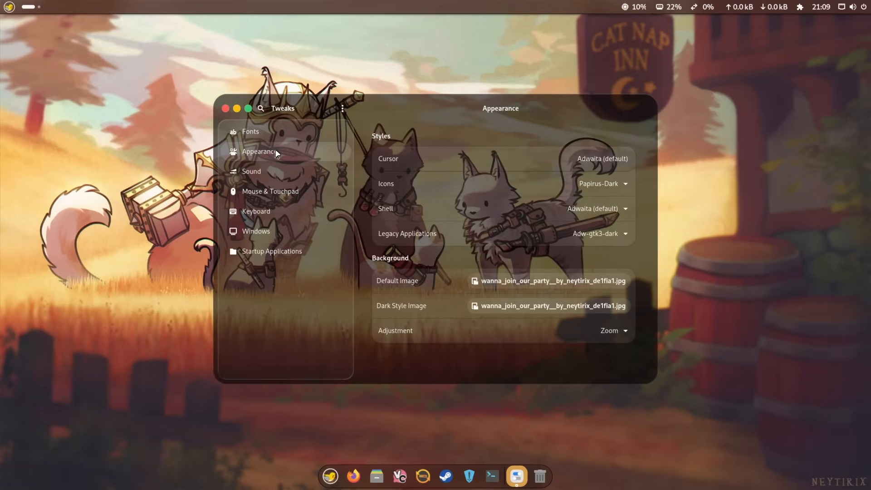
mouse_move(440, 113)
mouse_down()
mouse_move(402, 115)
mouse_move(553, 126)
mouse_move(319, 121)
mouse_move(442, 115)
mouse_move(434, 103)
mouse_up()
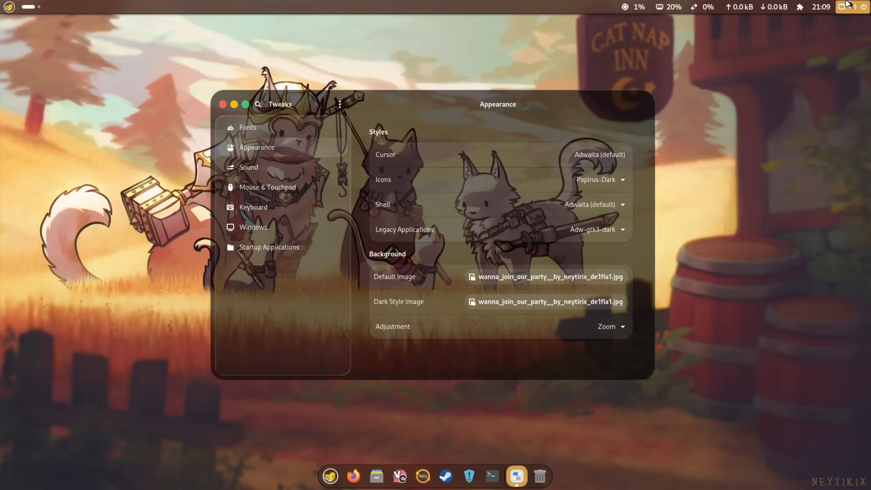
Turn on Enable all by default for application blur in the Blur my Shell settings, and close them
click(800, 7)
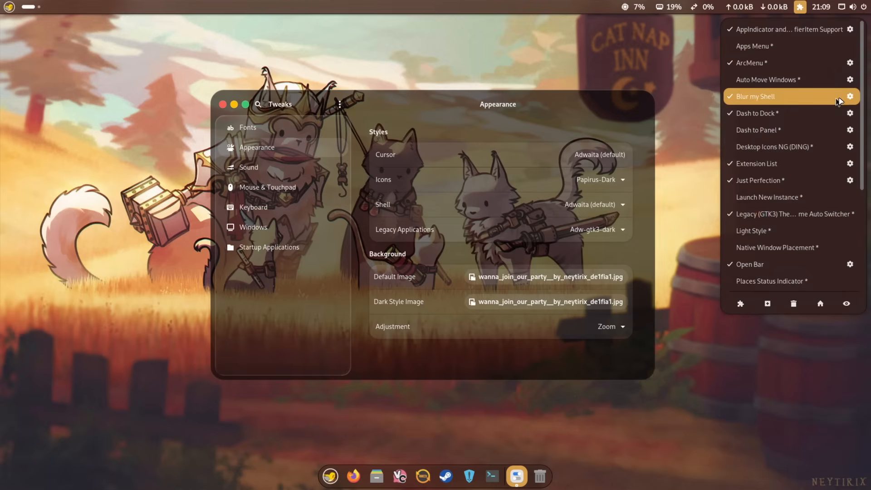
click(850, 96)
click(463, 353)
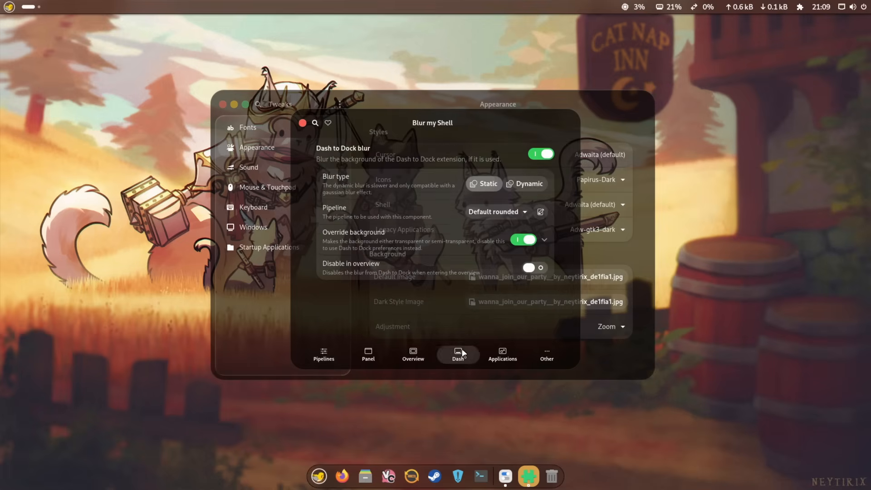
click(413, 354)
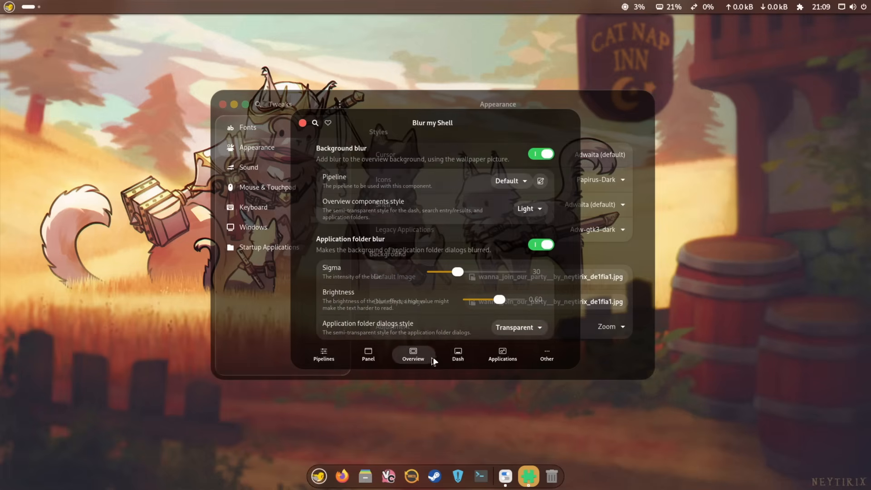
click(502, 353)
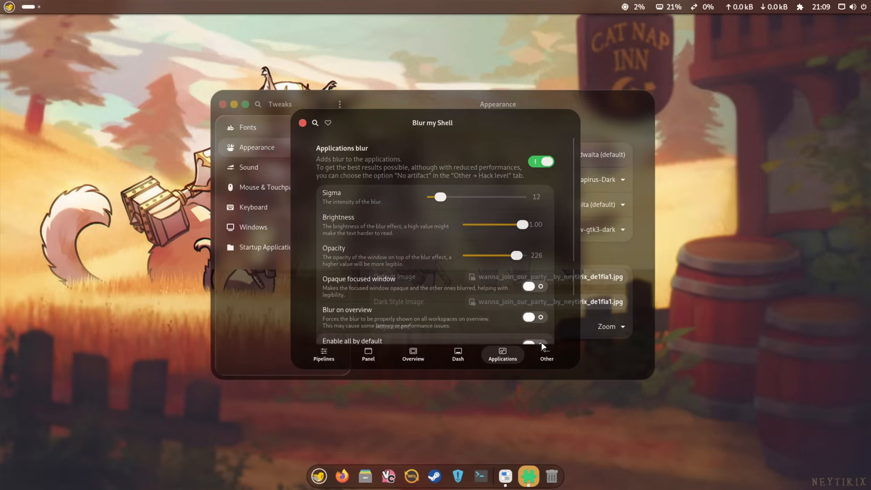
drag(353, 118, 555, 167)
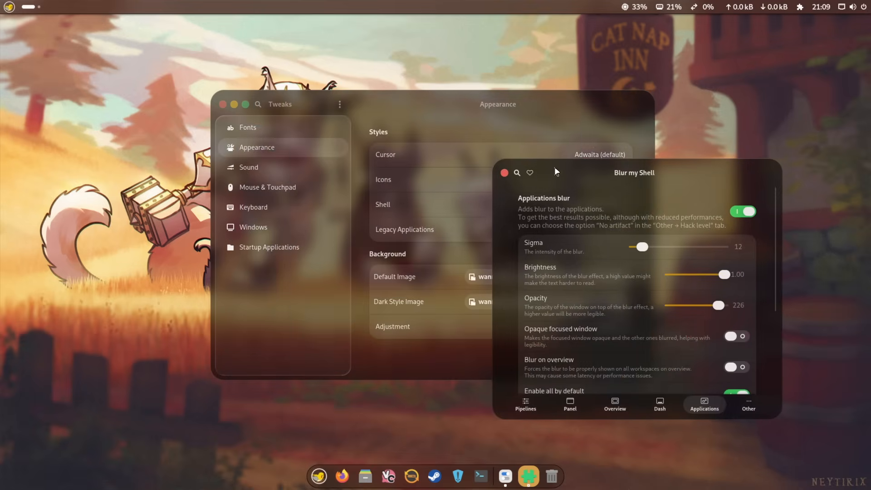
click(504, 172)
Set the icon theme to Tela-circle and the shell theme to Tahoe-Dark, and open the quick settings to check the styling
drag(416, 109, 382, 101)
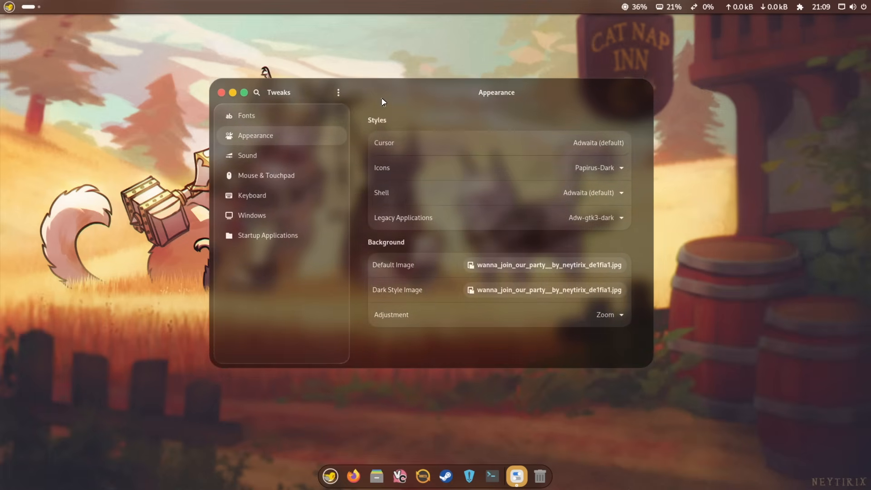
click(591, 170)
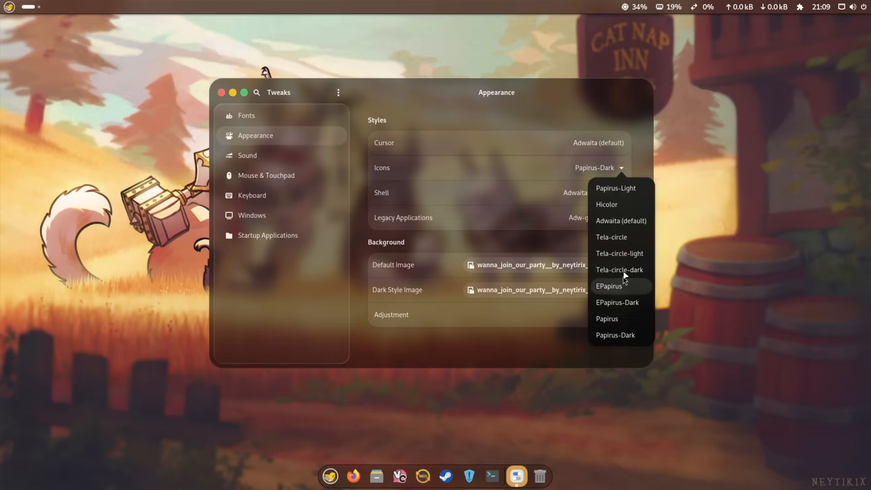
click(618, 237)
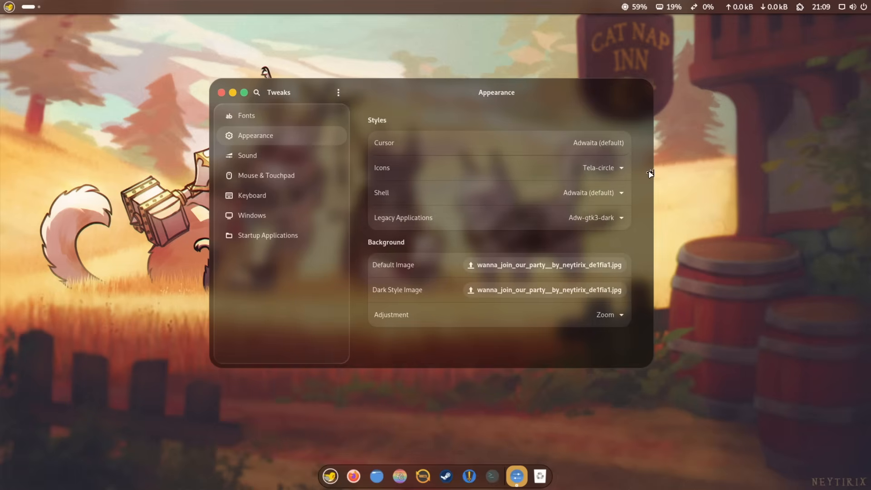
click(596, 201)
click(609, 229)
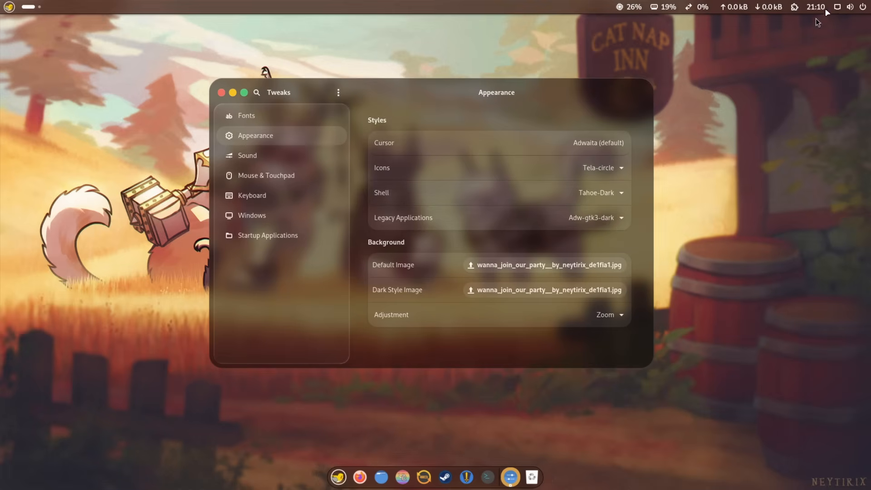
click(844, 7)
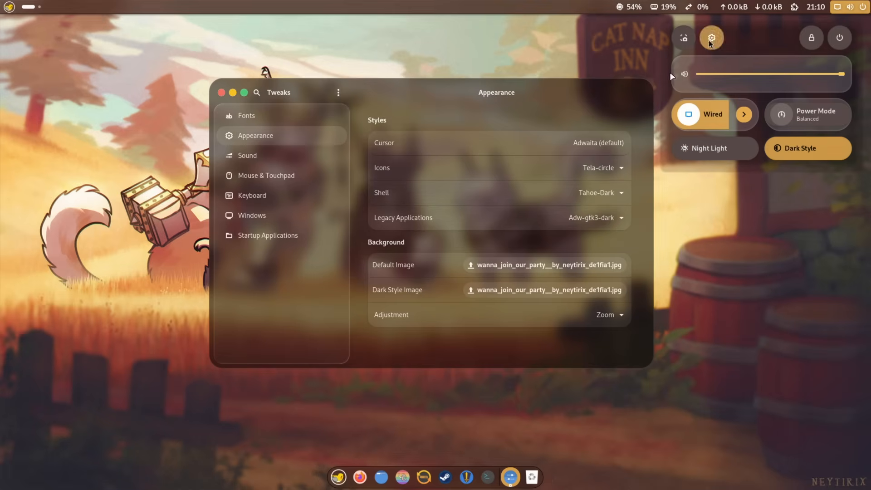
Set the Legacy Applications theme to Tahoe-Dark, keep Tela-circle as the icon theme, and close Tweaks
click(600, 194)
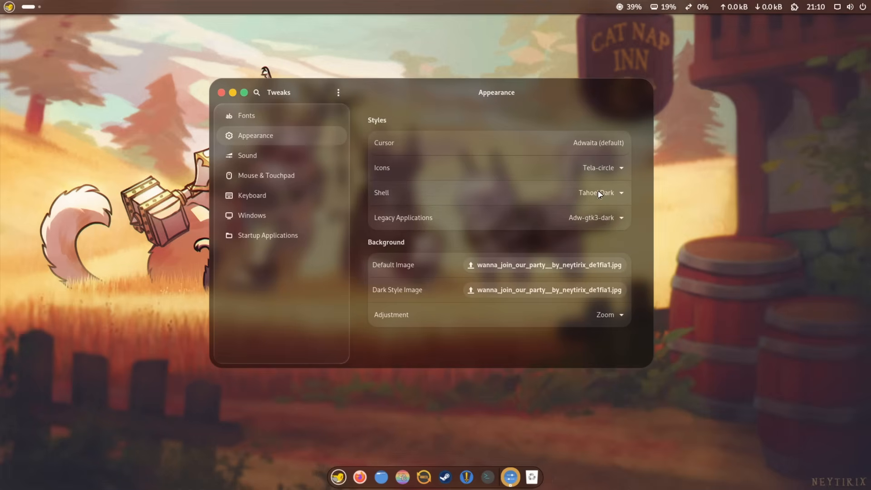
click(587, 220)
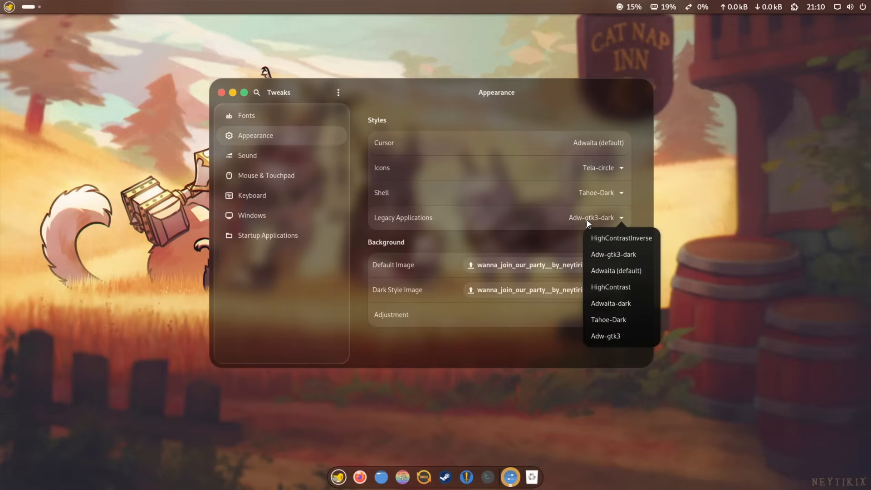
click(622, 320)
click(604, 168)
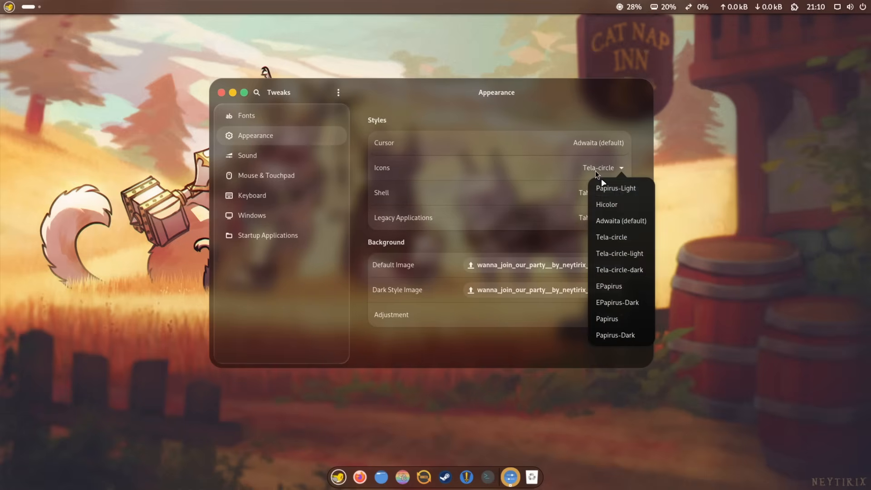
click(593, 236)
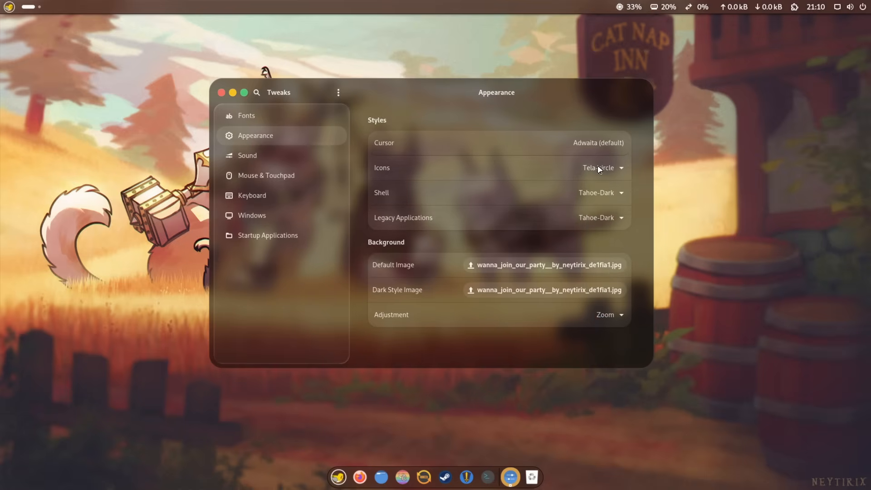
click(220, 93)
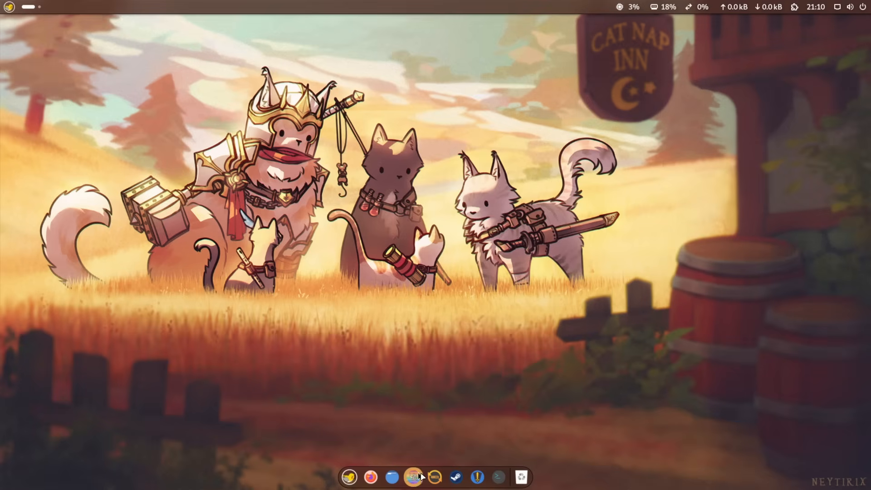
Open a terminal and try to run fastfetch
click(499, 477)
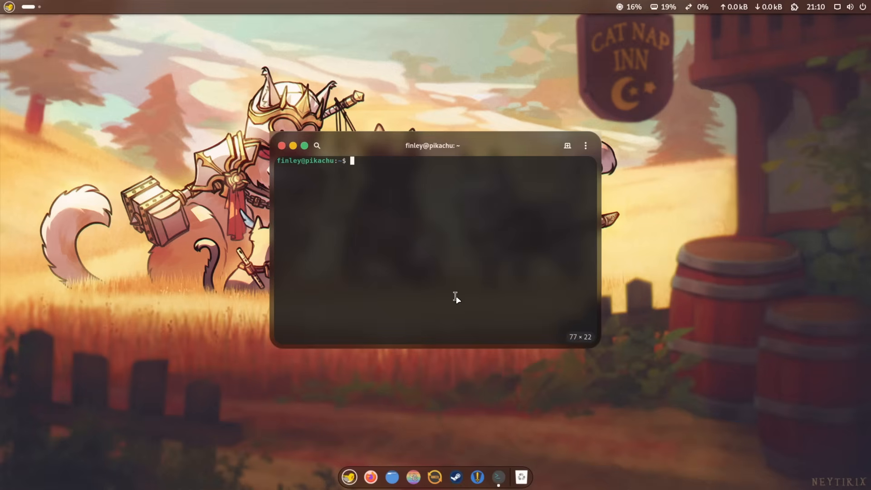
text(fastfetc)
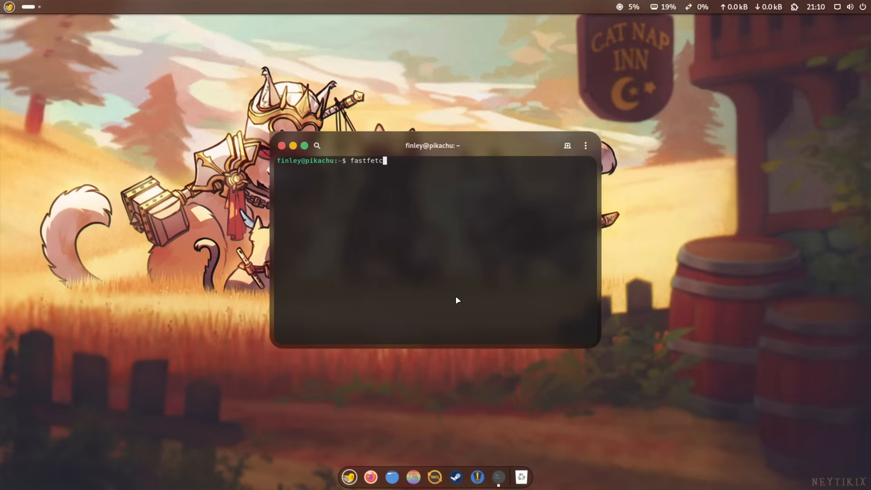
text(h)
key(Return)
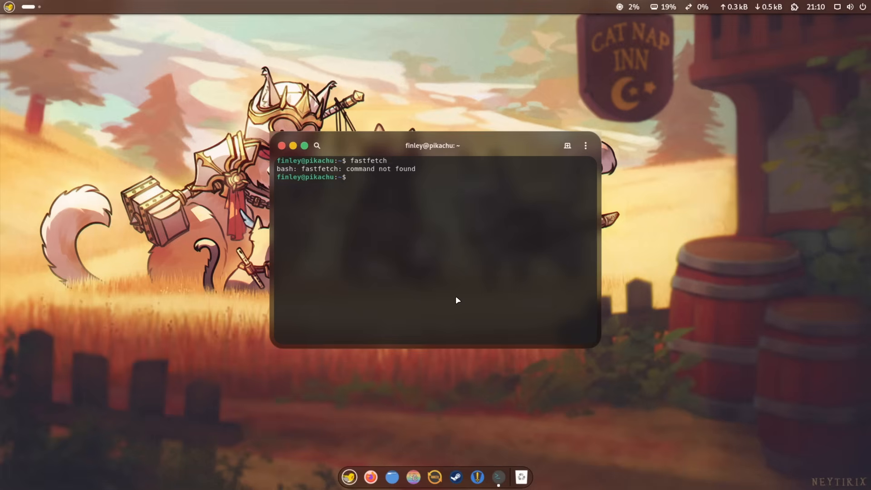
Install fastfetch with sudo apt install fastfetch, authenticating with the account password
text(sudo apt install fastfetcg)
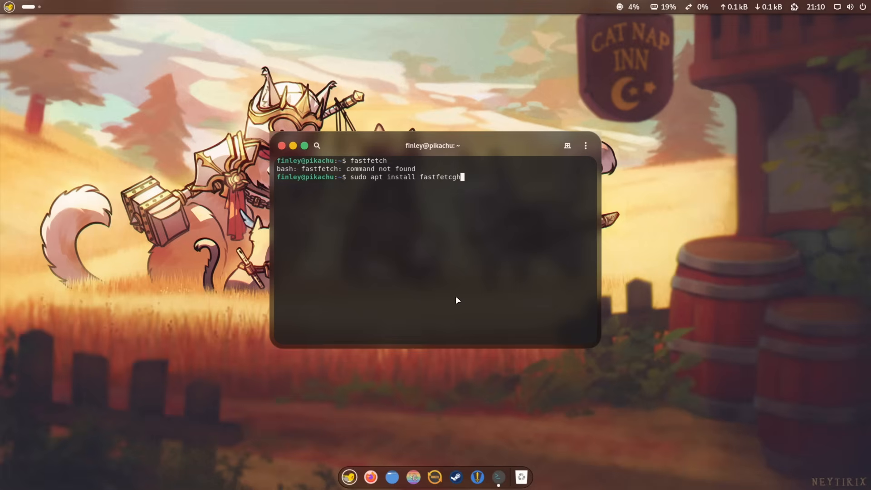
key(BackSpace)
text(h)
key(Return)
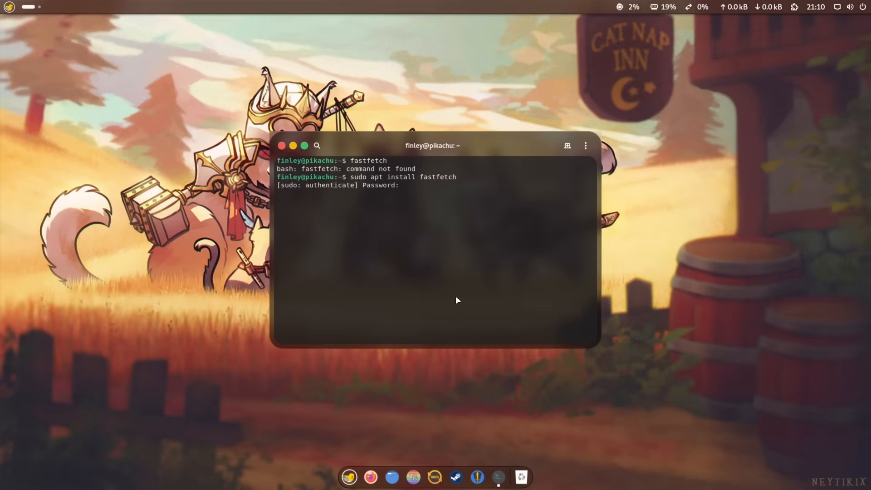
key(Return)
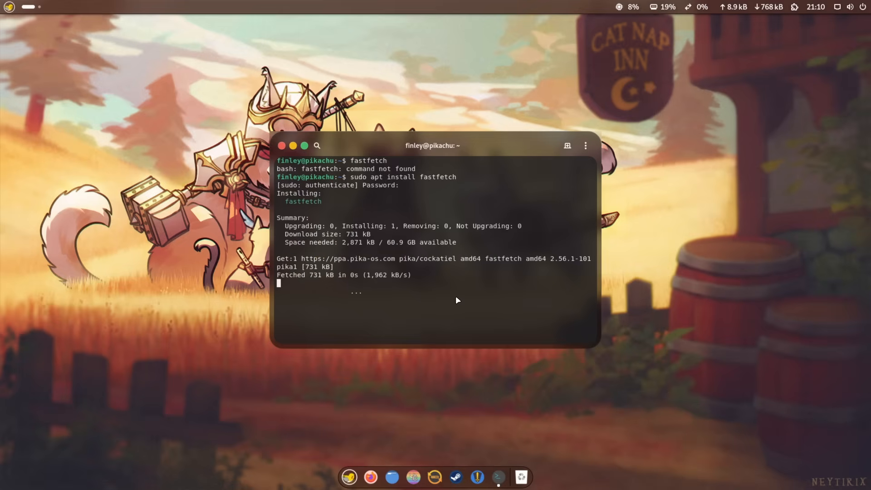
Run fastfetch in the cleared terminal, maximize the window to view the system information, and close it
text(cl)
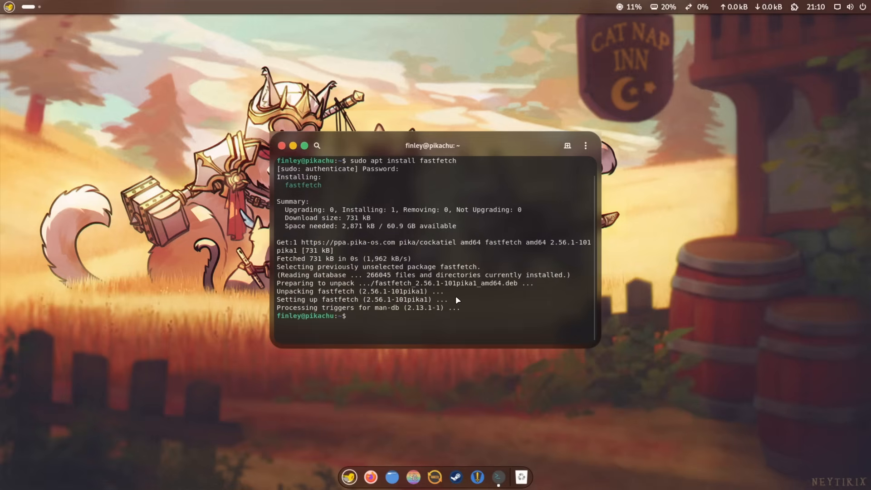
text(ear)
key(Return)
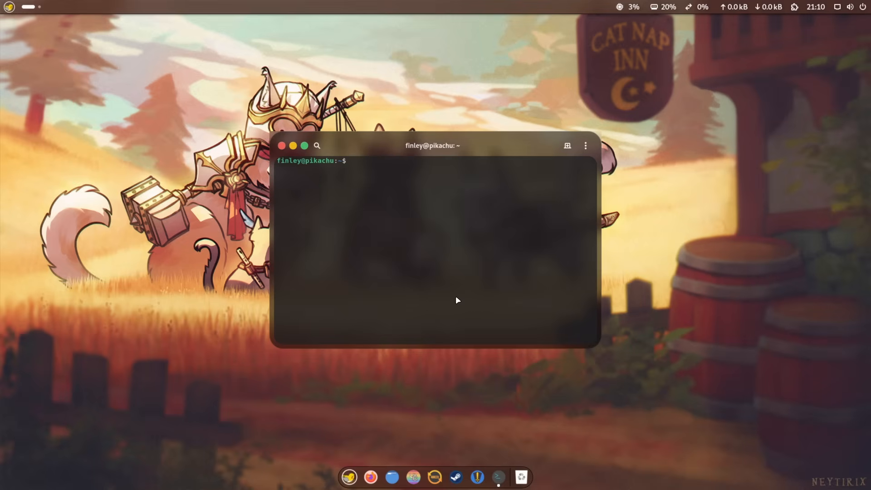
text(fastf)
text(etch)
key(Return)
drag(329, 153, 198, 1)
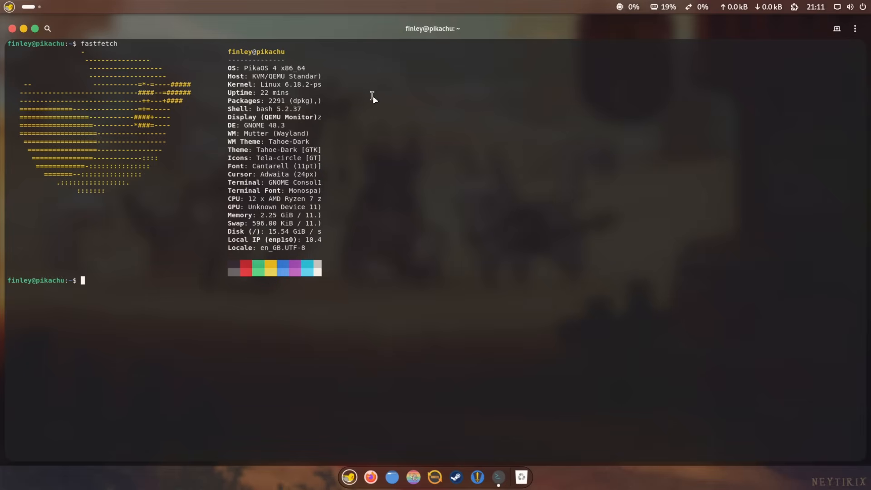
click(13, 28)
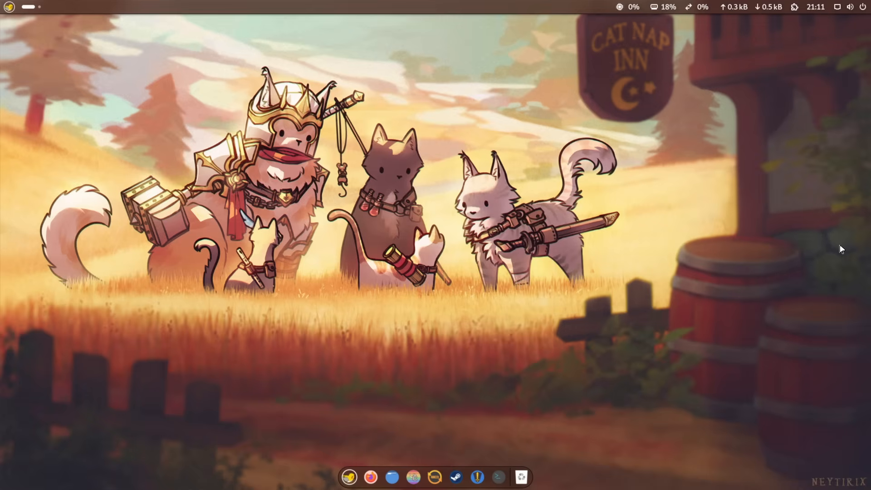
Show the applications menu, leave the virtual machine's full-screen view, and close its console window
click(9, 7)
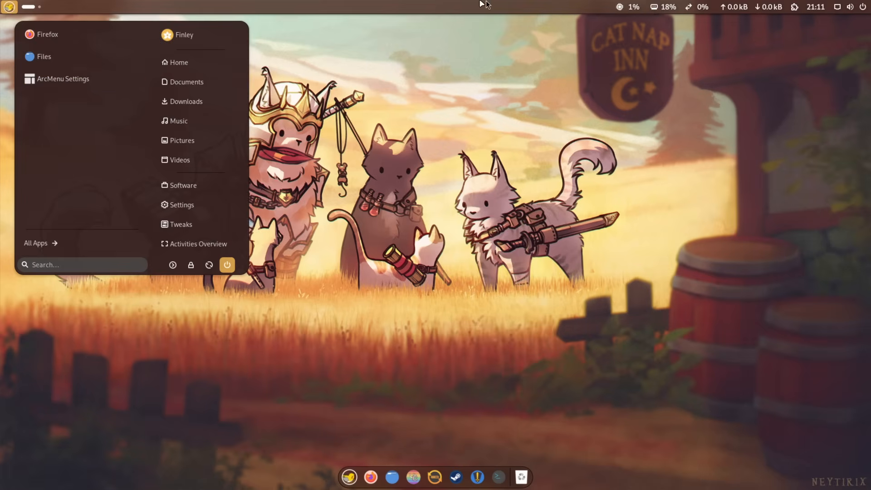
click(429, 4)
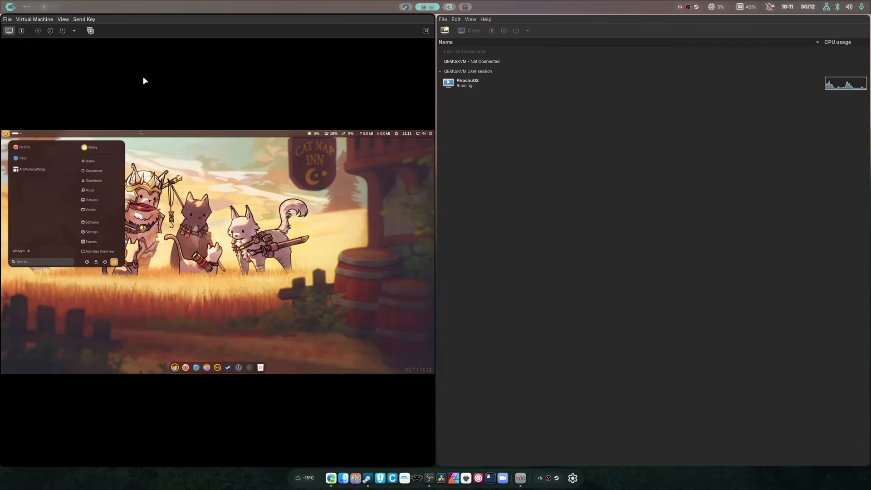
key(super)
key(super+q)
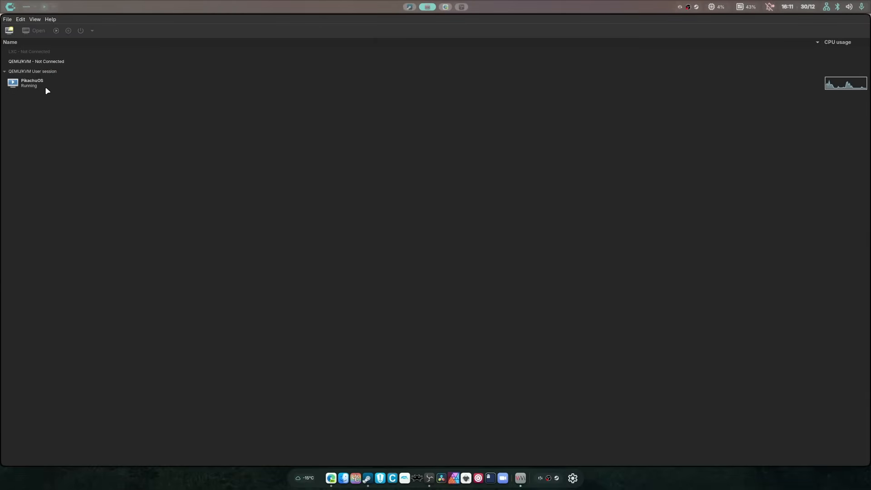
Request a shutdown of the PikachuOS virtual machine, and force it off with confirmation
right_click(42, 83)
mouse_move(70, 111)
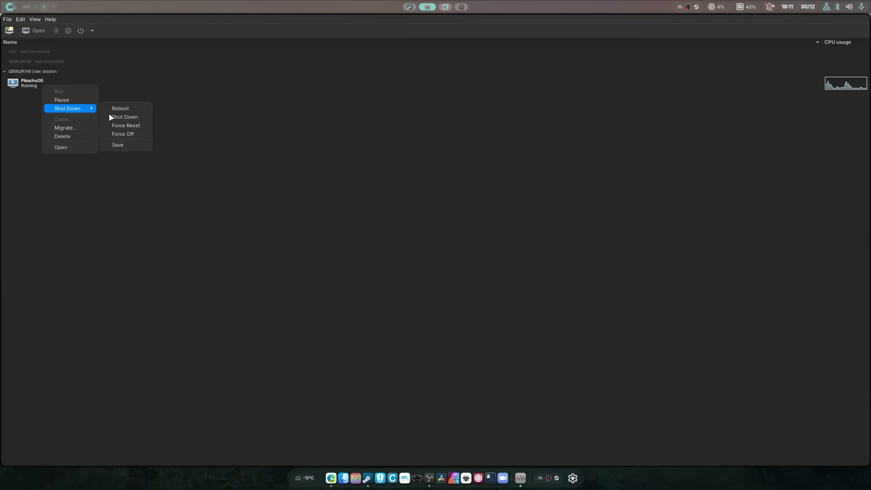
click(124, 117)
right_click(32, 84)
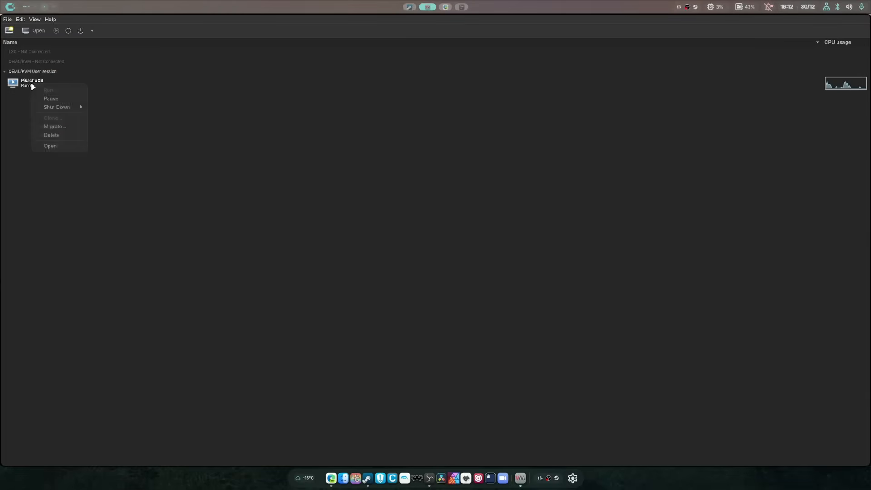
mouse_move(64, 107)
click(127, 133)
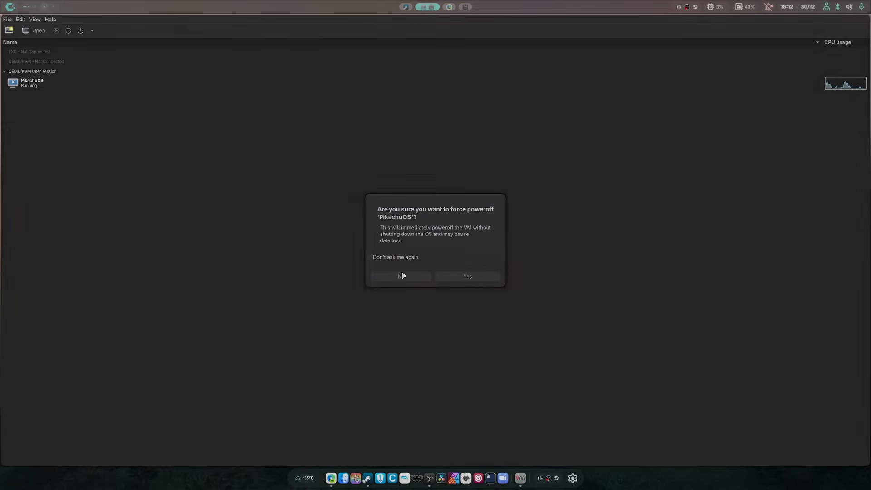
click(467, 277)
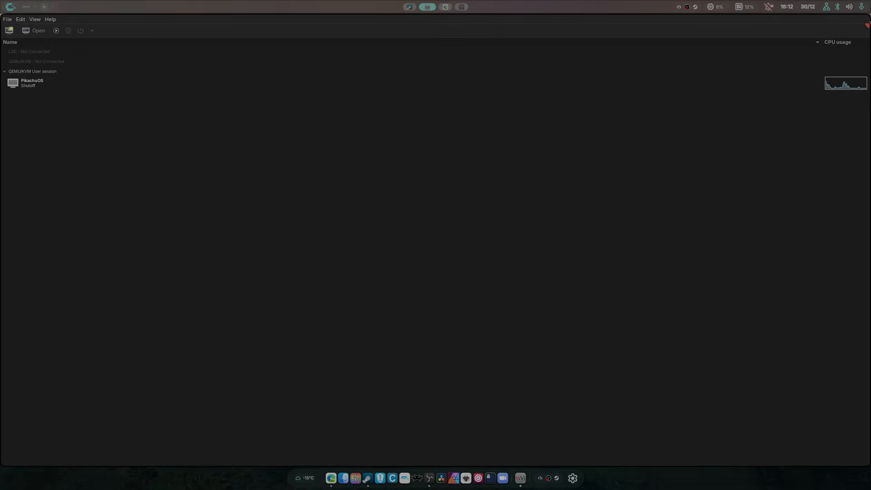